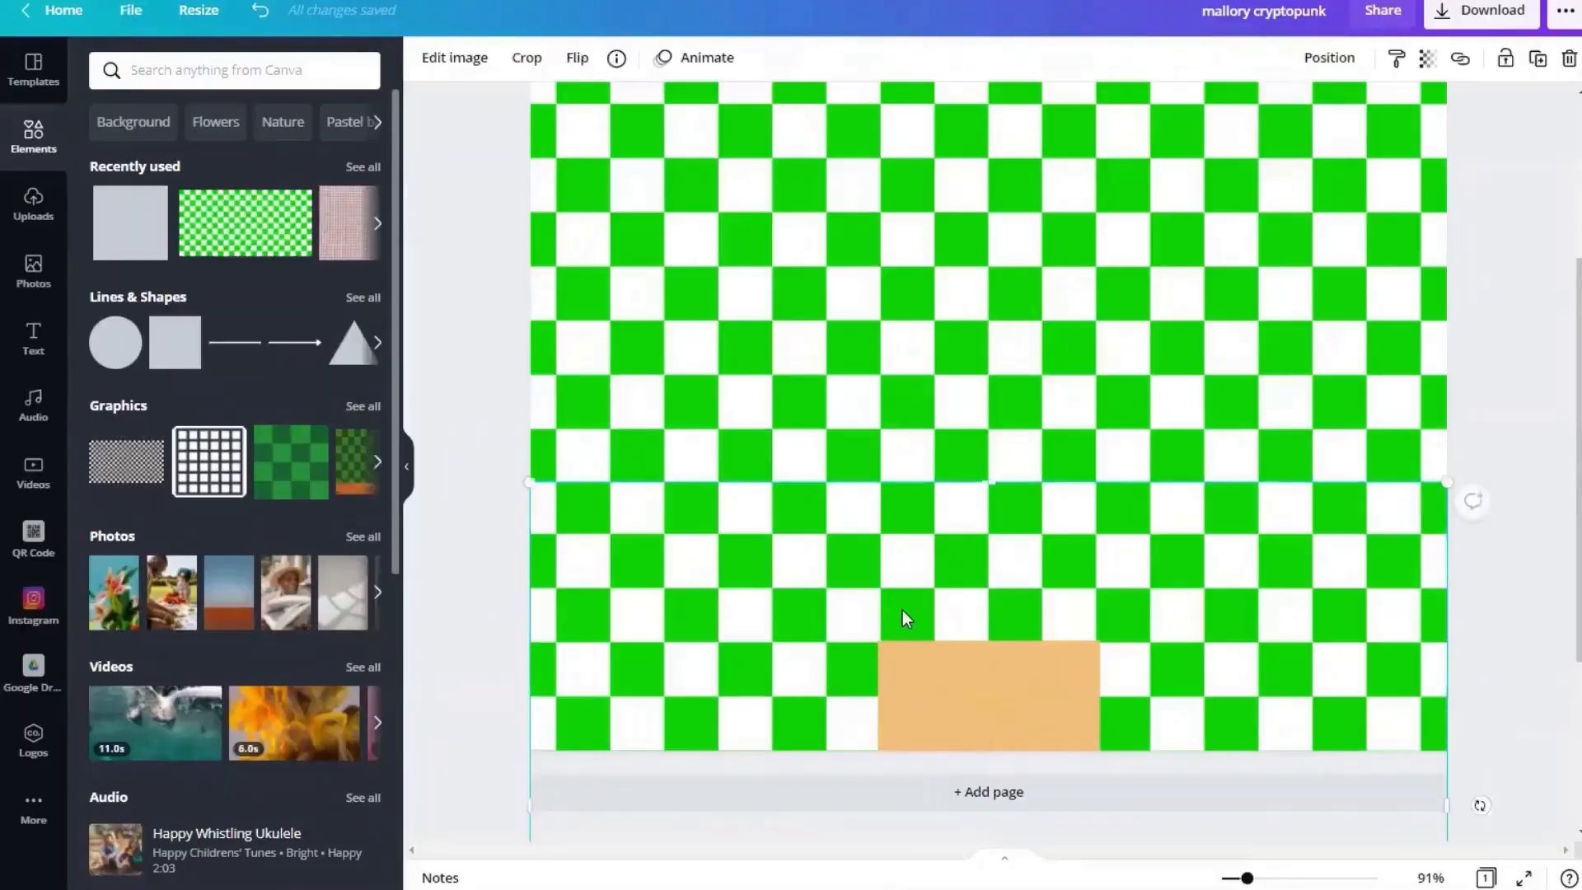
Step: Place skin-coloured squares in the grid row directly above the neck to begin the jaw
drag(902, 609, 851, 616)
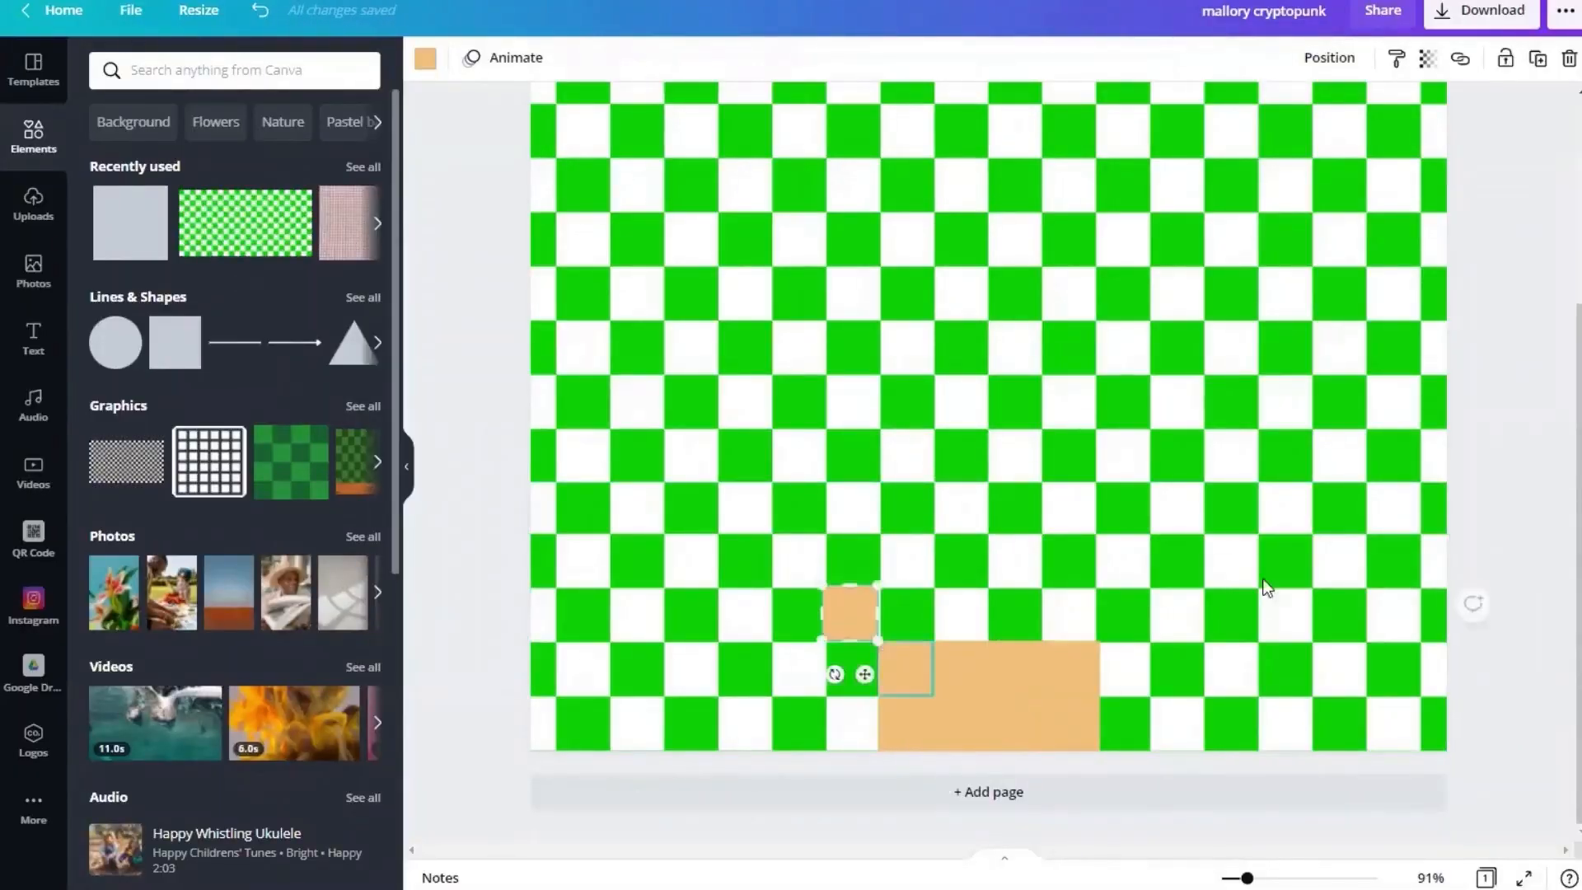
drag(852, 619, 899, 614)
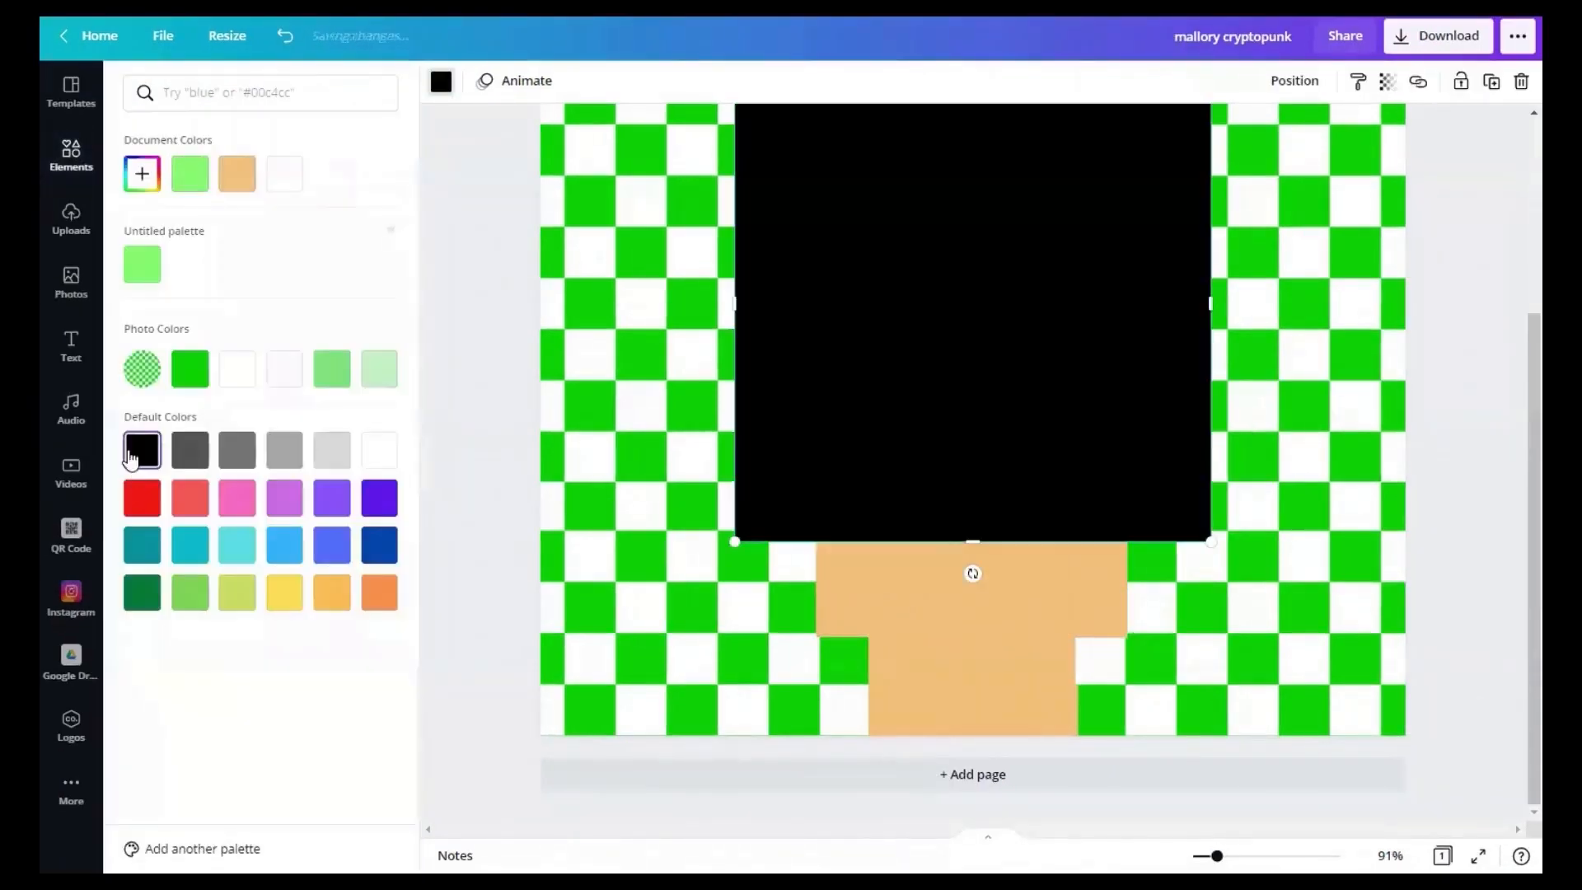
Step: Shrink the black square to one grid cell beside the lower left of the face and duplicate it
drag(1234, 547, 793, 558)
right_click(833, 295)
click(1473, 637)
click(793, 605)
click(1133, 570)
right_click(787, 606)
click(824, 568)
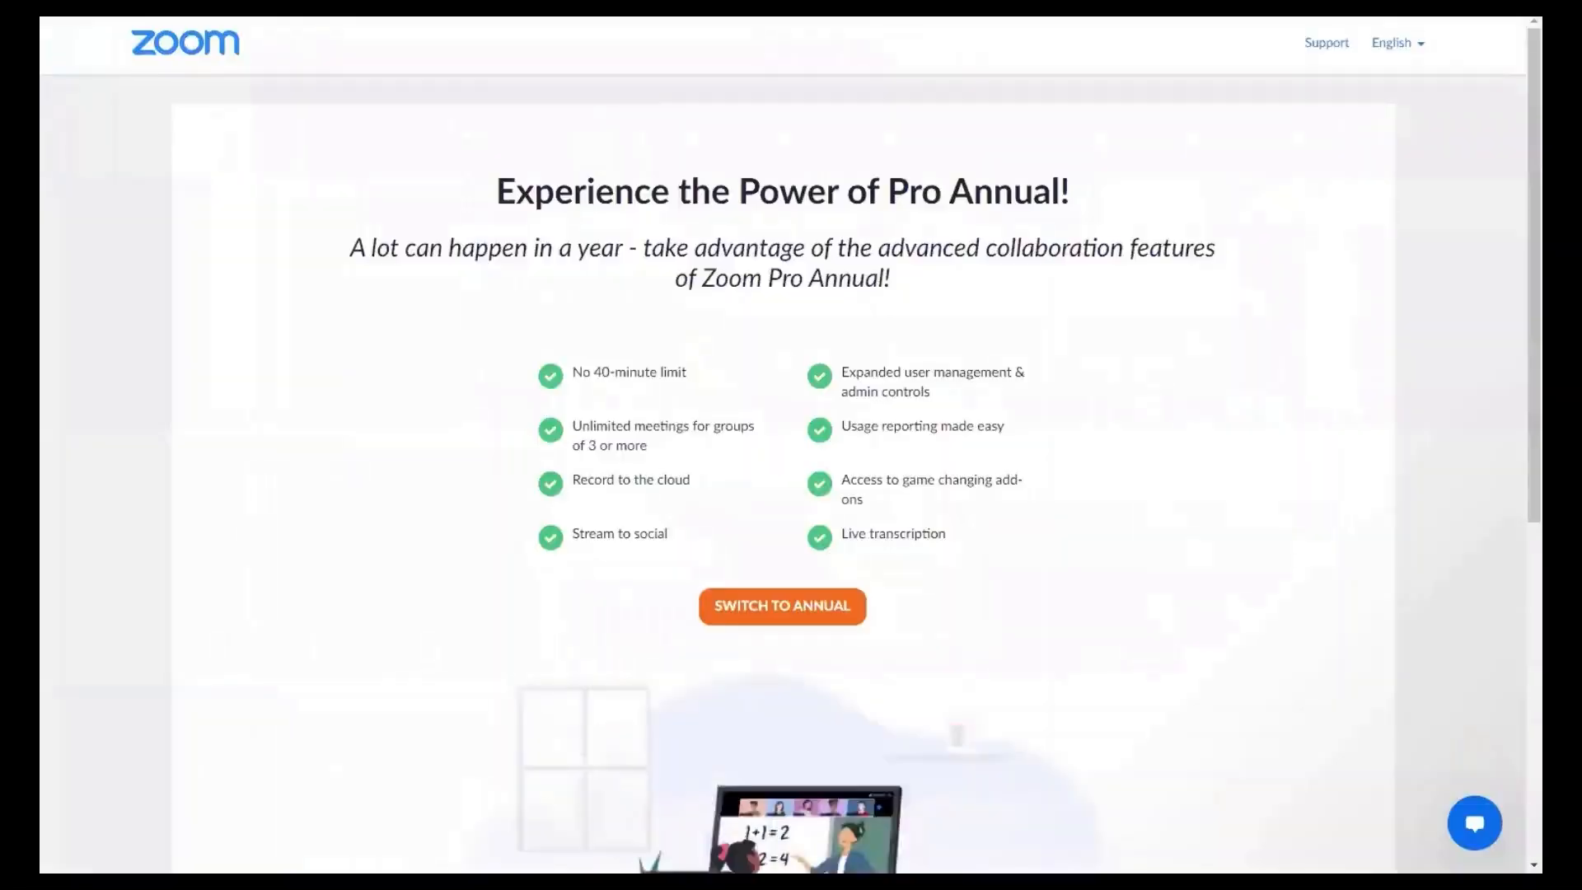
Step: Stack black squares two cells high down each side of the neck to outline it
drag(793, 608, 889, 672)
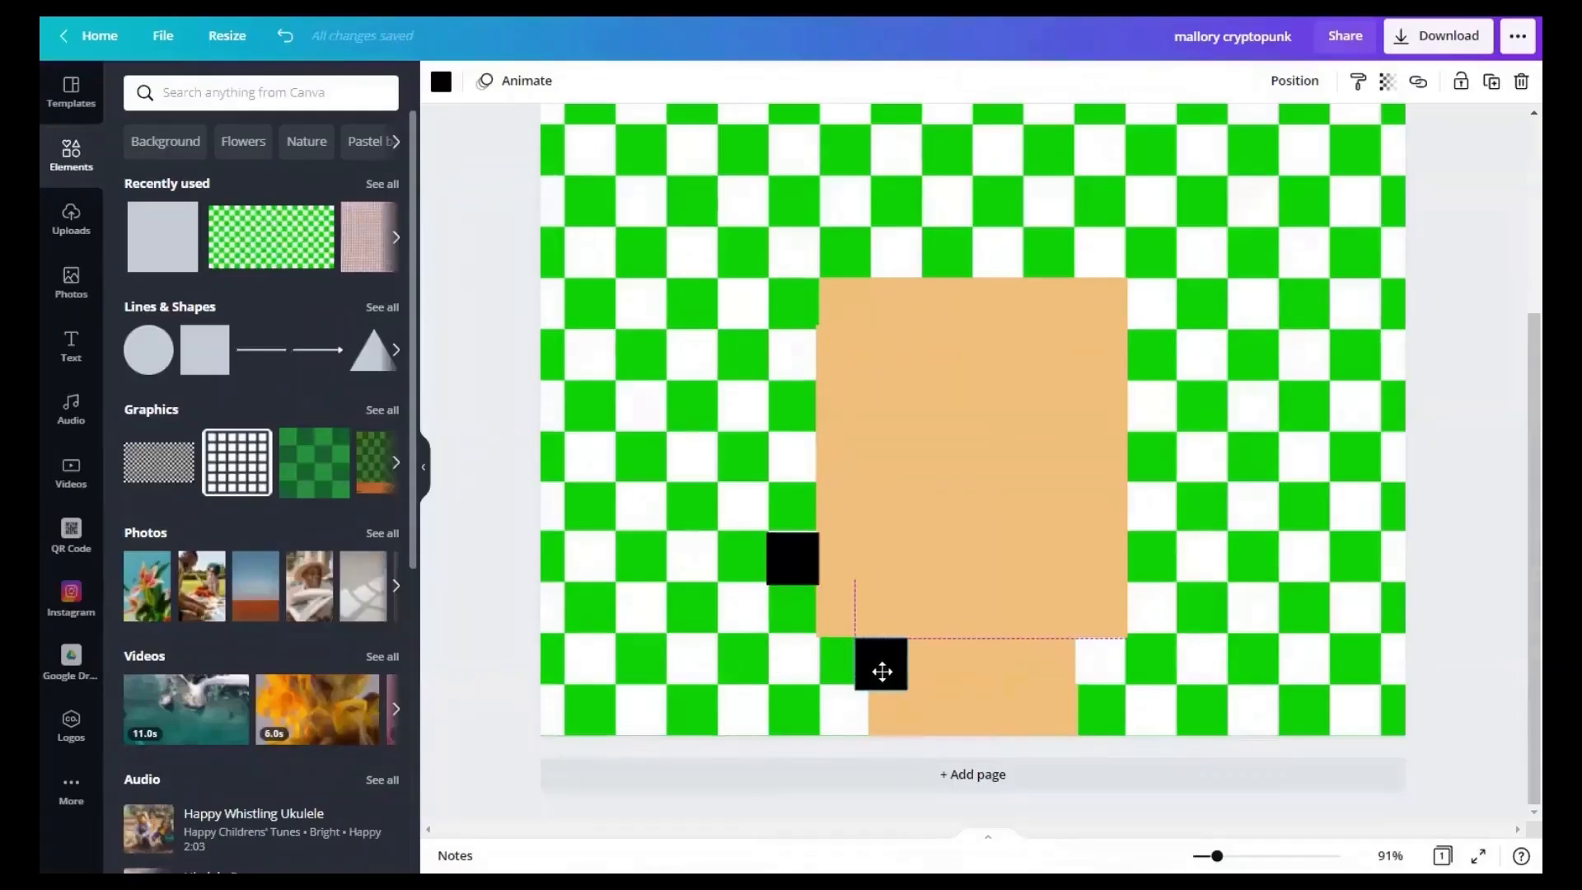
drag(784, 569, 879, 721)
right_click(893, 666)
click(927, 565)
drag(779, 606, 1041, 686)
key(ctrl+v)
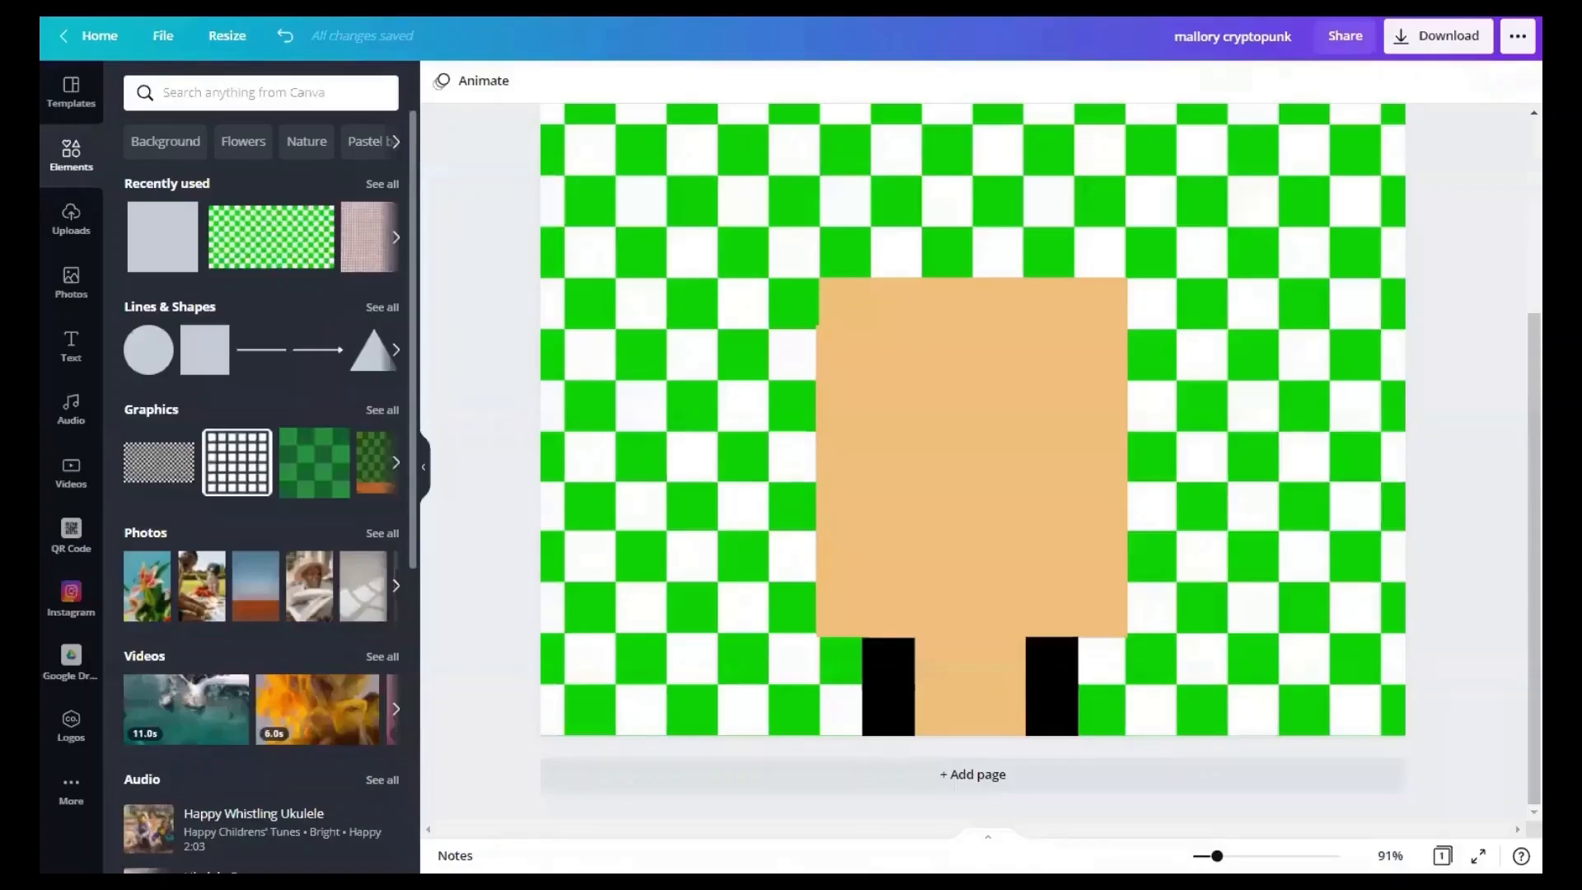
Step: Add black square copies along the right jaw, ending one cell up and to the left to form the chin line
right_click(884, 515)
click(936, 565)
drag(1102, 608, 1090, 629)
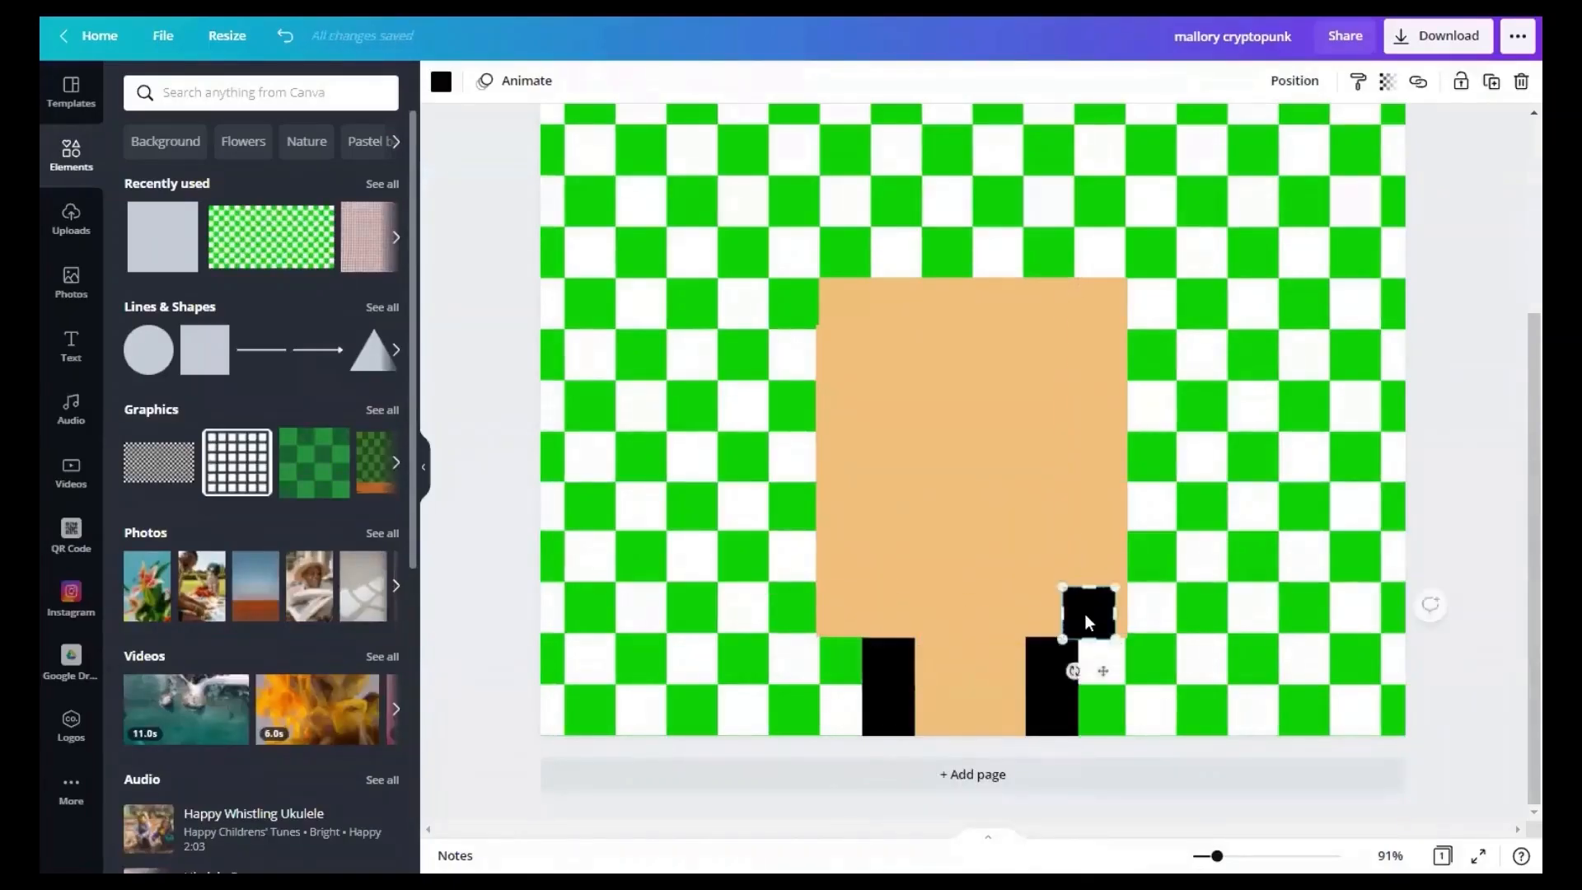
right_click(1102, 512)
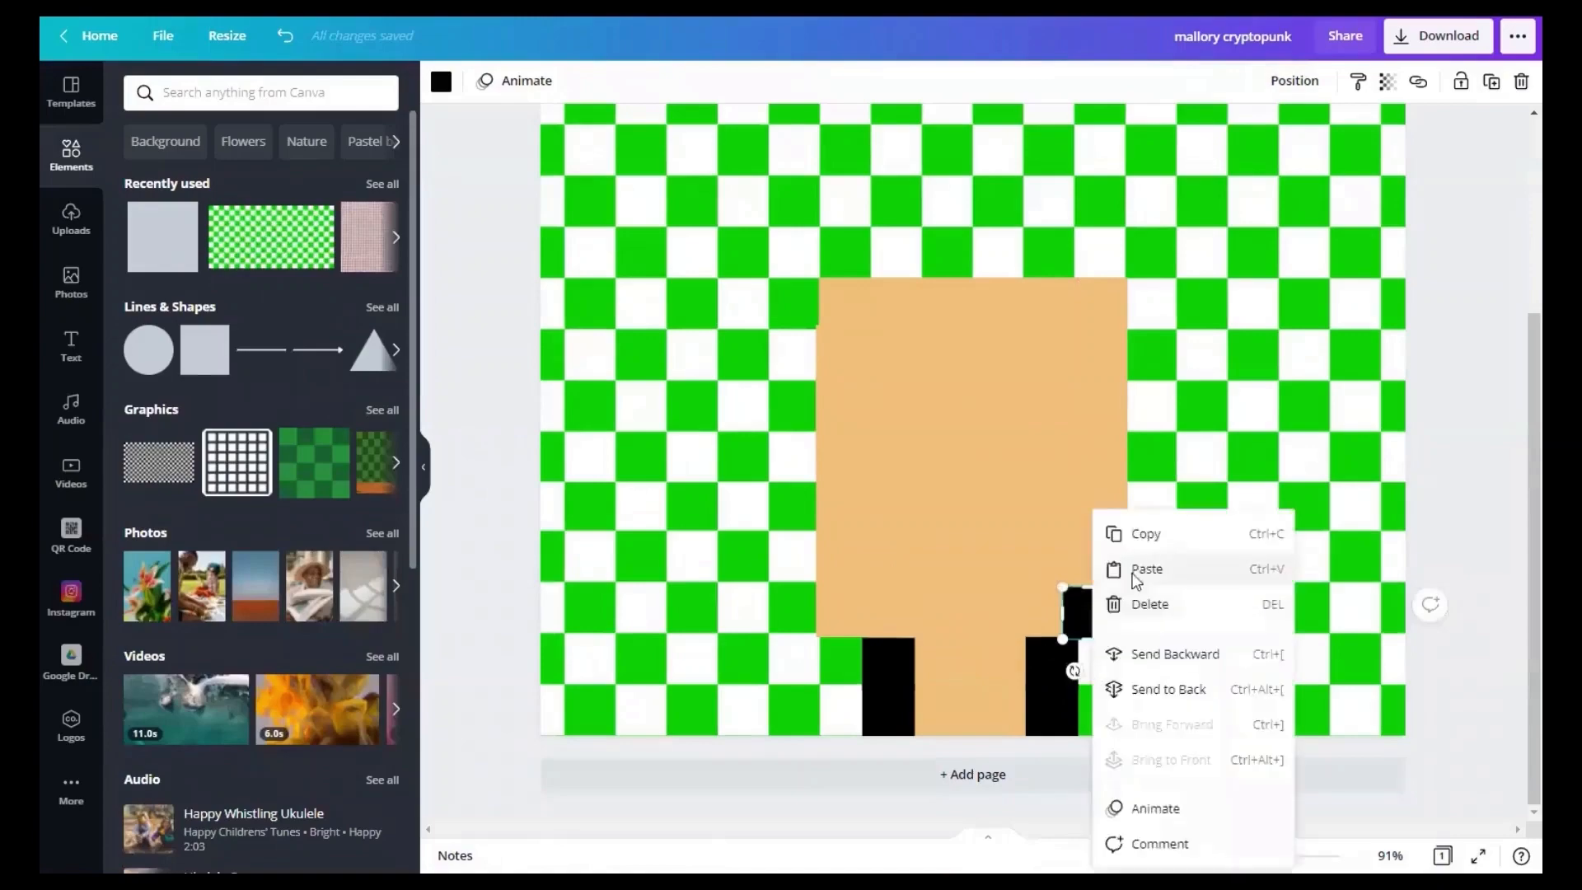
click(1148, 565)
drag(1042, 607, 996, 590)
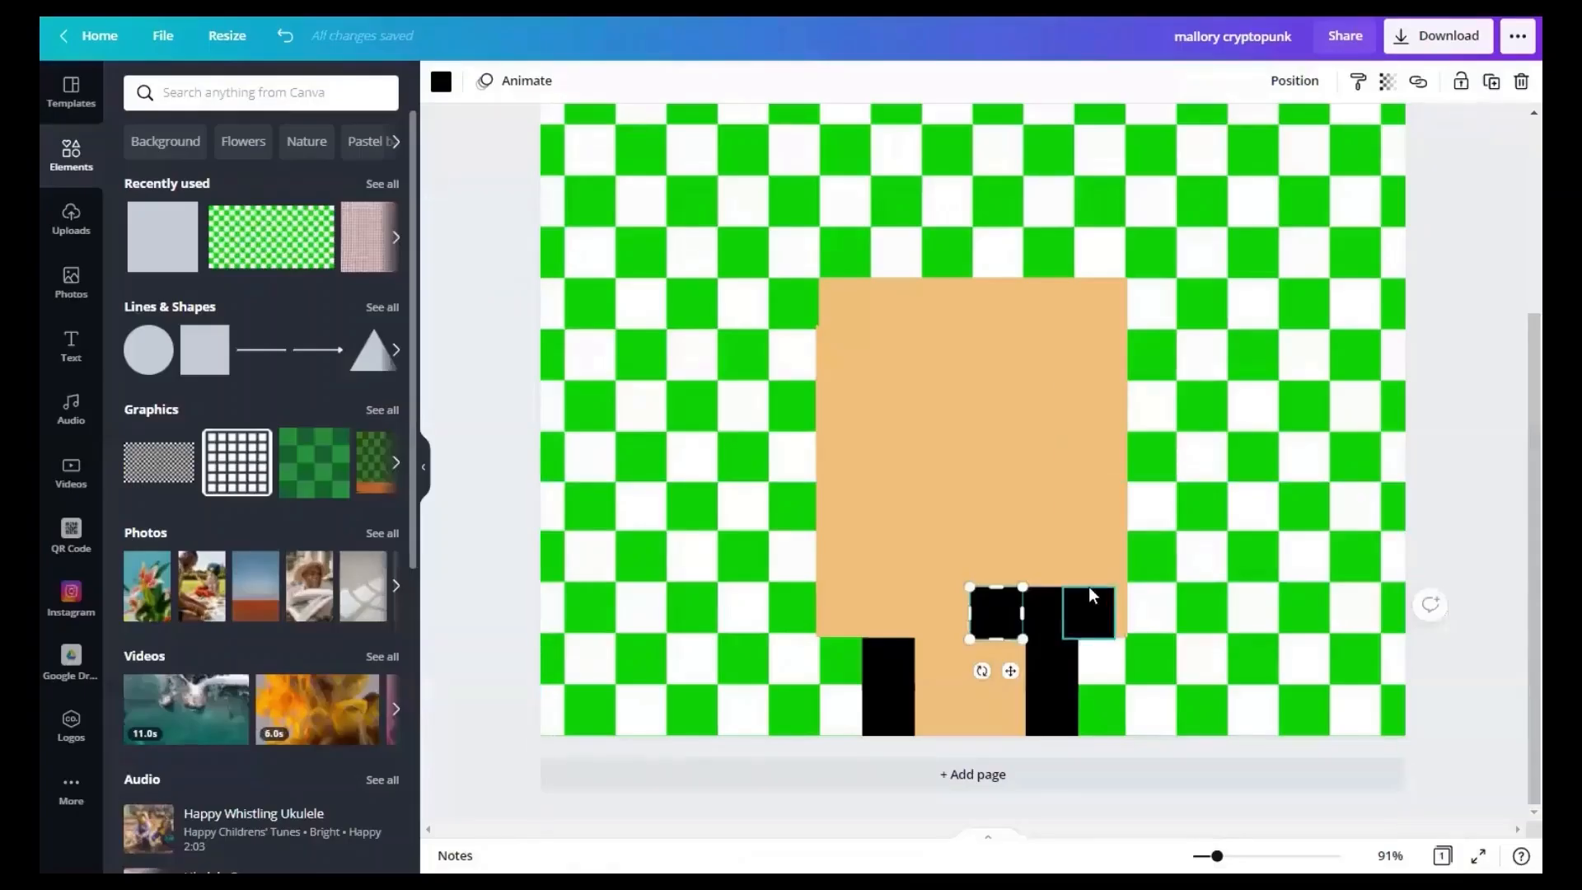
drag(1000, 610, 947, 561)
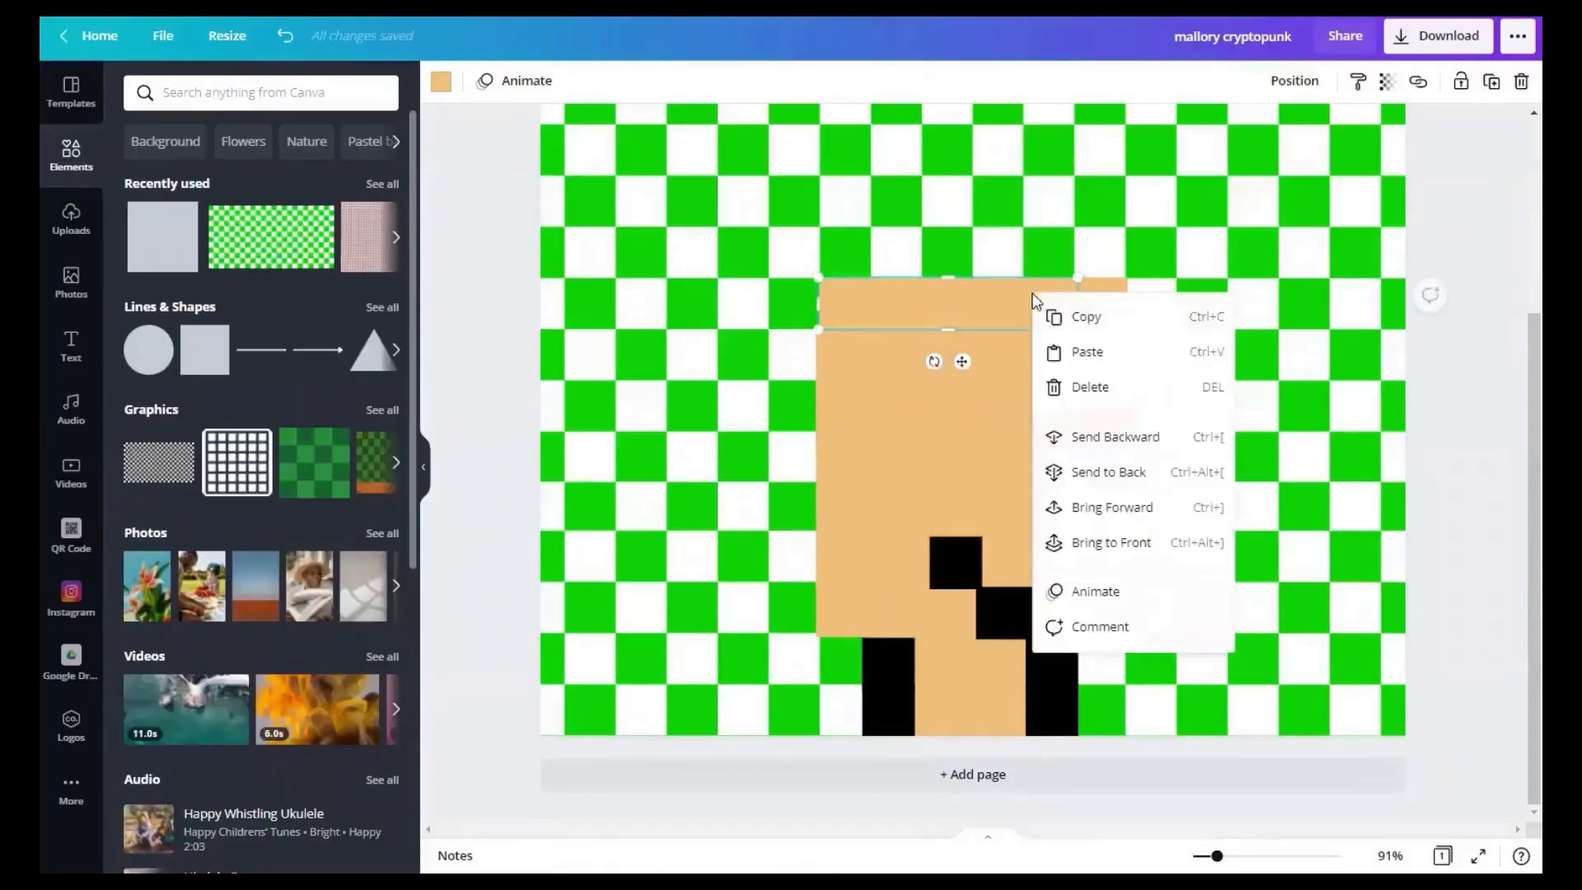
Step: Paste copies of the skin-coloured strip down the right side of the face, widening it by one grid column
click(1087, 347)
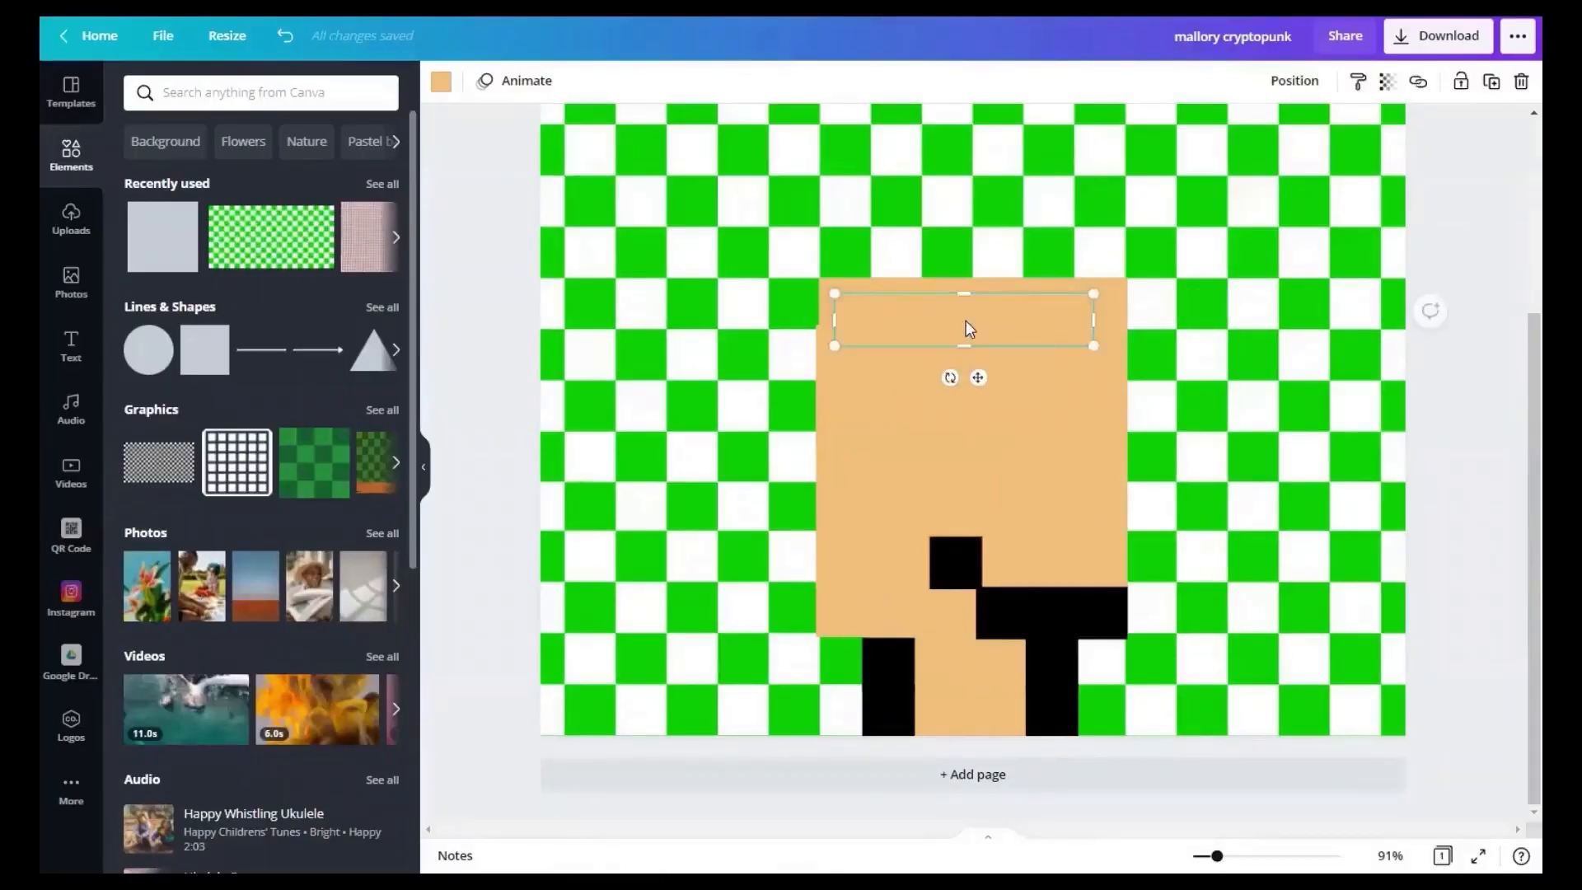
right_click(1055, 309)
drag(964, 324, 1121, 354)
click(1375, 254)
key(ctrl+v)
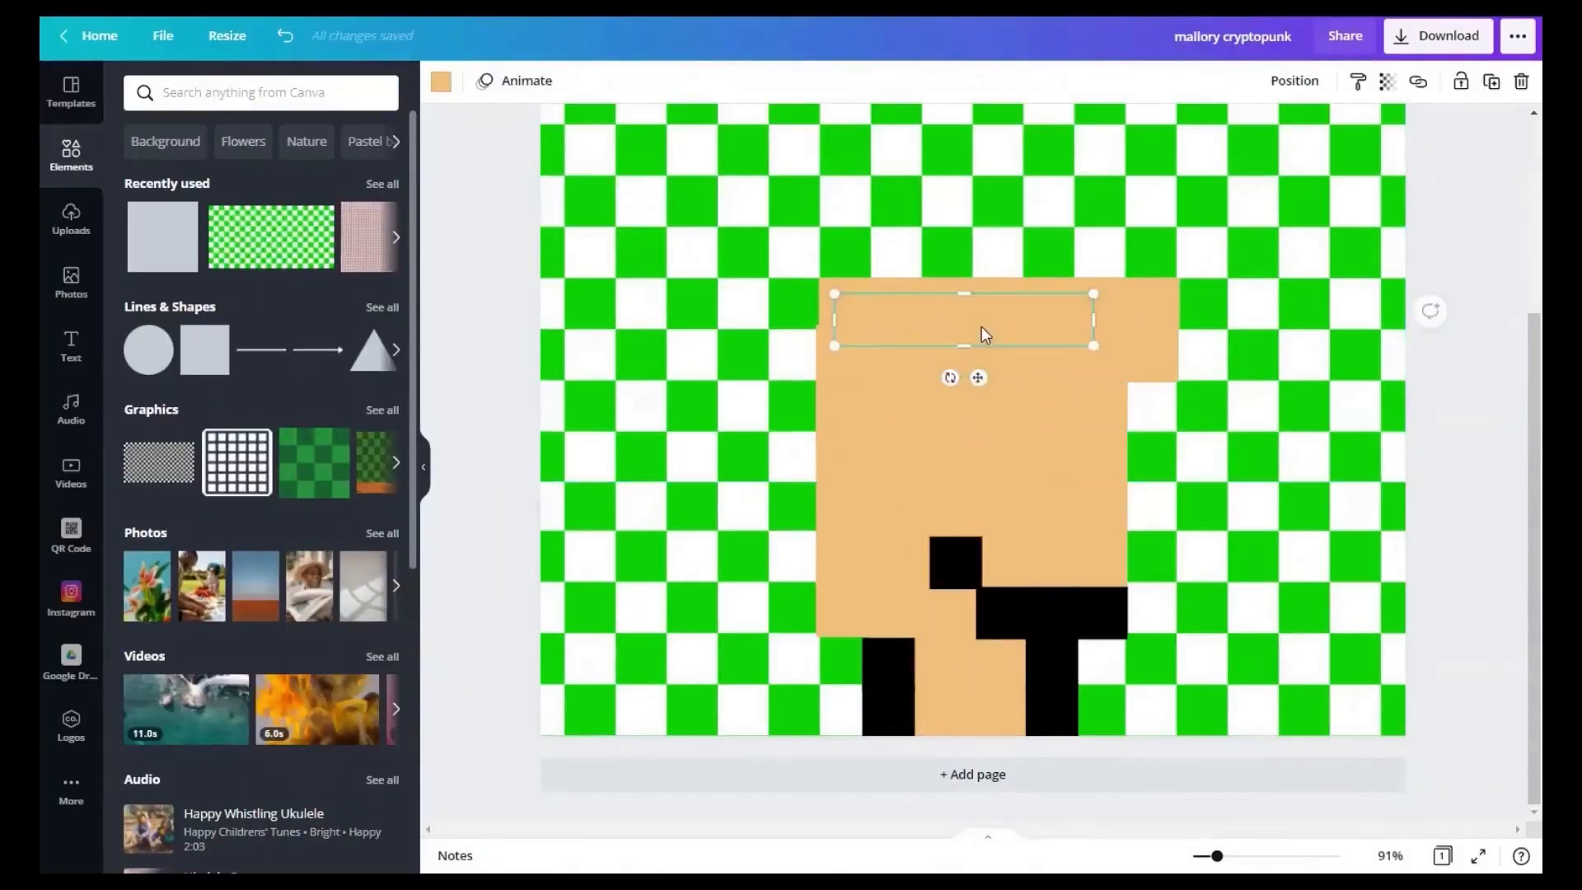
drag(982, 332, 1025, 497)
right_click(1170, 459)
click(1191, 518)
right_click(1134, 517)
click(1170, 518)
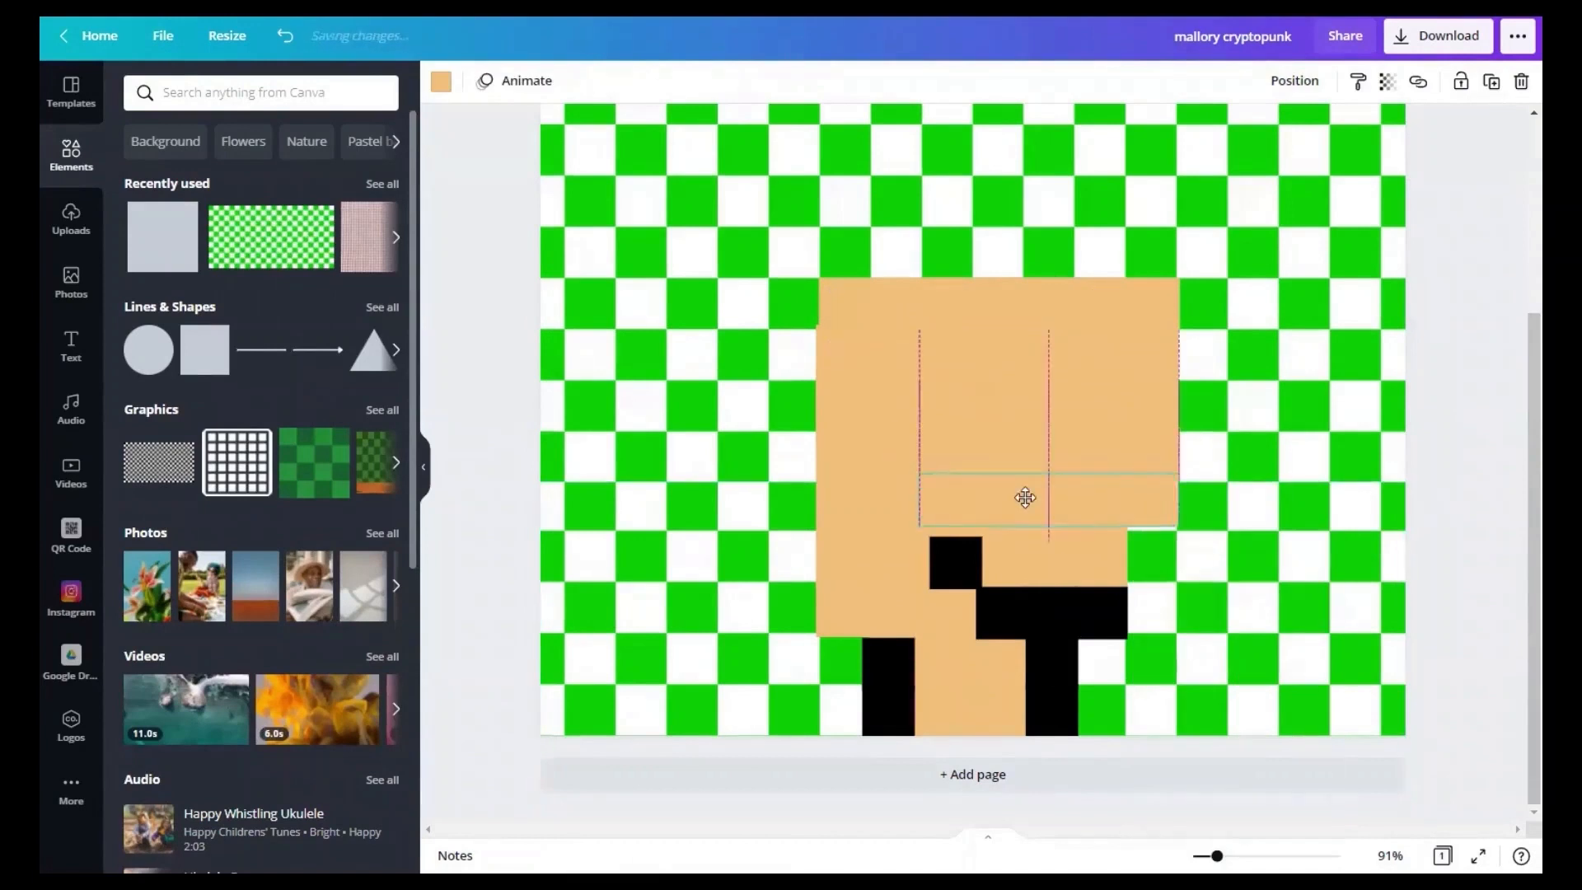
click(1152, 540)
Step: Paste copies of the black chin square, try moving one to the right jaw, and undo the last change
right_click(966, 563)
click(993, 536)
right_click(1094, 552)
click(1130, 565)
drag(973, 570, 1104, 611)
click(285, 37)
Step: Paste skin-coloured strips down the left side of the face, widening it by one grid column
drag(893, 325, 851, 469)
key(ctrl+v)
click(805, 304)
key(ctrl+c)
key(ctrl+v)
key(ctrl+v)
right_click(851, 469)
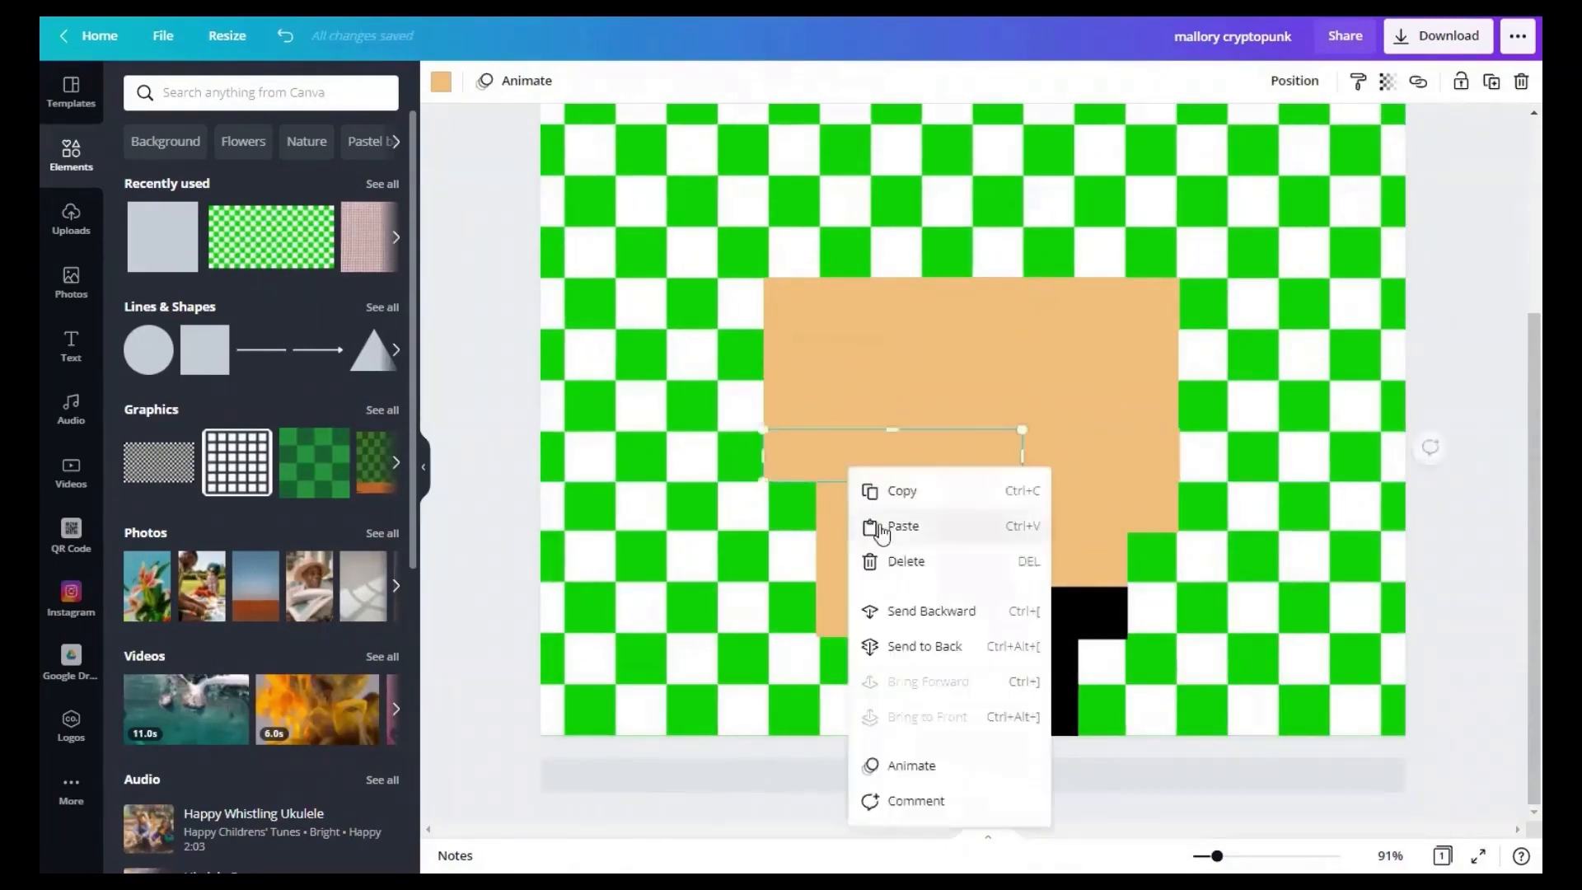
click(881, 532)
click(706, 445)
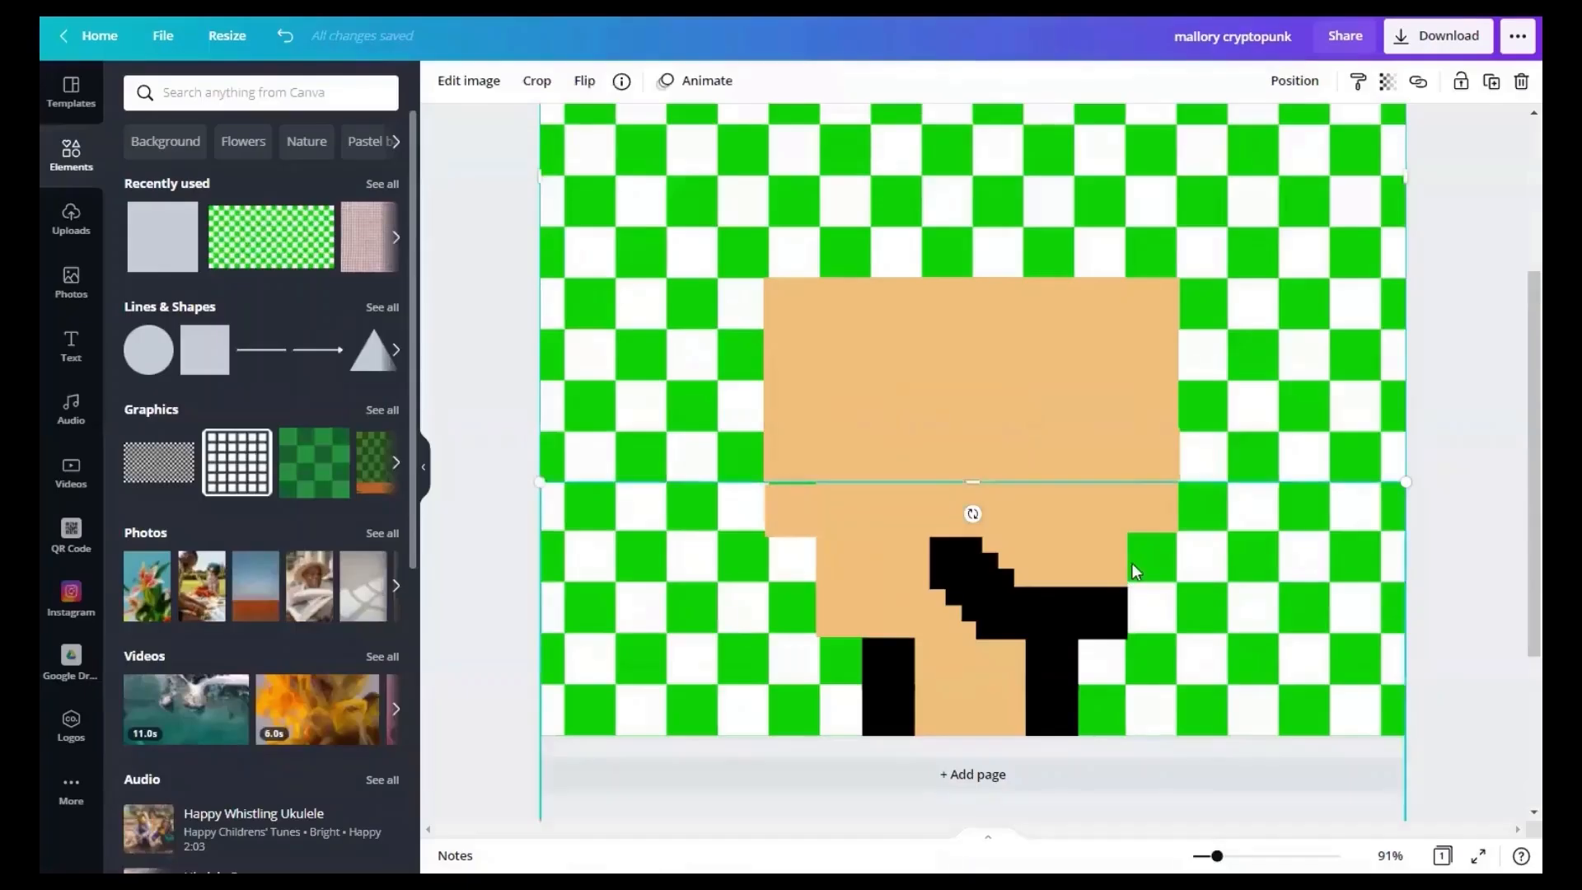
Step: Delete a surplus black square from the diagonal chin line
mouse_move(1217, 856)
mouse_down()
mouse_move(1168, 855)
mouse_move(1210, 855)
mouse_up()
click(973, 662)
key(Delete)
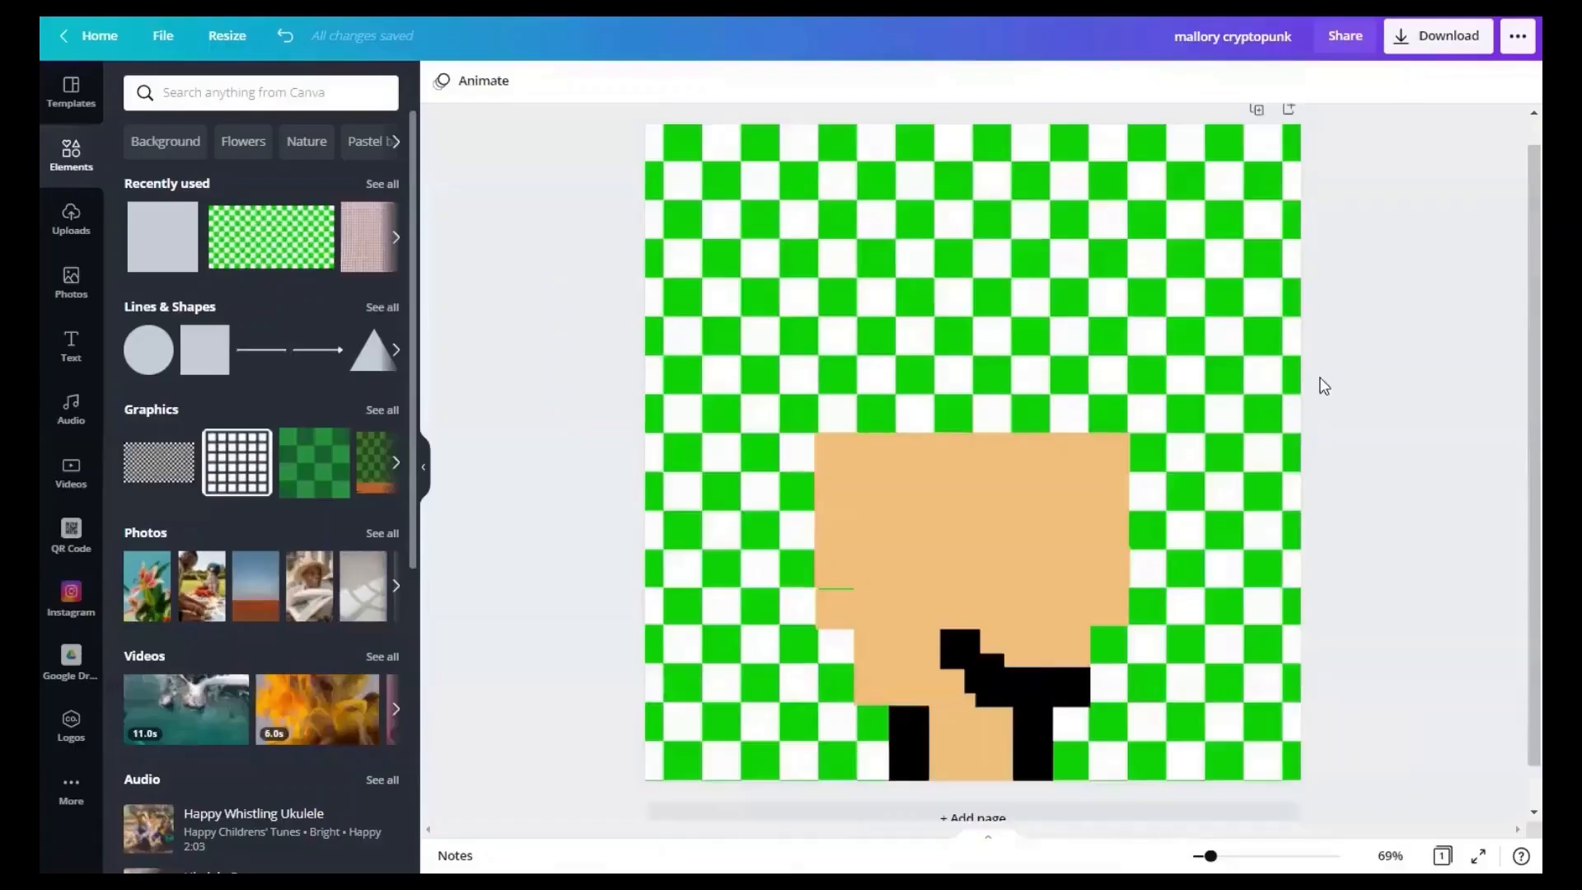
Step: Stack copies of the skin-coloured strip above the face to raise the forehead by three grid rows
scroll(1324, 386, up, 1)
right_click(968, 473)
click(1024, 529)
click(1029, 441)
drag(1067, 480, 1074, 434)
right_click(985, 437)
click(1036, 492)
drag(894, 425, 904, 364)
right_click(901, 398)
click(947, 452)
right_click(962, 394)
click(1012, 449)
drag(1022, 492, 1020, 367)
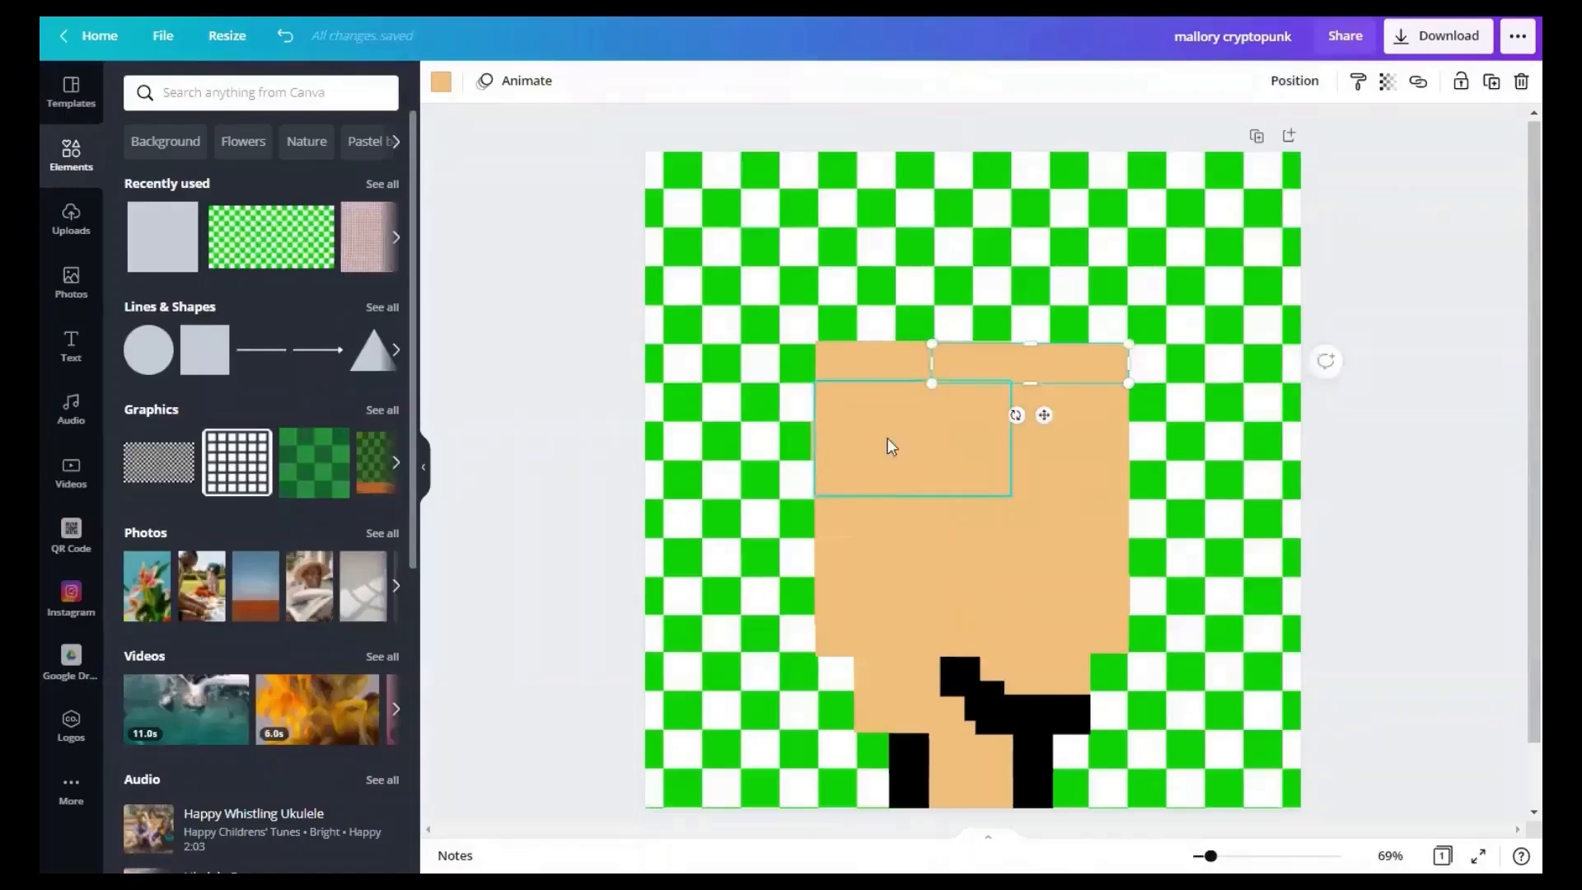
Step: Add a black square at the upper left end of the chin line and realign the neighbouring squares with the grid
right_click(948, 672)
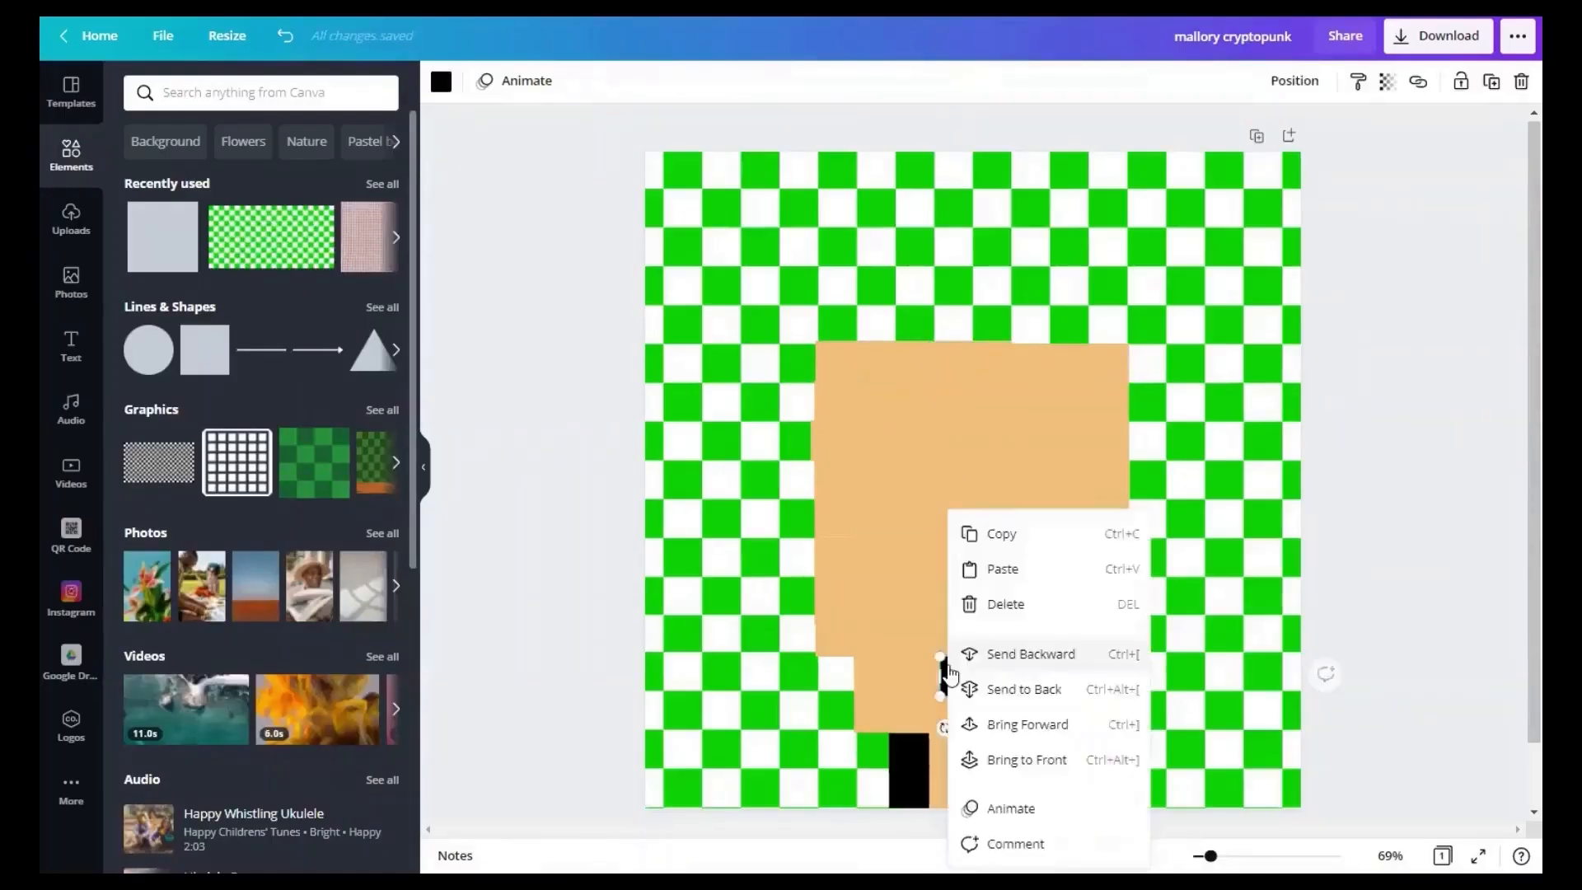
click(1010, 568)
drag(958, 672, 930, 641)
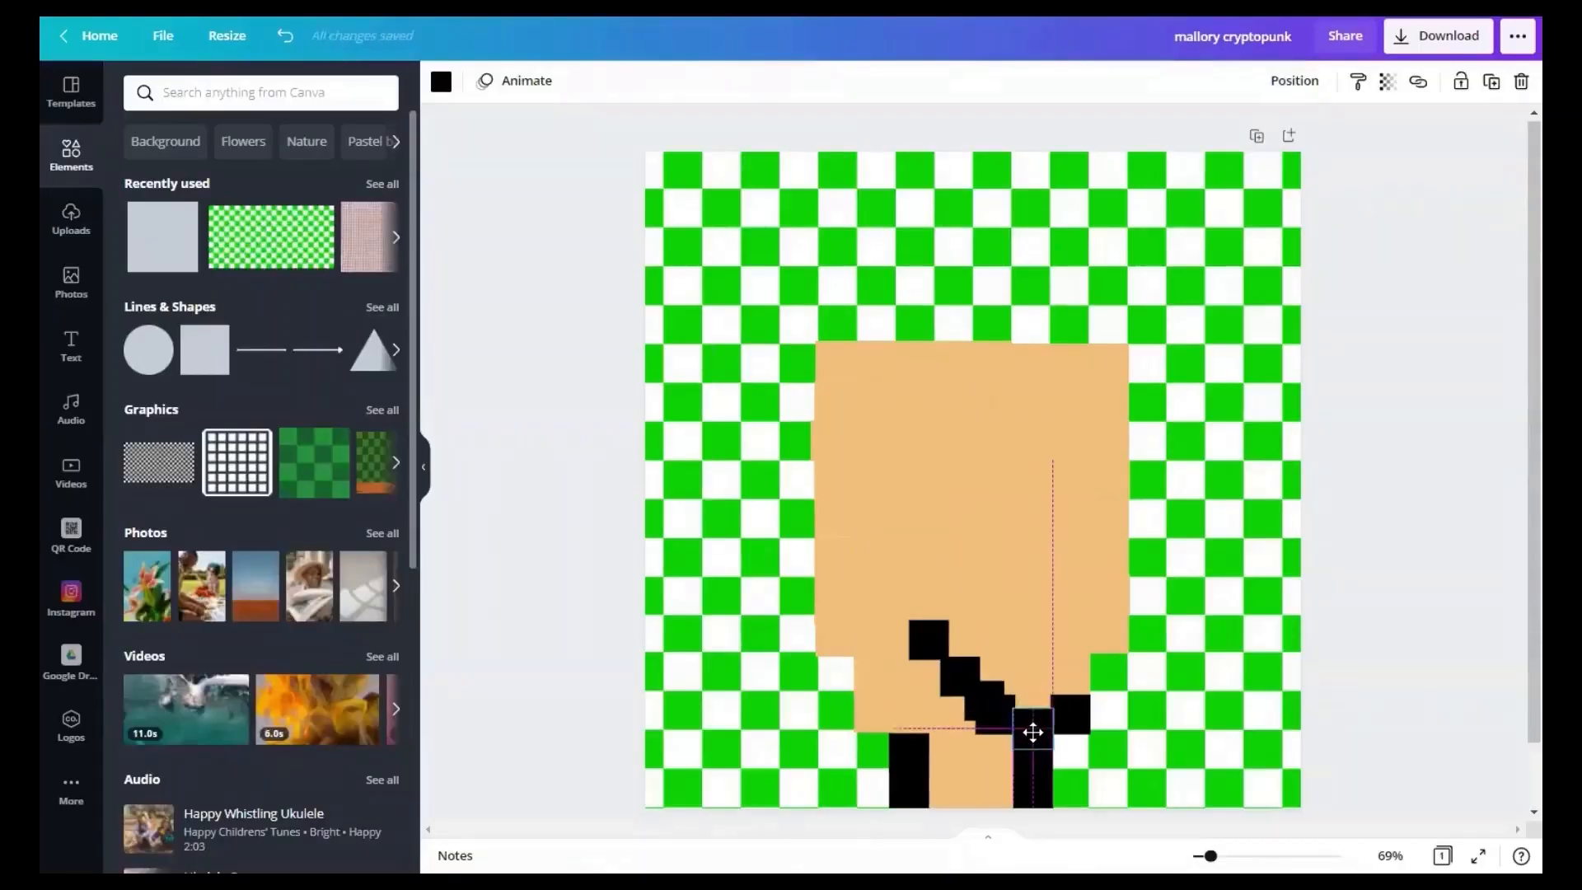
drag(1032, 732, 1032, 714)
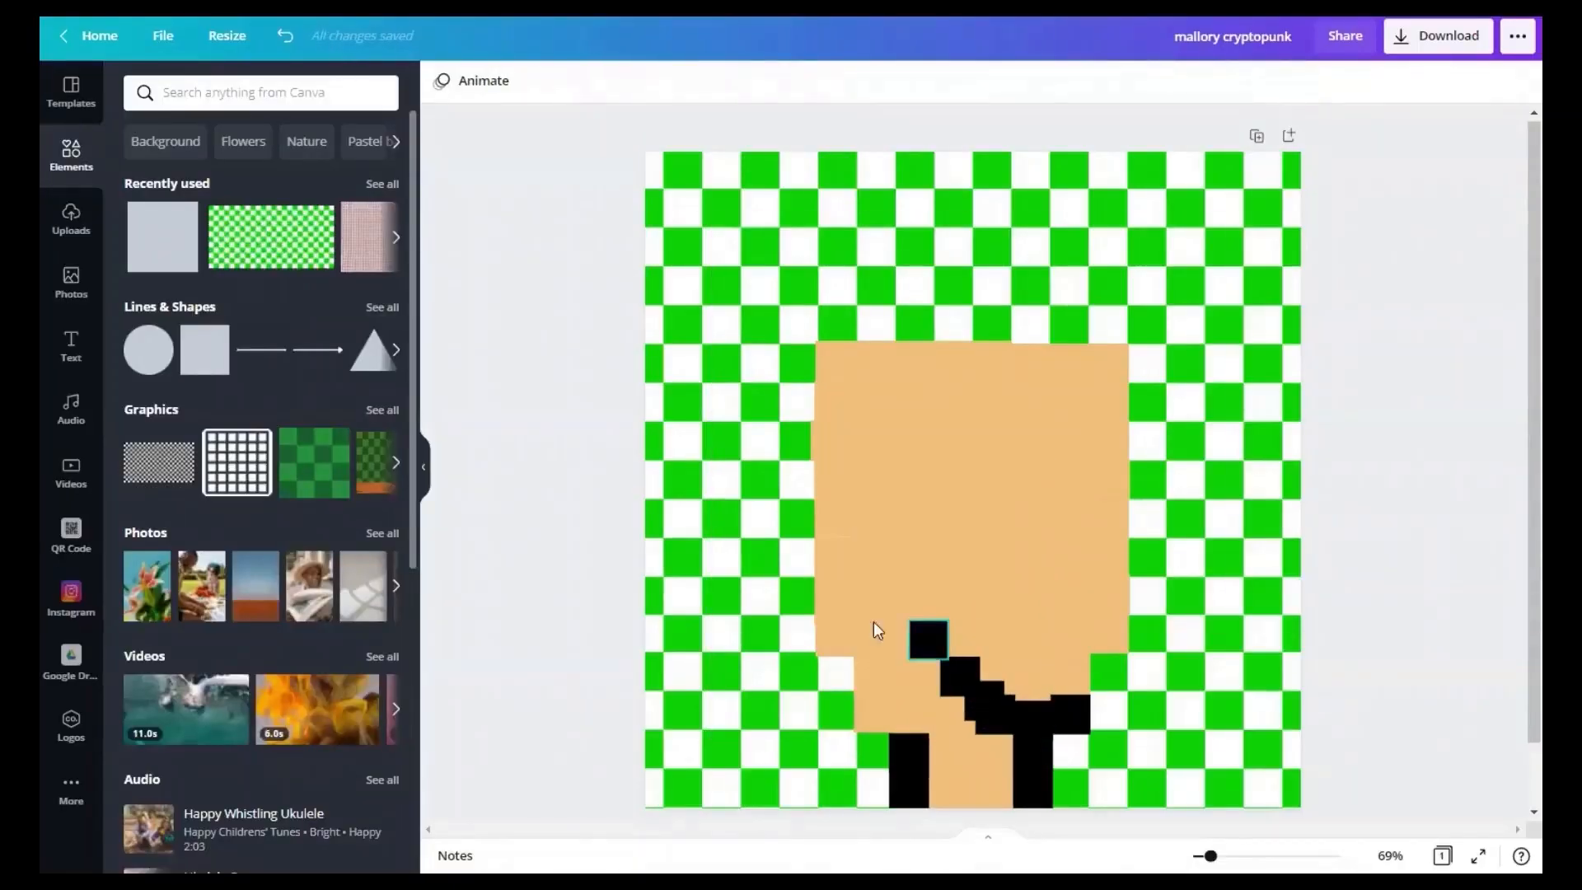
click(908, 703)
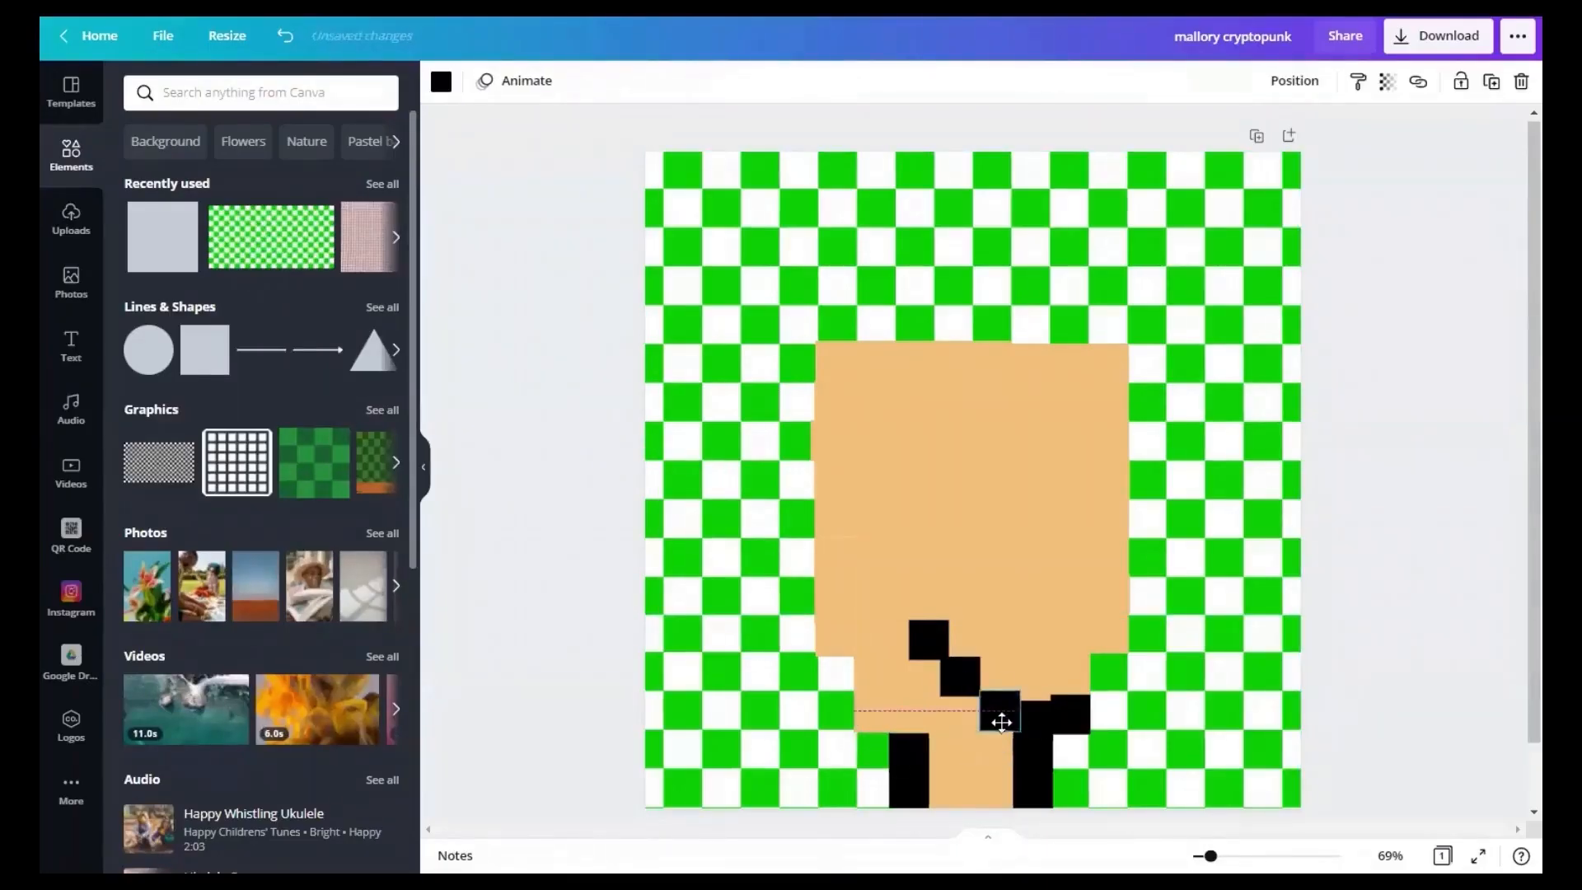
drag(949, 682, 942, 685)
click(908, 646)
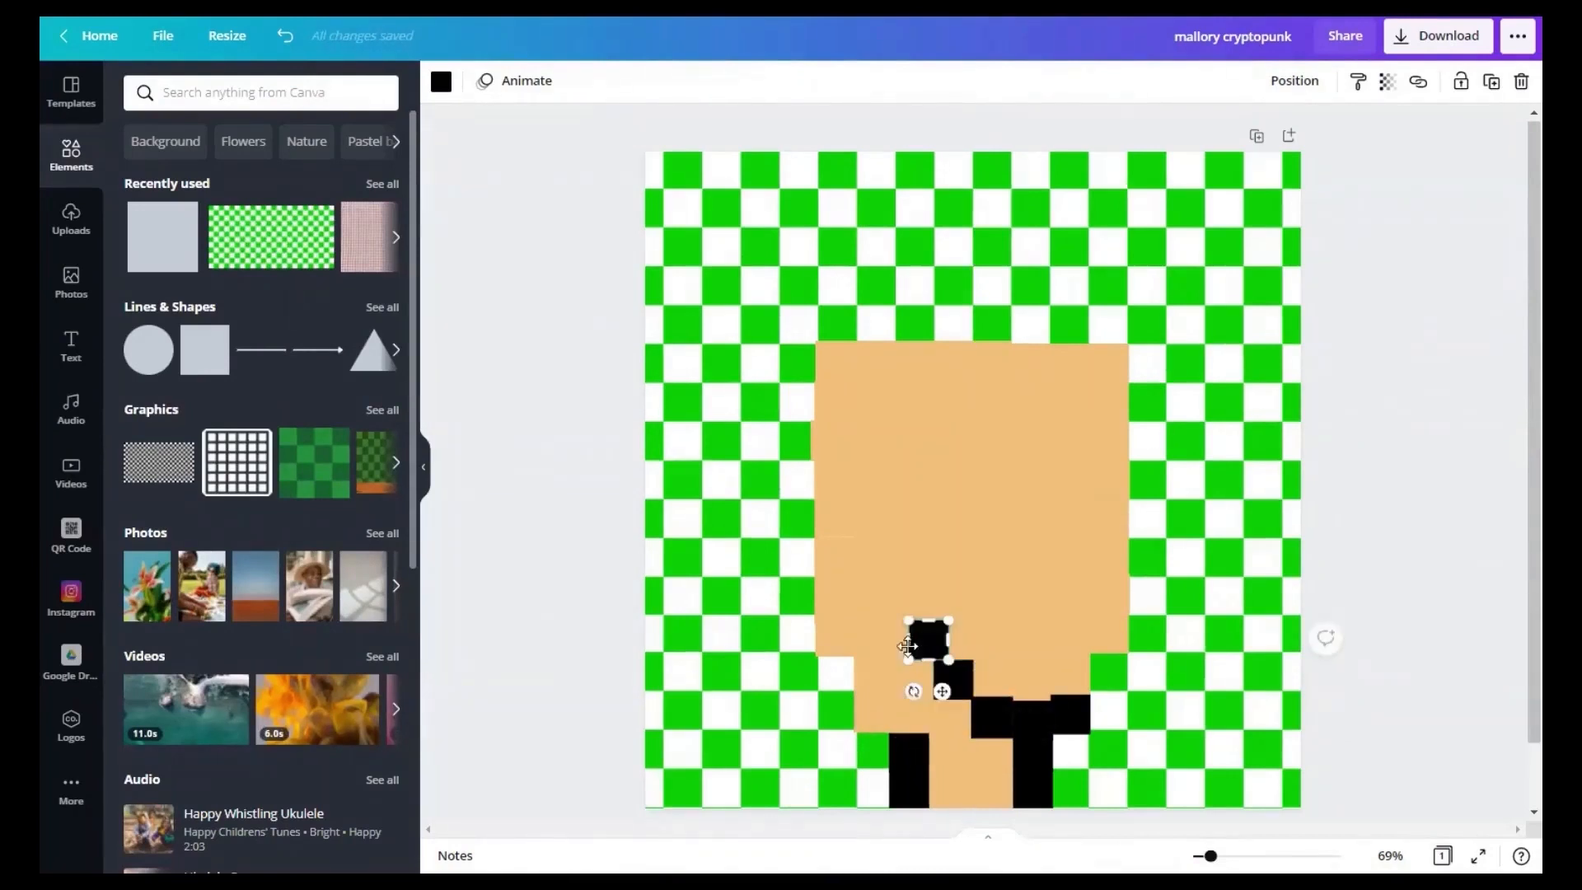
Step: Reposition the black squares so the chin steps diagonally down into the straight jaw outline
drag(1089, 670, 906, 579)
click(1032, 716)
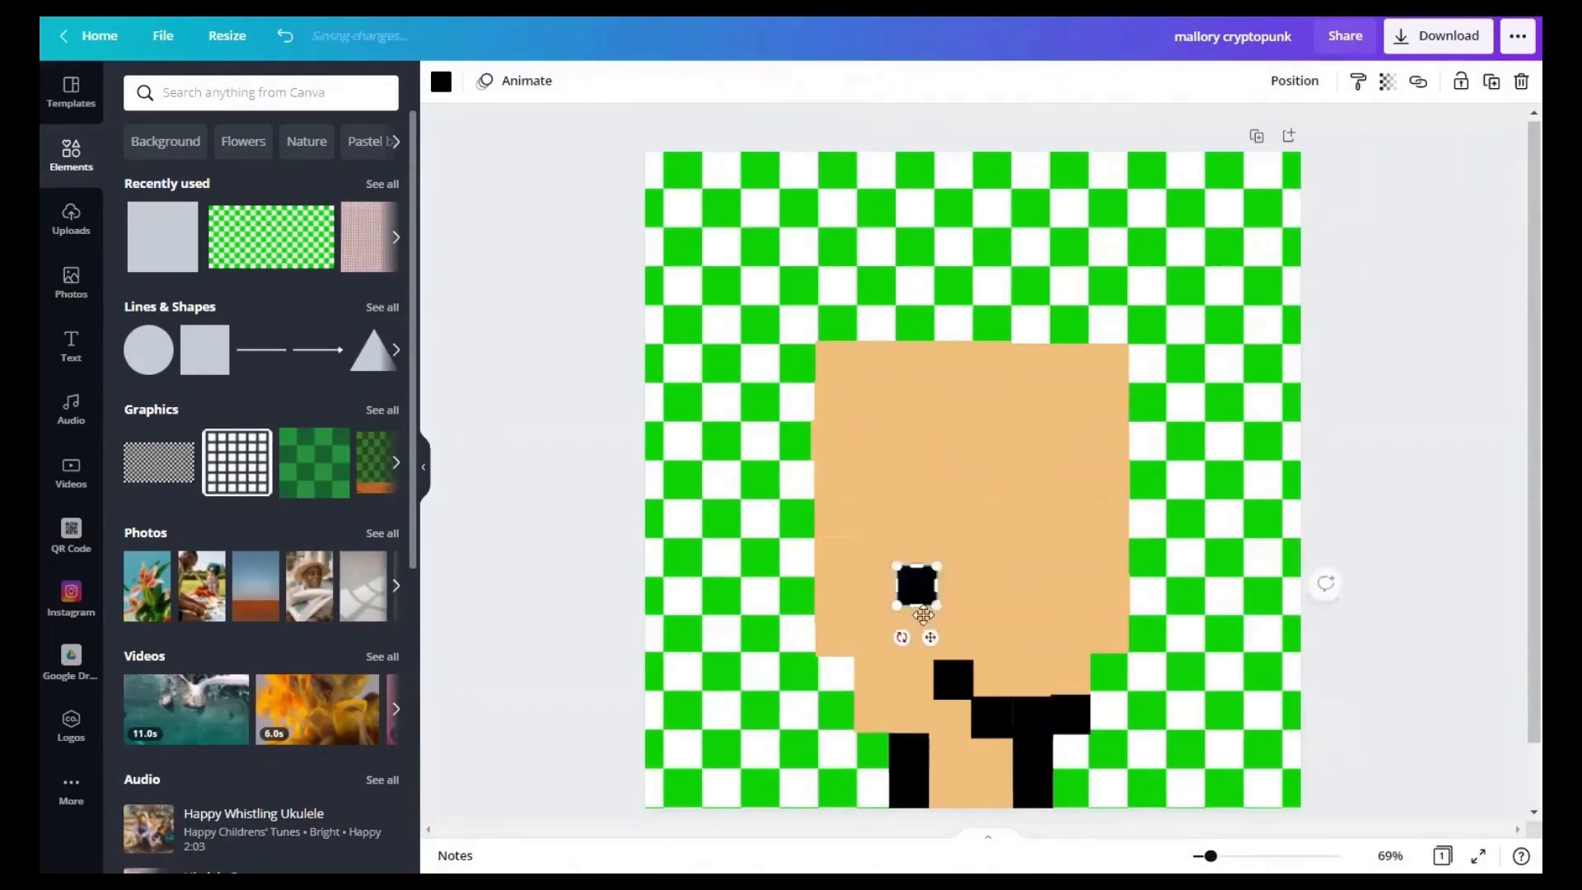
drag(912, 583, 923, 644)
drag(1063, 699, 1010, 709)
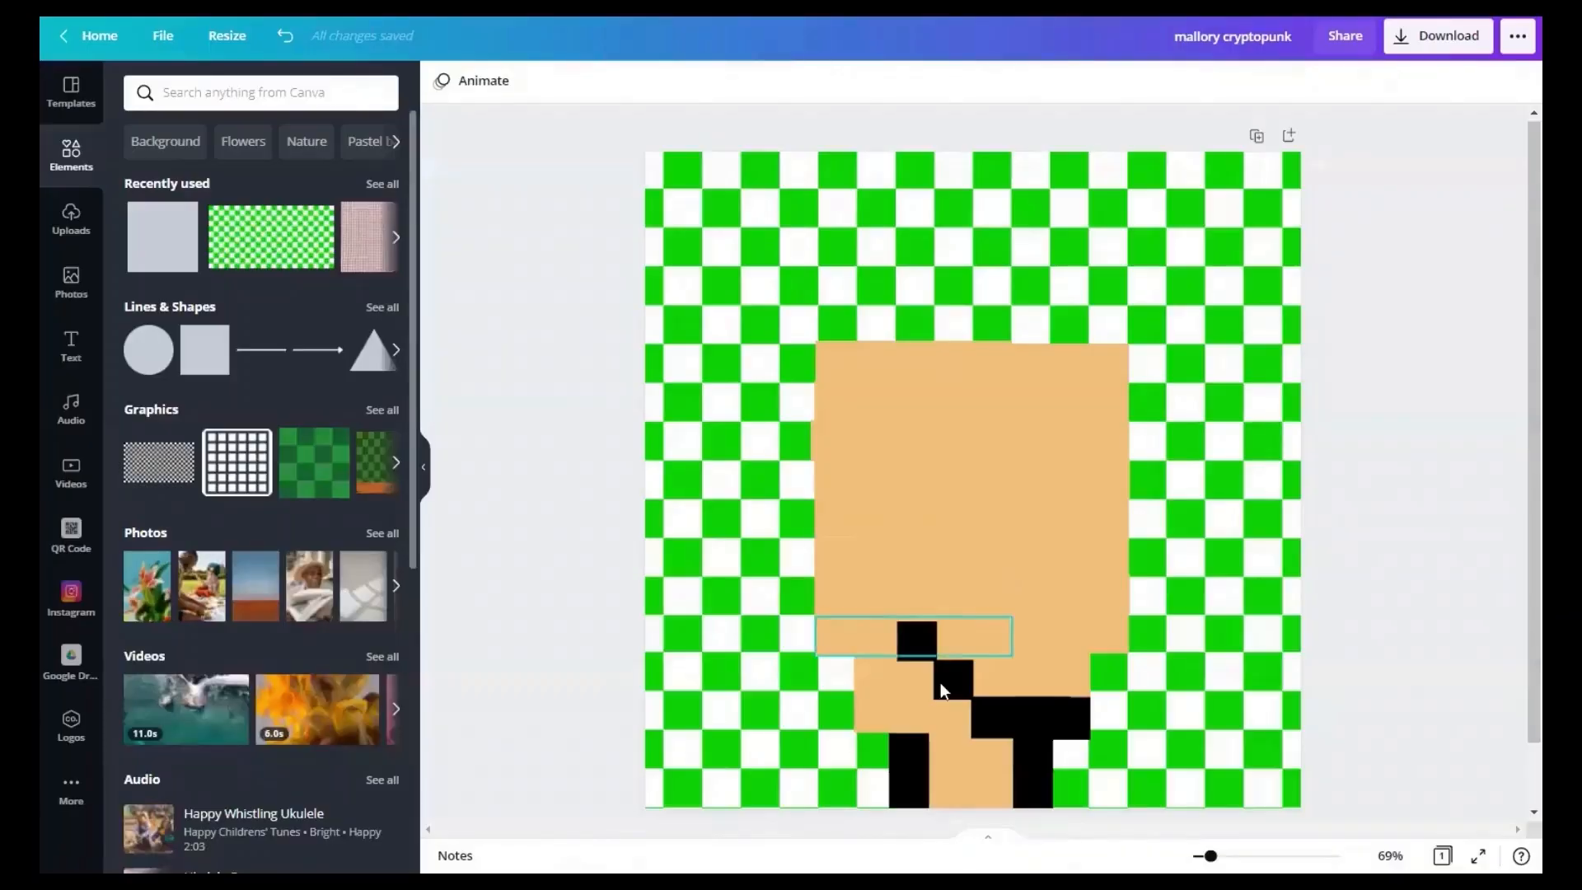
drag(941, 682, 1017, 564)
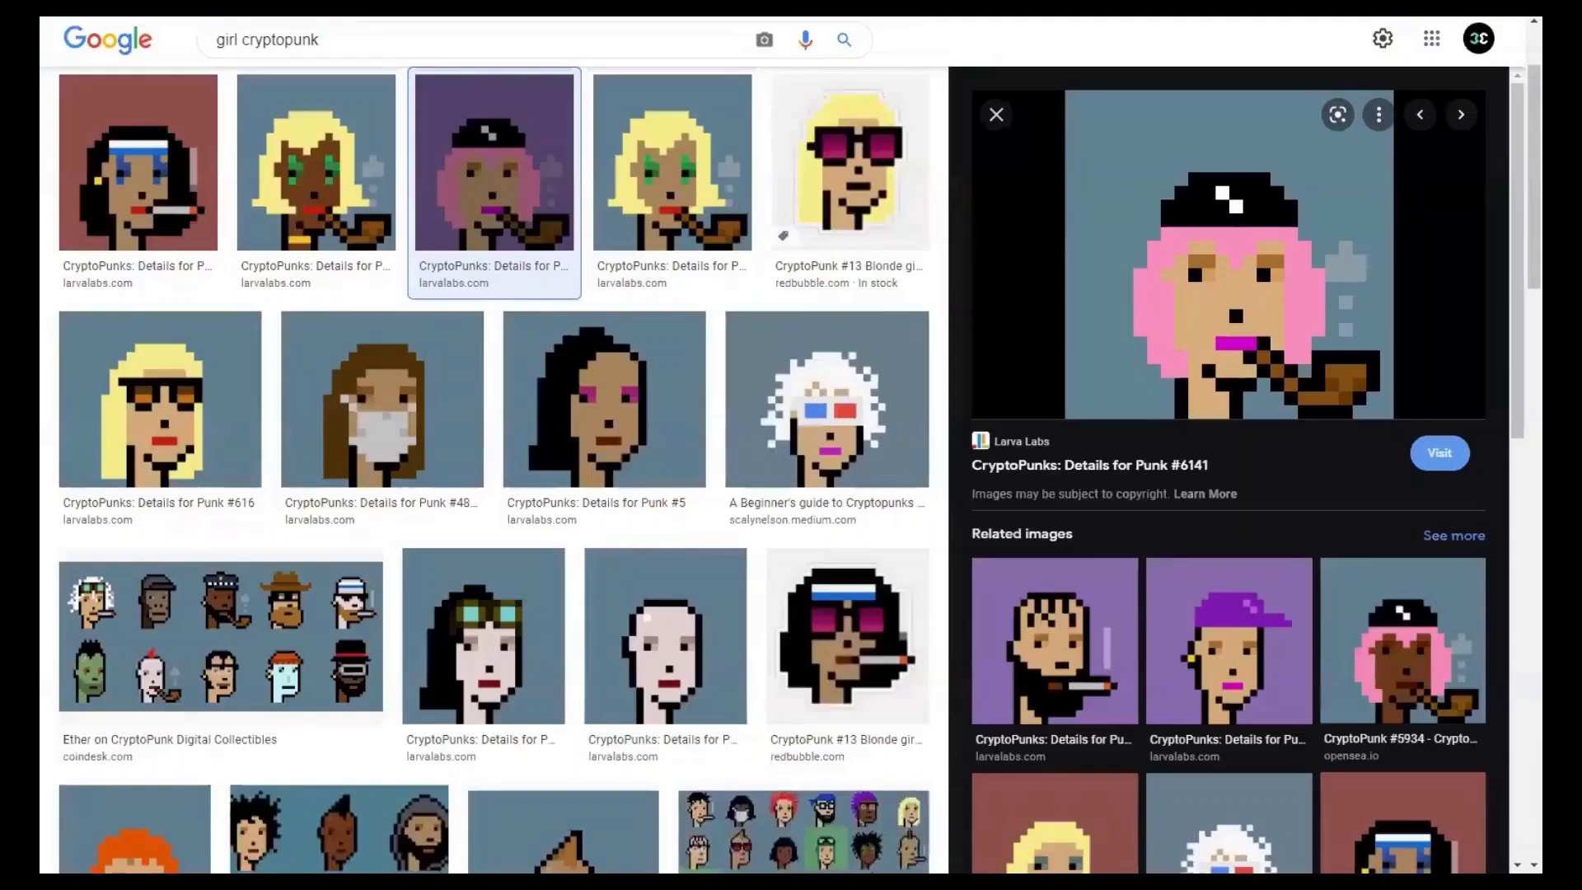
Step: Place black square copies up the right edge of the face and stretch them into a continuous vertical outline
drag(865, 711, 1129, 494)
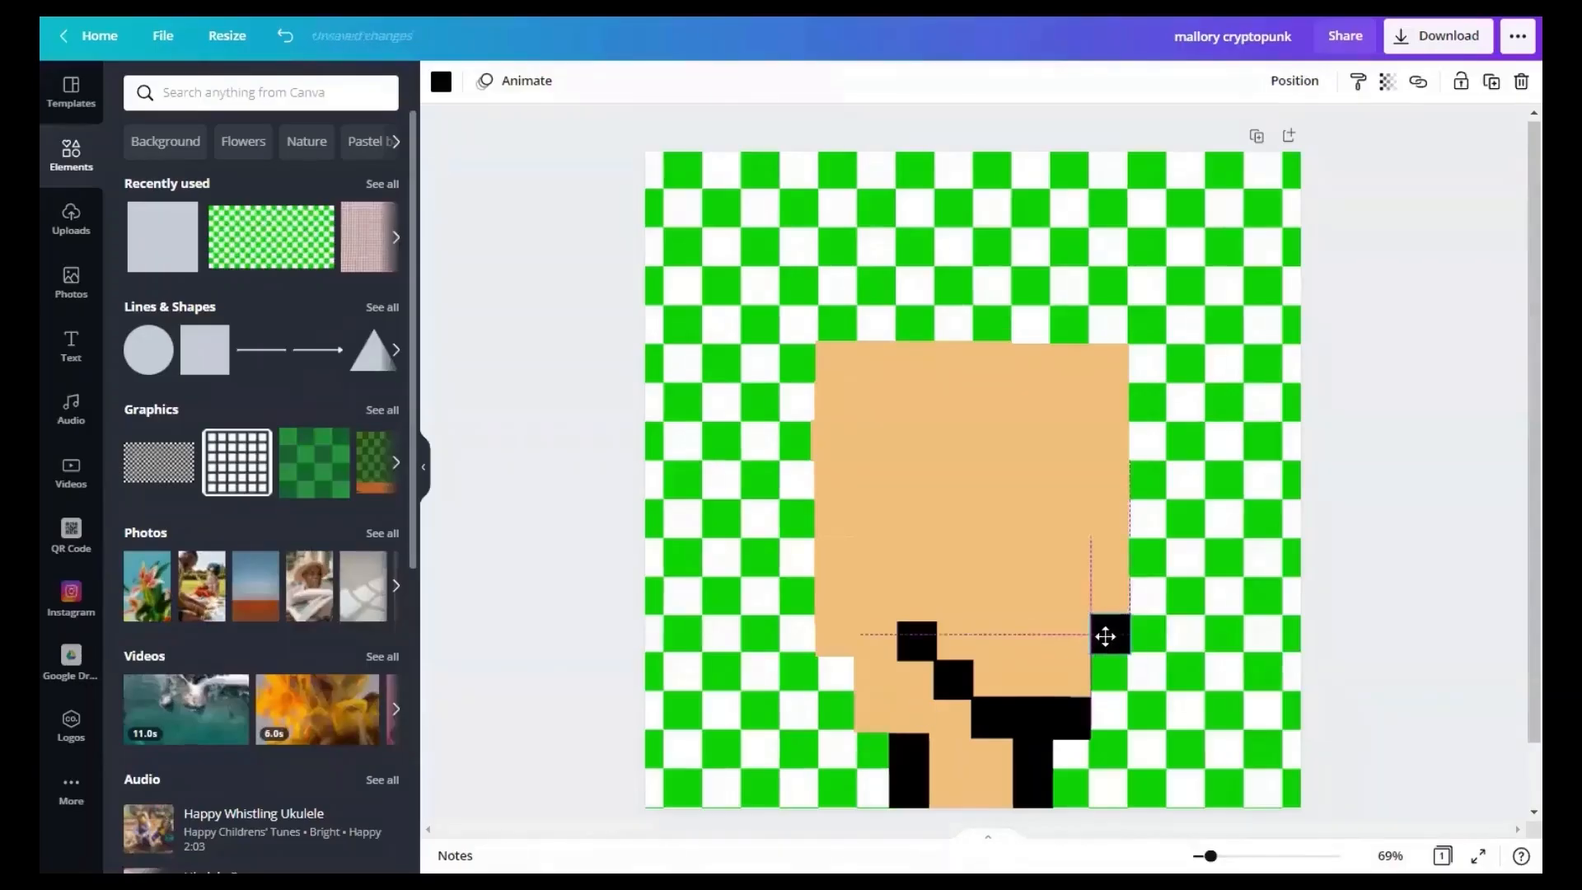
right_click(1105, 636)
click(1173, 565)
right_click(1116, 630)
click(1179, 569)
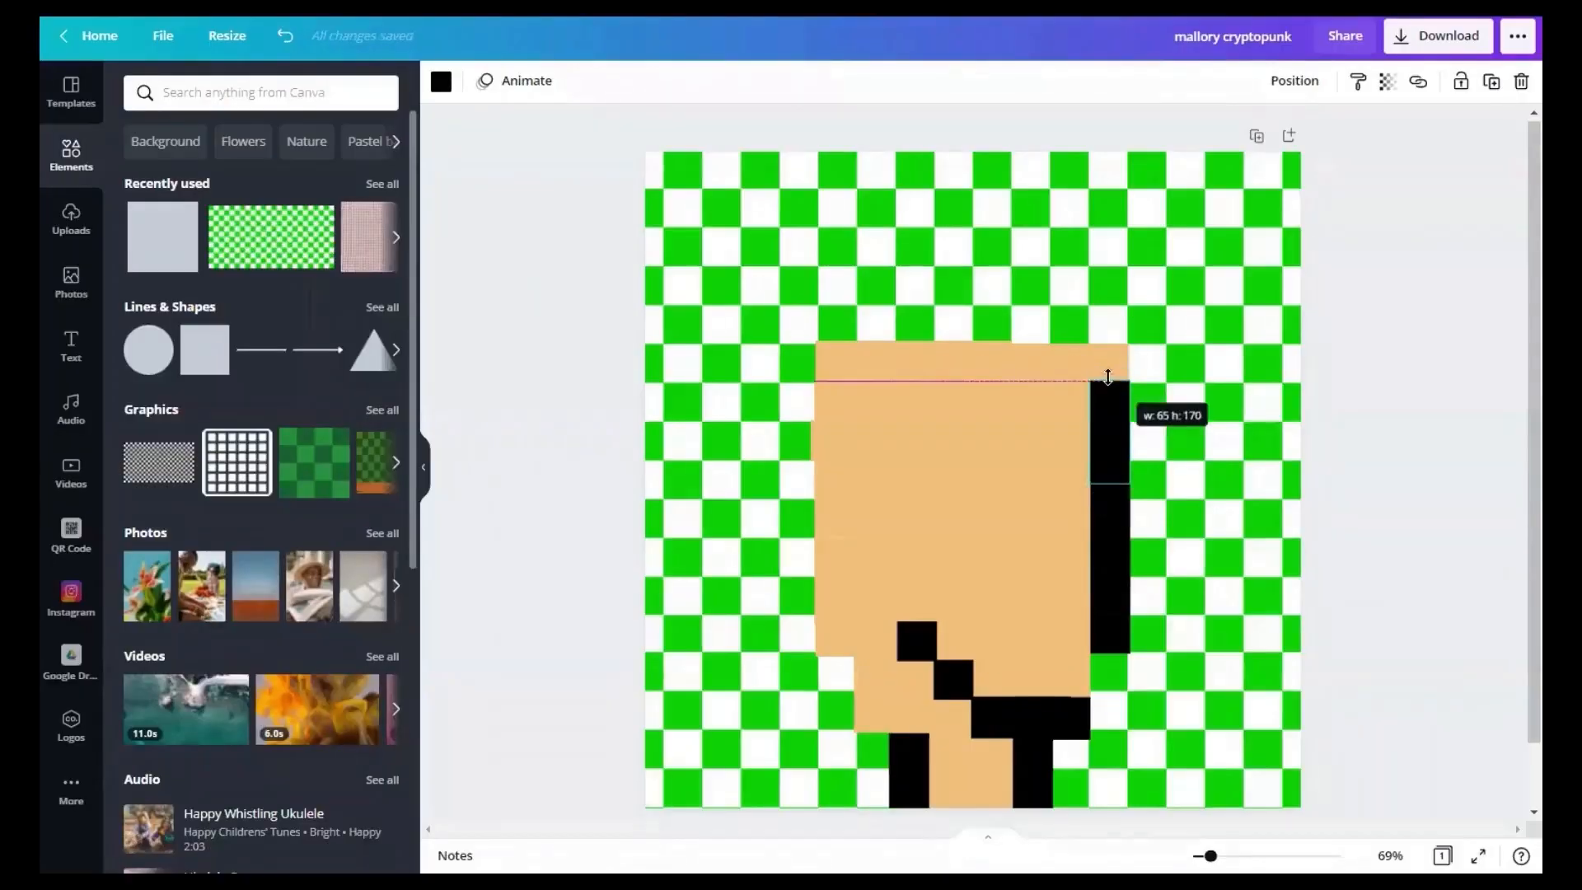
drag(911, 639, 1066, 368)
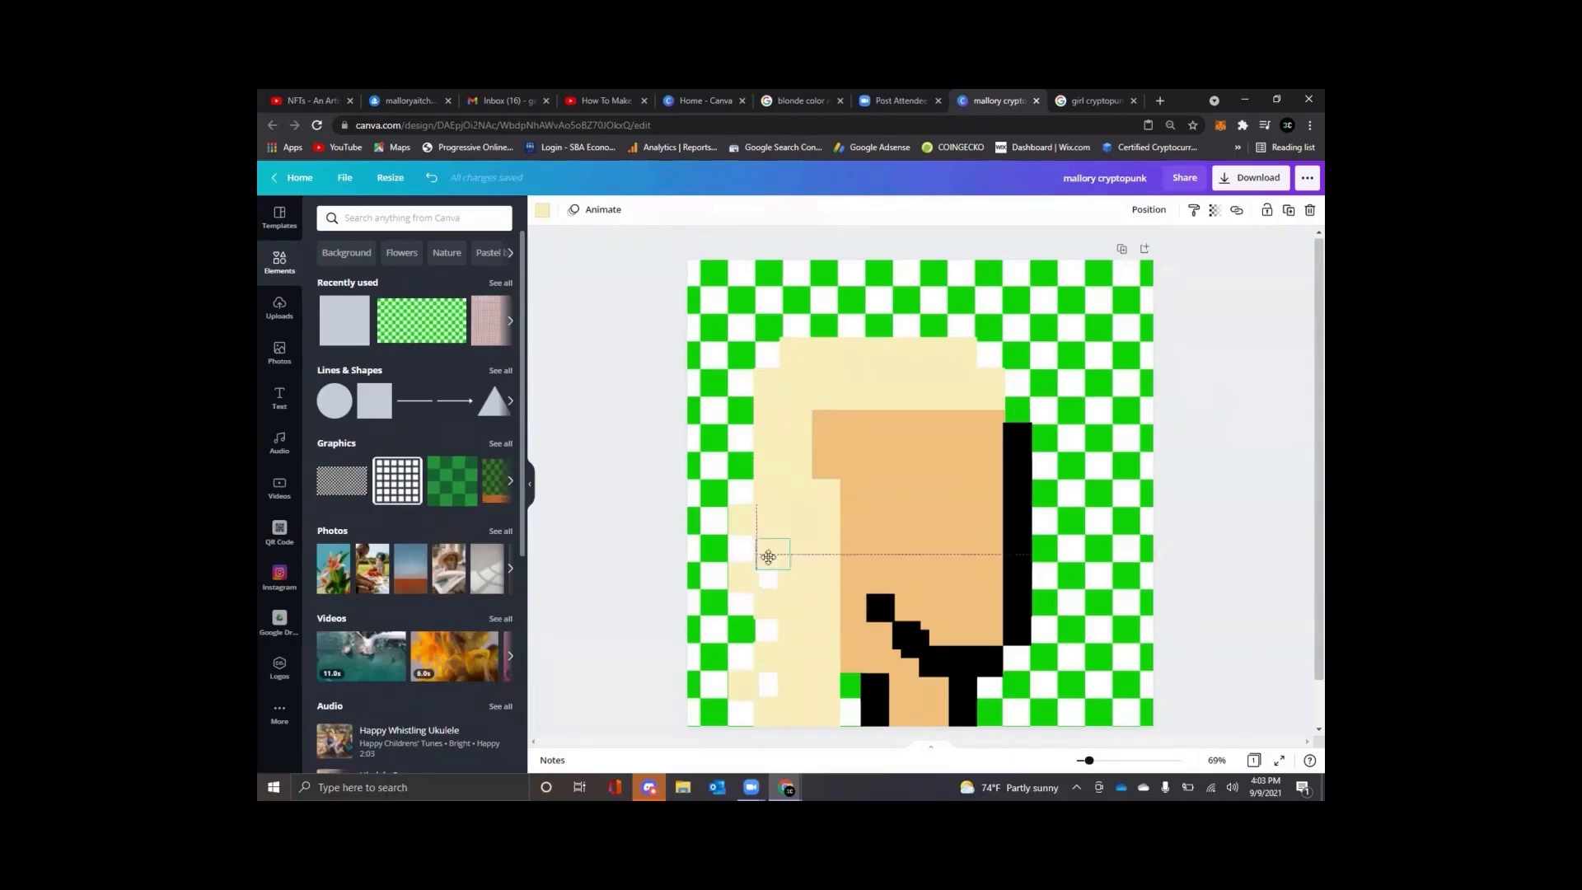
Step: Paste blonde squares to fill out the left side of the hair, comparing it with the girl CryptoPunk reference image
right_click(831, 512)
drag(768, 557, 827, 576)
click(863, 550)
click(1122, 101)
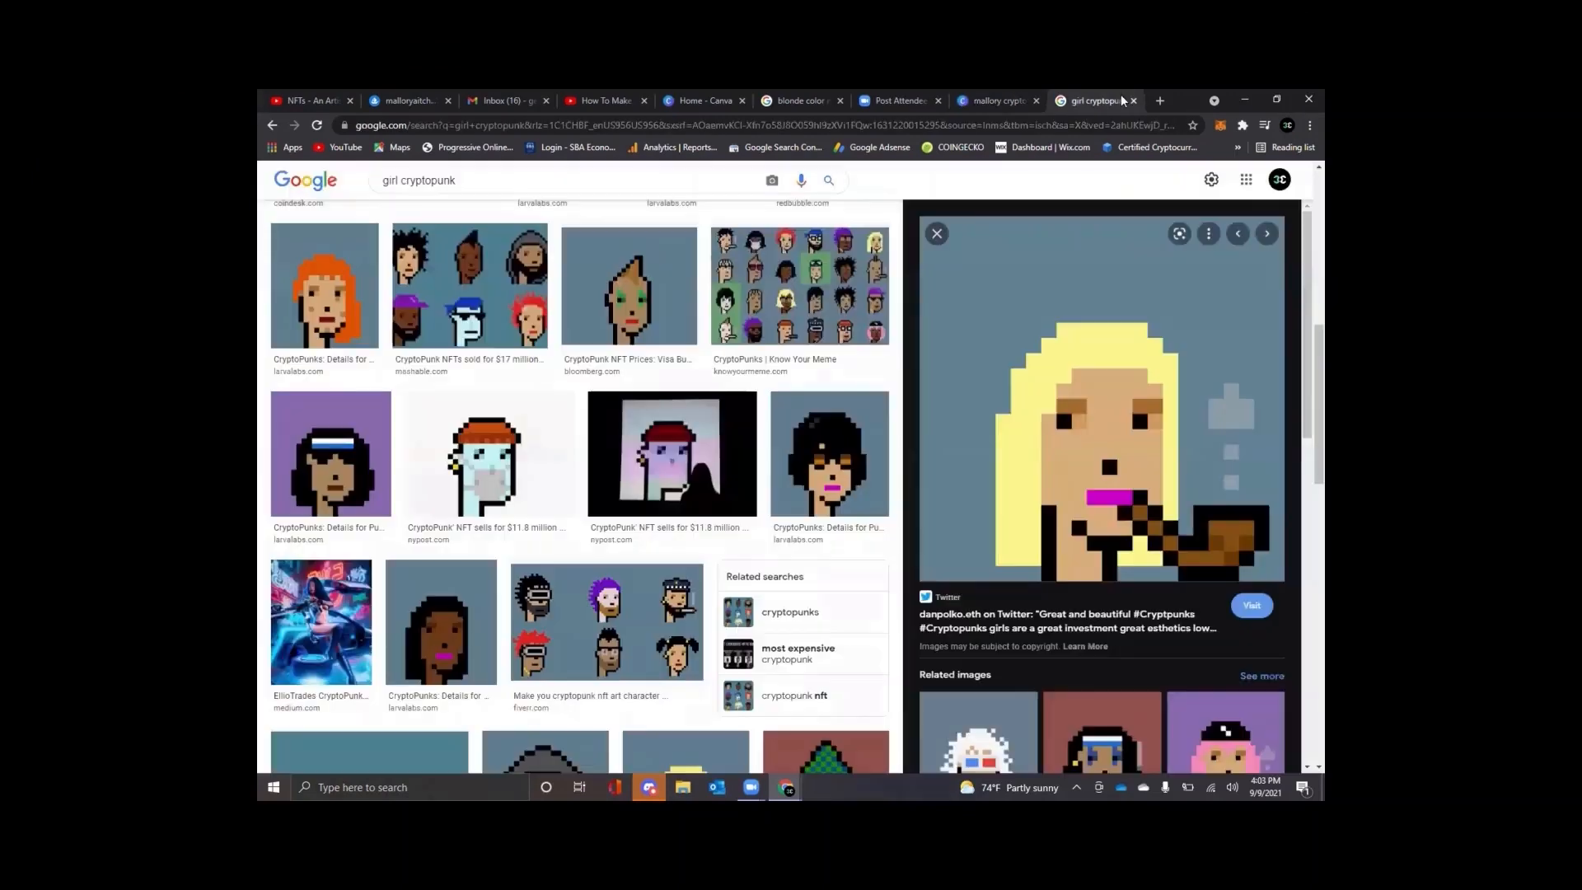
click(1028, 99)
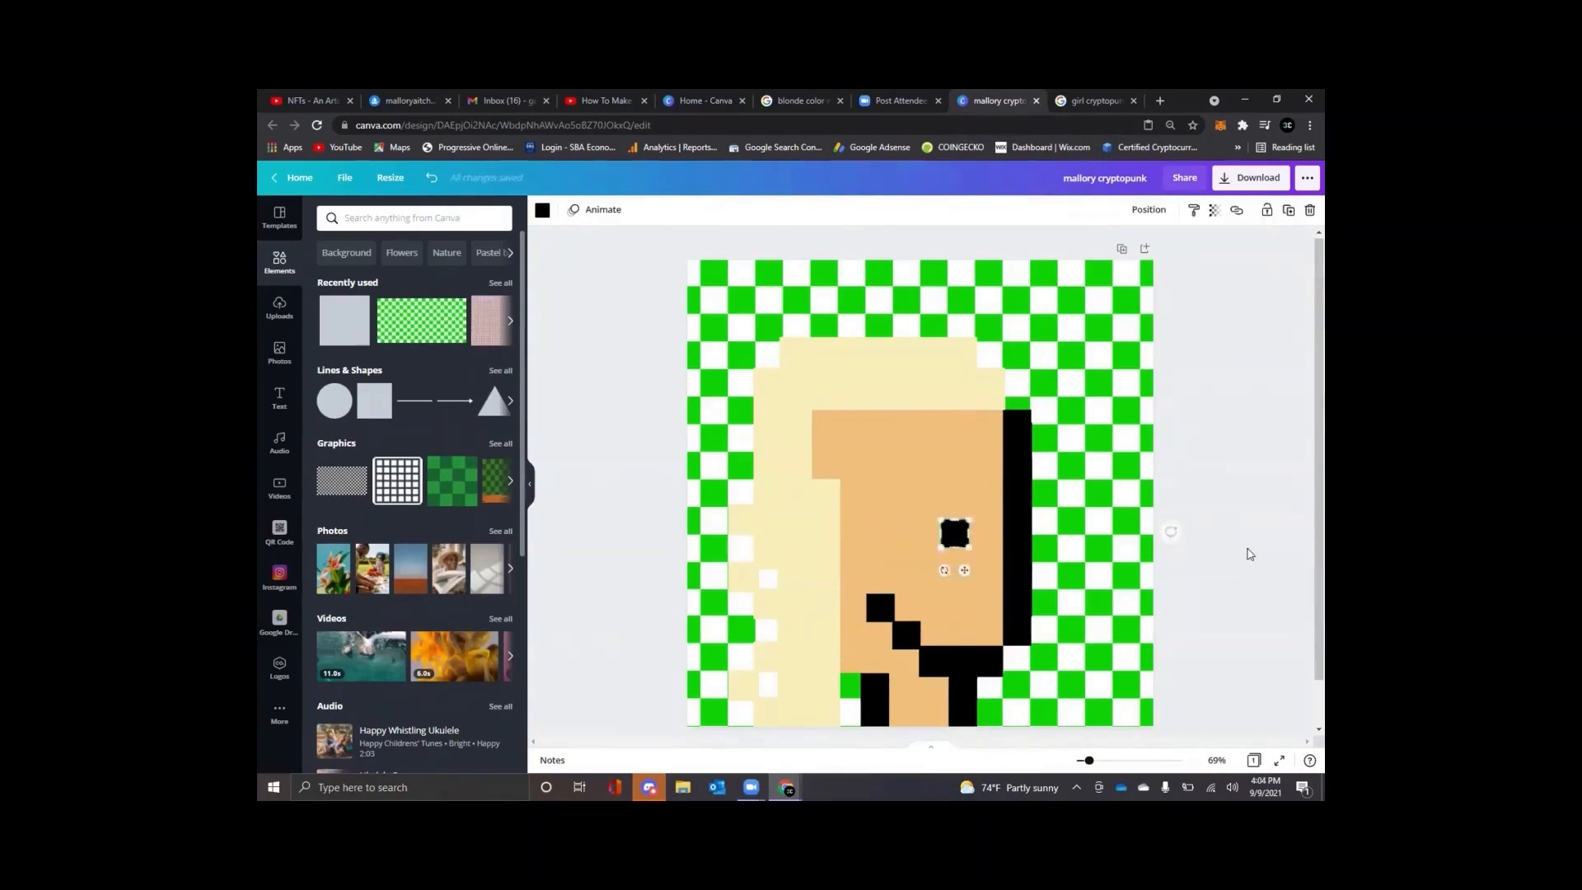
Step: Paste a blonde hair piece and place it over the upper left corner of the forehead
right_click(745, 511)
click(787, 556)
drag(777, 536, 815, 417)
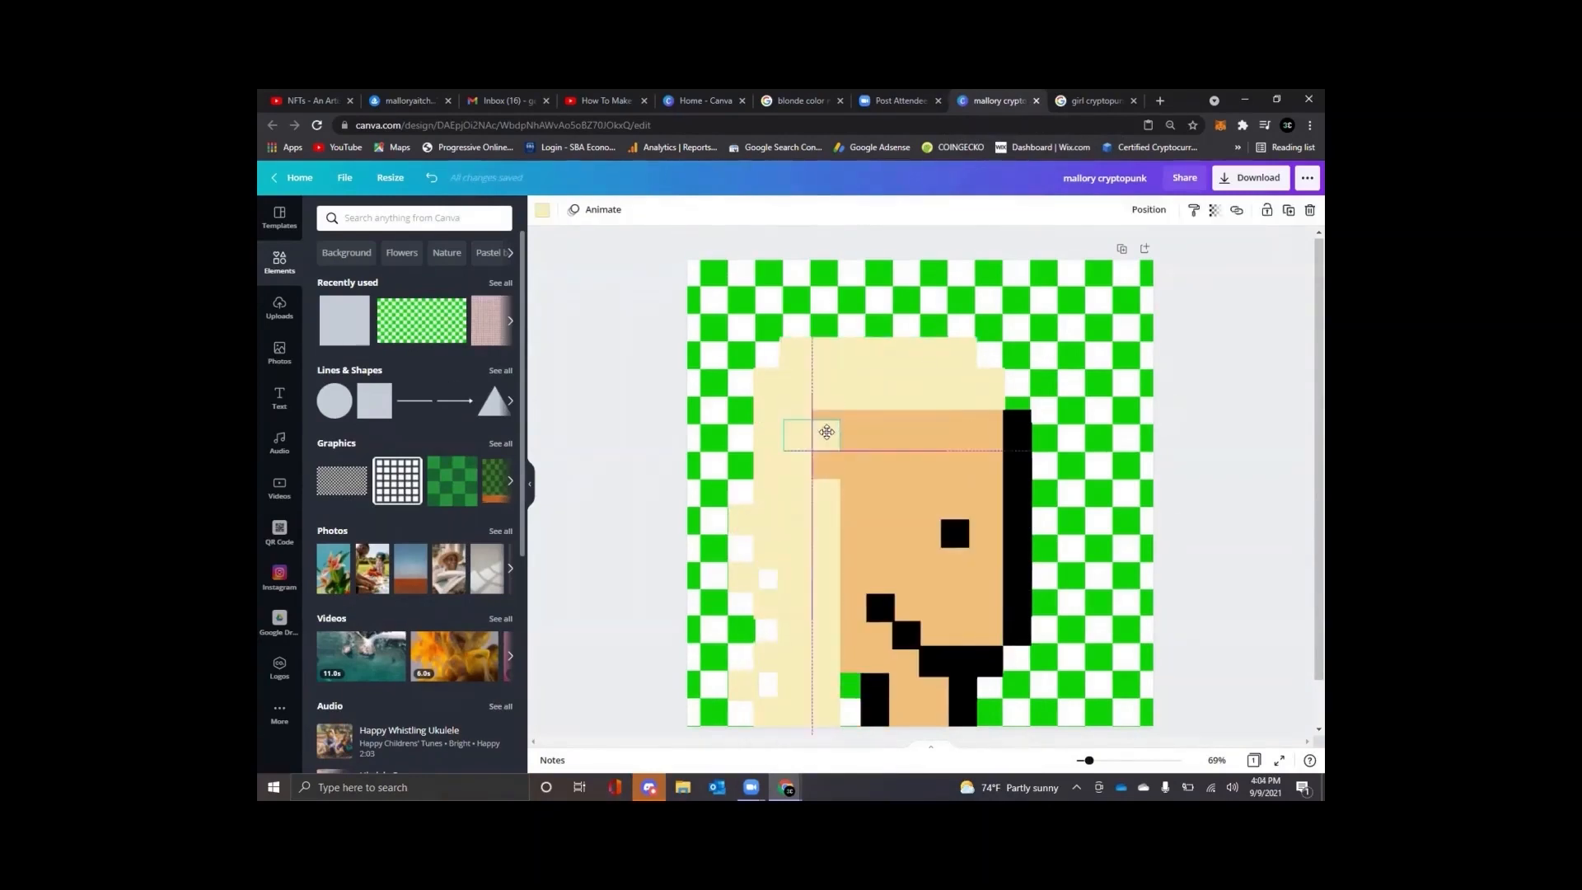
Step: Consult the blonde CryptoPunk reference and place two black squares level with each other as the eyes
click(1085, 96)
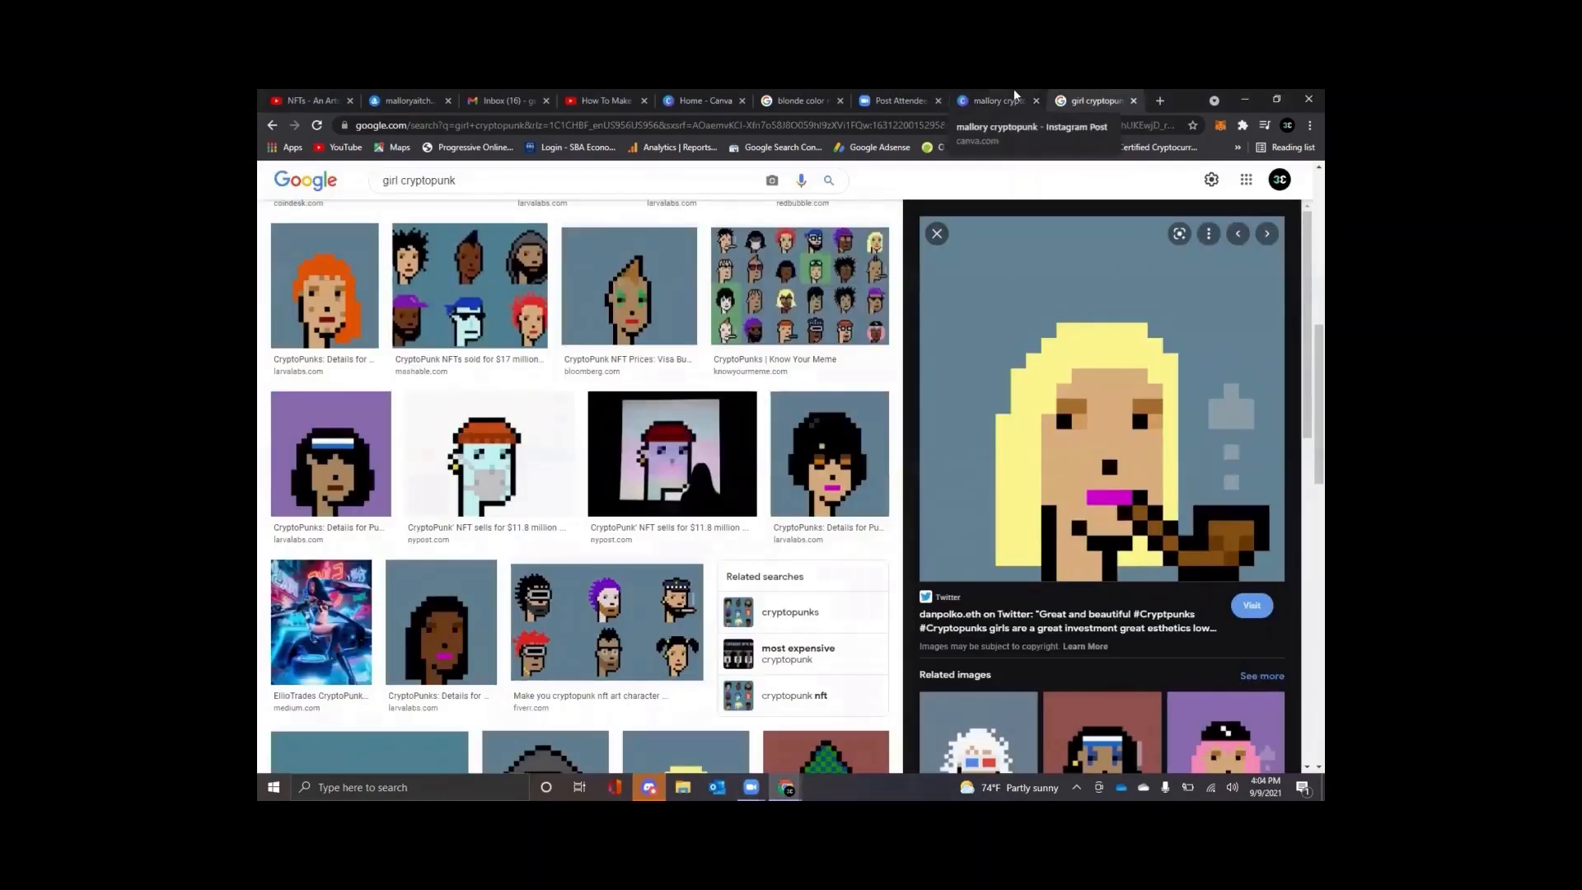
click(1015, 97)
drag(903, 479, 903, 477)
right_click(898, 469)
click(934, 519)
drag(914, 486, 974, 477)
Step: Compare the face with the CryptoPunk reference image, return to the Canva design and undo the last change
click(1076, 97)
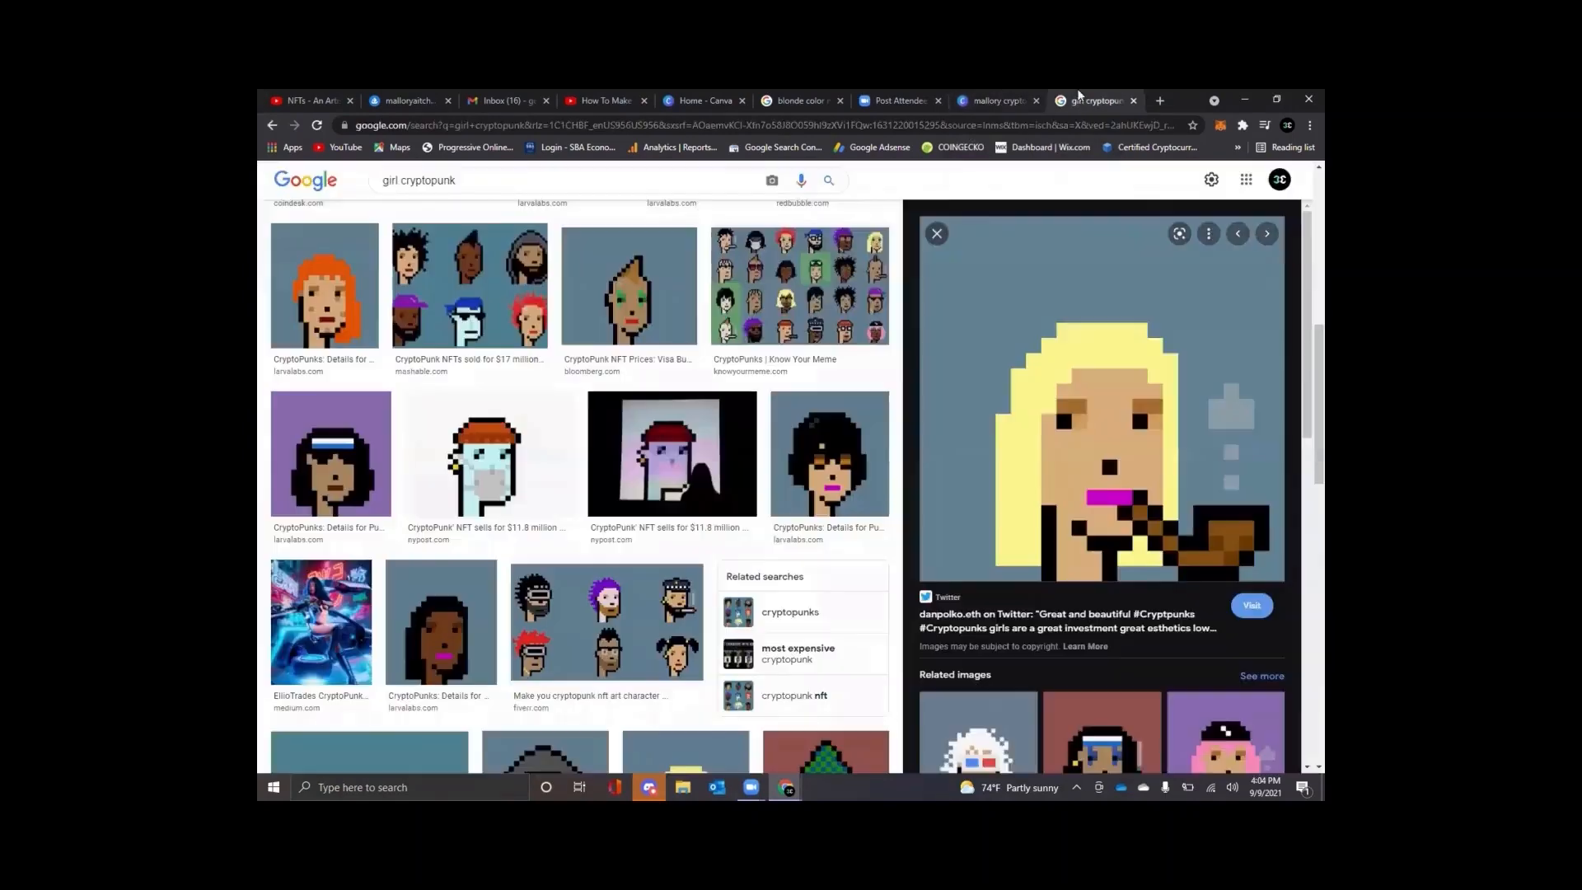
click(901, 100)
click(1002, 99)
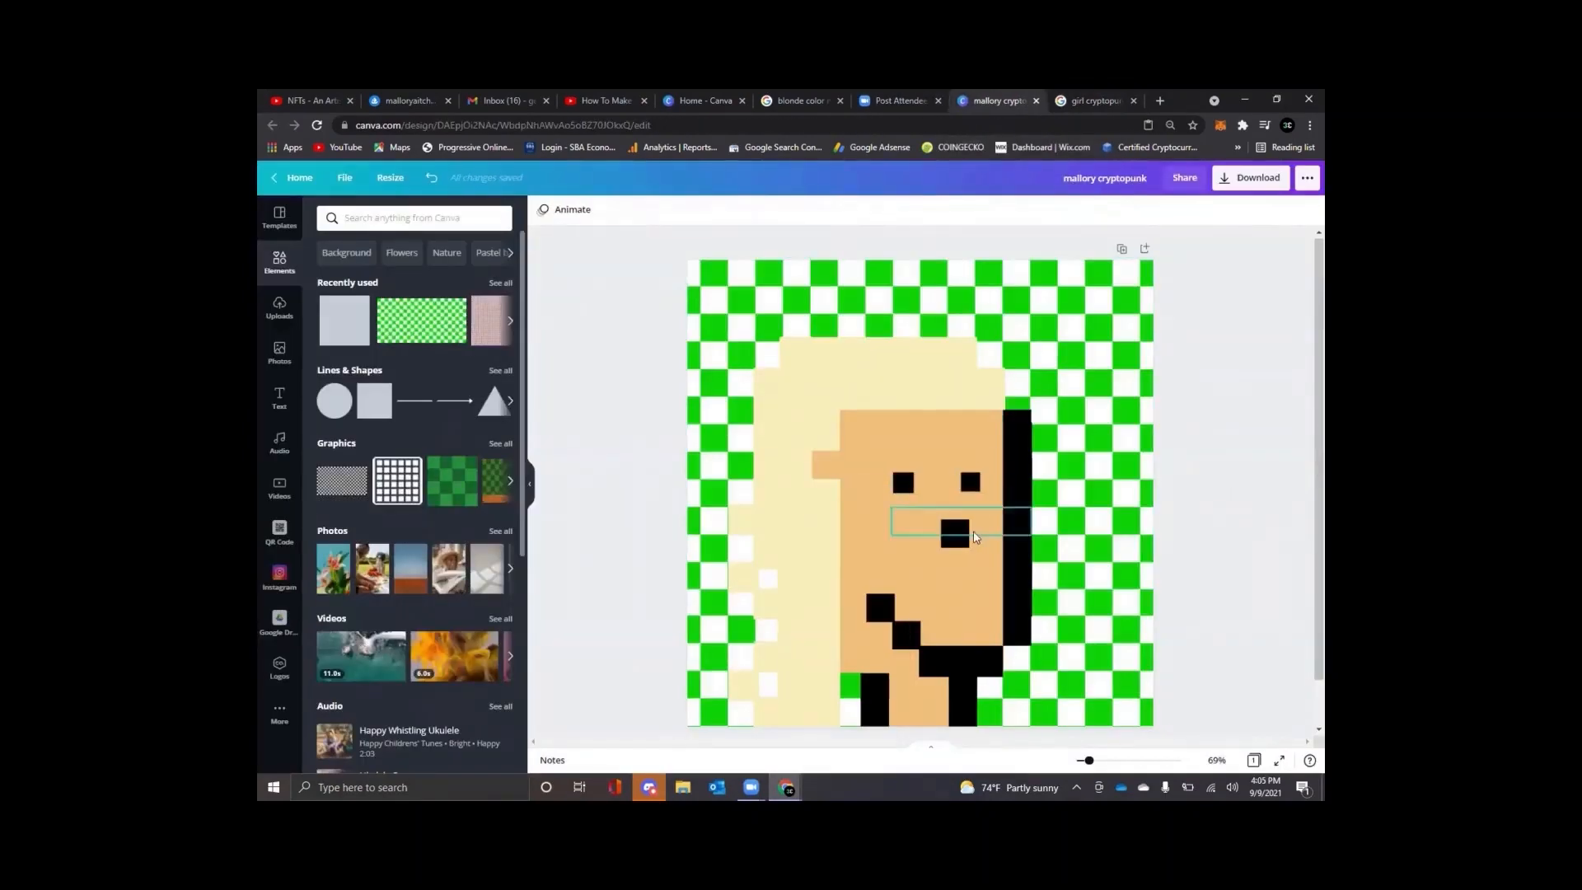
click(1079, 100)
click(972, 99)
click(432, 179)
Step: Position a black square directly above the left eye as an eyebrow and recolour it with a light shade found under "brown"
drag(900, 482, 916, 461)
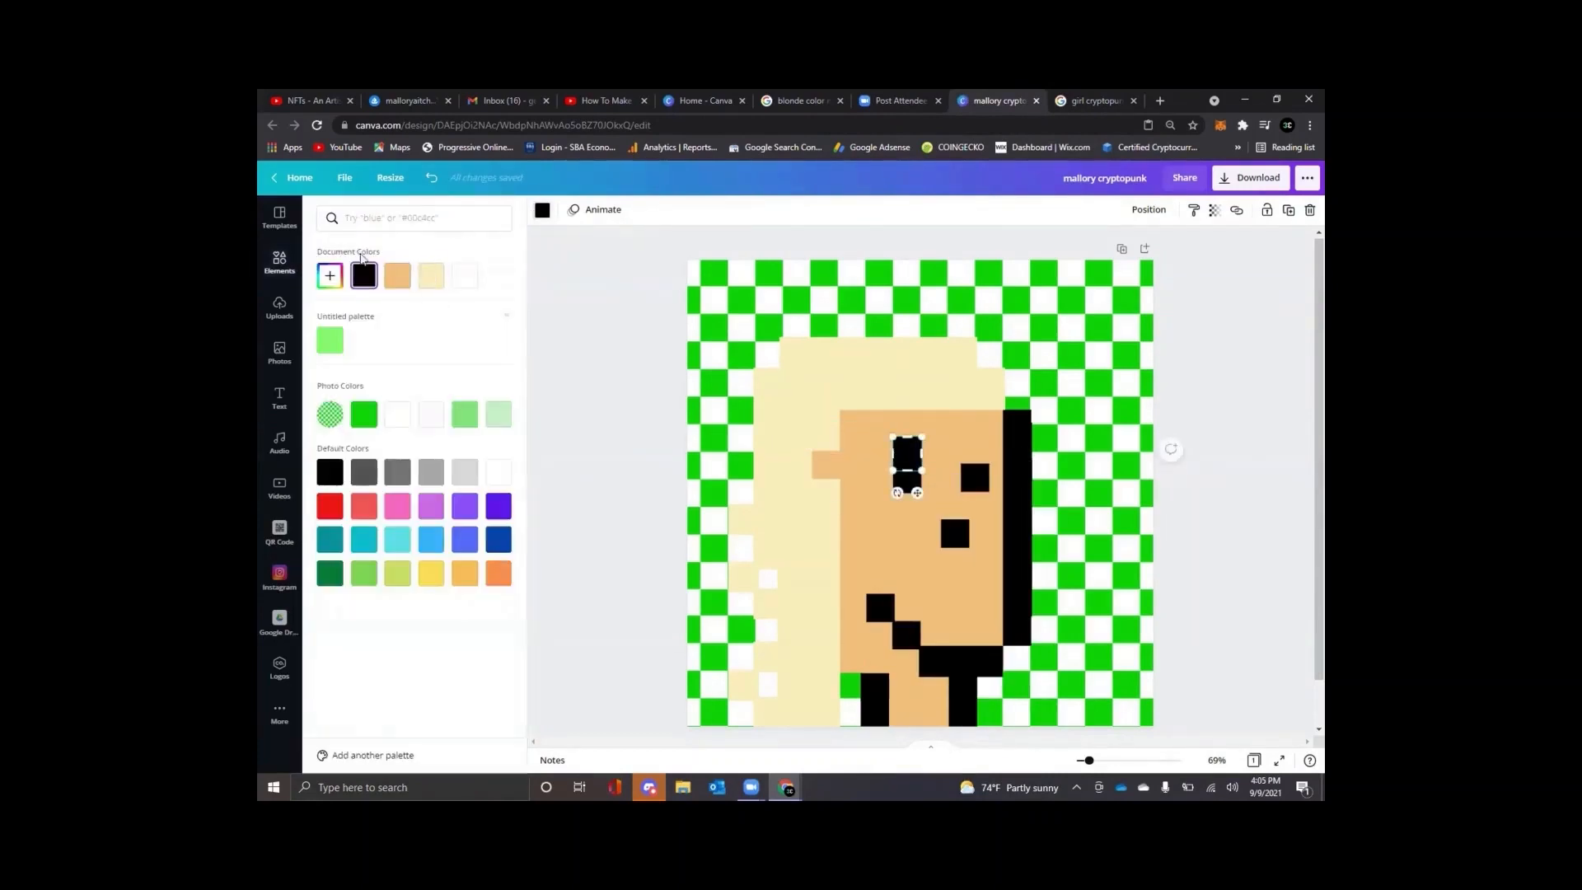
text(brown)
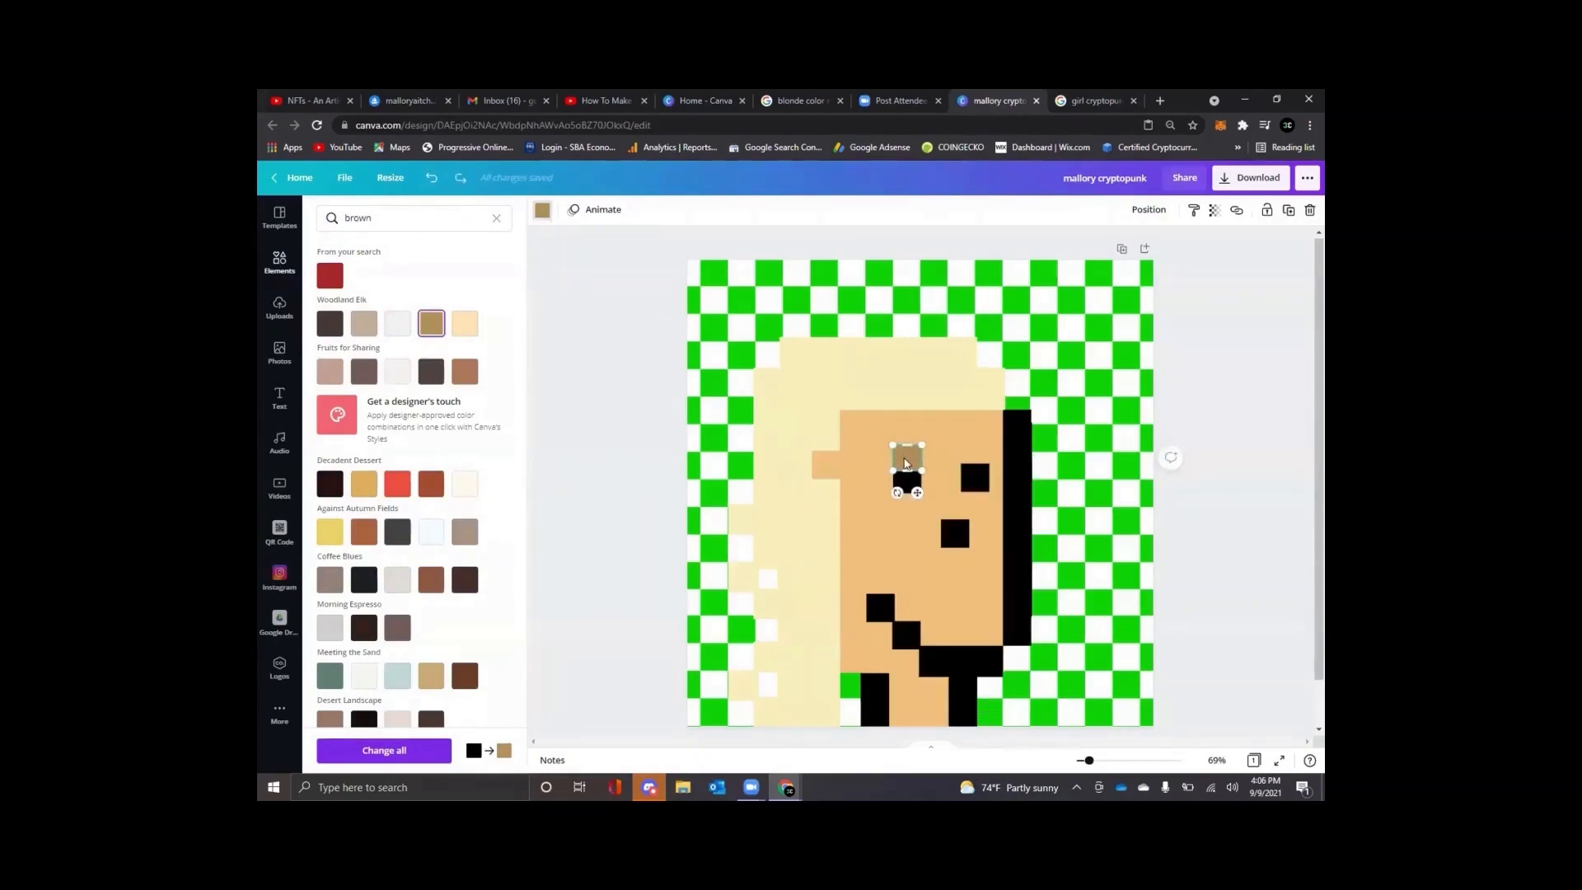
Step: Place a brown square beside the left eye, below the eyebrow, and recolour it with the light brown from the Meeting the Sand palette
drag(909, 459, 904, 497)
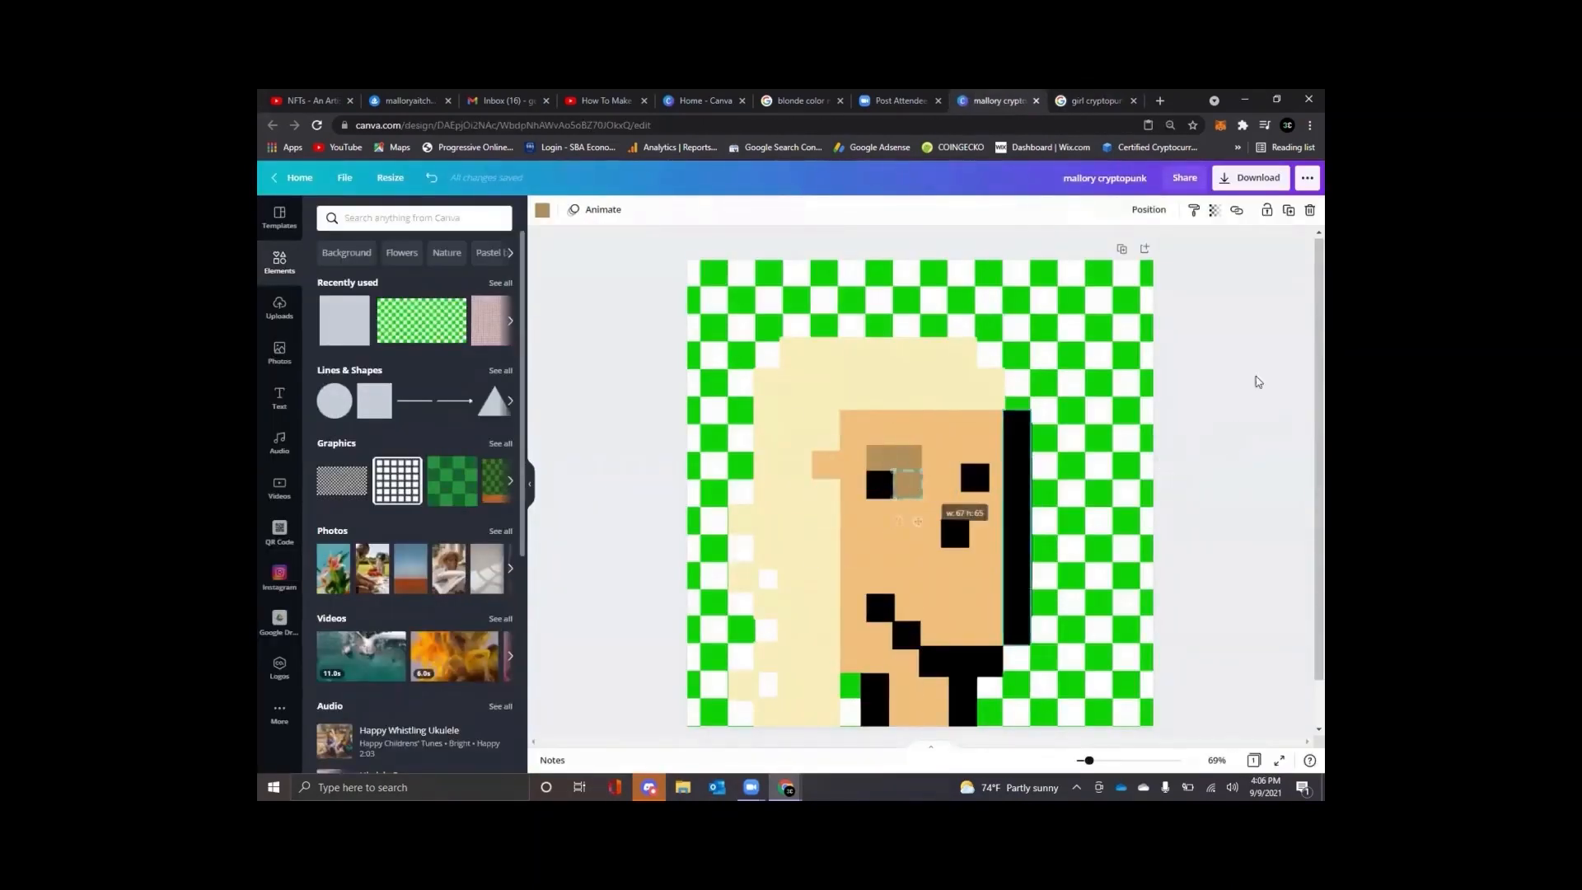
click(914, 480)
click(543, 209)
click(431, 572)
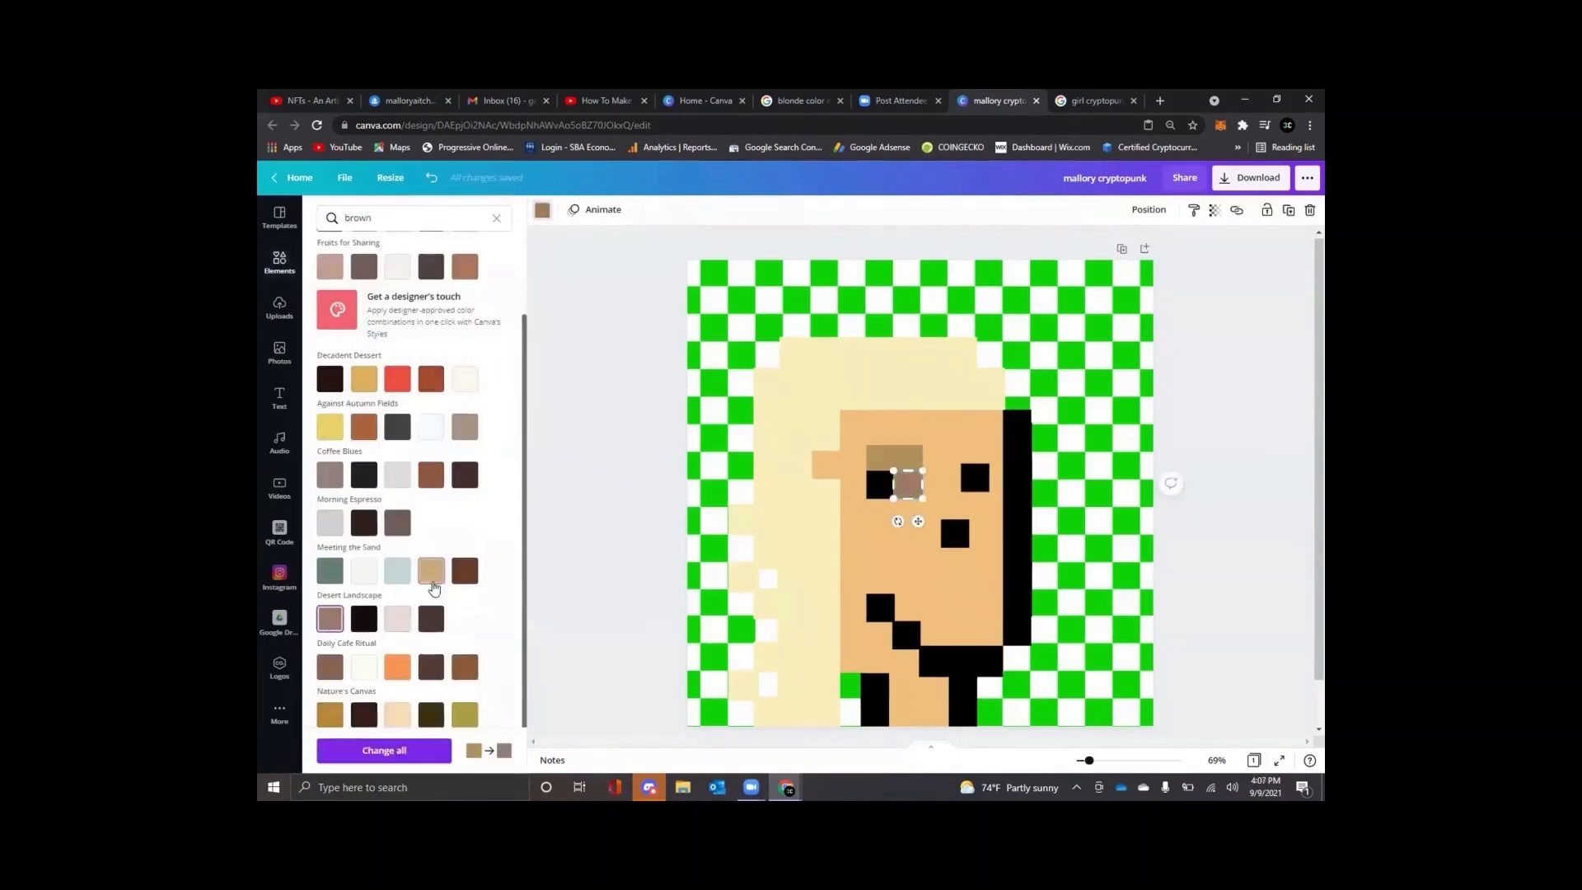
click(909, 484)
Step: Consult the blonde CryptoPunk reference and move the right eye level with the left eye
click(1089, 100)
click(997, 100)
click(974, 486)
drag(973, 491, 967, 498)
click(1089, 99)
click(994, 100)
Step: Recolour the blonde strip along the left side of the face with the skin tone and bring it forward
click(817, 512)
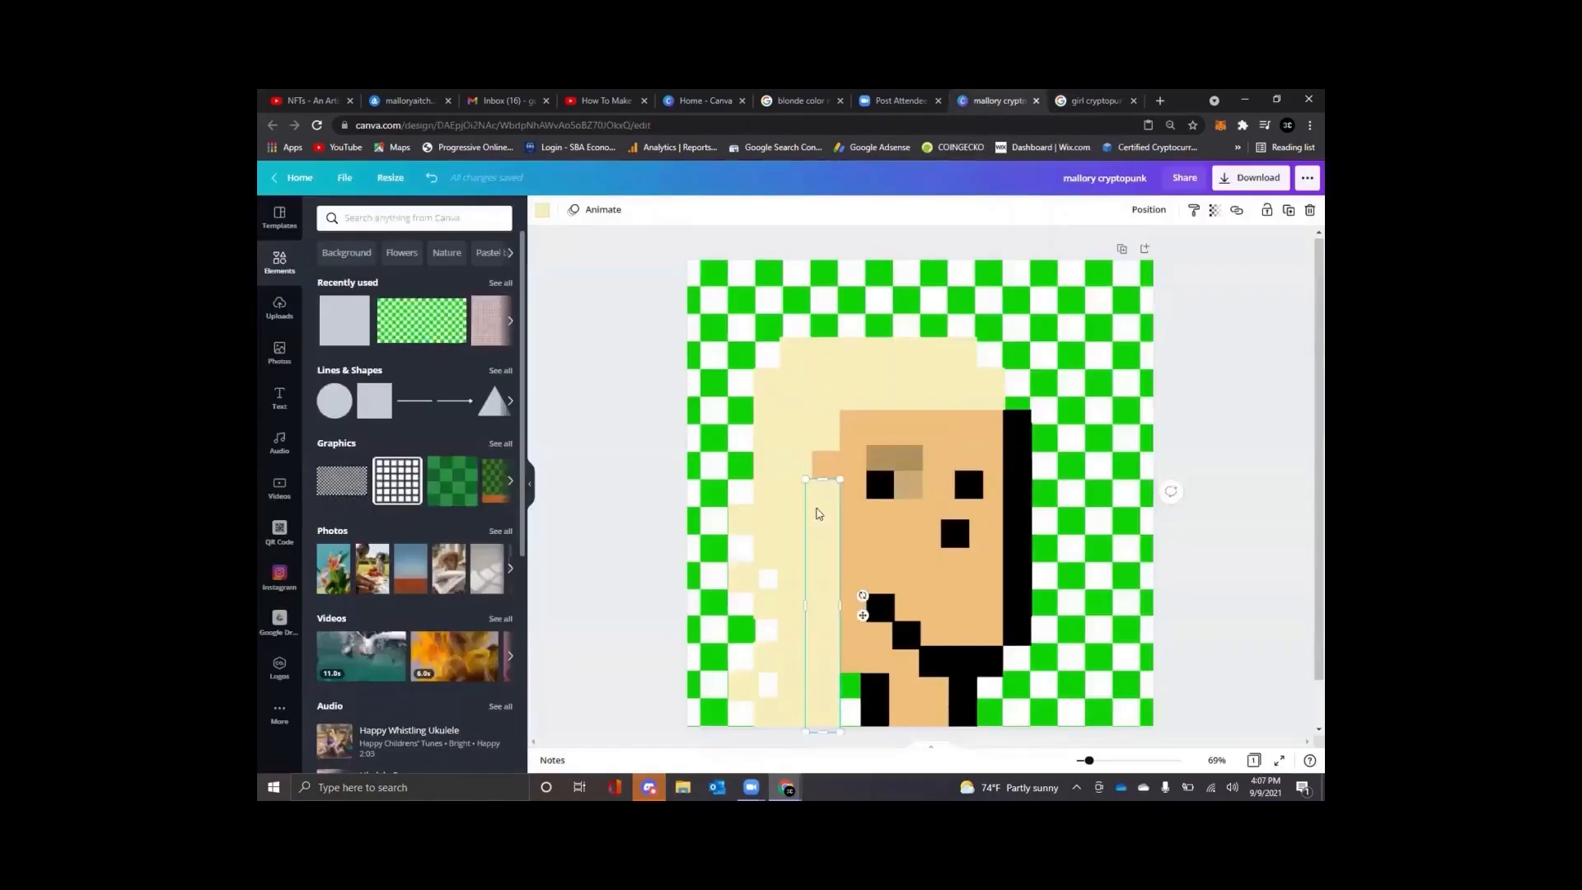
click(542, 211)
click(465, 275)
right_click(827, 725)
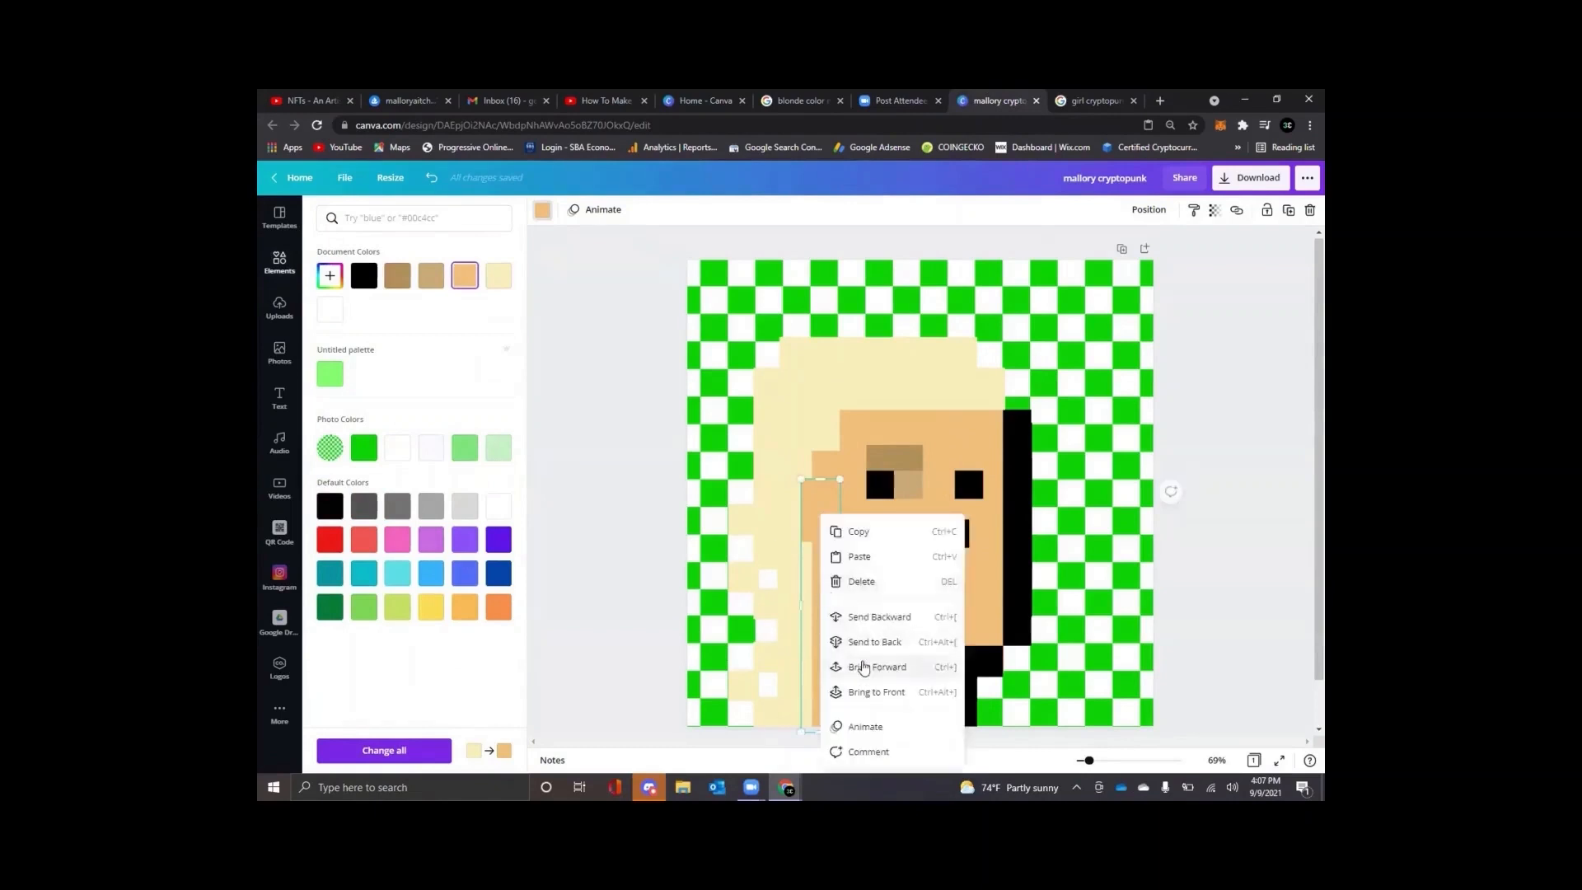
click(874, 664)
Step: Shift the left eye, its eyebrow and the tan square beside it slightly to the left
drag(876, 480, 861, 479)
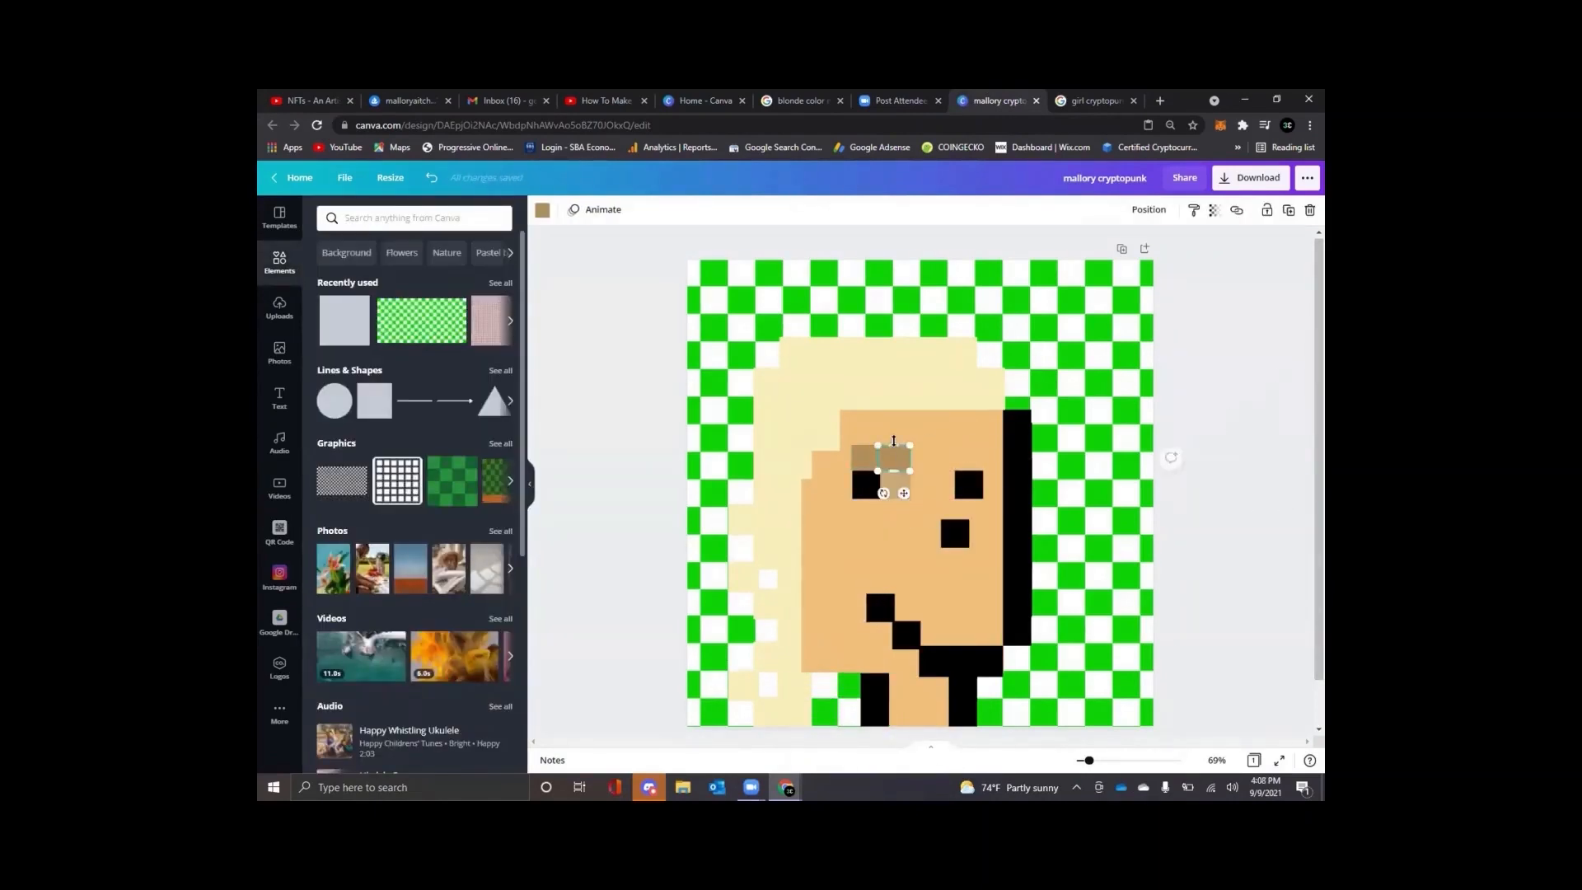
click(898, 488)
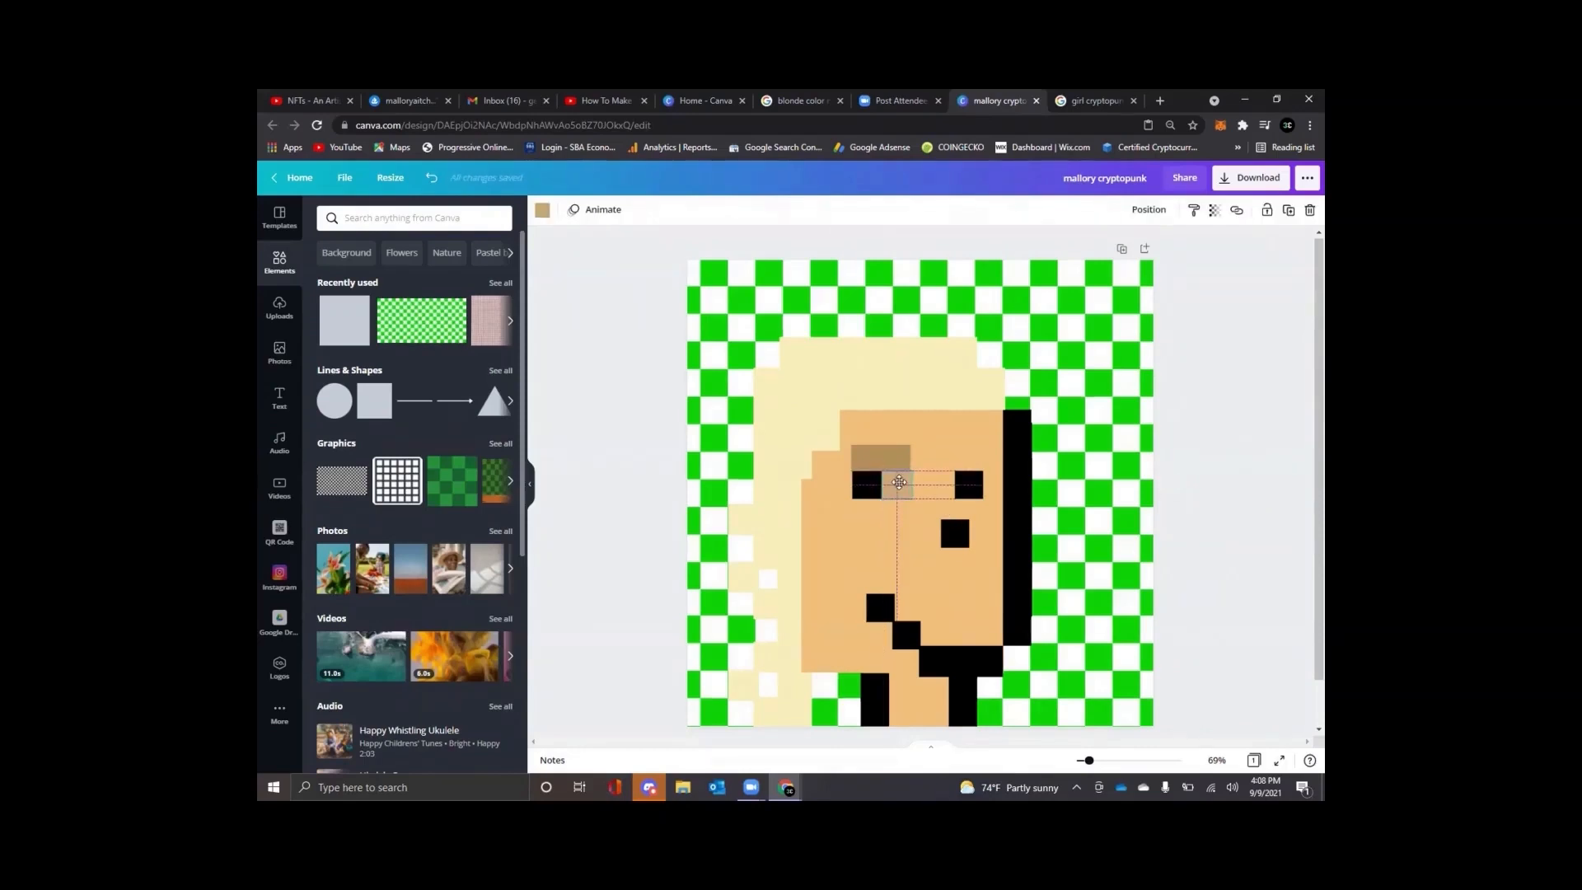
drag(873, 482, 871, 478)
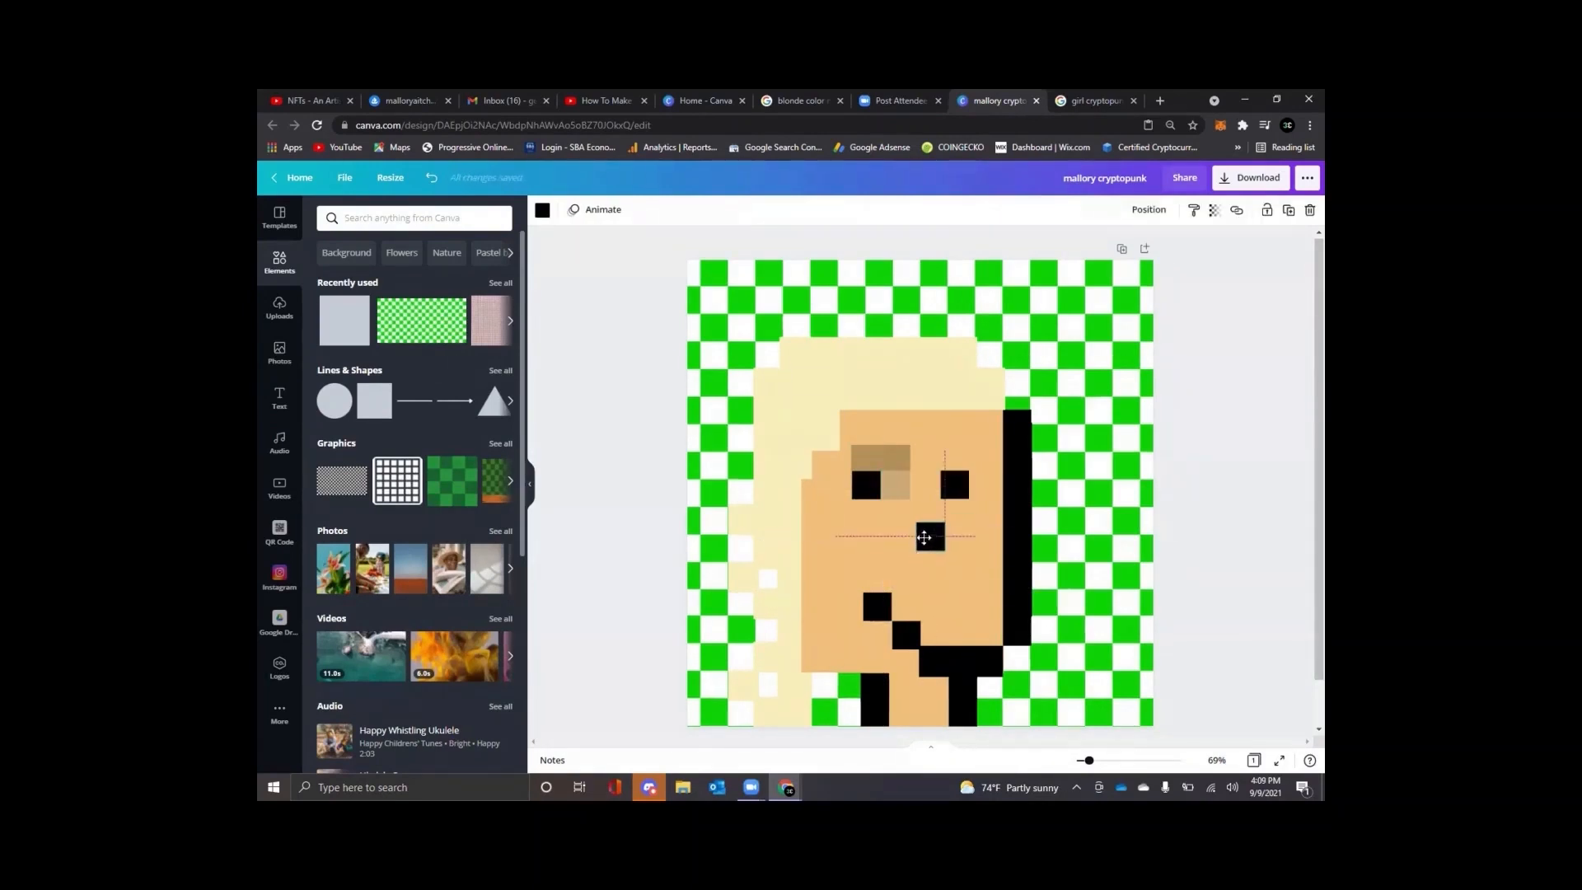
Step: Copy the left eye's eyebrow and tan square and place the copies around the right eye
right_click(868, 456)
click(901, 478)
right_click(950, 461)
click(983, 502)
drag(950, 461, 984, 486)
Step: Compare the face with the CryptoPunk reference and shift the black nose square left, between the two eyes
click(1063, 97)
click(982, 96)
click(1063, 97)
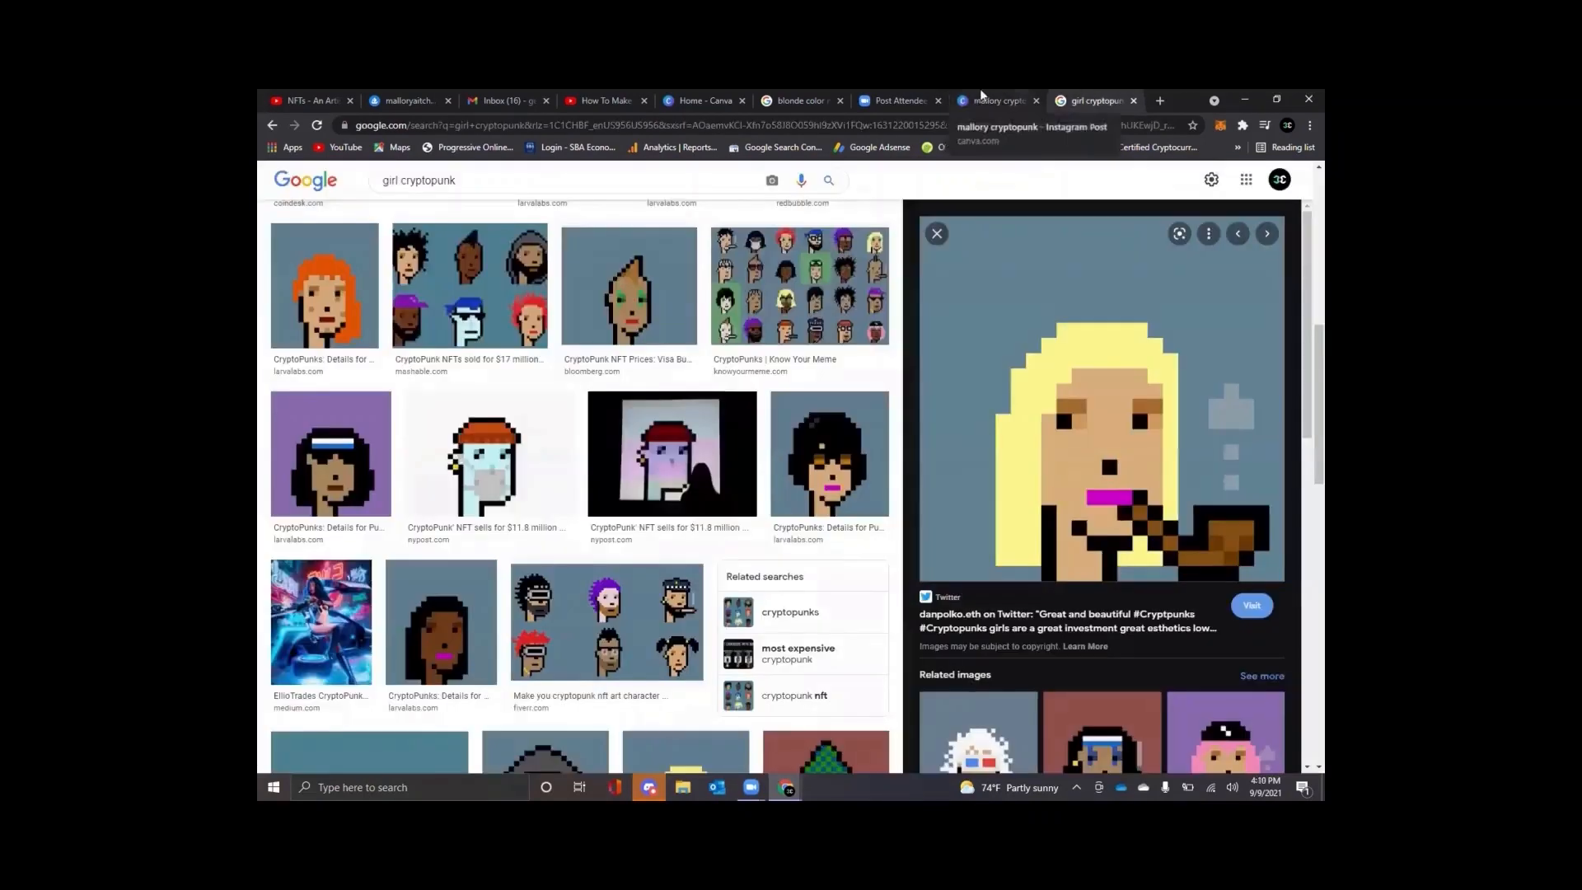
click(980, 96)
drag(930, 535, 918, 533)
click(1063, 97)
click(974, 97)
Step: Try to make the mouth from a new square recoloured with a shade found under "pink"
click(346, 318)
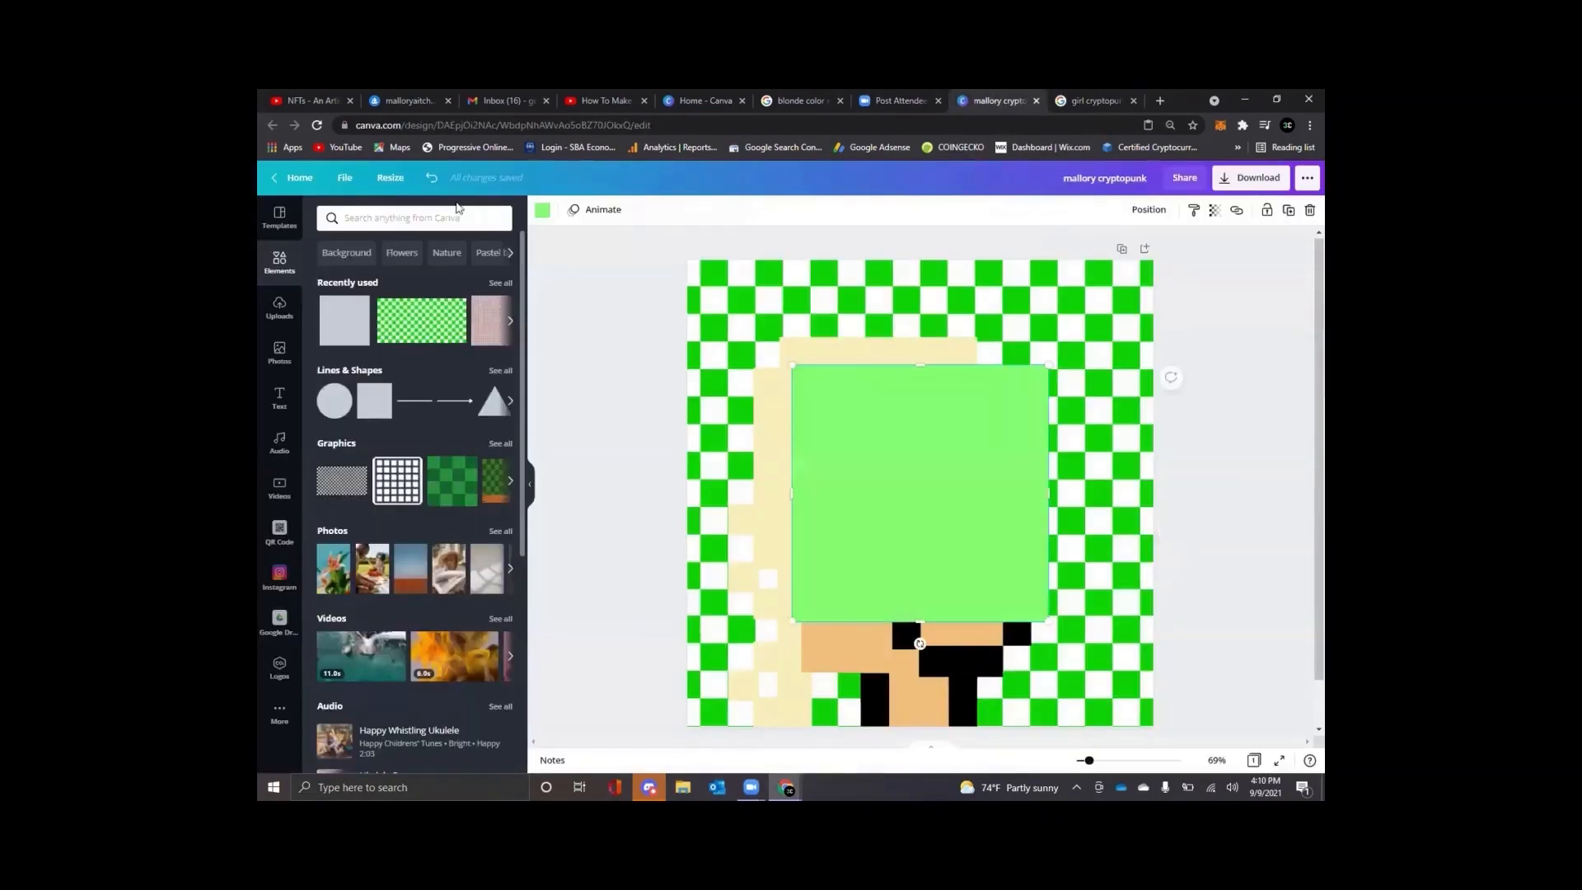
click(542, 209)
click(413, 217)
text(pink)
click(363, 371)
drag(919, 364, 910, 601)
drag(1047, 611, 908, 583)
key(Delete)
Step: Recolour a copied square with the dark pink shade and duplicate it to form a horizontal mouth below the nose
right_click(961, 566)
click(1001, 561)
click(542, 210)
click(364, 370)
key(ctrl+d)
click(1063, 97)
click(980, 97)
mouse_move(952, 665)
mouse_down()
mouse_move(966, 612)
mouse_move(972, 659)
mouse_up()
drag(955, 581, 968, 581)
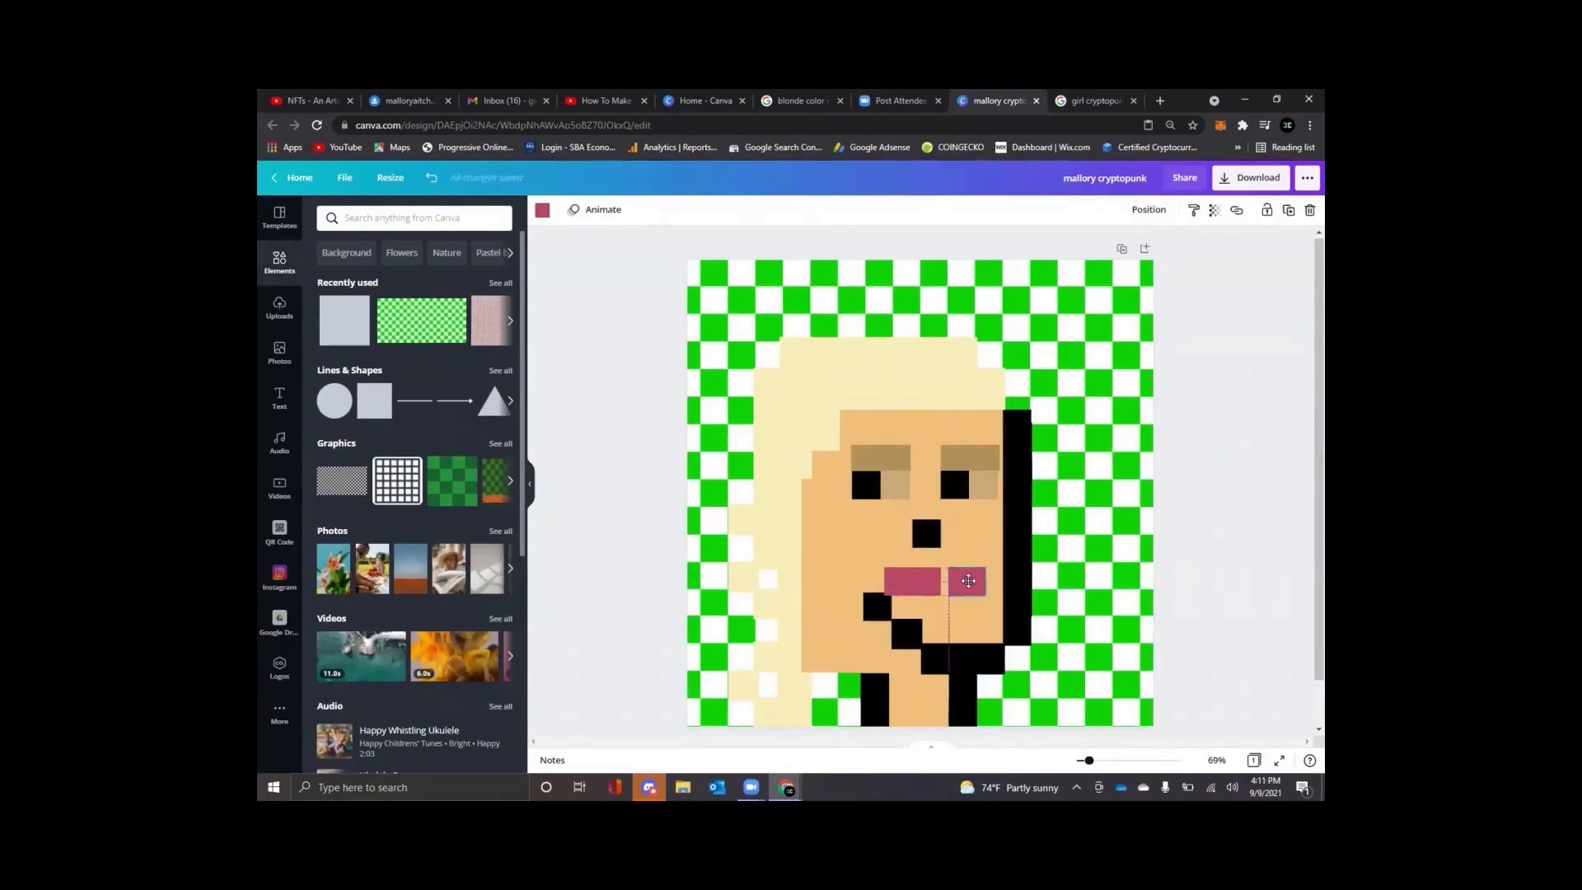
Step: Raise the top hair piece one row above the head, checking it against the CryptoPunk reference
click(1075, 98)
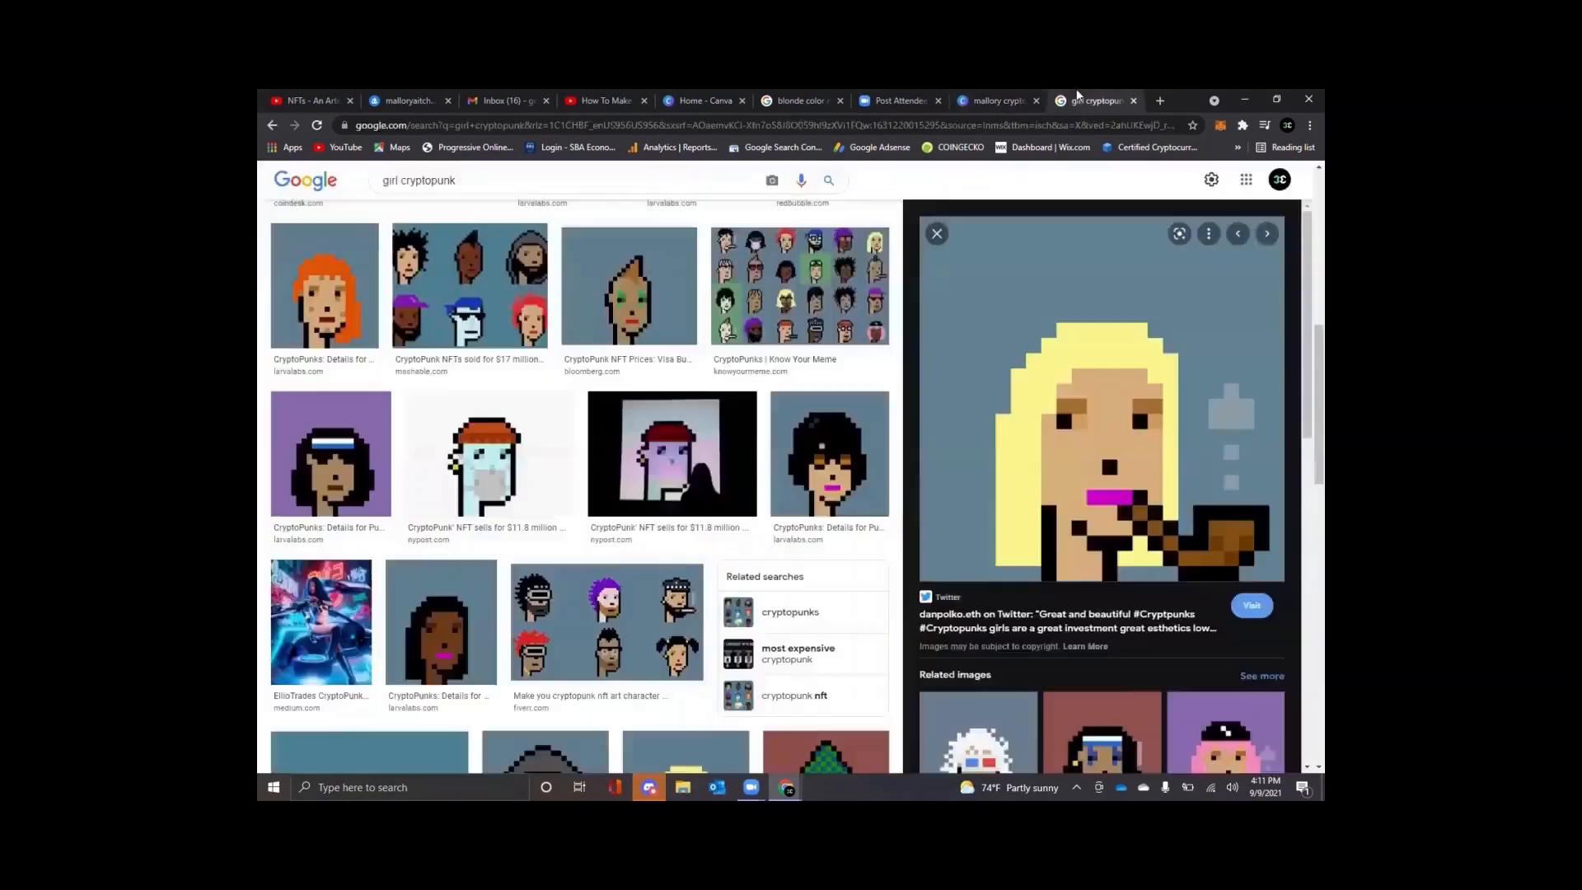
click(993, 100)
click(914, 384)
click(942, 356)
drag(915, 381, 946, 335)
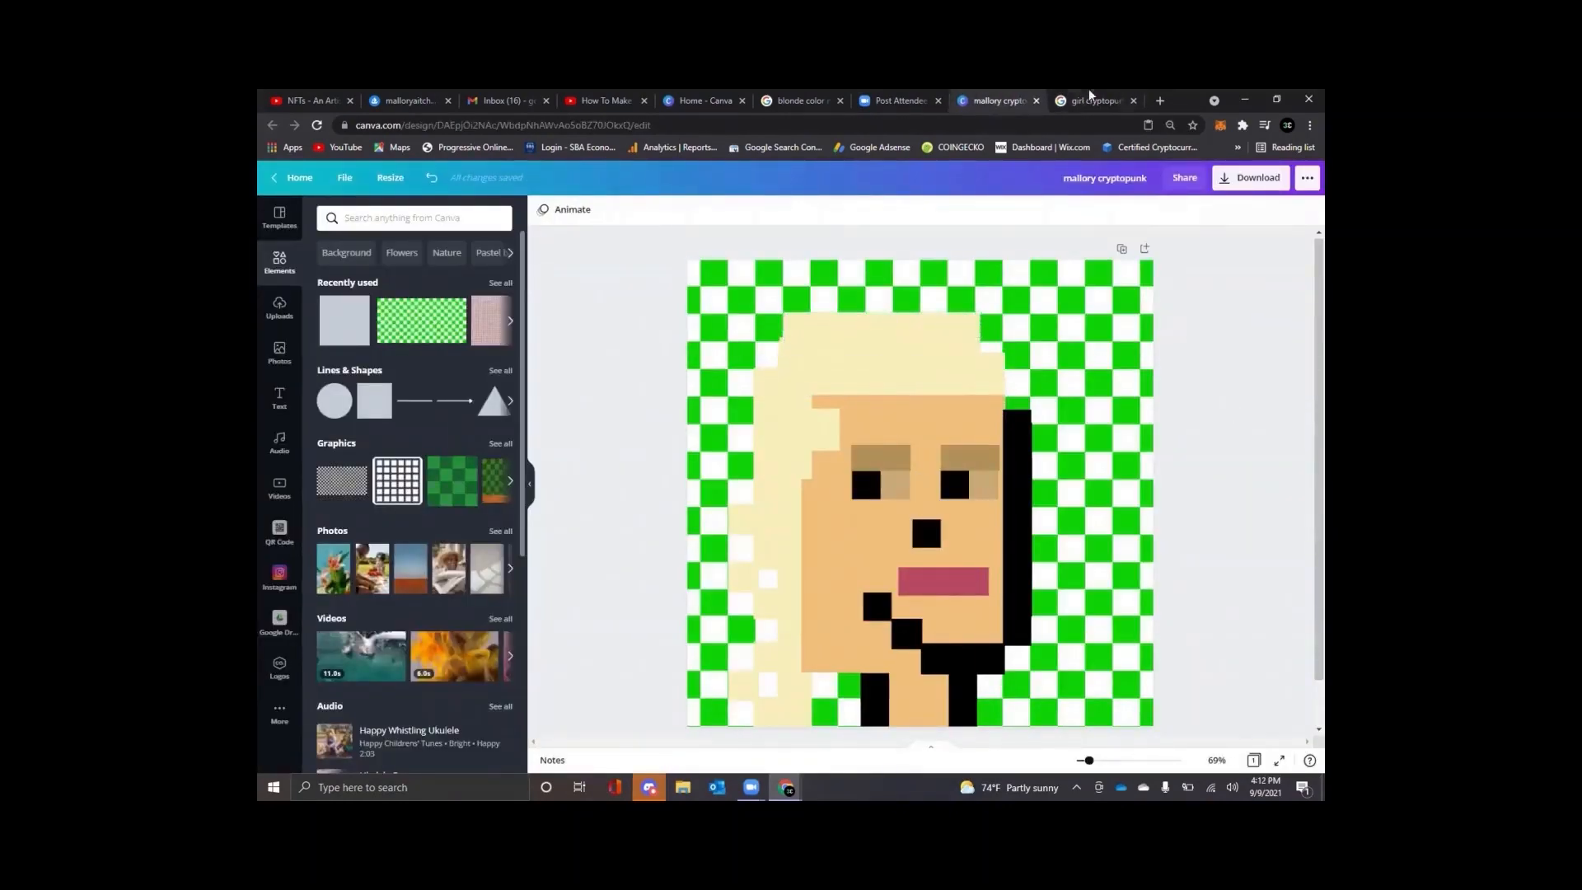
click(1090, 98)
click(998, 100)
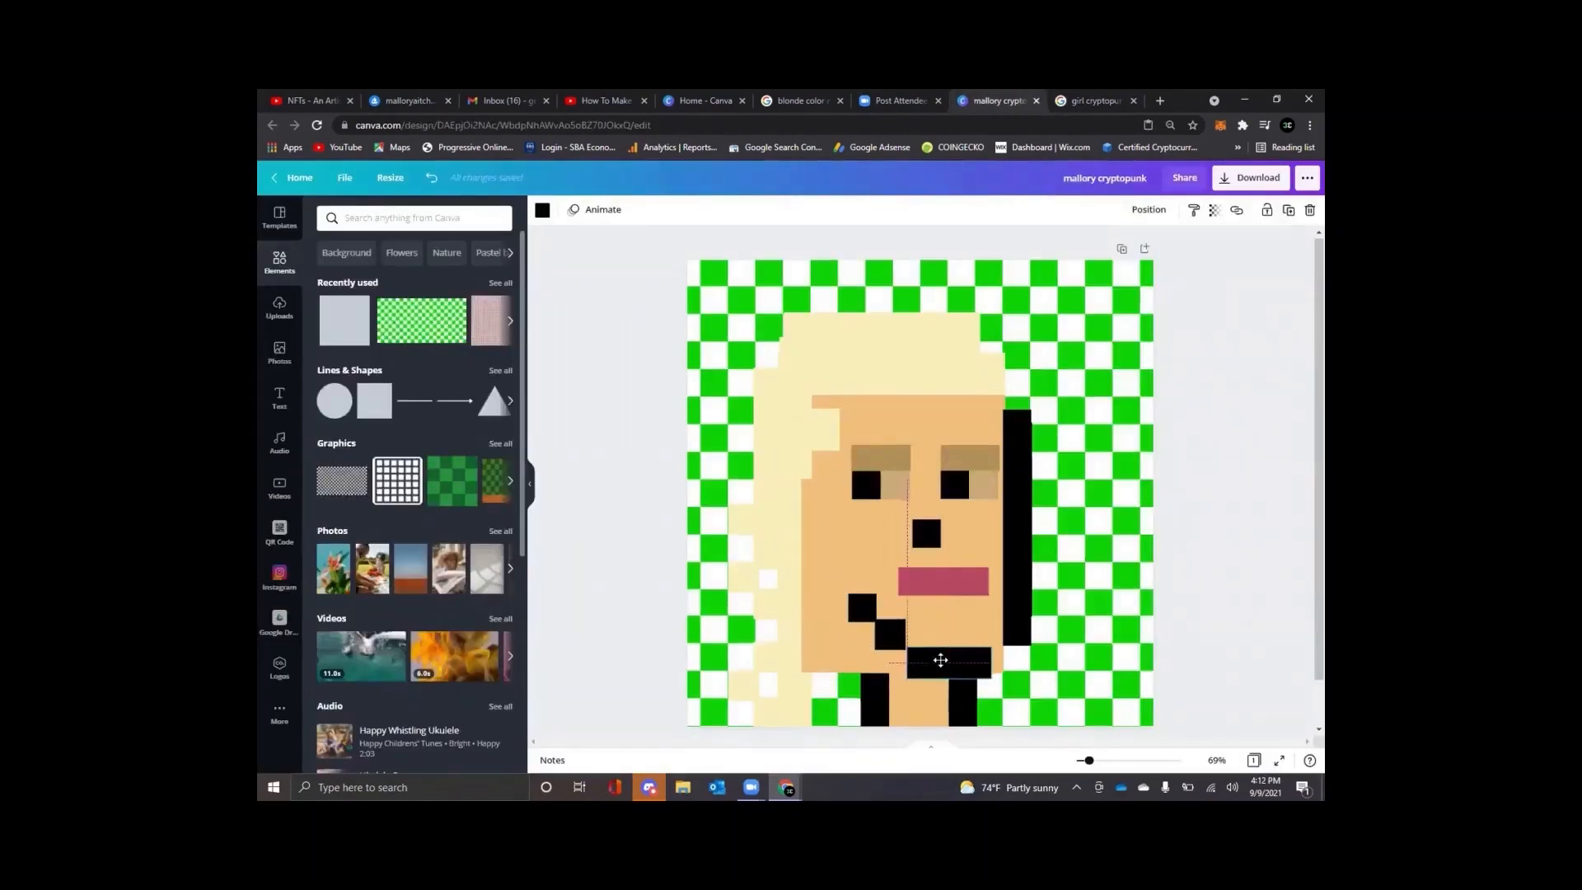
Step: Widen the face by moving the black outline on its right side outward, and shift the pink mouth pieces right
right_click(973, 407)
click(1111, 424)
mouse_move(1017, 527)
mouse_down()
mouse_move(1115, 528)
mouse_move(1045, 523)
mouse_up()
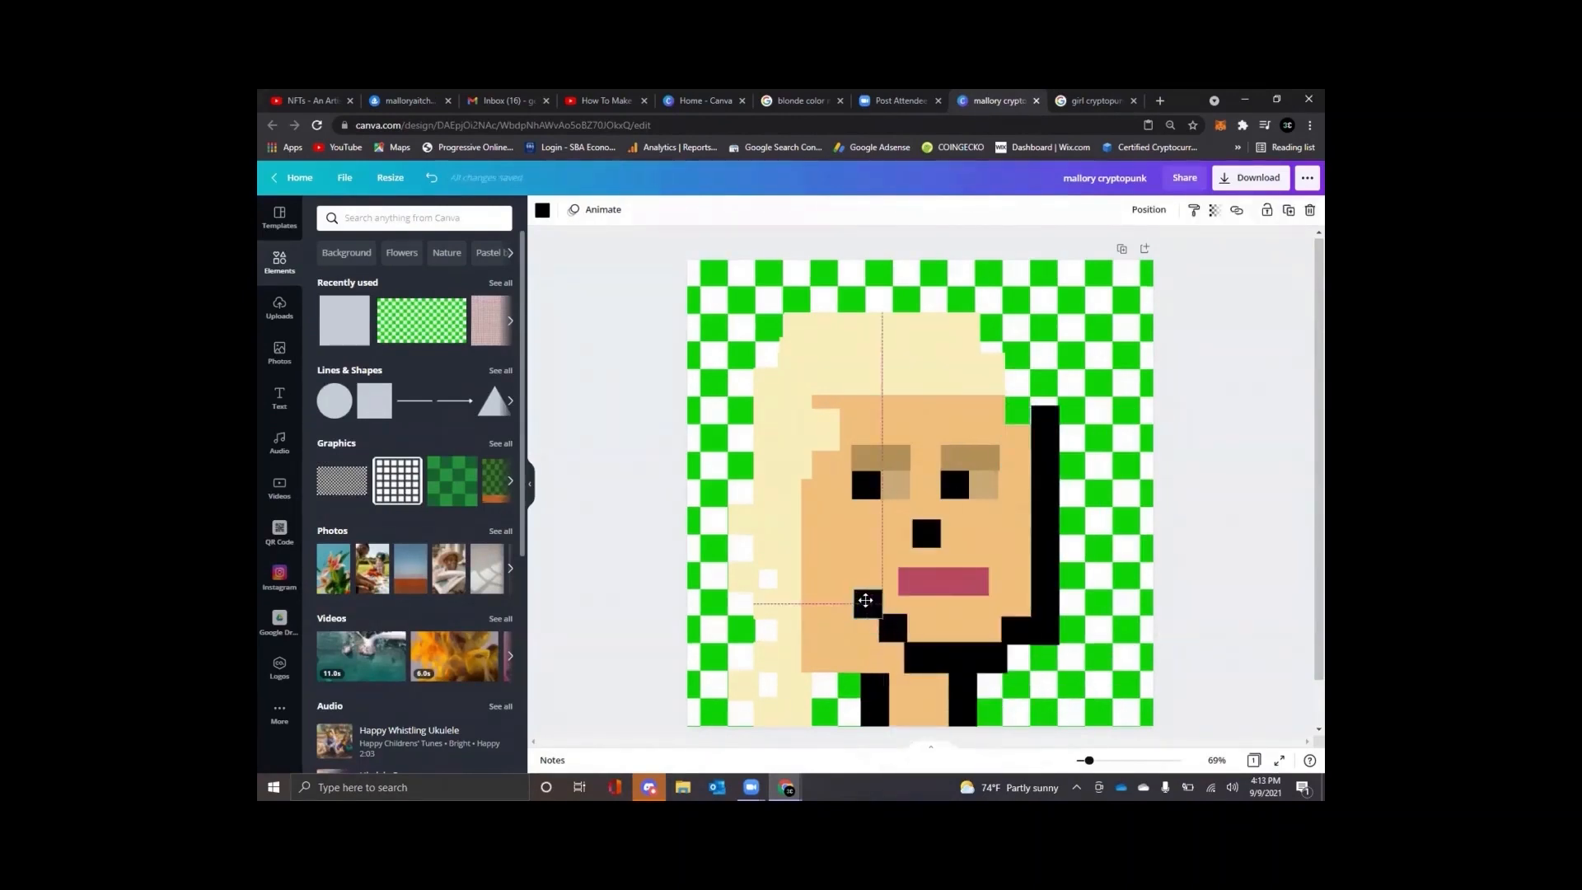
drag(901, 592, 915, 591)
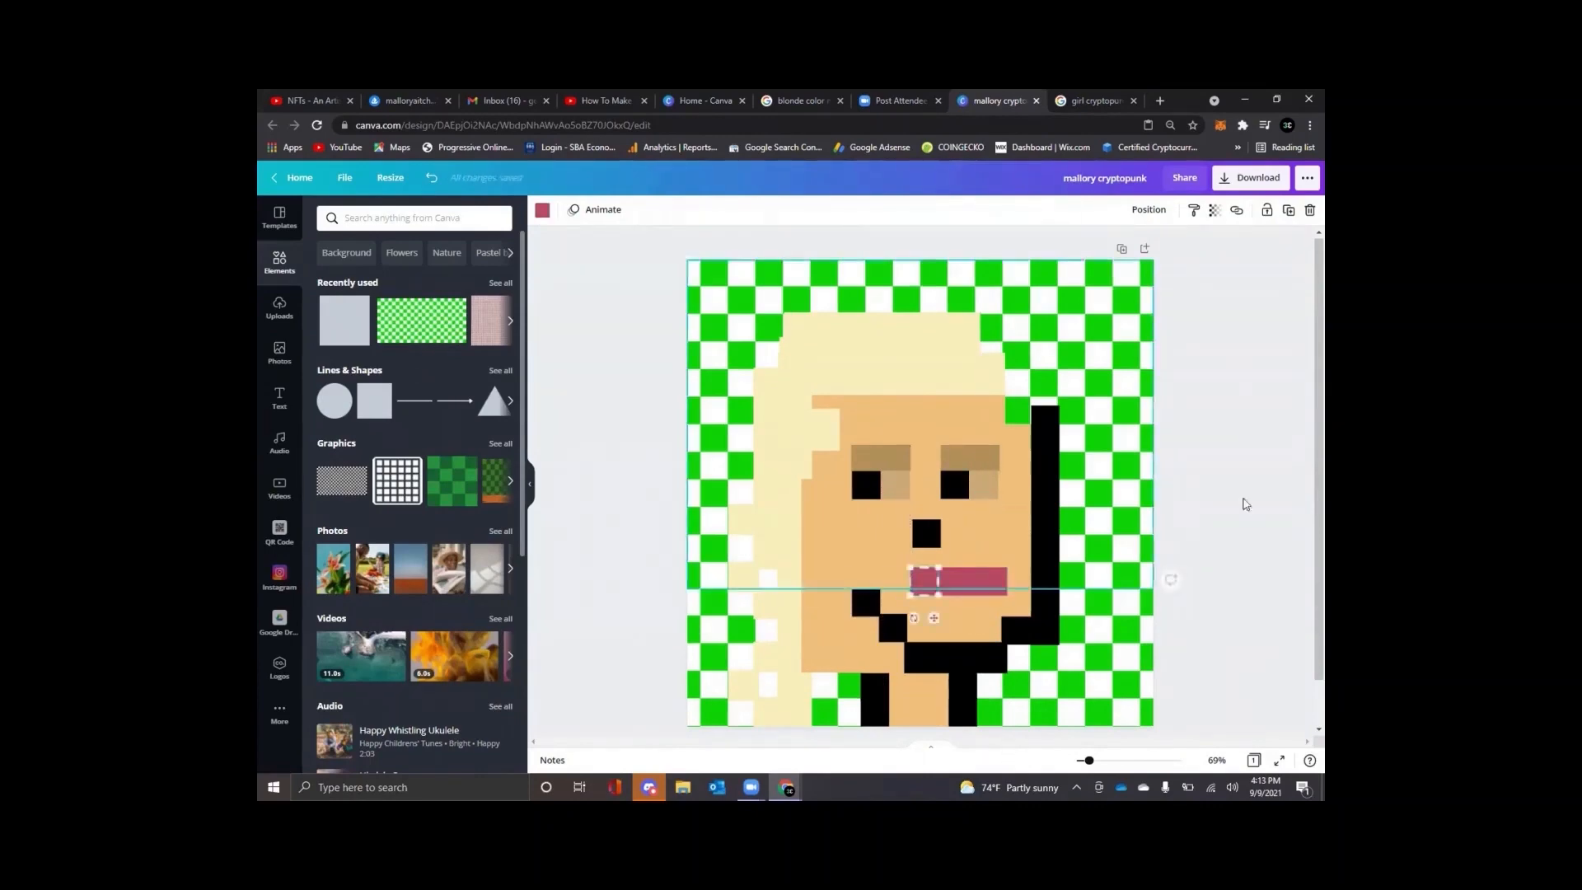
click(1243, 502)
click(1095, 101)
click(979, 100)
drag(1089, 760, 1080, 759)
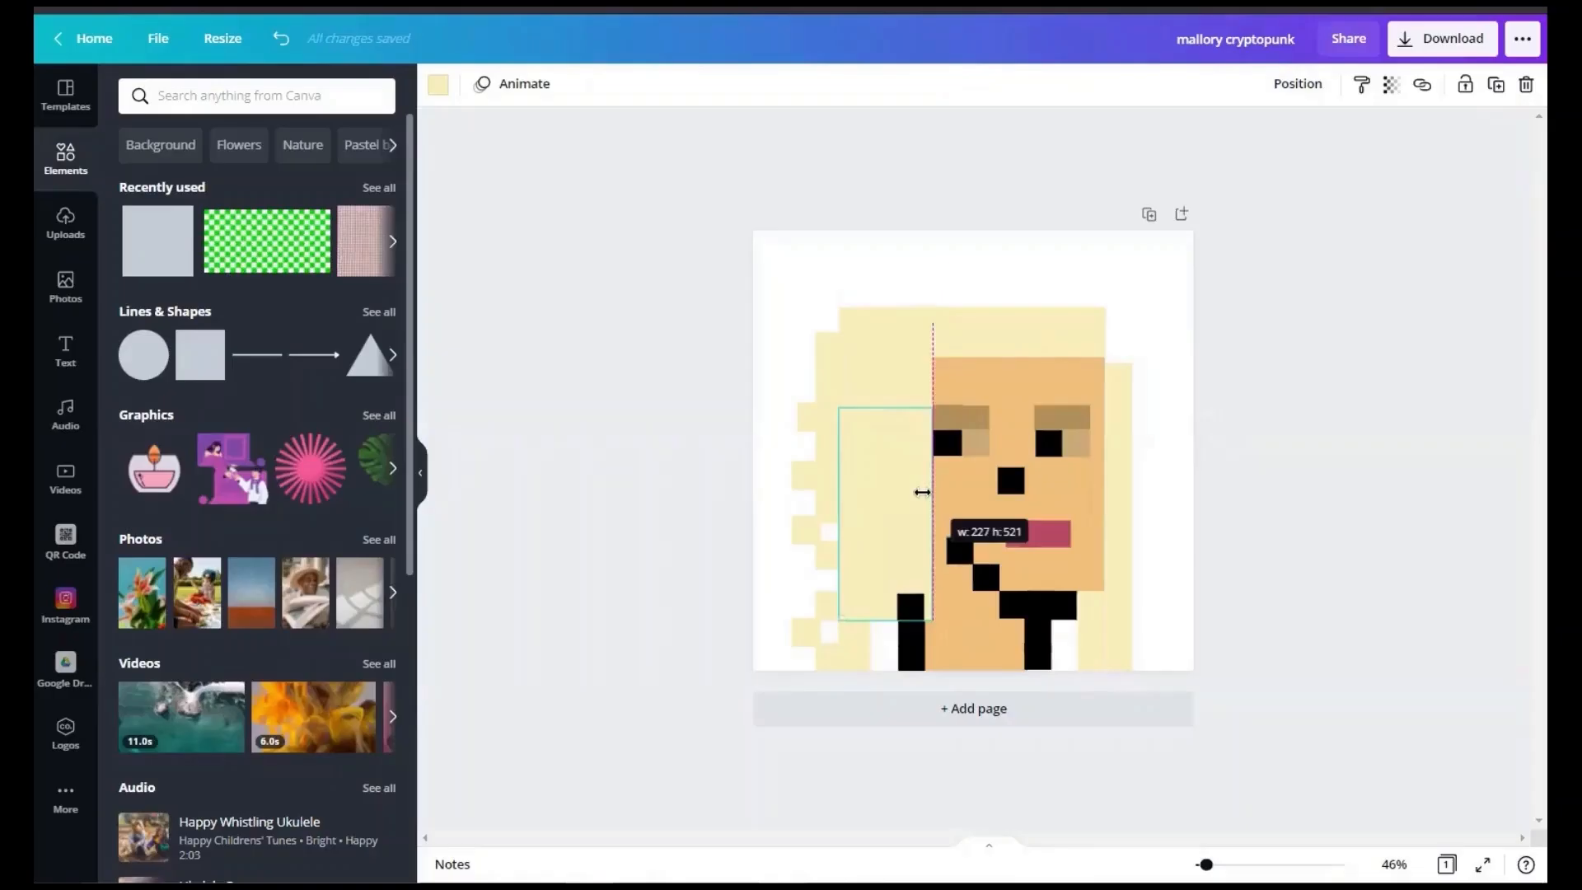
Step: Resize the left hair block to about 188 by 521 beside the face, and move the uppermost jagged hair square further left
drag(881, 493, 881, 497)
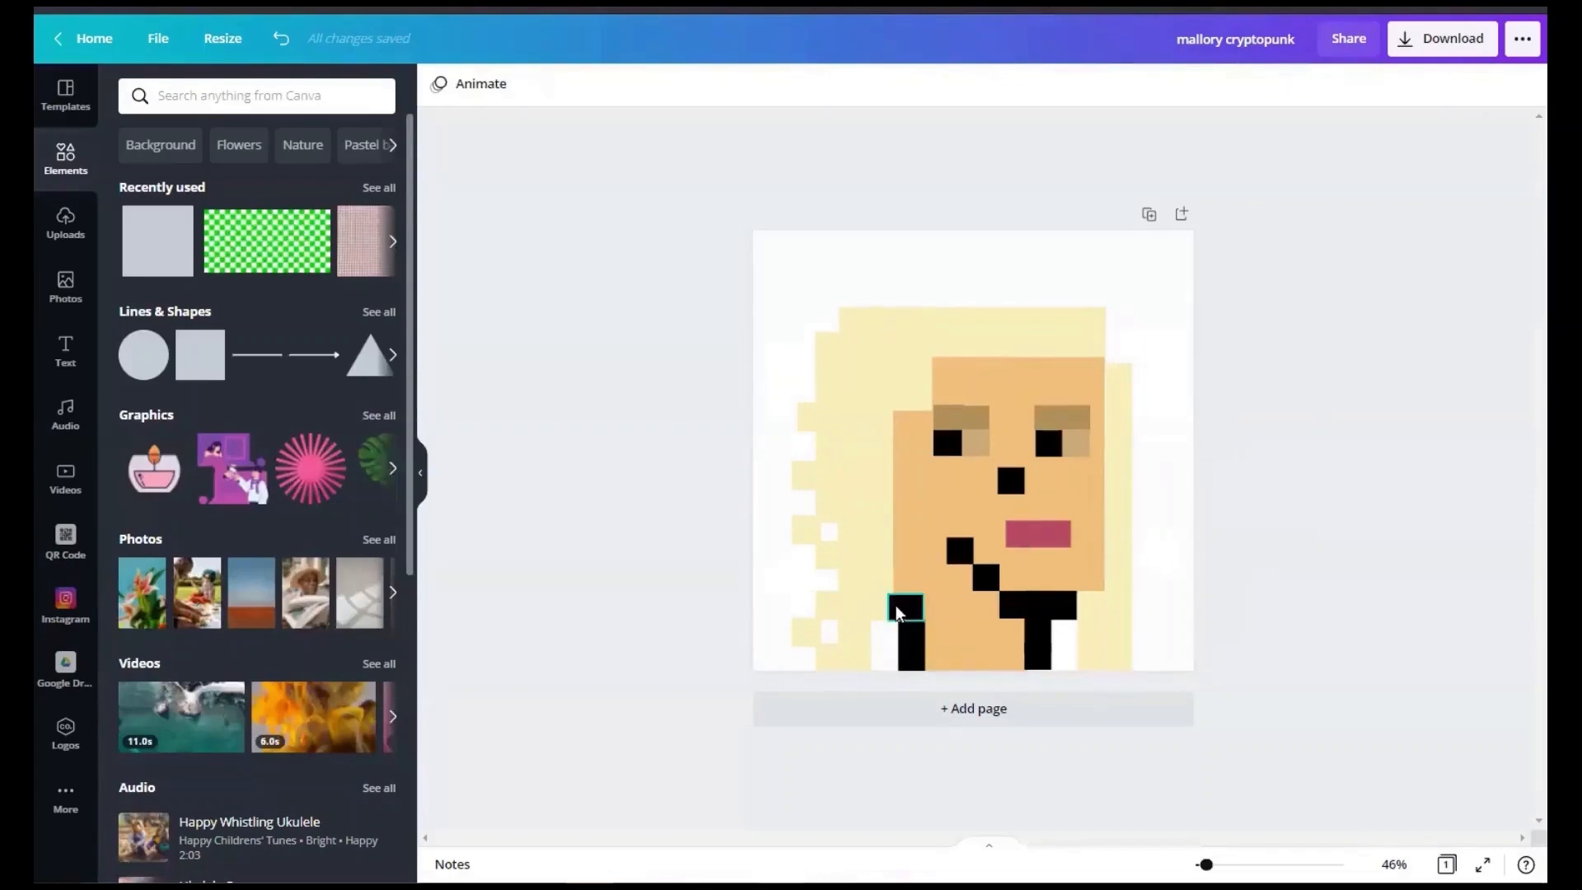
drag(878, 605, 889, 605)
click(869, 593)
drag(861, 528, 815, 512)
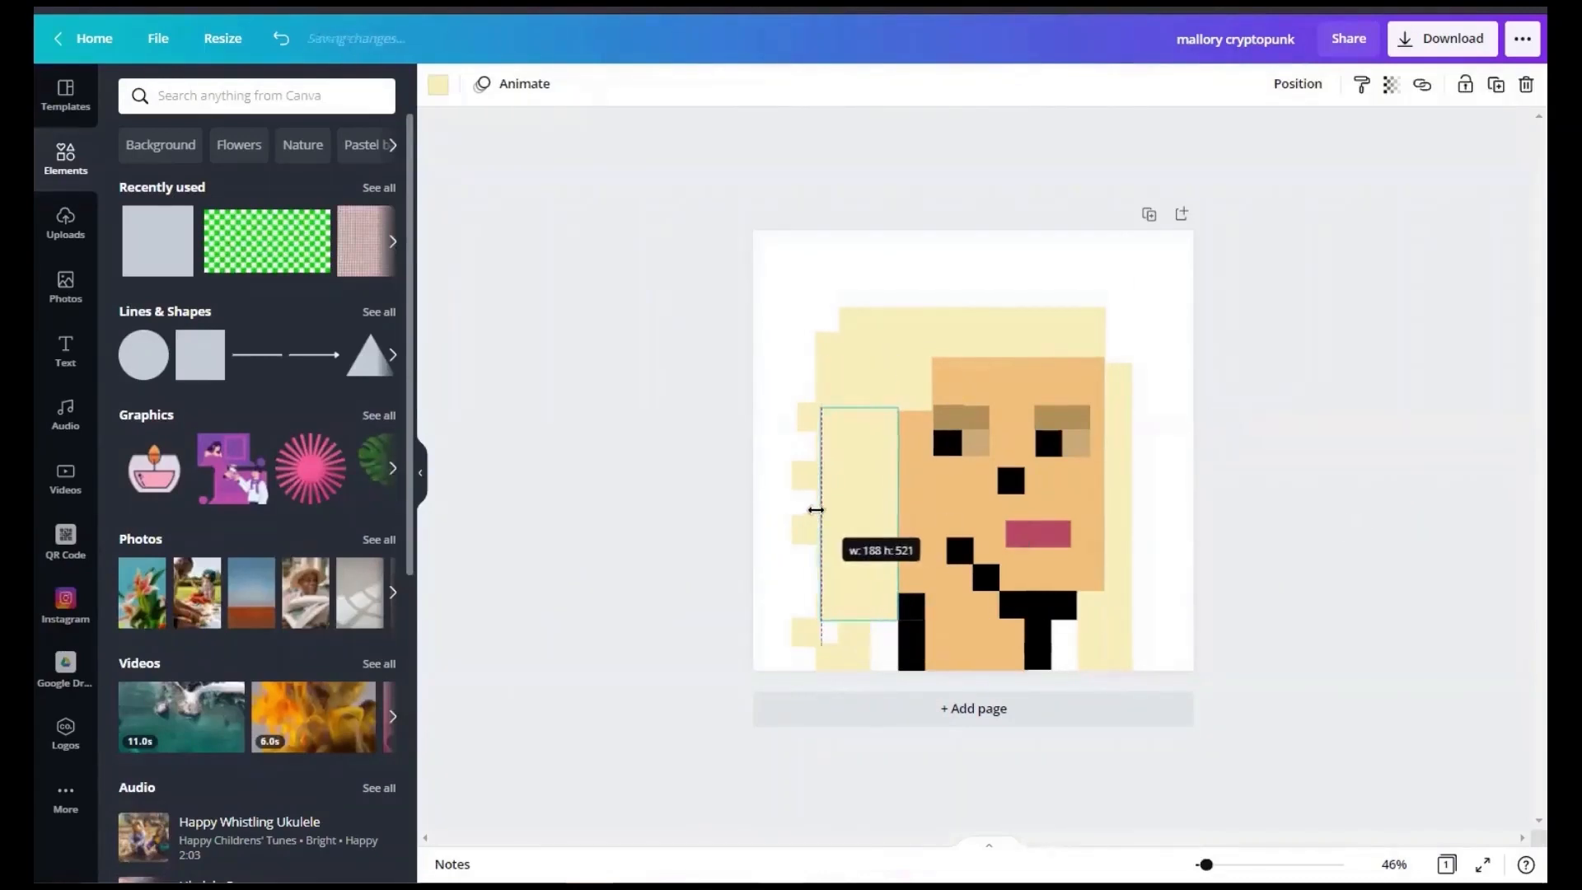
drag(802, 416, 788, 414)
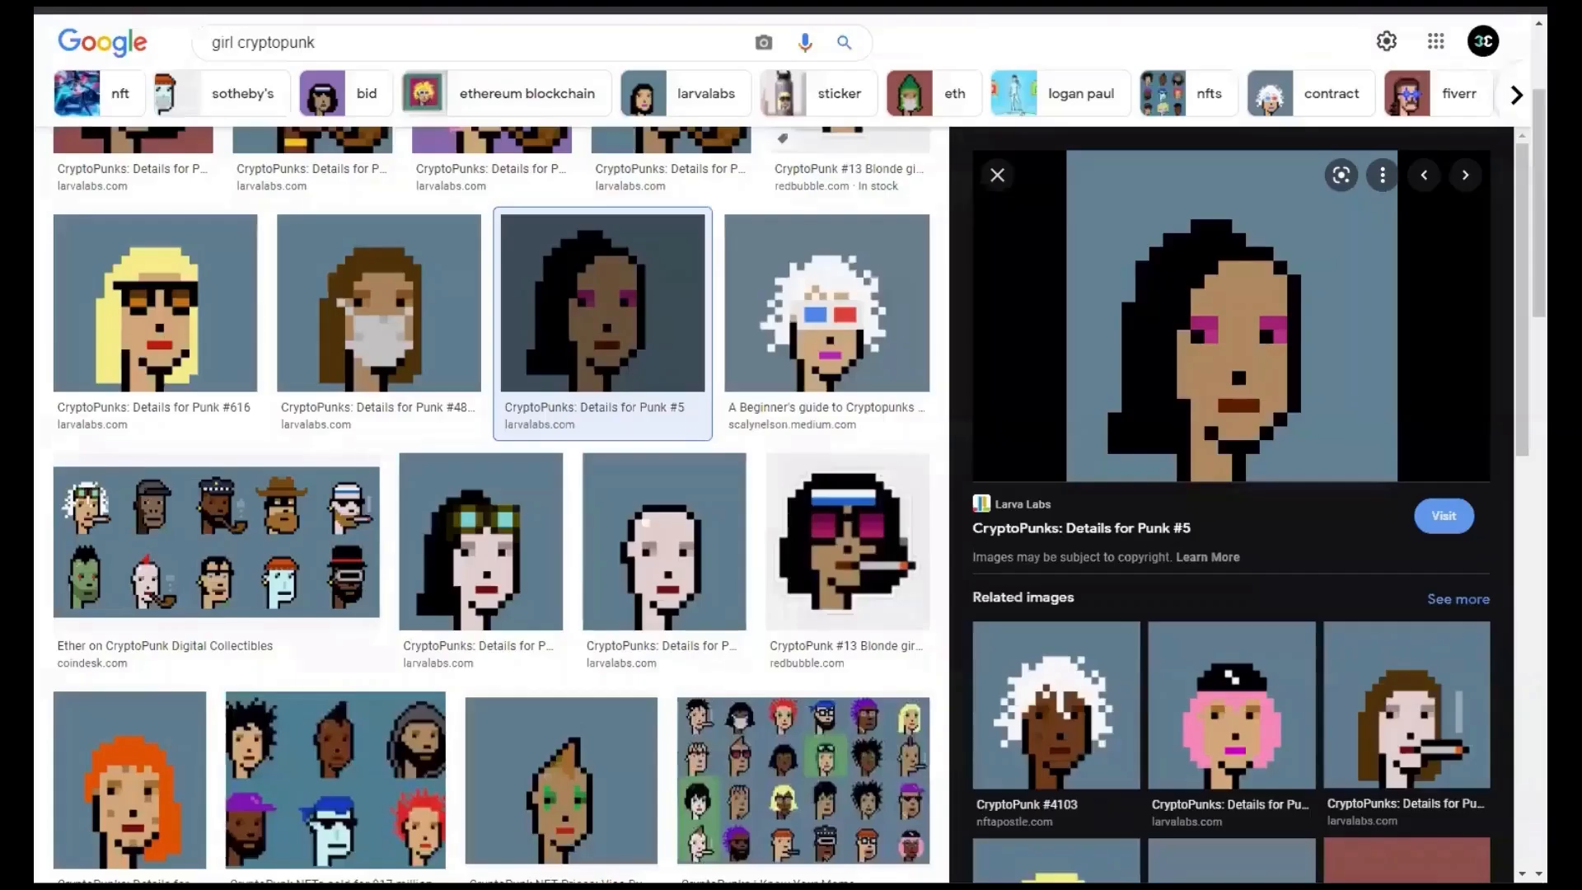
Step: Copy a black jaw square to the right end of the jaw and recolour the right hair strip black
right_click(977, 577)
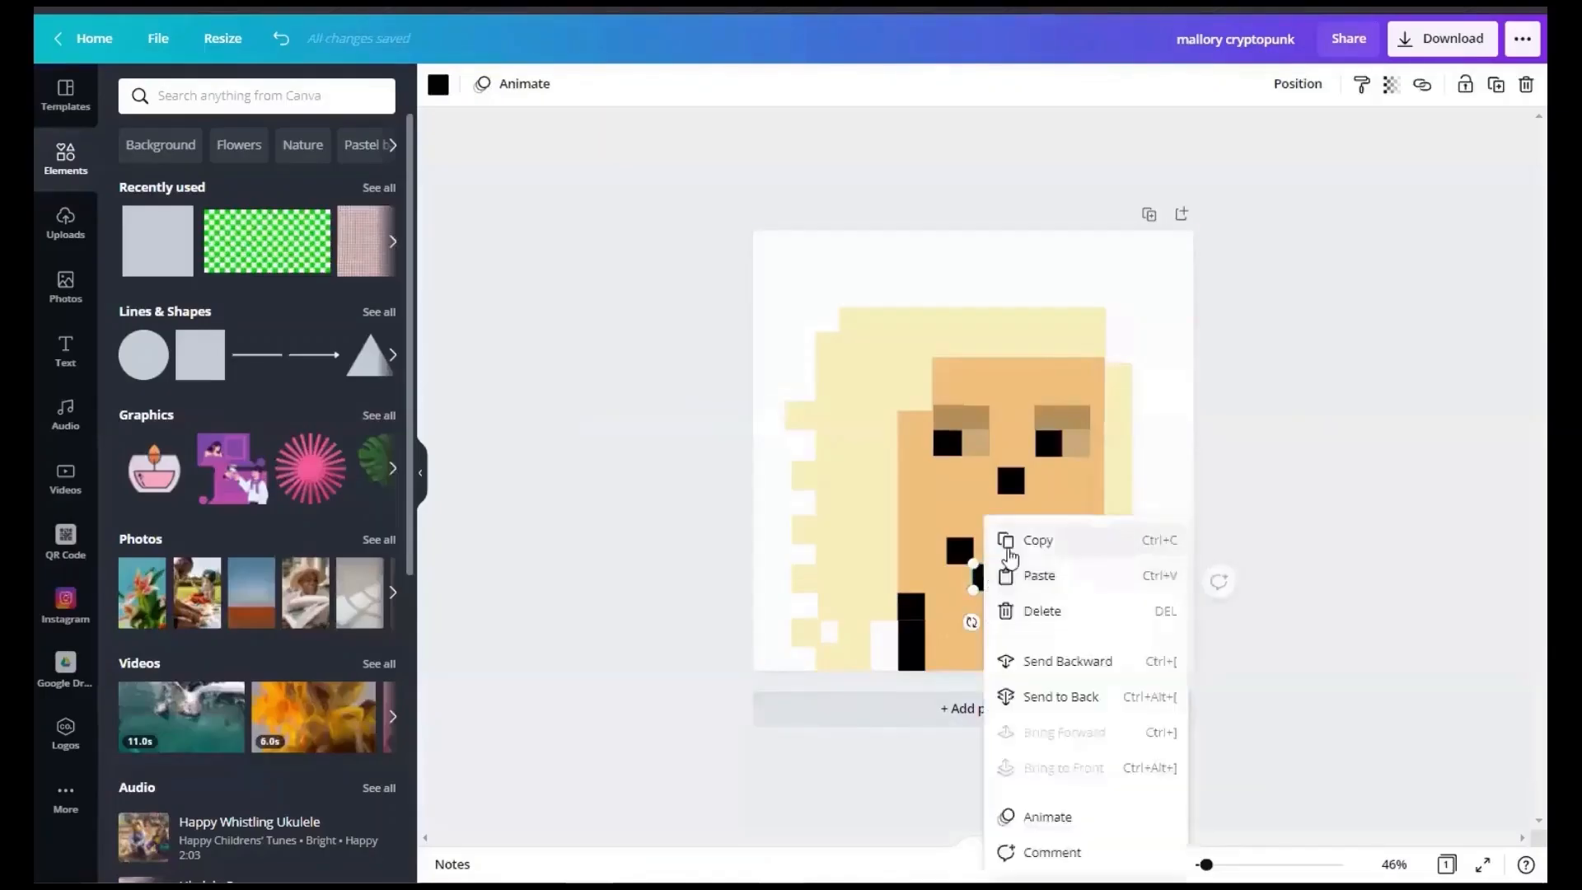
click(1010, 540)
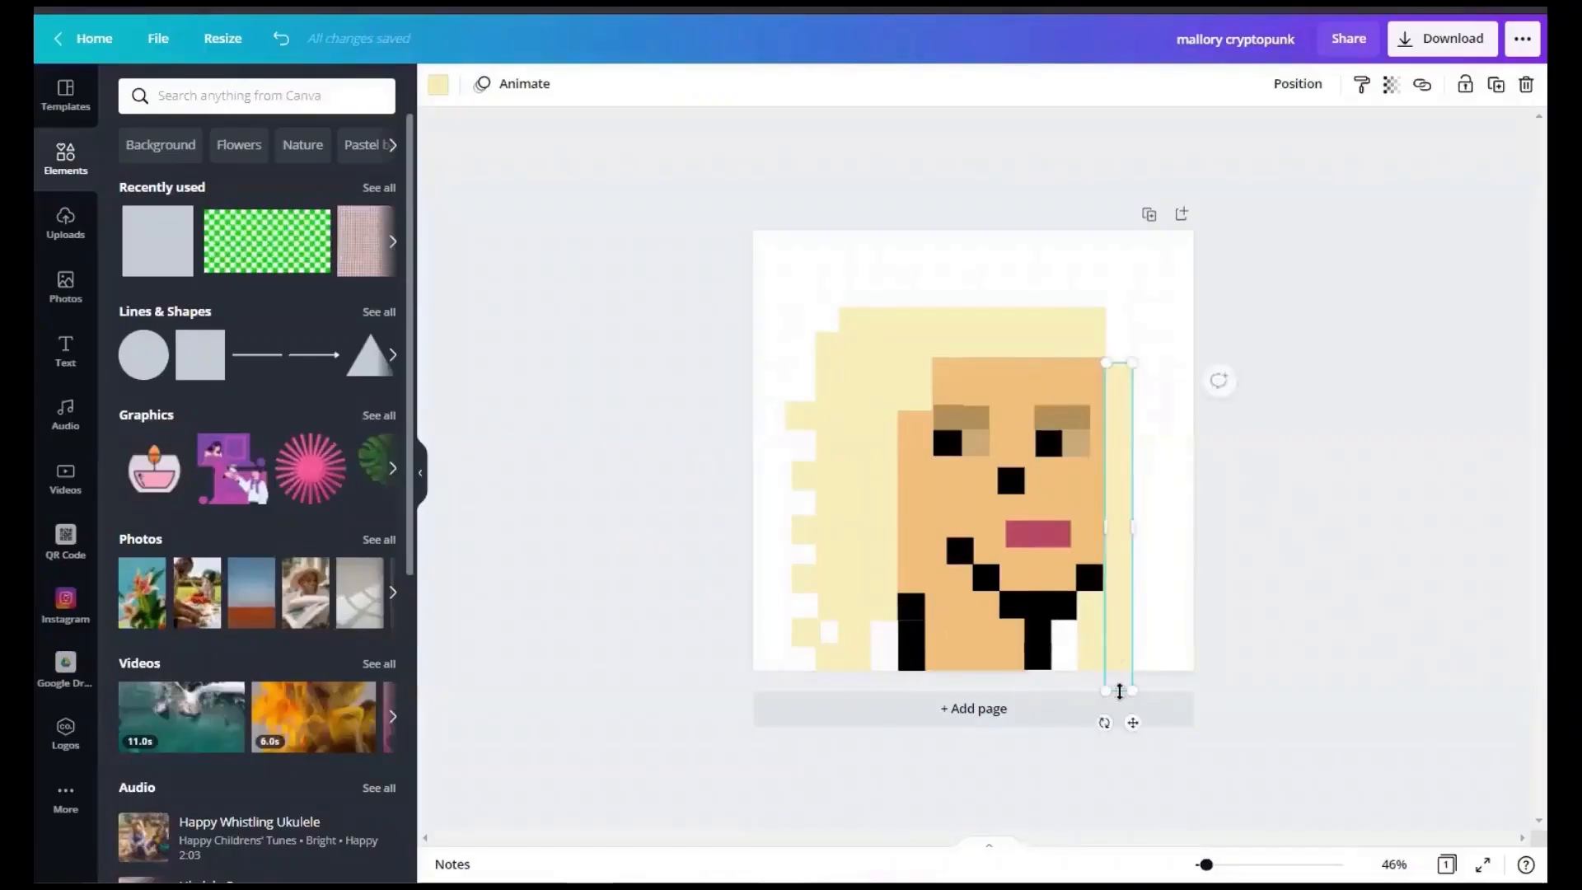
click(438, 83)
click(184, 173)
Step: Move the right eye and its eyebrow to the right, up against the edge of the face
click(1071, 419)
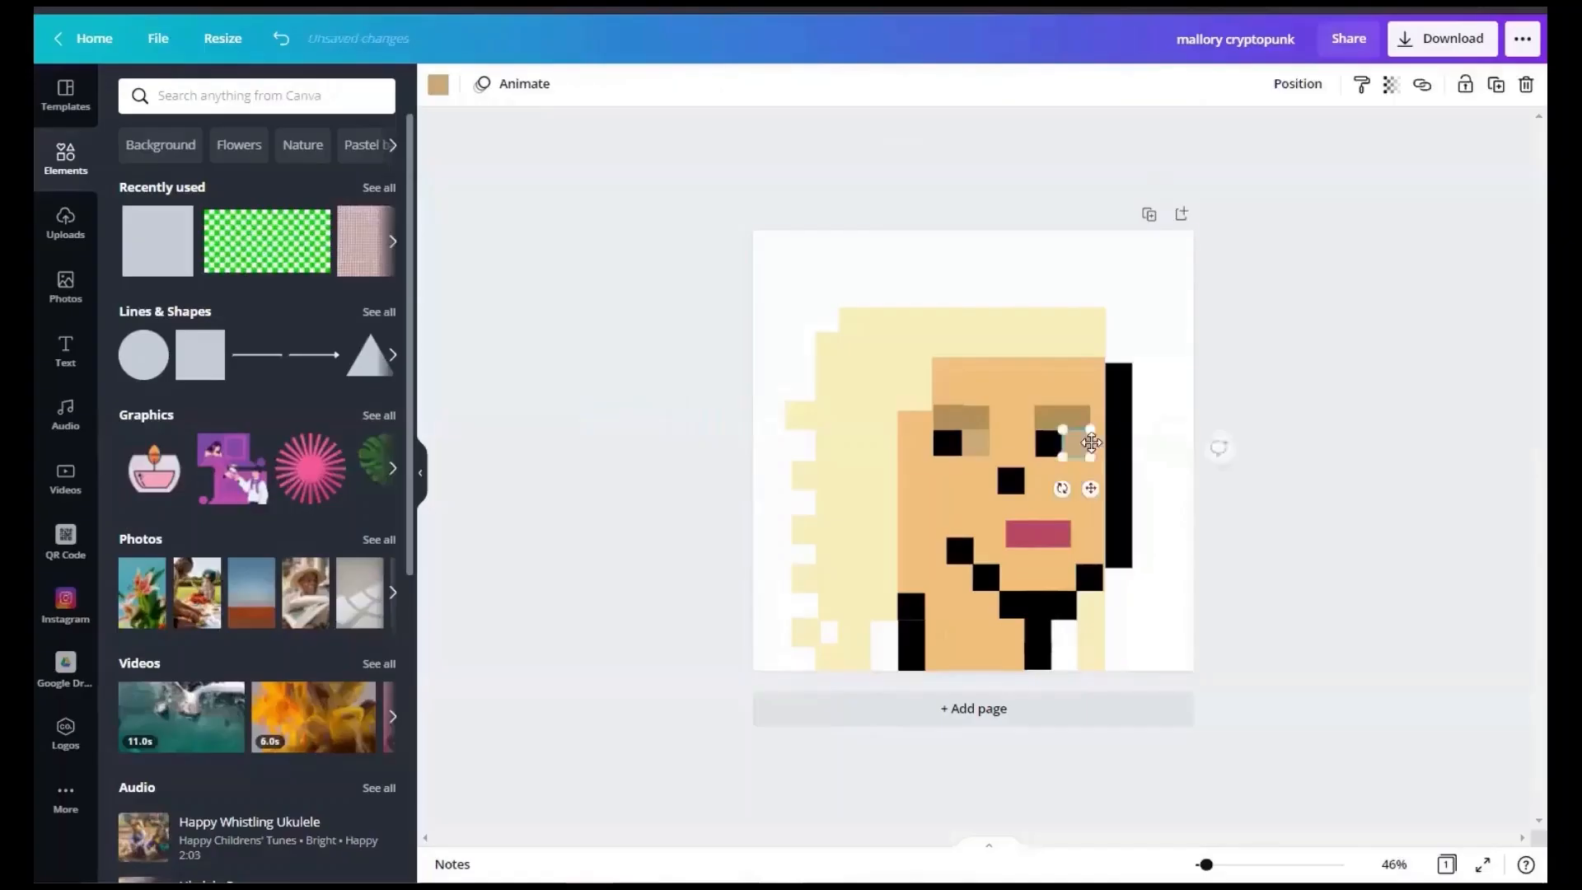
drag(1049, 443, 1067, 445)
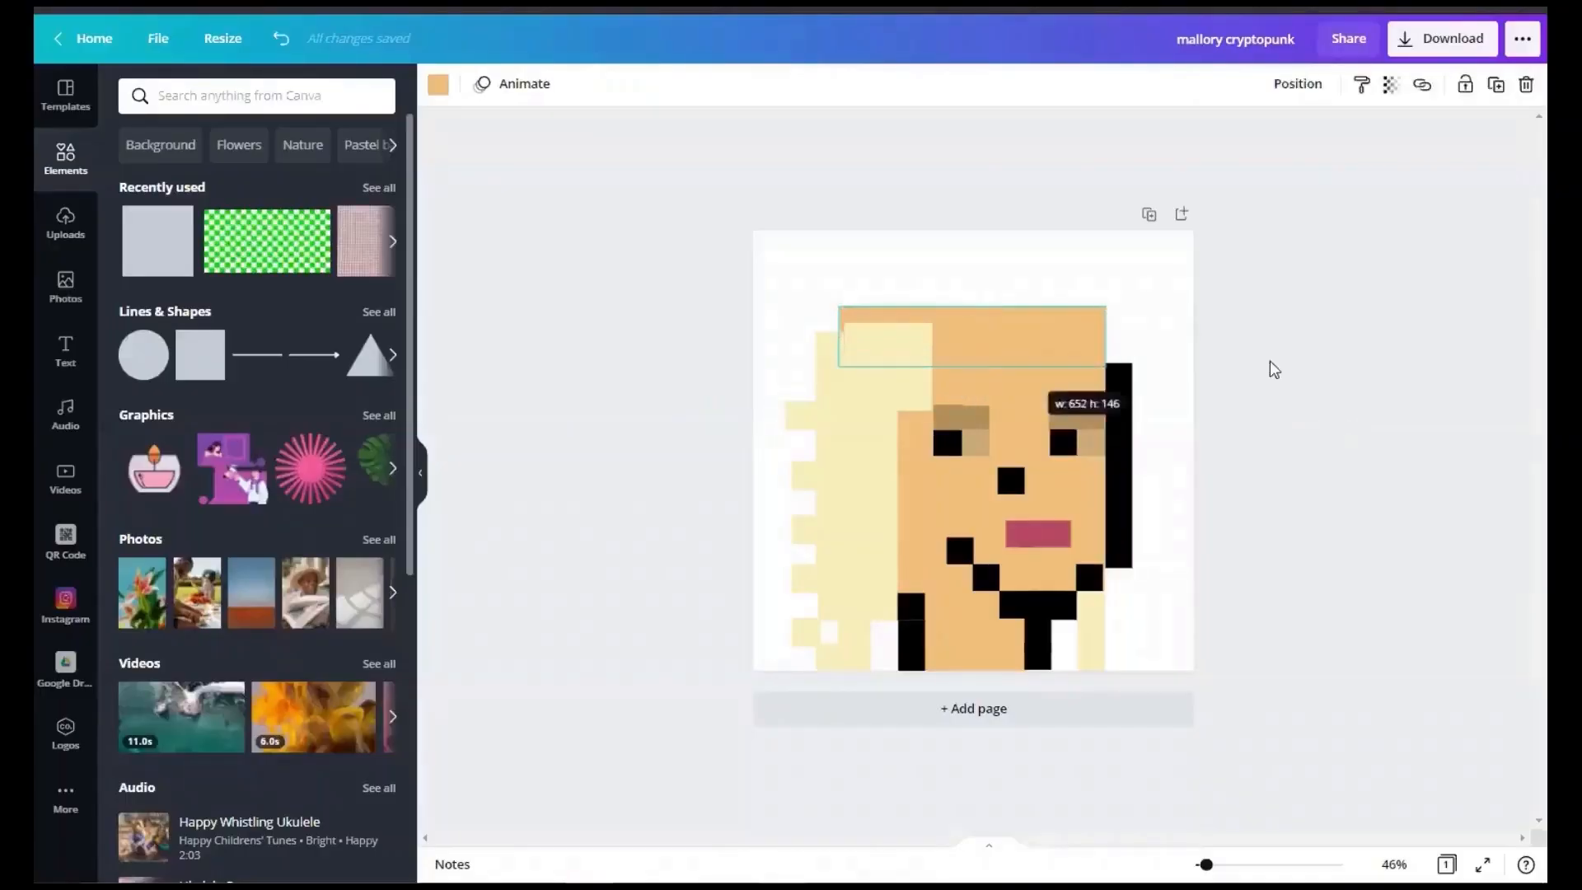
click(1270, 369)
Step: Copy a black jaw square and place the copies as a stepped outline along the upper right of the head
click(985, 577)
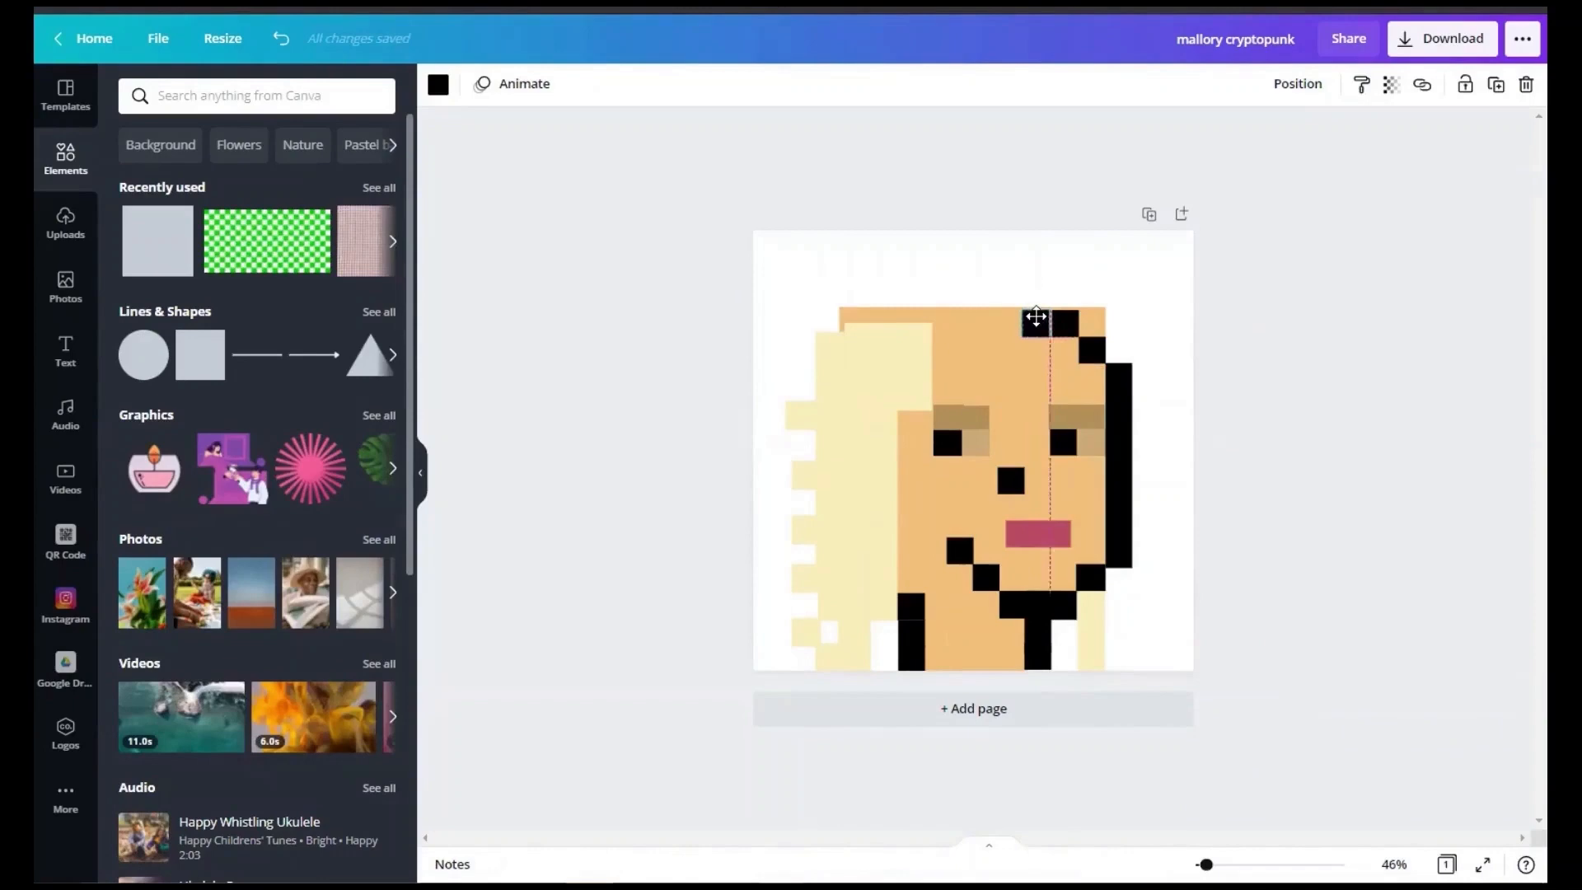
drag(1036, 318, 1038, 318)
click(1092, 323)
drag(1105, 337, 1036, 334)
click(1217, 321)
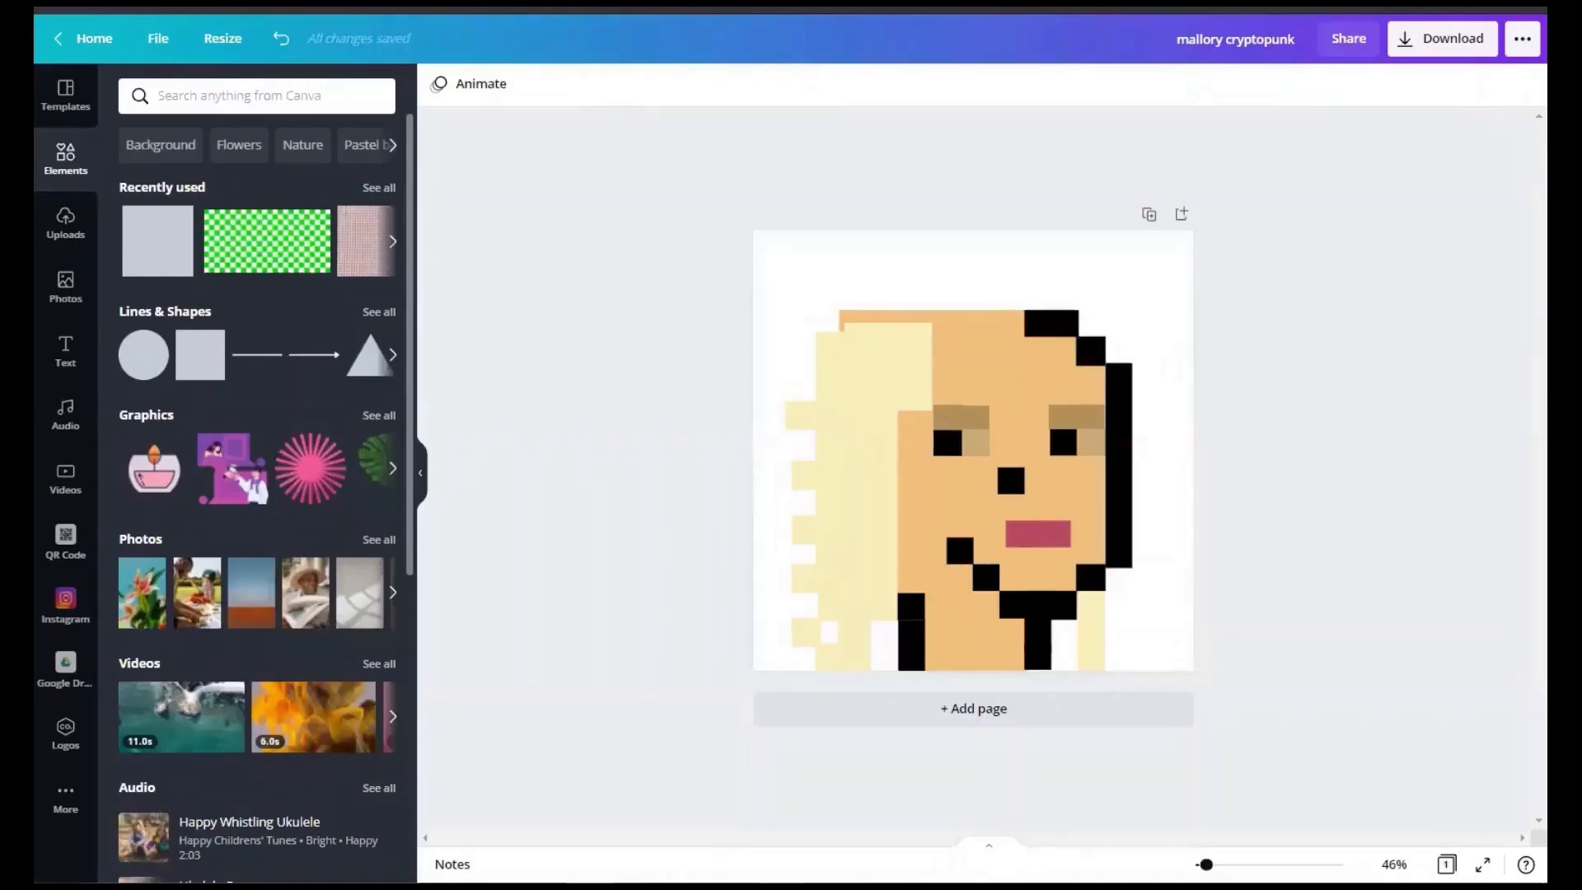
Step: Recolour the stepped black squares at the upper right of the head with the blonde hair colour
click(1092, 352)
click(437, 84)
click(141, 225)
click(1038, 323)
click(141, 225)
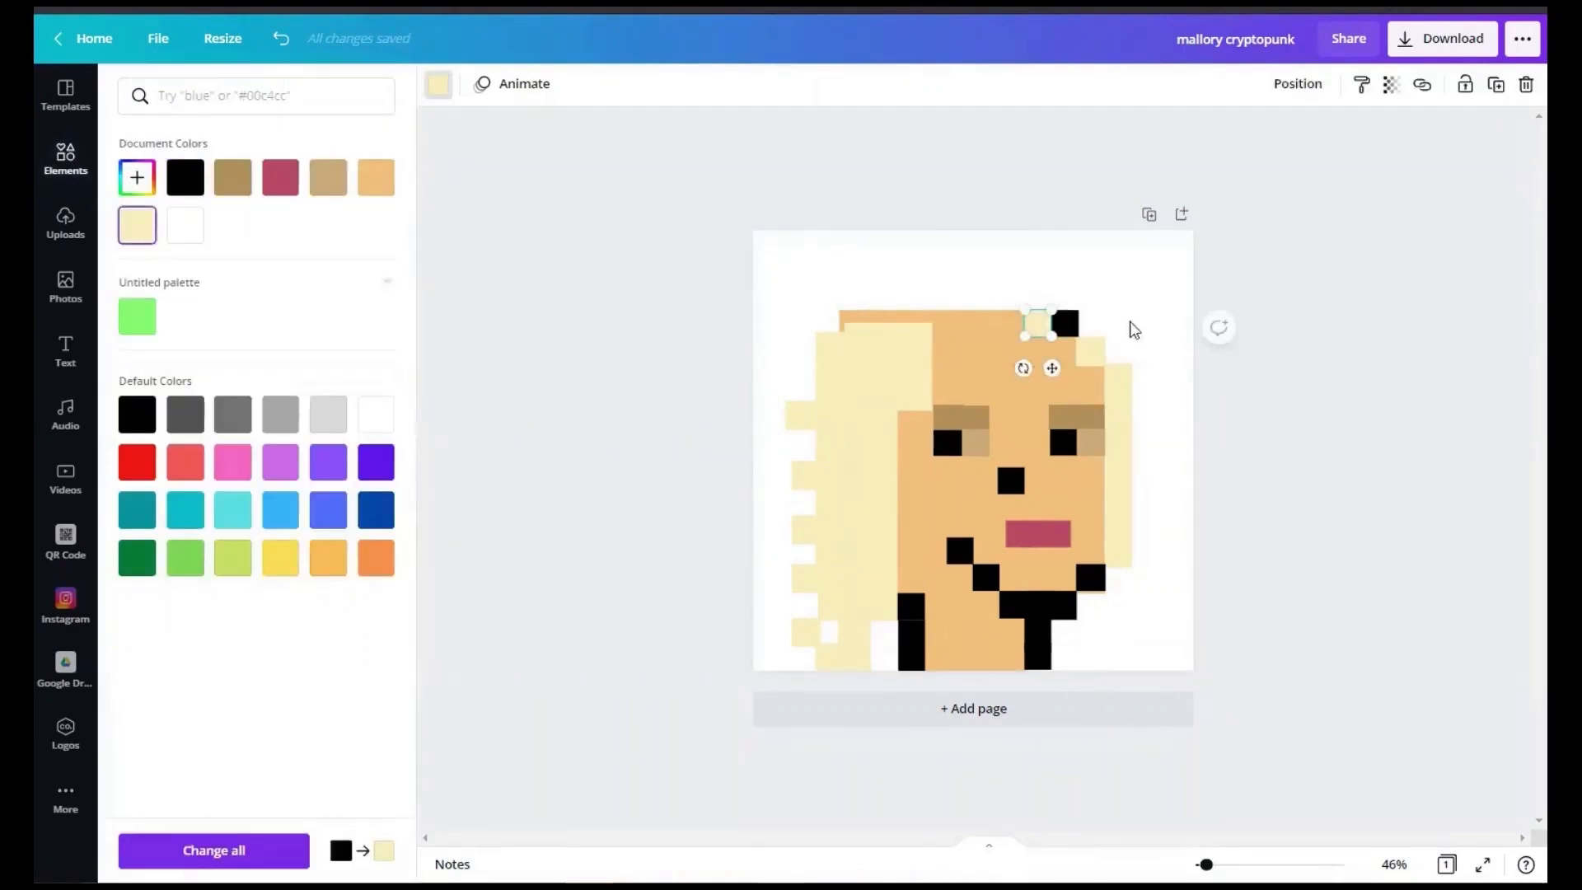
click(1064, 323)
click(436, 84)
click(141, 225)
Step: Resize the mouth to about 179 by 65, and shift the nose to the right above it
click(1059, 534)
drag(1072, 534, 1104, 542)
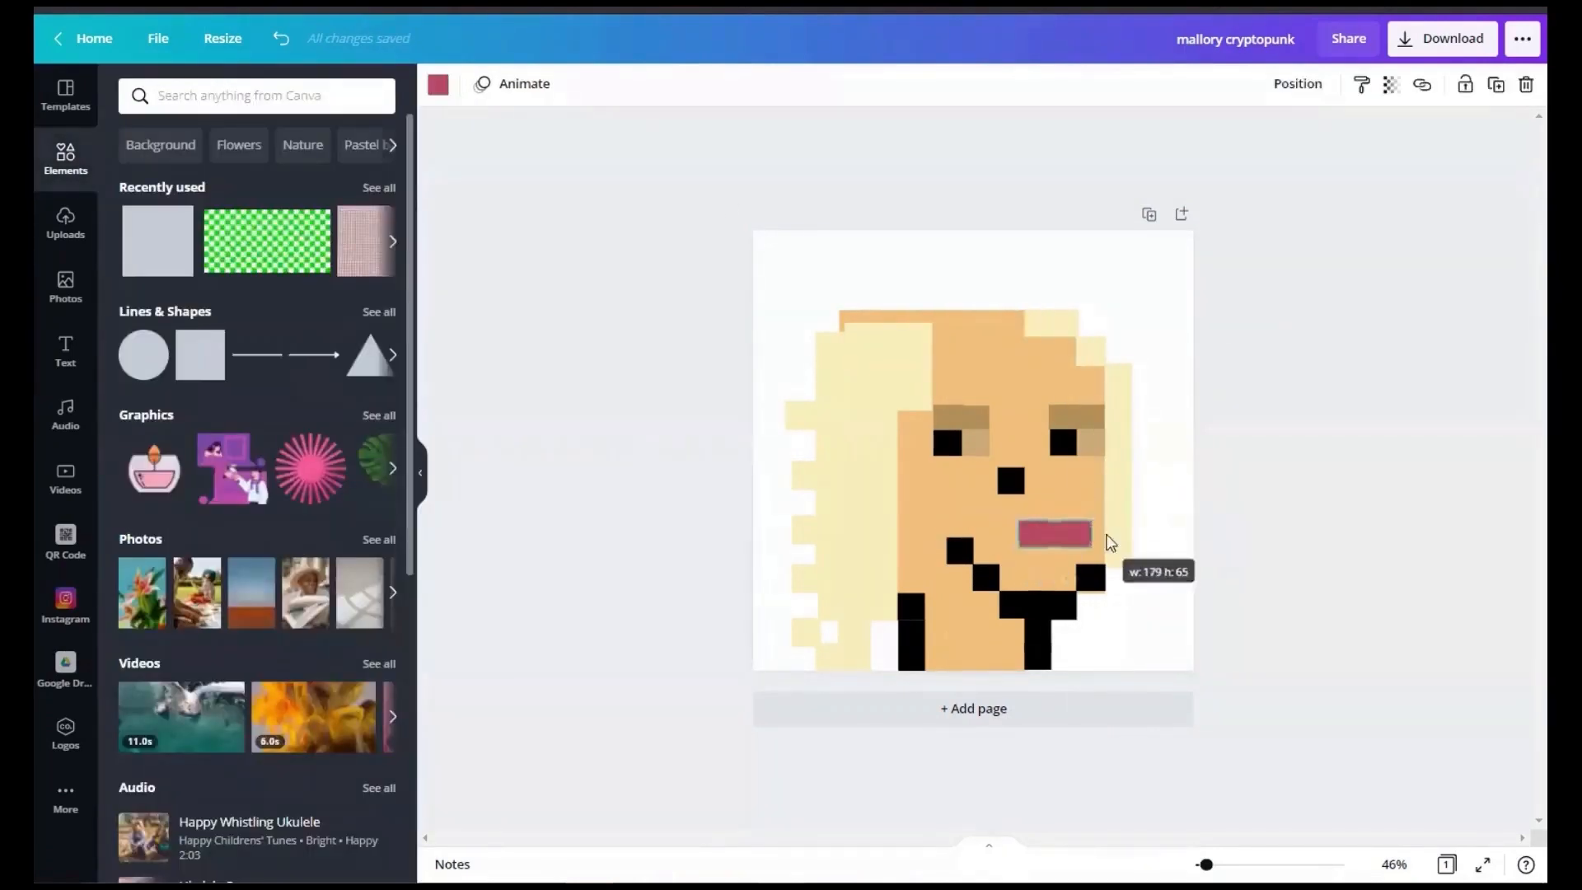
drag(1007, 473, 1027, 476)
Step: Raise both eyes and eyebrows slightly and move the left pair to the right, level with the right pair
drag(961, 406, 962, 401)
drag(1095, 417, 1062, 434)
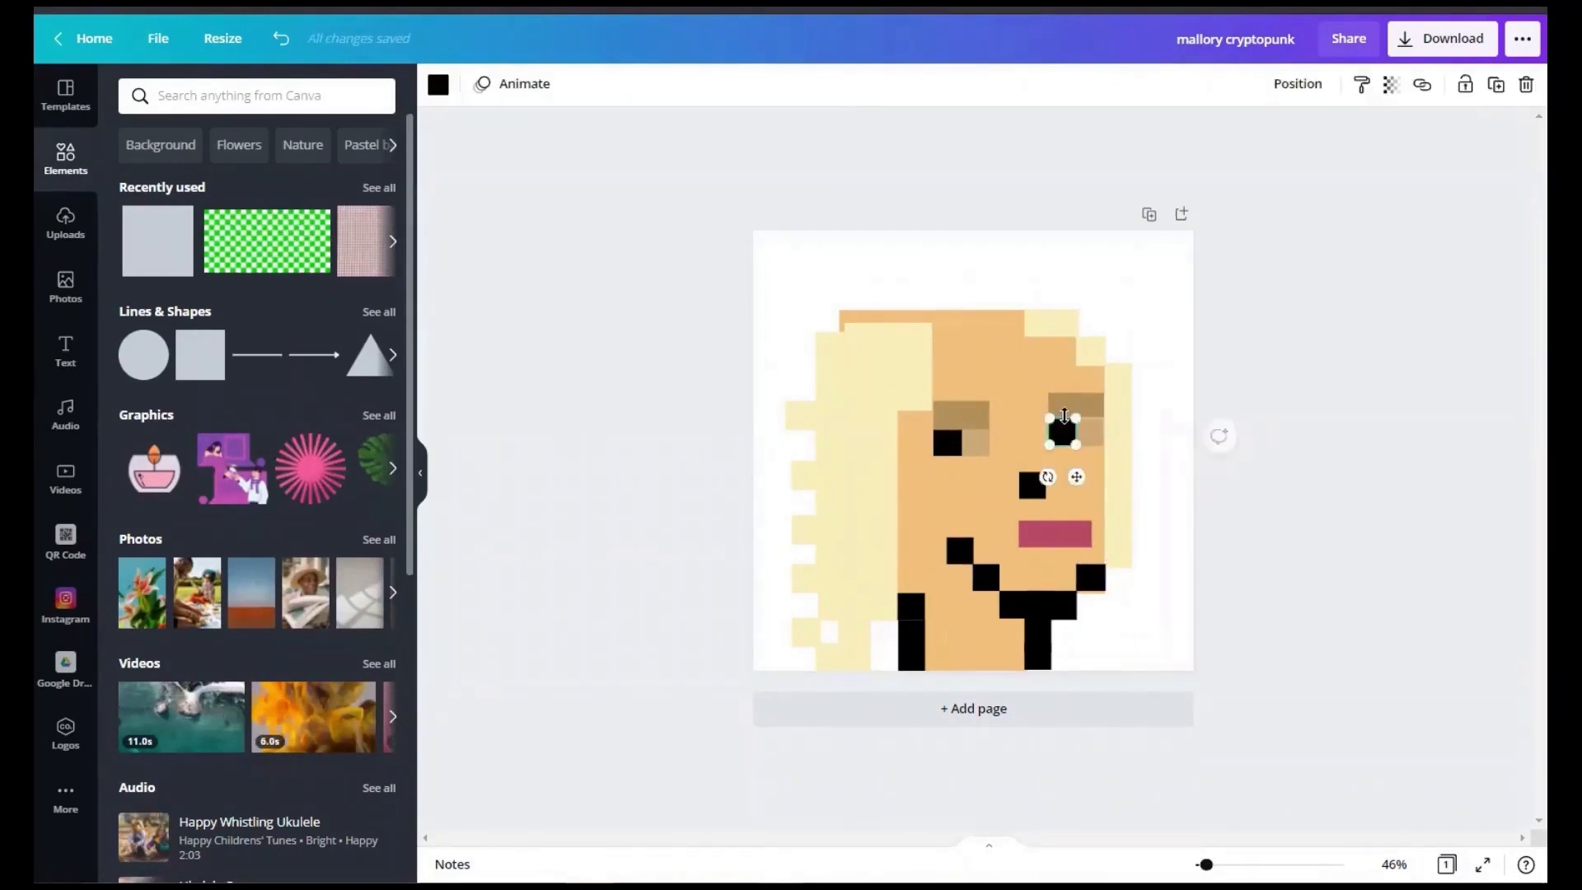
click(1324, 349)
click(1082, 414)
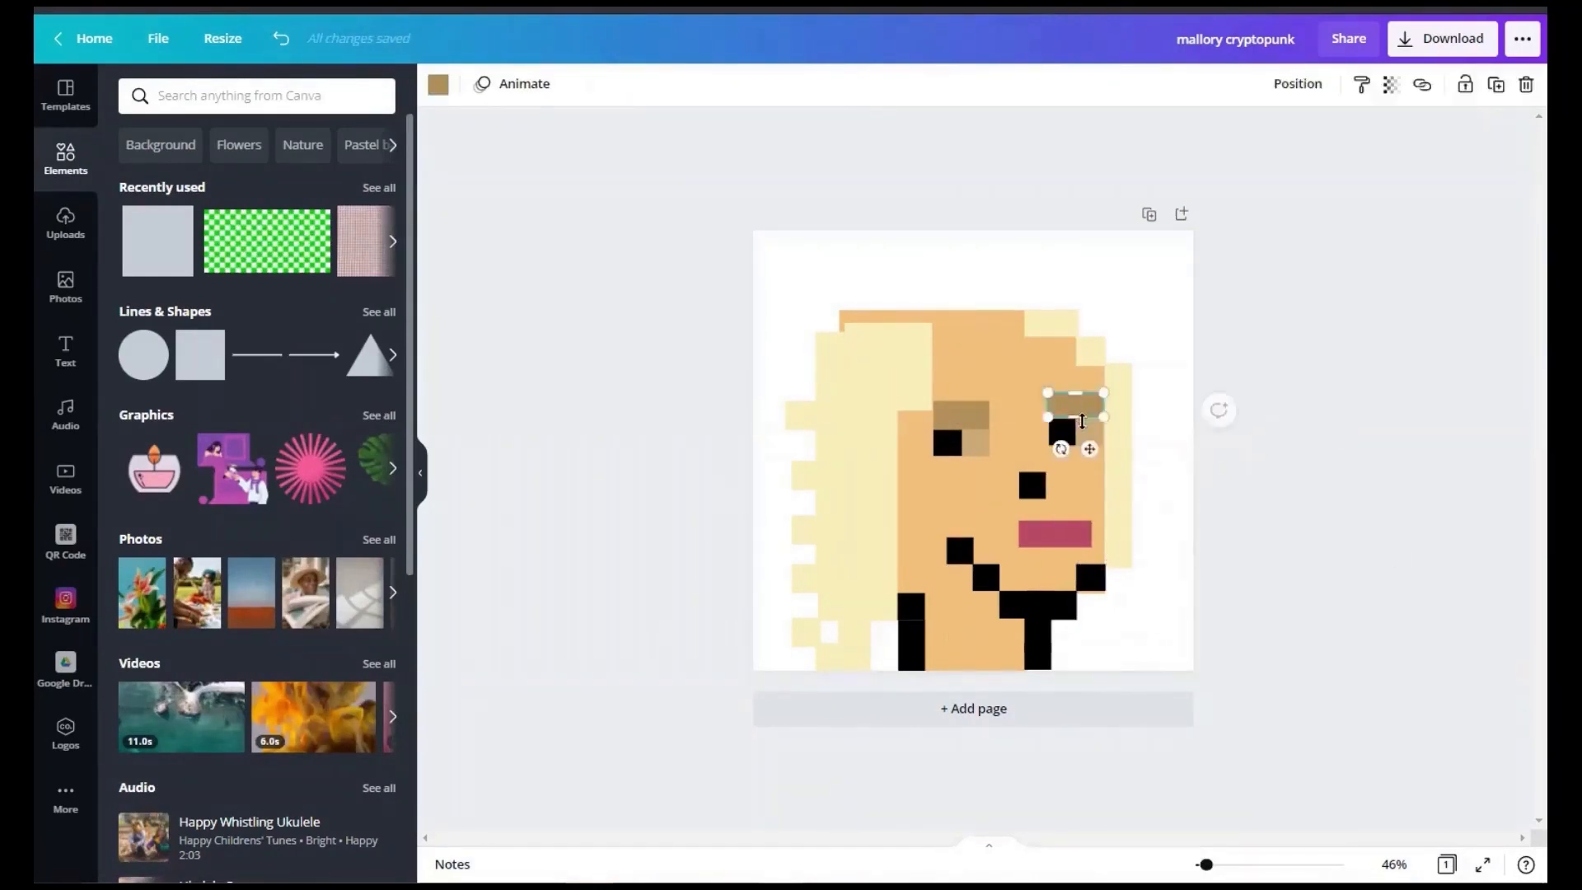
drag(1074, 403, 1075, 405)
drag(979, 445, 996, 433)
drag(962, 416, 1025, 433)
click(977, 397)
click(1080, 411)
Step: Recolour the tan squares beside both eyes with light turquoise from the default colours
click(999, 433)
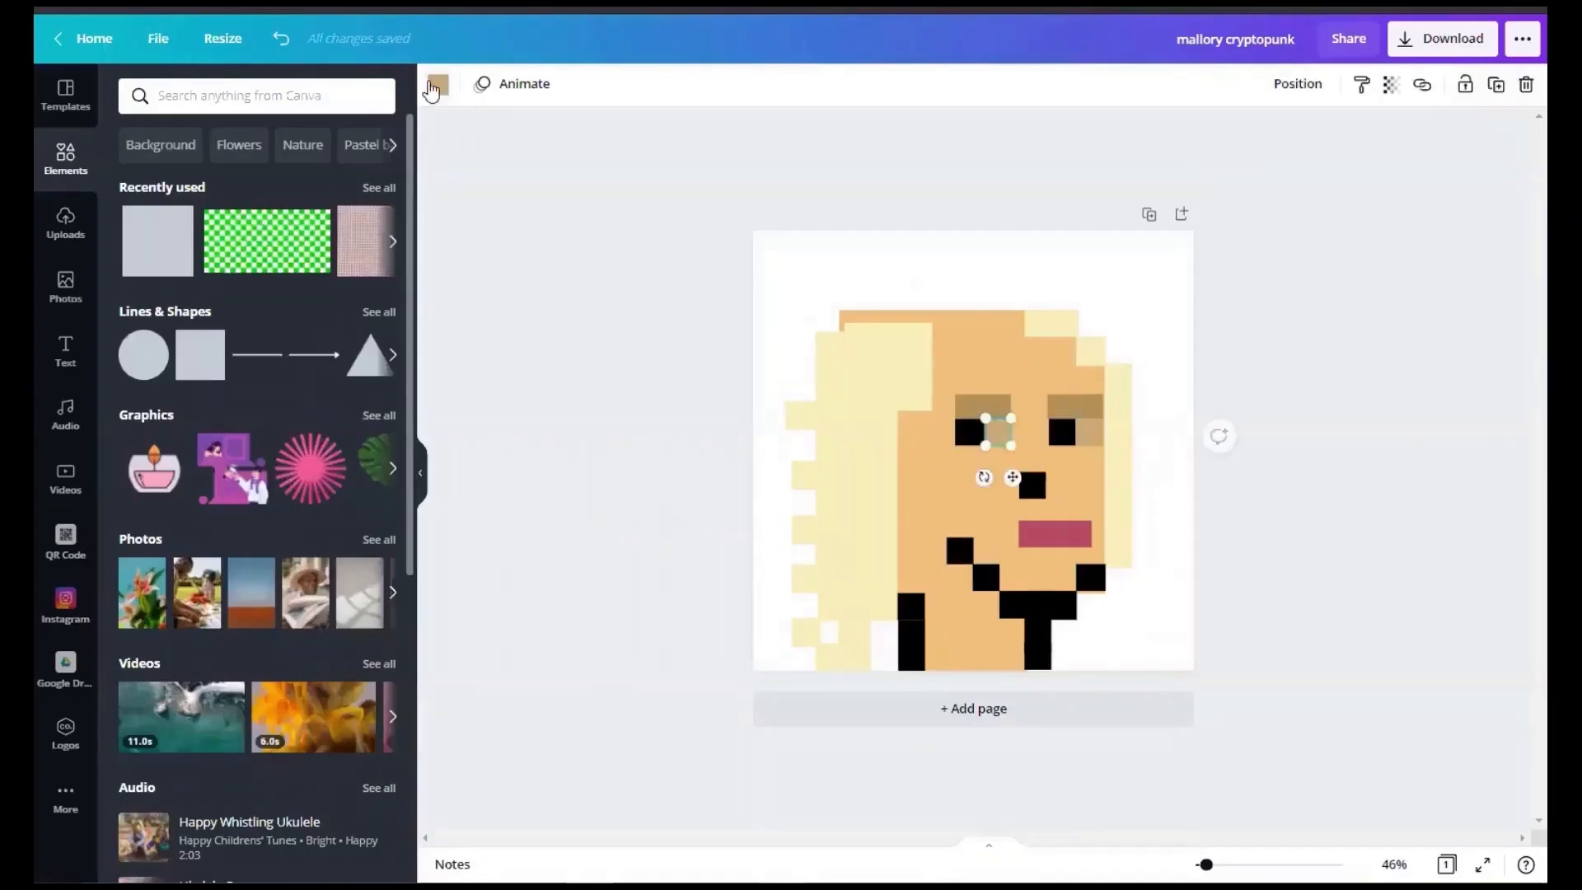
click(431, 89)
click(230, 508)
click(1087, 431)
click(229, 508)
click(1381, 558)
Step: Shift the nose and the forehead hair block right, and extend the long left hair block down past the canvas edge
drag(1038, 482, 1053, 478)
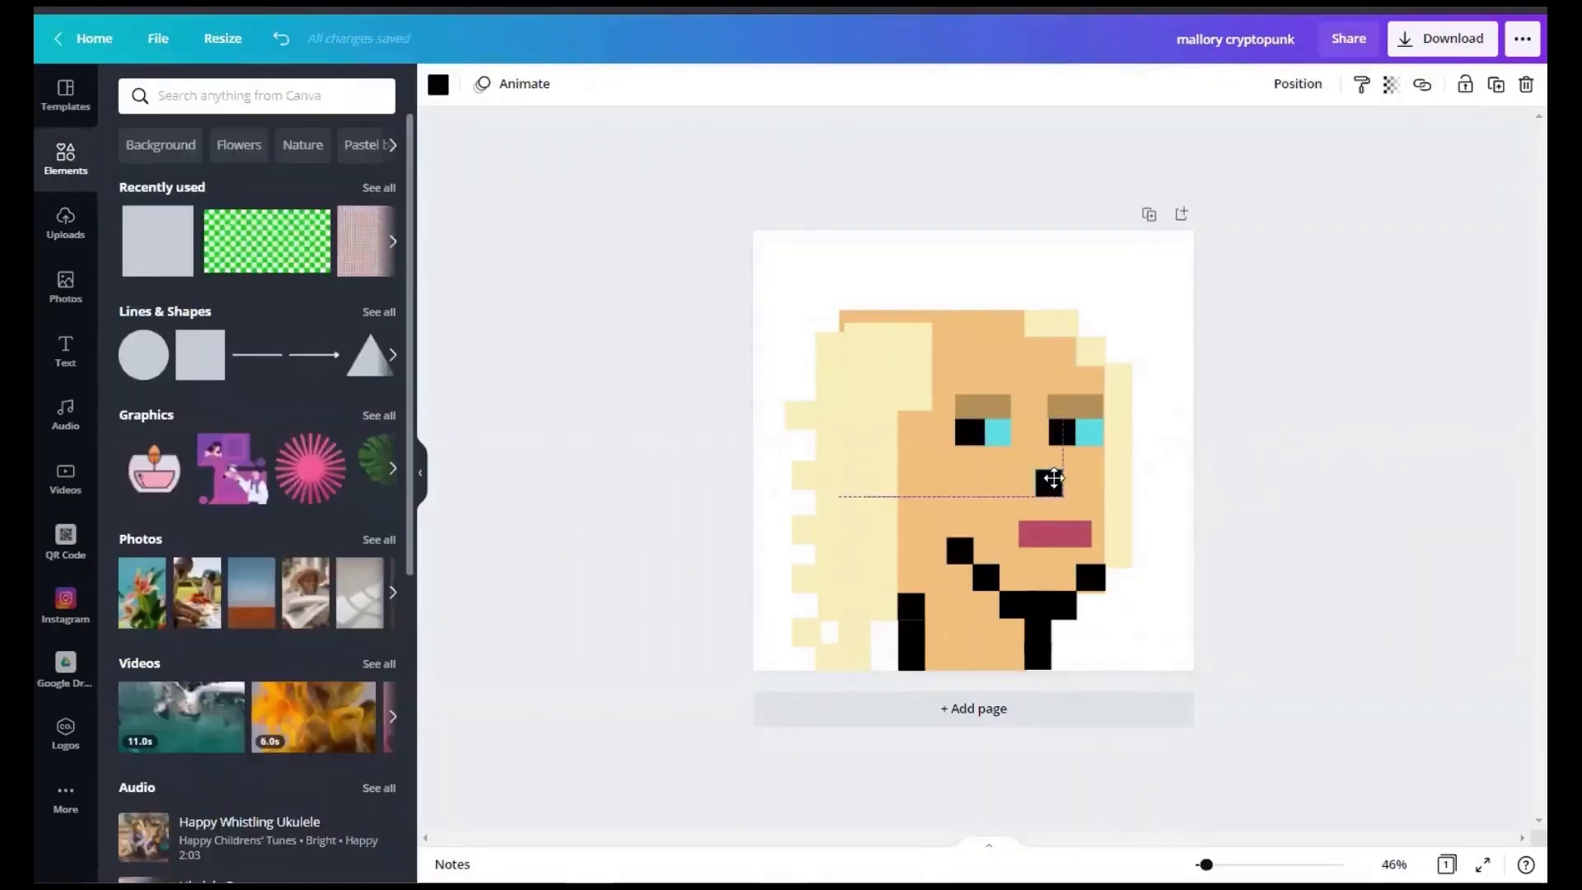
drag(915, 391, 944, 391)
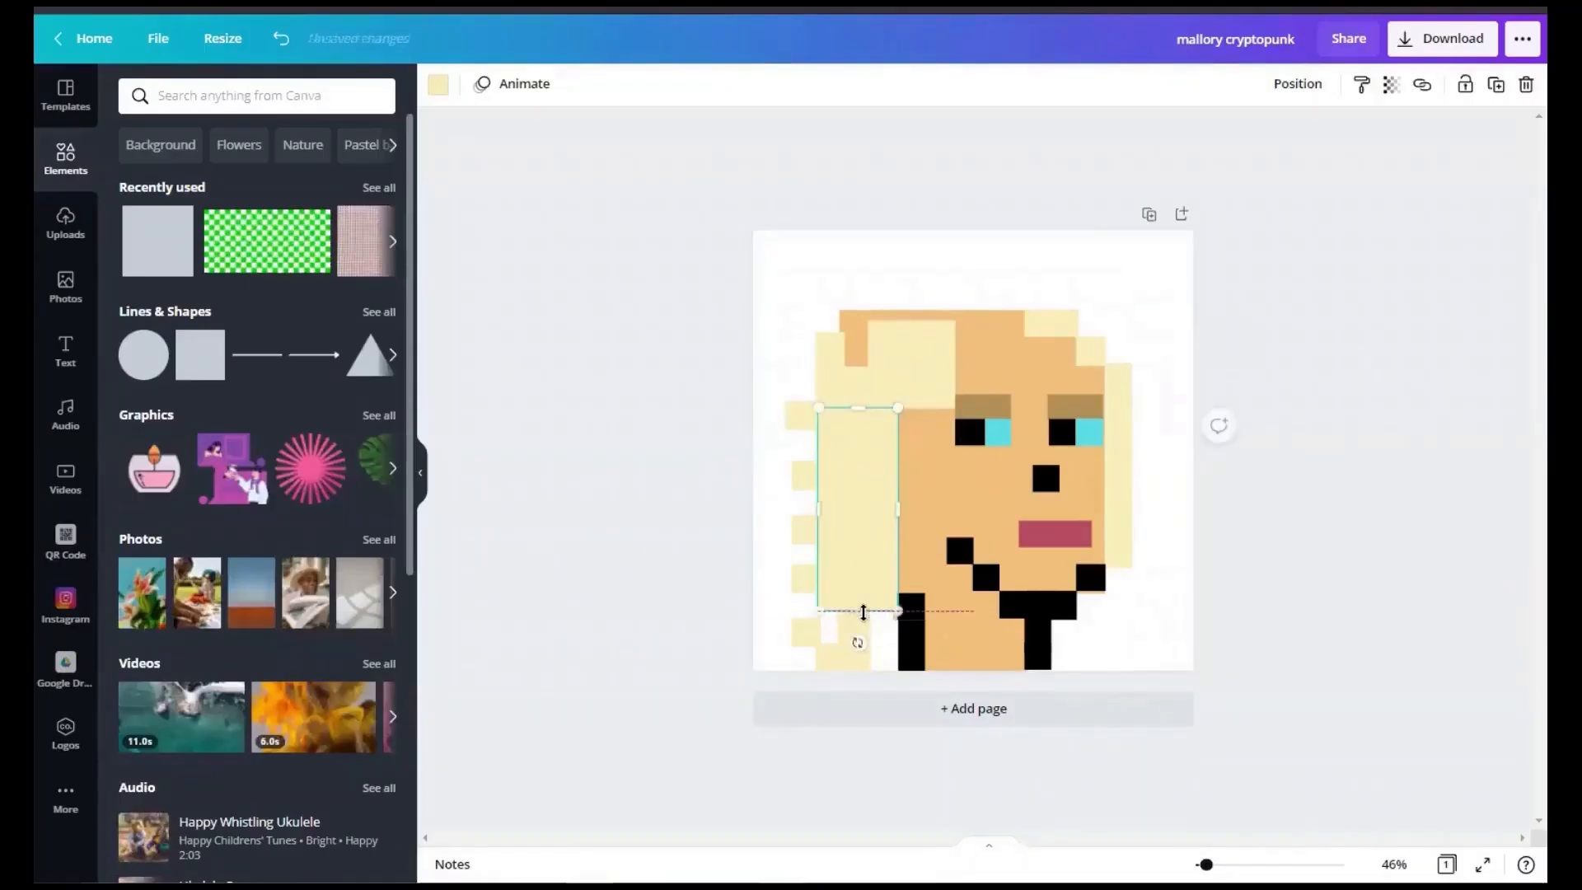
drag(863, 612, 864, 709)
drag(833, 560, 865, 560)
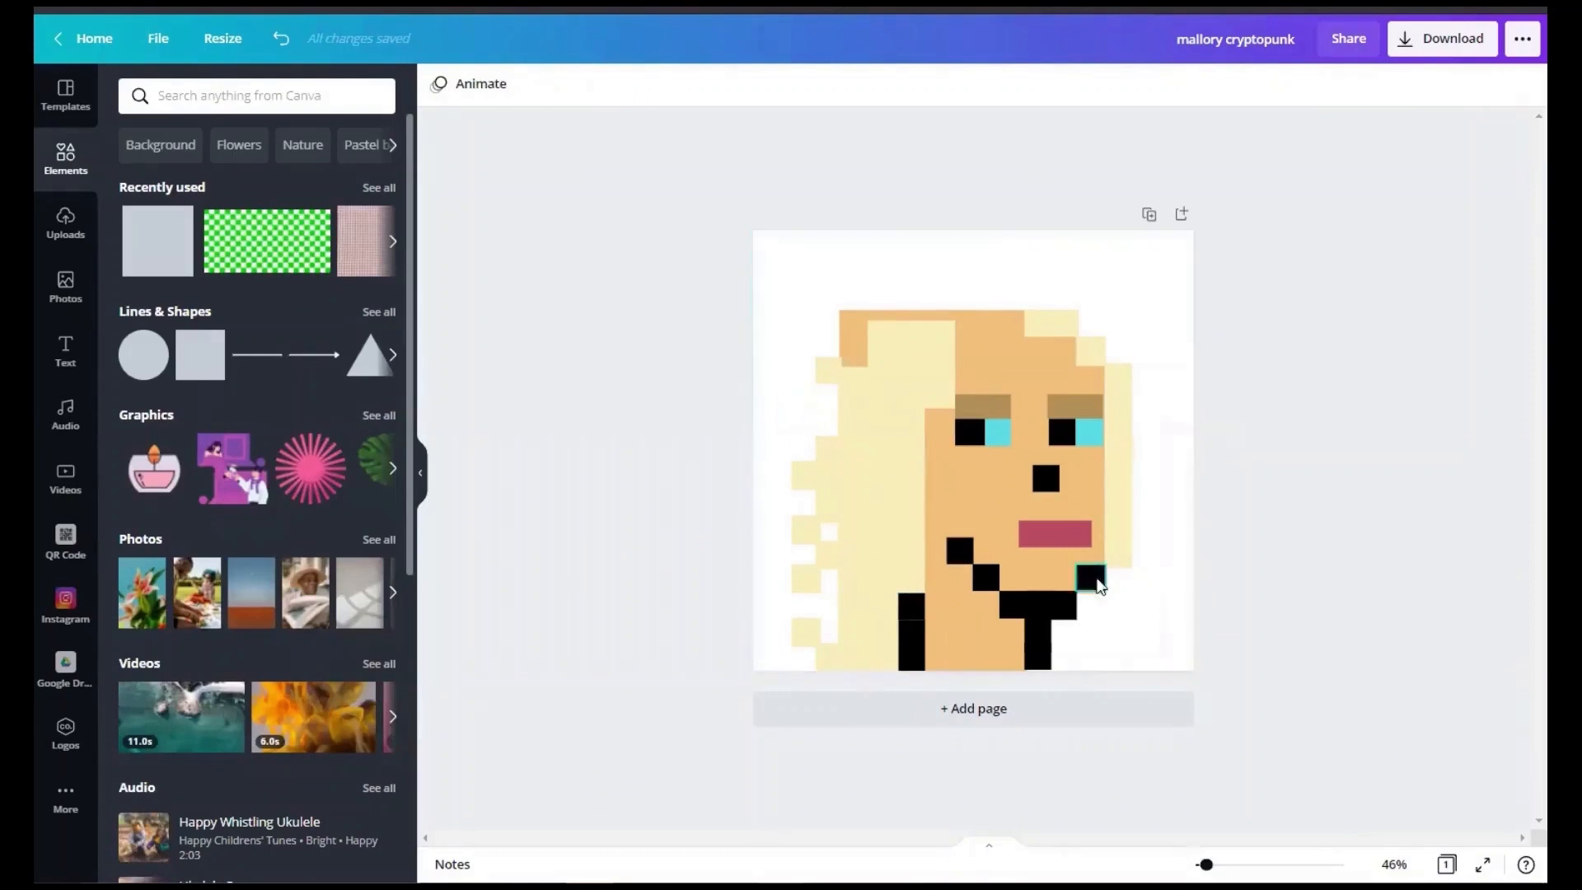
Step: Adjust the black square at the right end of the jaw, and recolour the skin-toned band atop the head blonde
right_click(1094, 577)
drag(1095, 577, 1073, 574)
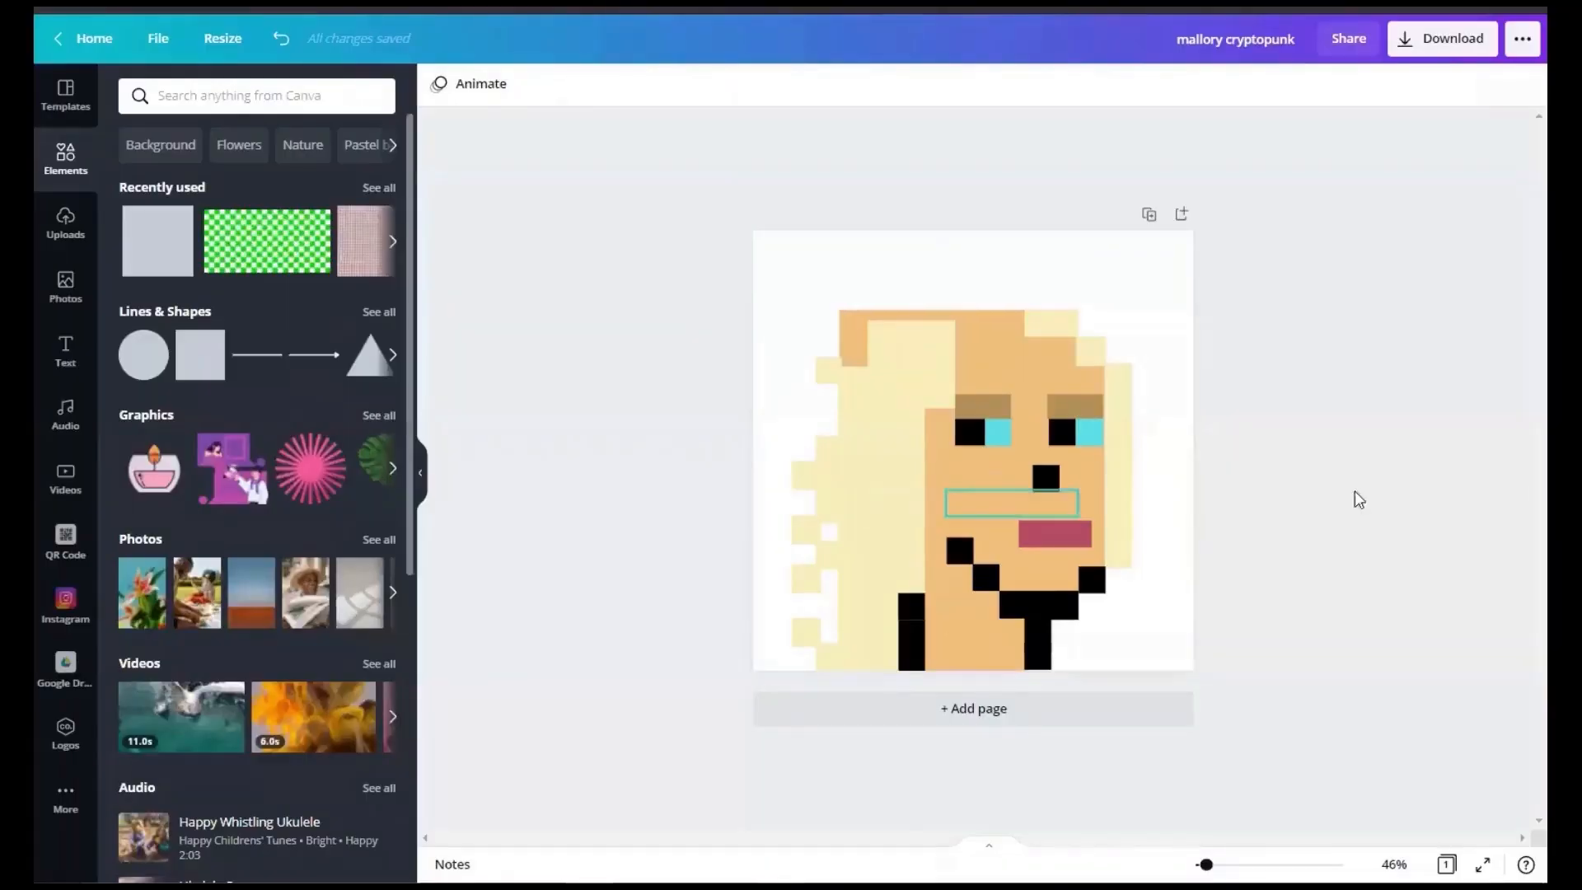
click(868, 519)
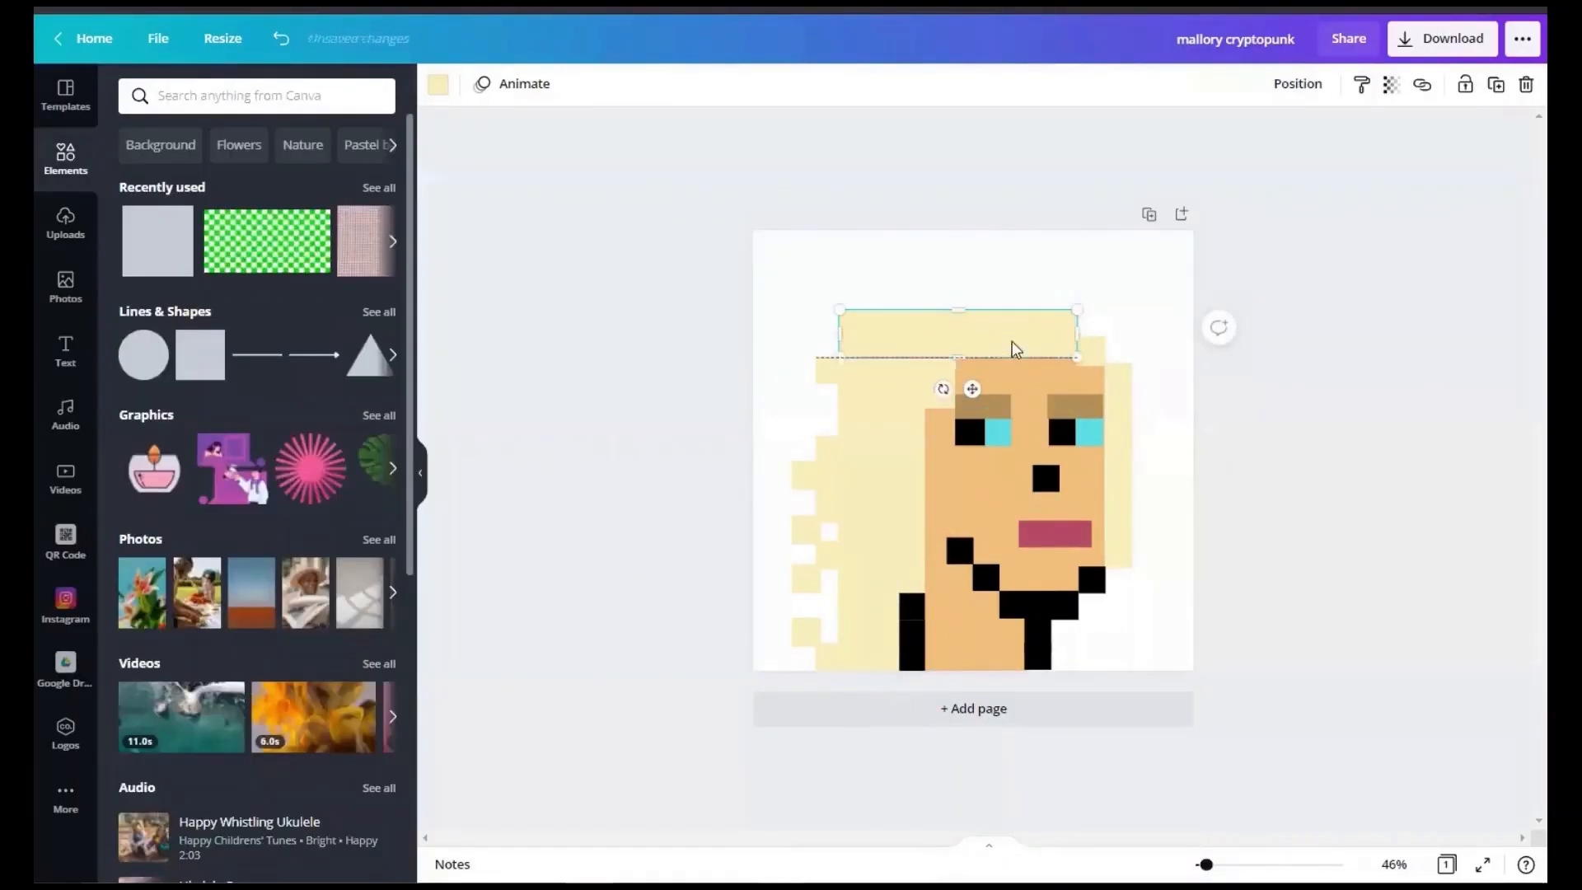
Step: Raise the top hair band slightly and move the loose blonde squares from the left hair edge to the right of the jaw
drag(1010, 346, 971, 321)
key(Escape)
drag(827, 301, 1147, 580)
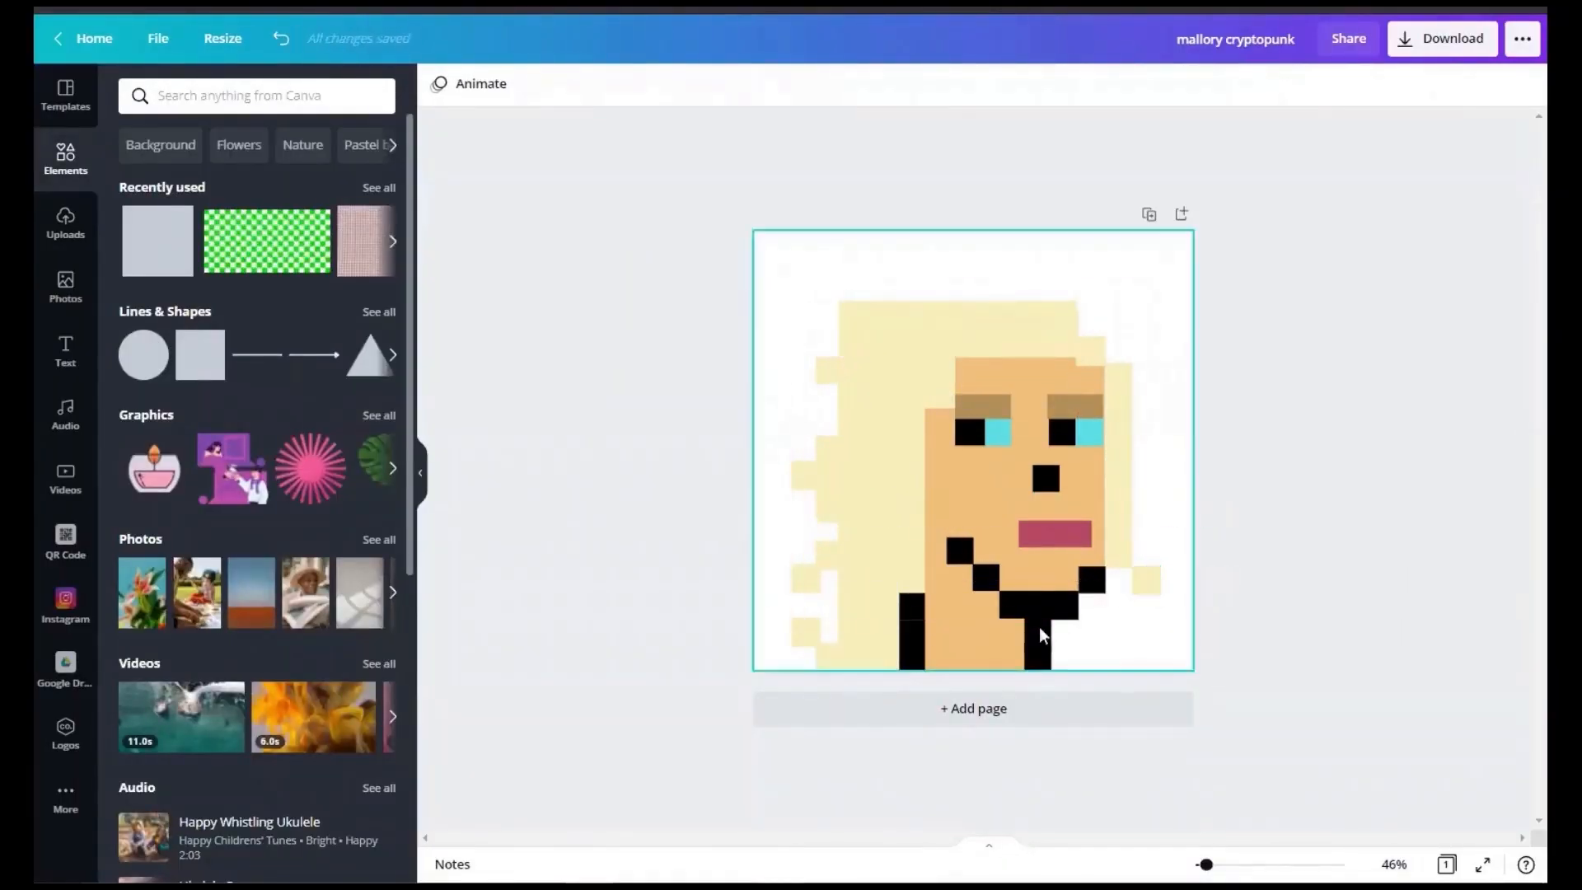
drag(806, 578, 1119, 608)
click(1342, 618)
drag(806, 633, 1149, 639)
click(1289, 660)
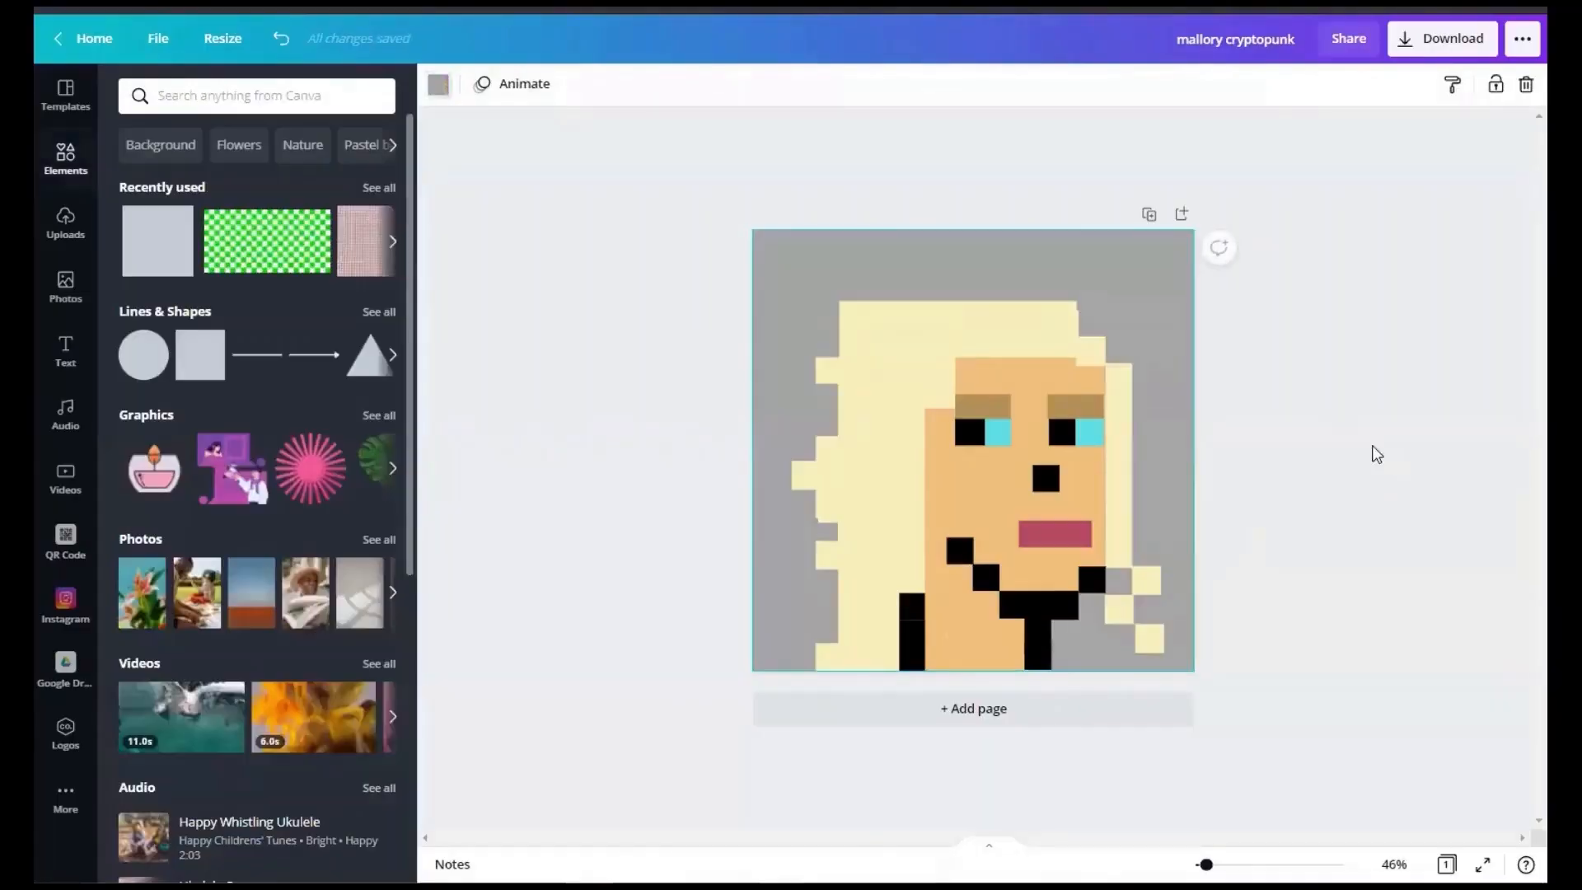
Step: Undo the grey page background and shape the hair's upper-left corner into steps with a blonde square
key(ctrl+z)
click(1039, 324)
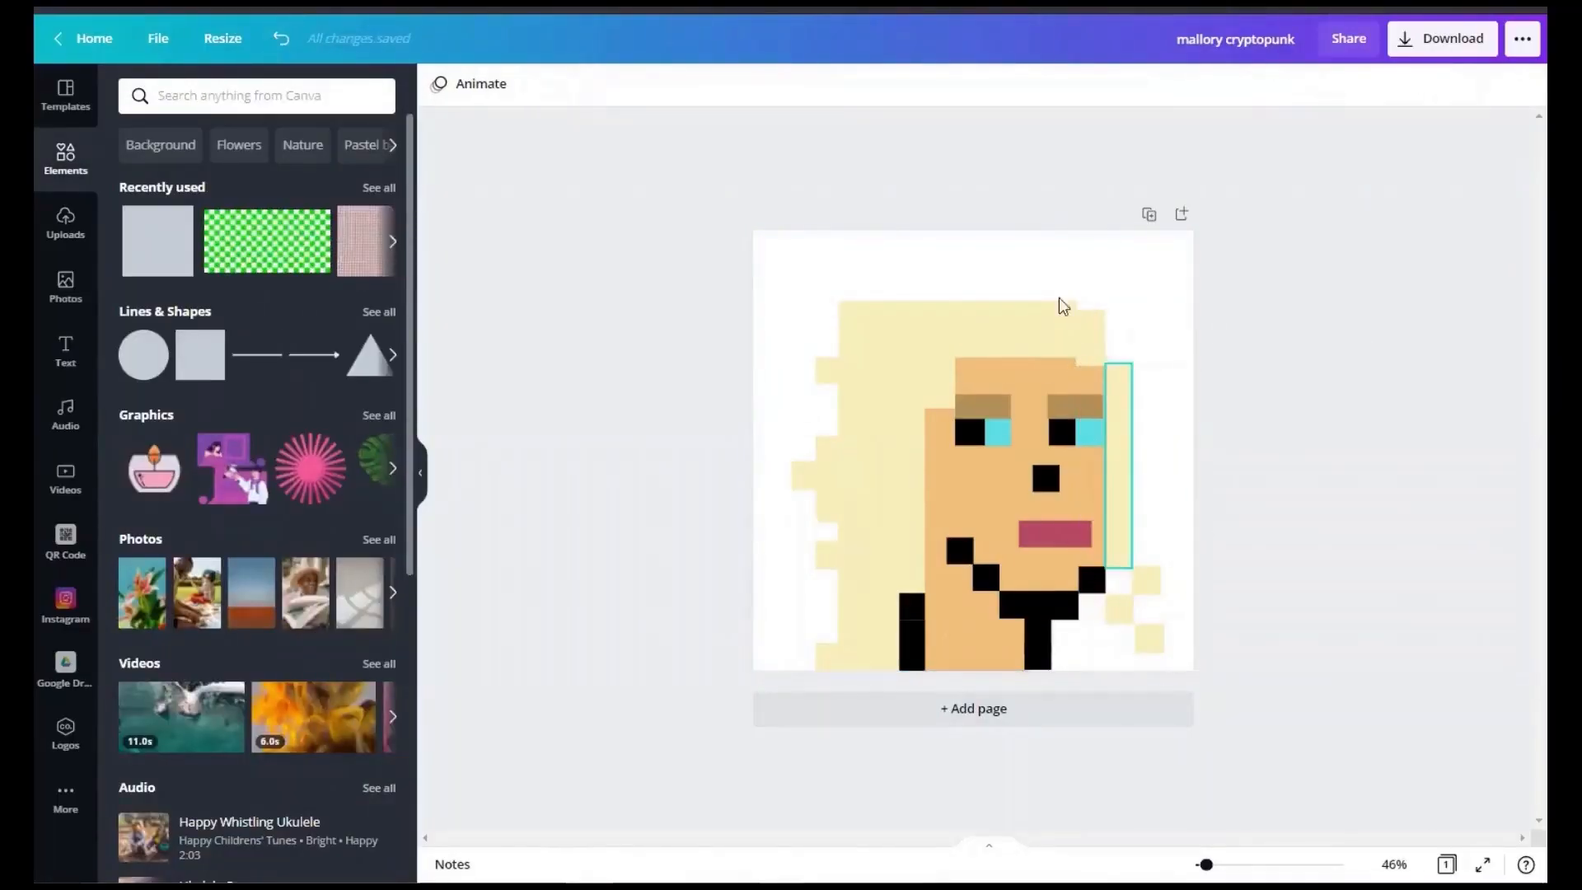
drag(1077, 323, 883, 332)
click(1320, 430)
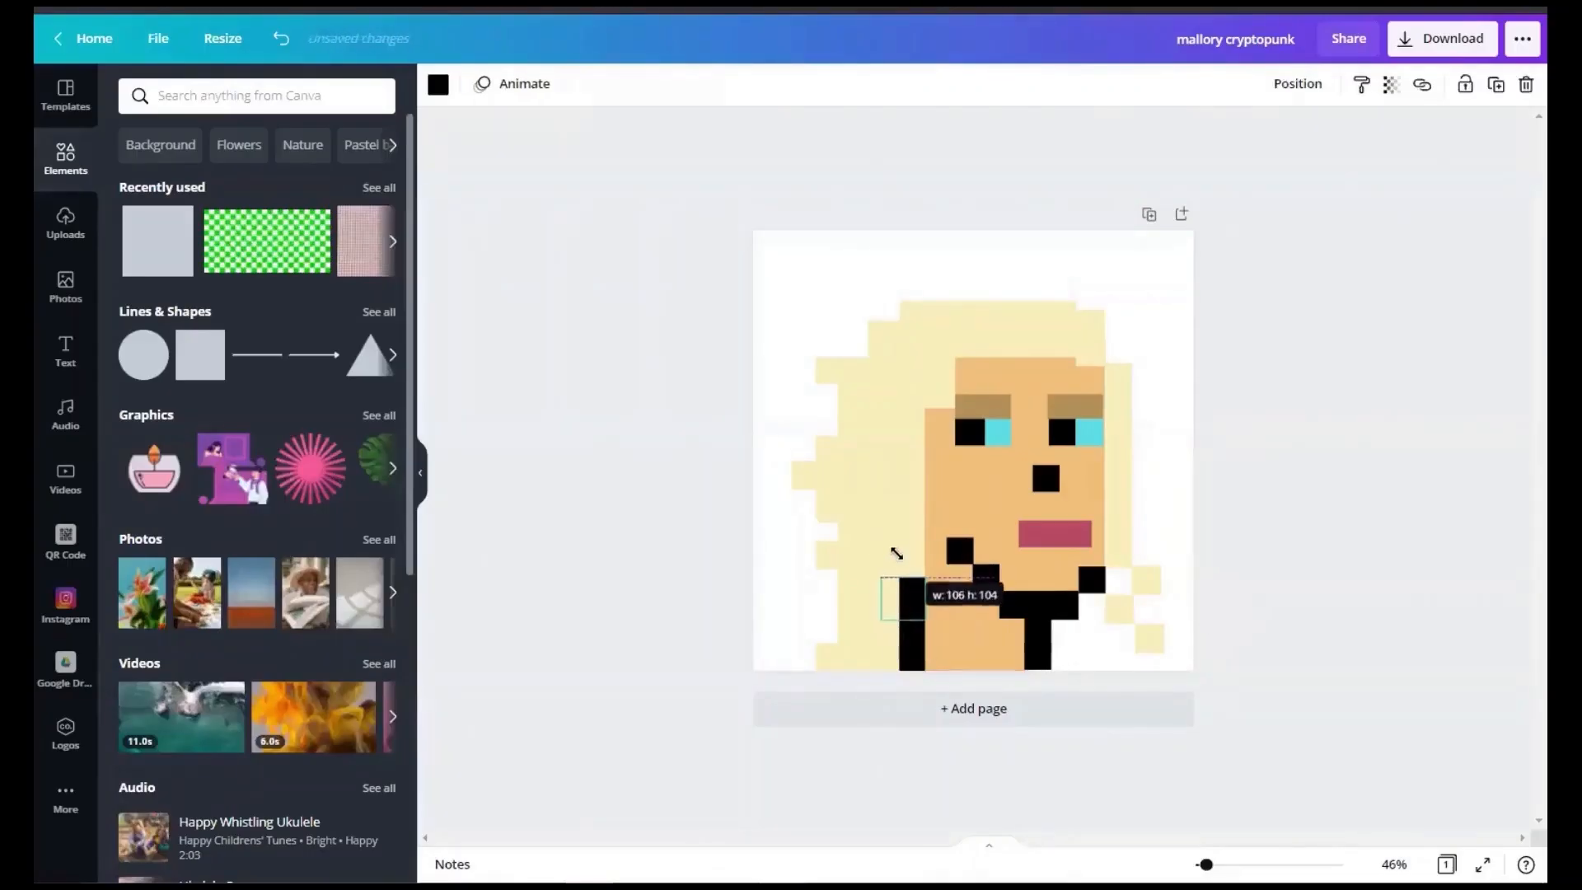
Step: Extend the left black outline upward and replace the wide blonde block beside the cheek with a copy of the narrow hair strip
drag(896, 553, 914, 455)
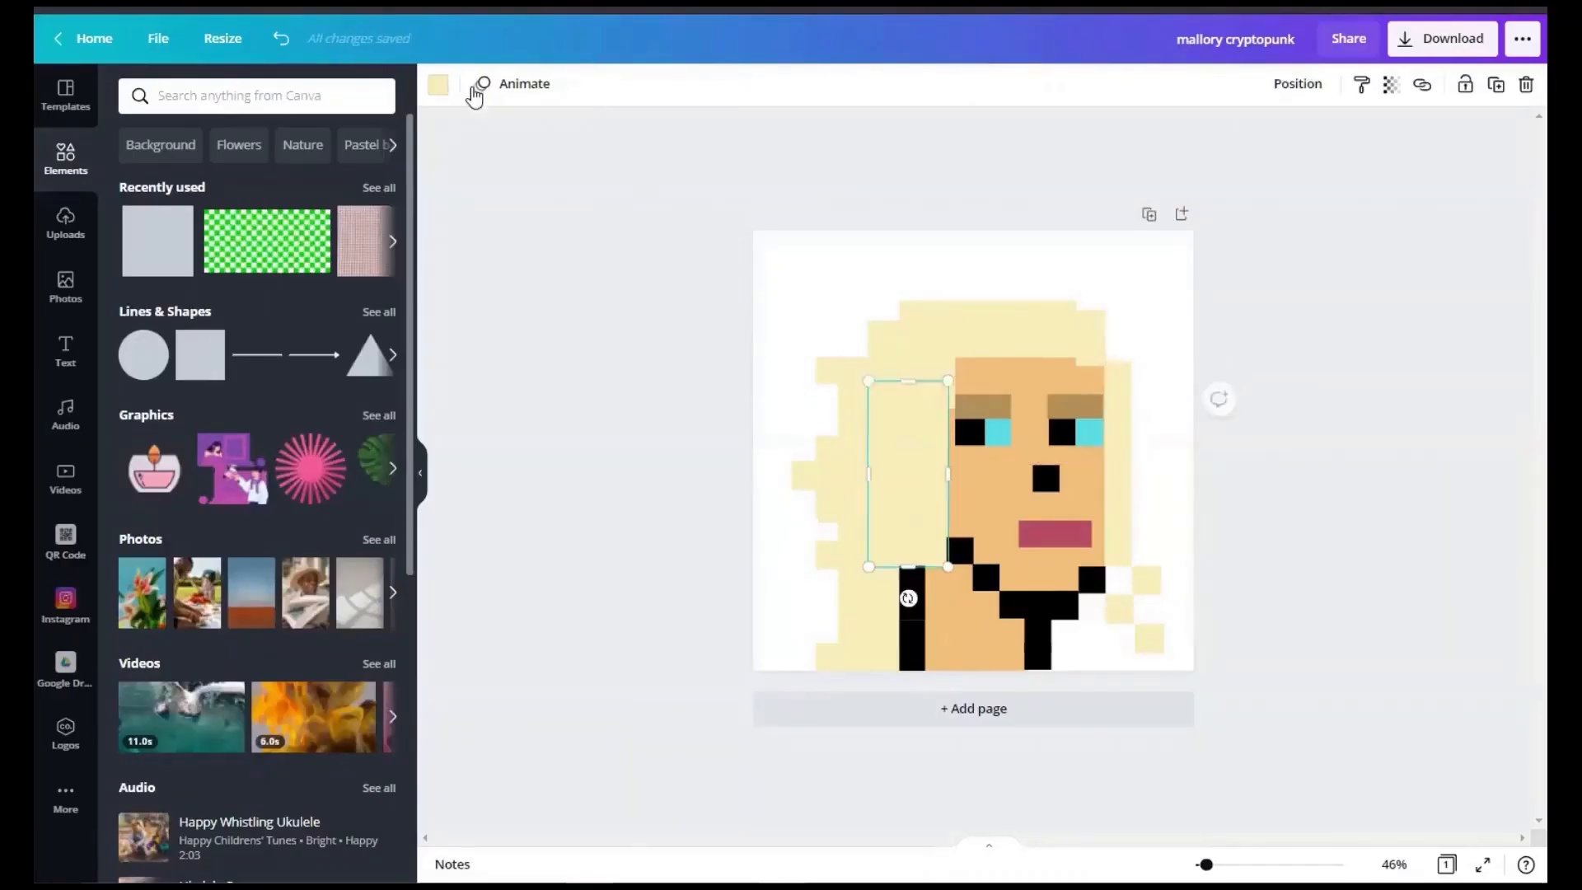
drag(870, 475, 955, 475)
key(Delete)
right_click(846, 409)
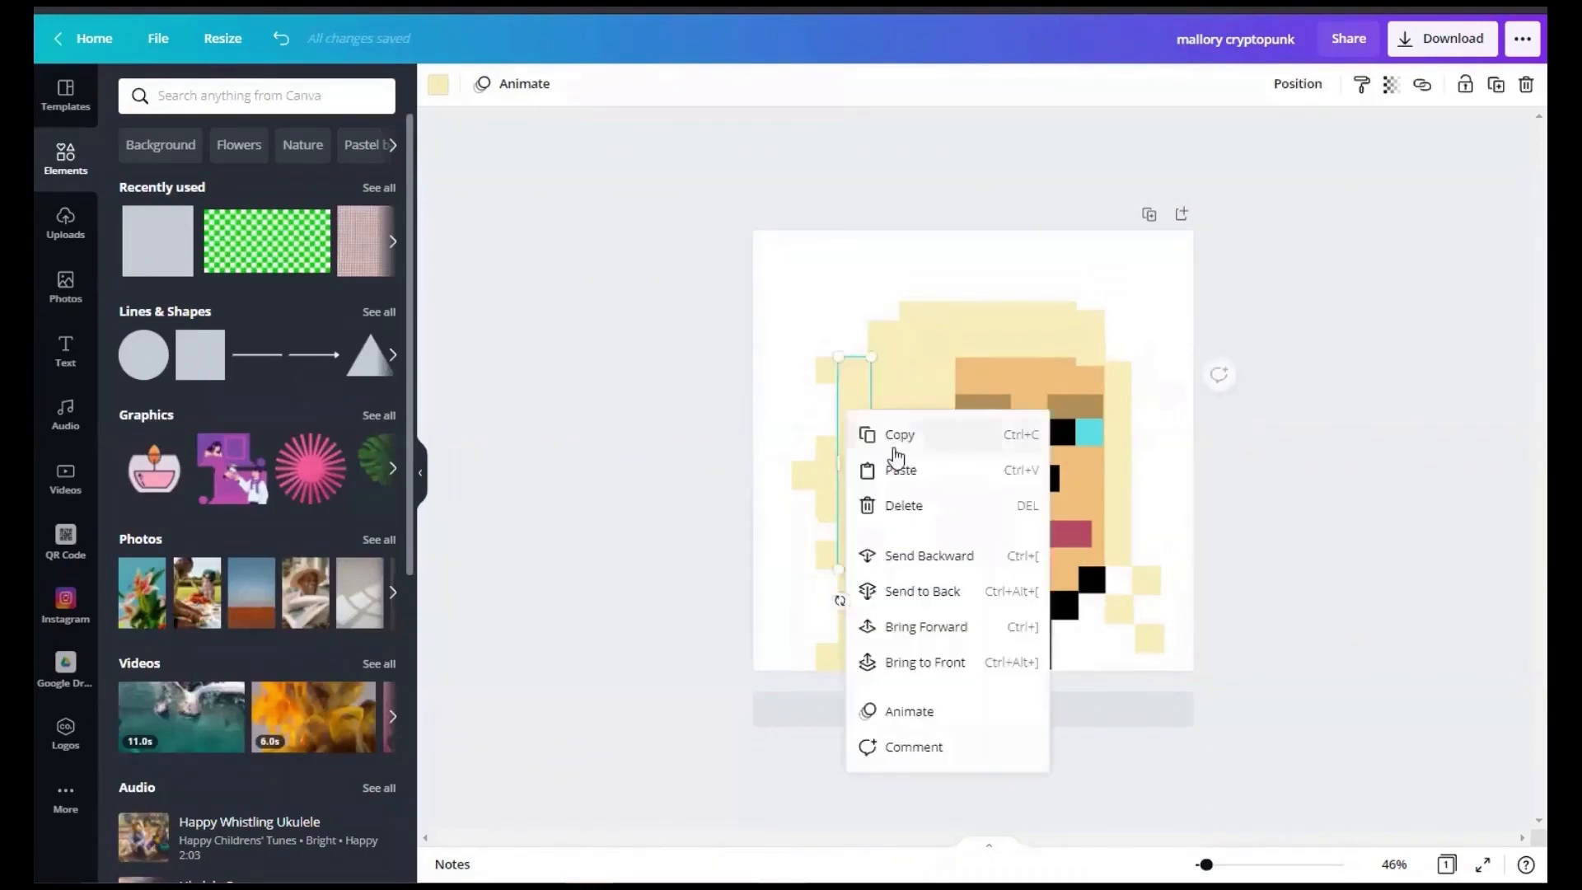
click(893, 463)
mouse_move(870, 441)
mouse_down()
mouse_move(906, 439)
mouse_move(878, 433)
mouse_up()
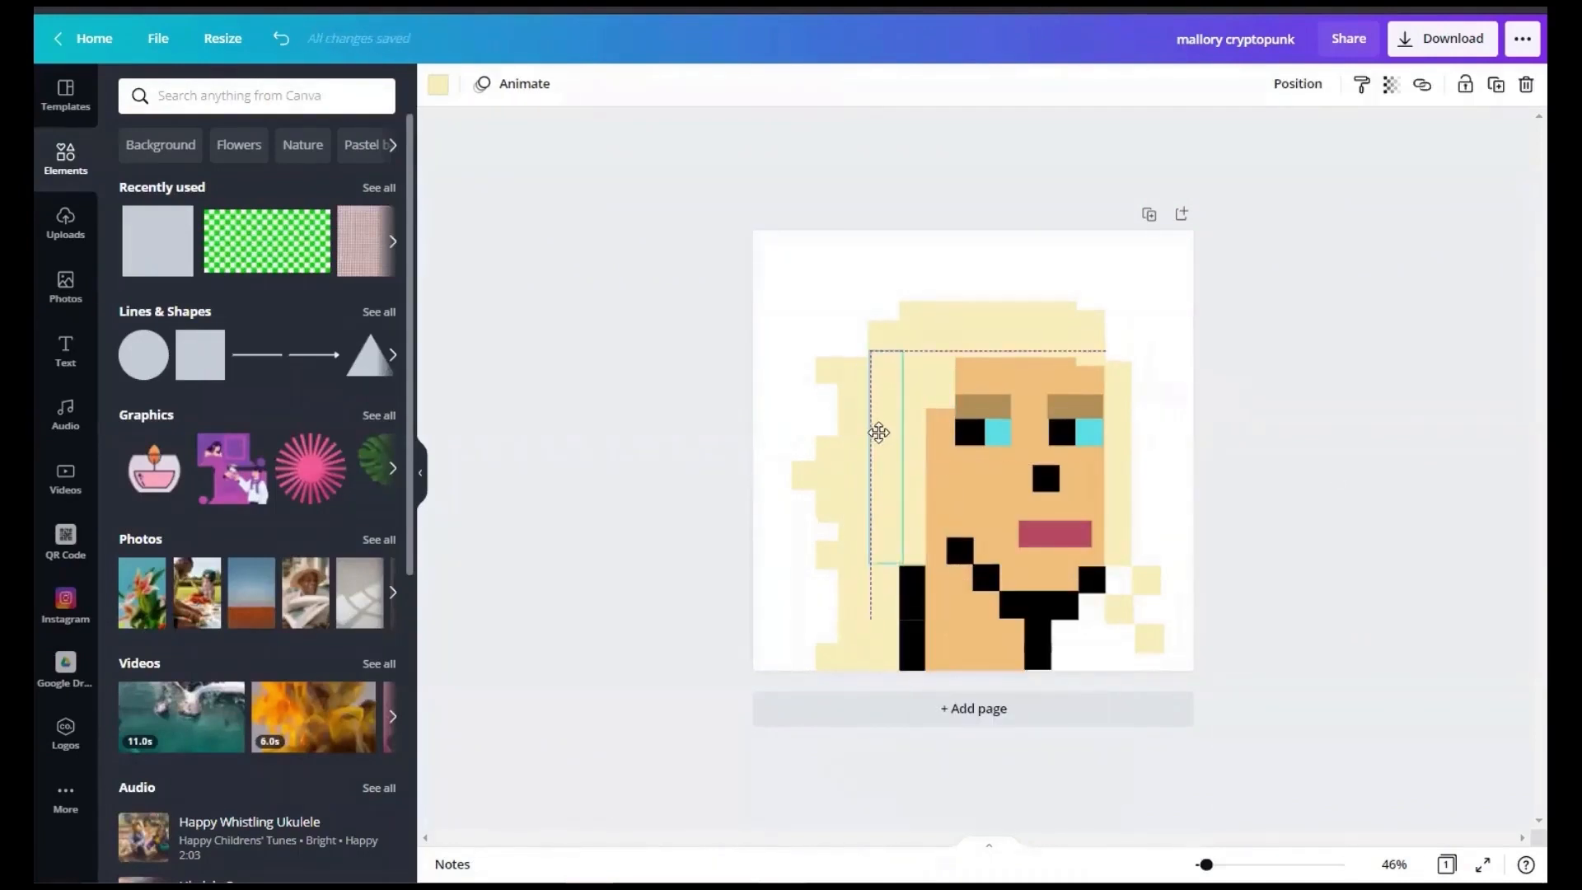
Step: Move the loose blonde squares from beside the jaw back into the left hair and straighten its edge
drag(1112, 598, 831, 326)
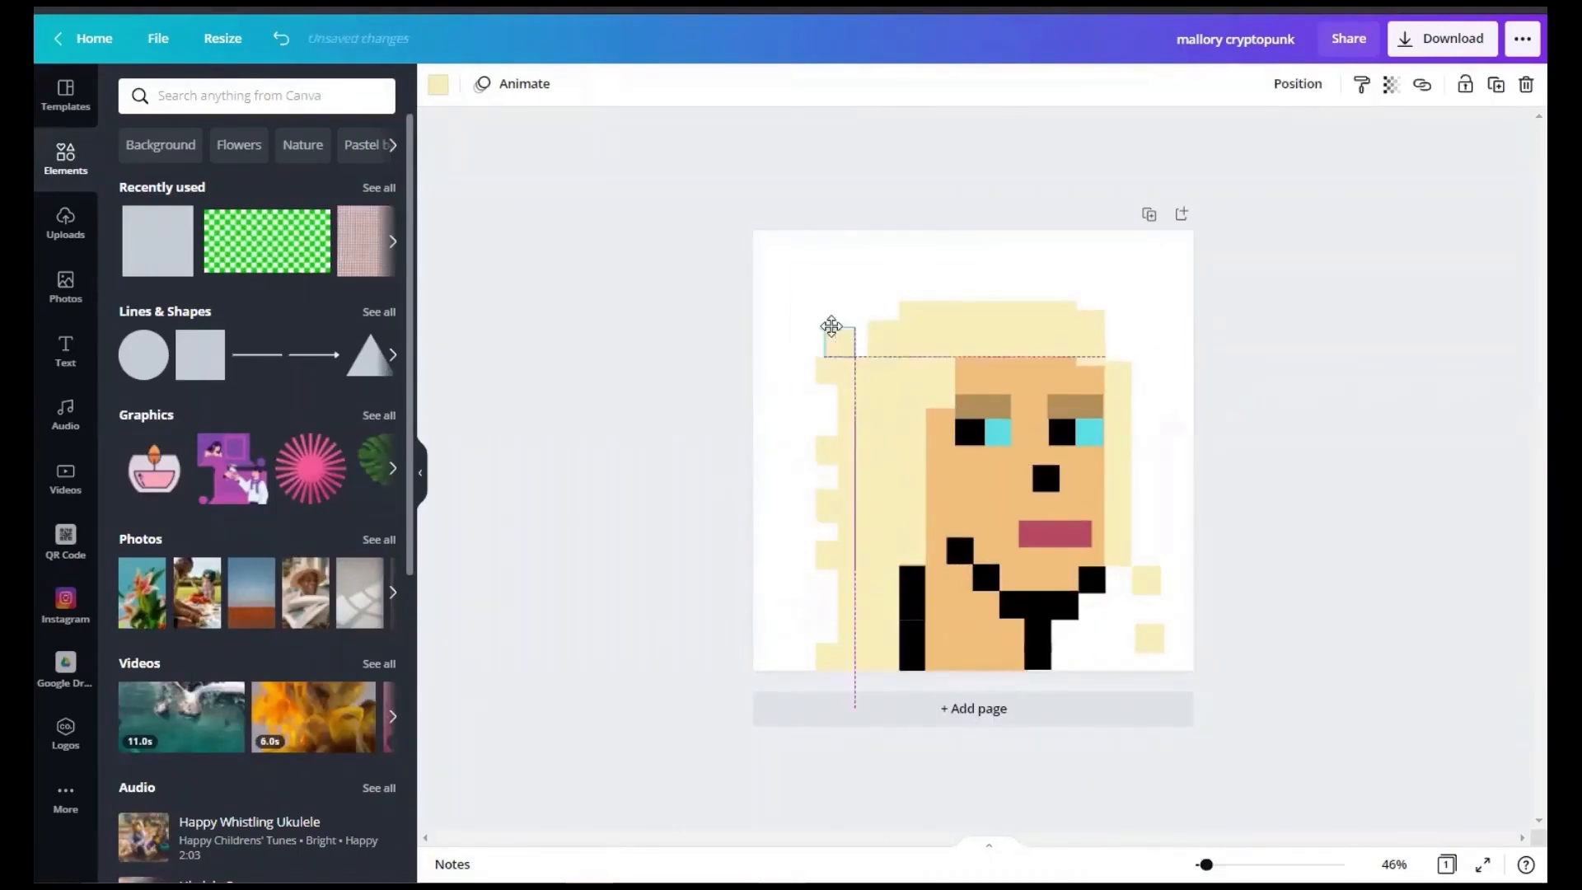
drag(1147, 647, 824, 494)
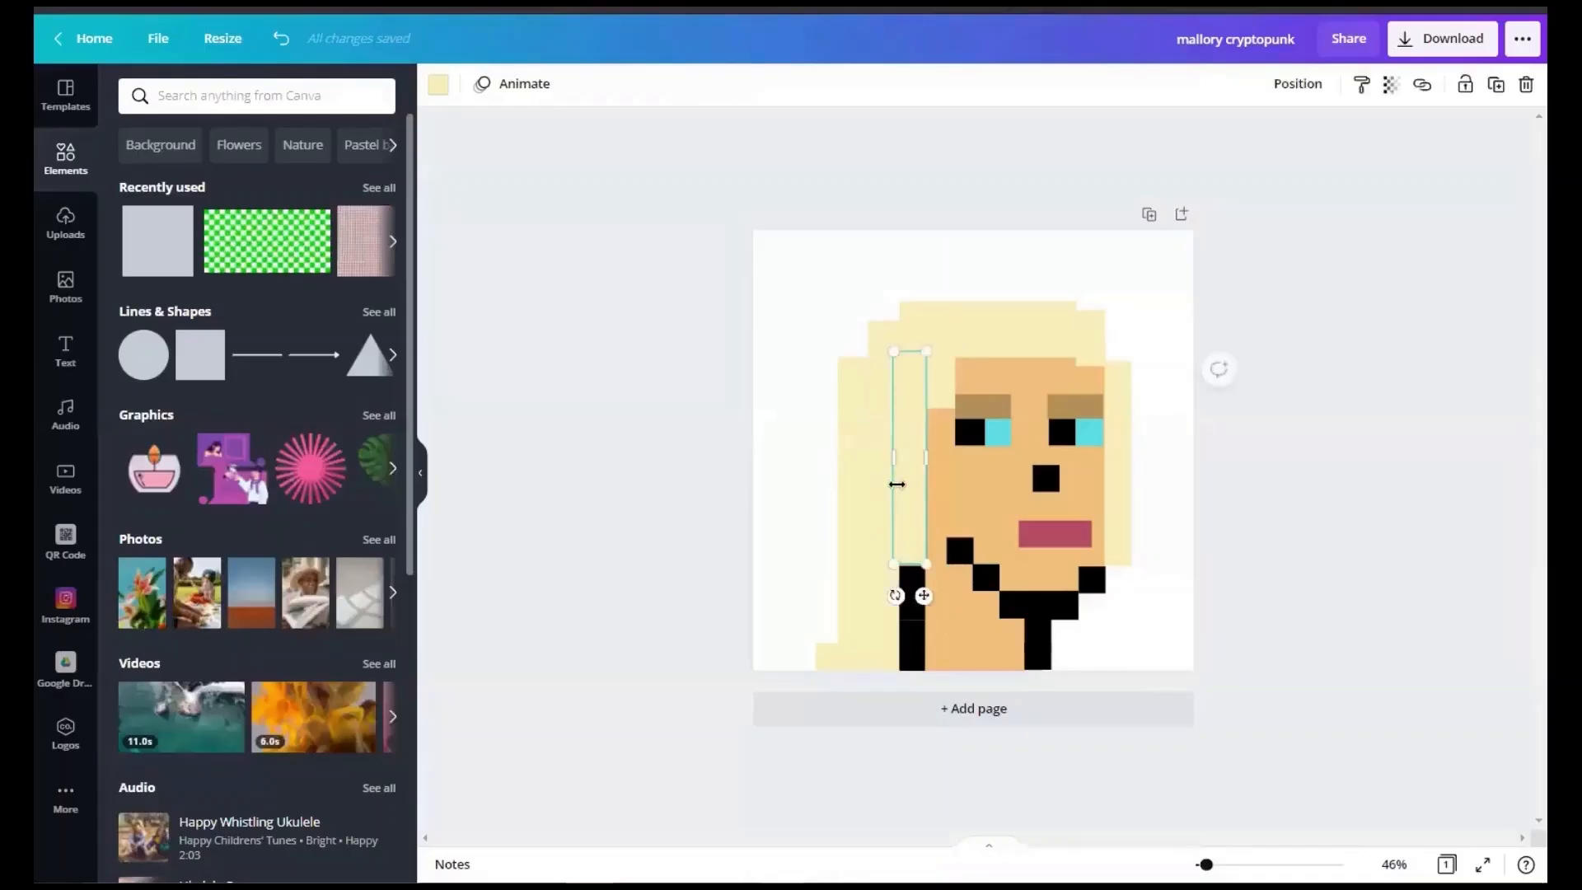
key(Escape)
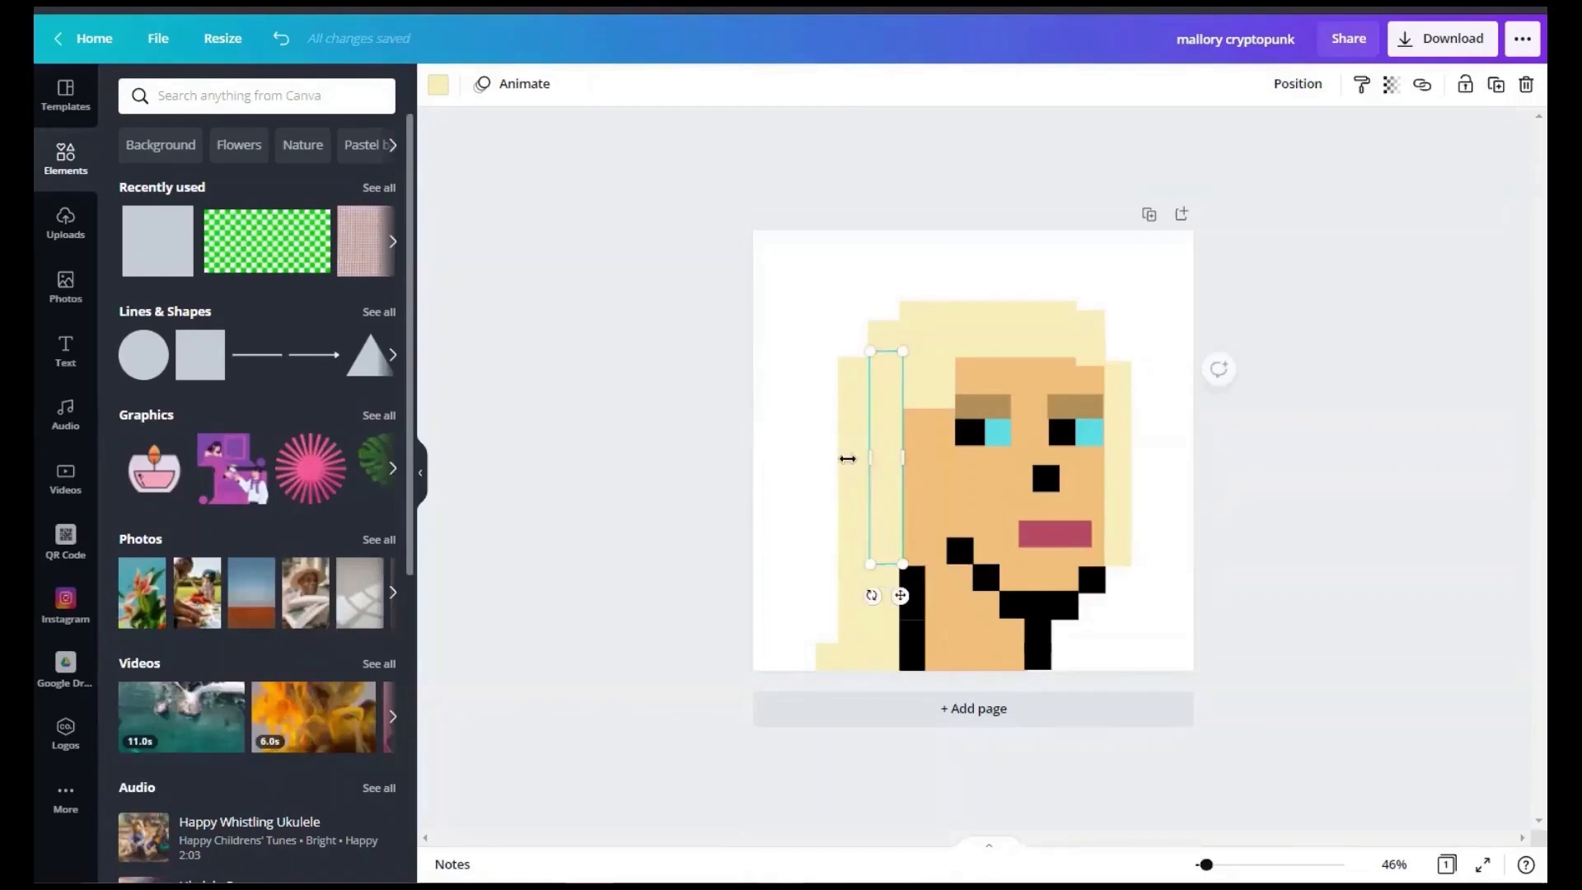
Step: Adjust the black square at the left end of the jaw and raise the hair block beside the forehead
drag(955, 546, 945, 536)
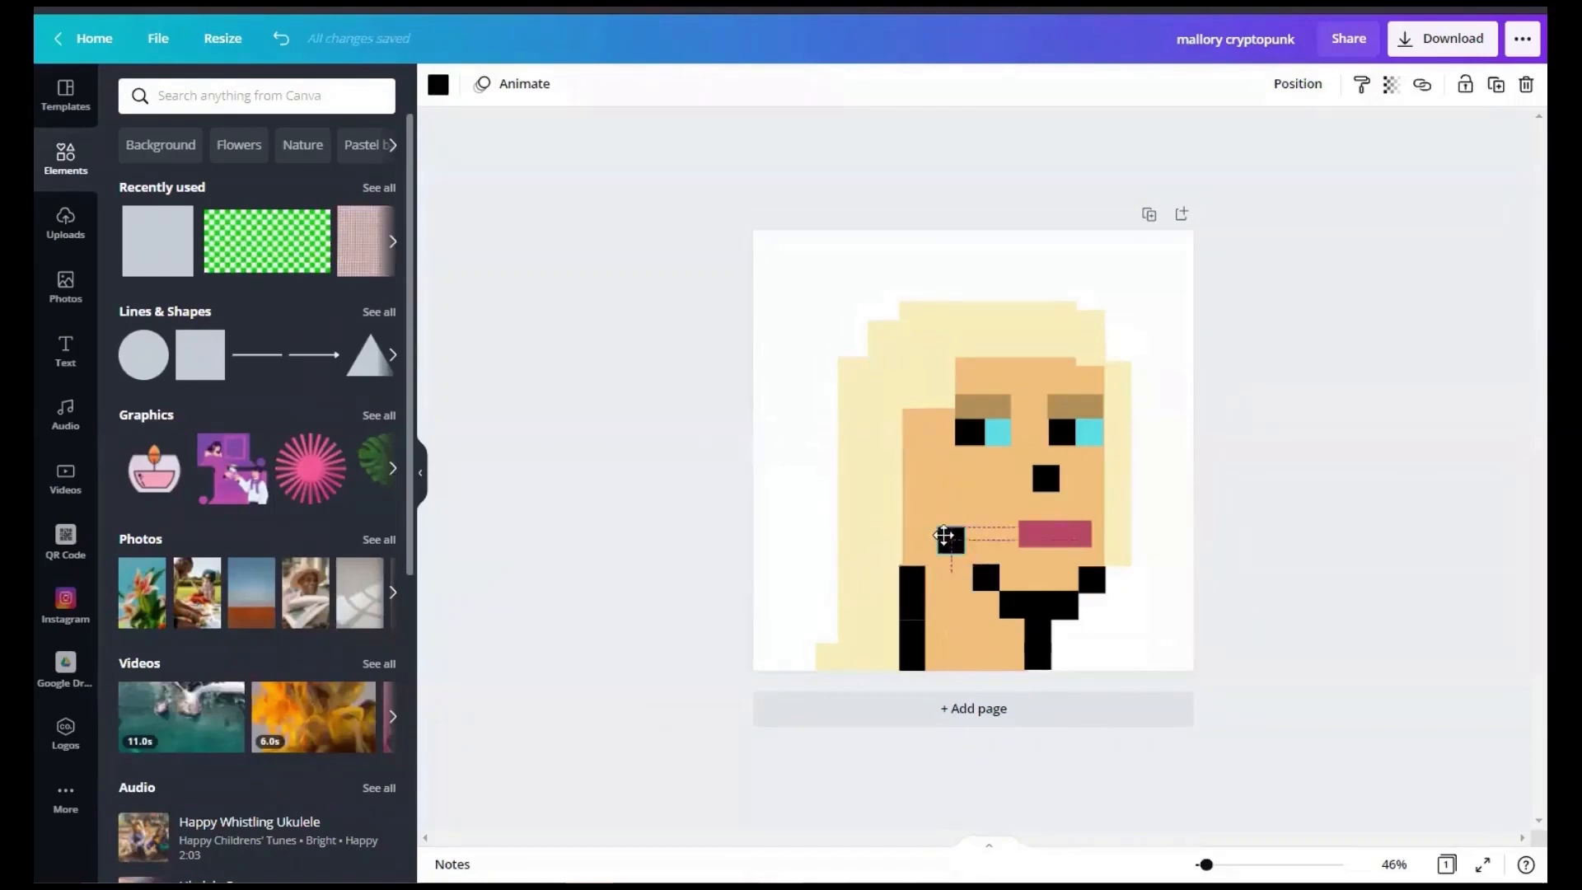
drag(931, 371, 910, 323)
click(1353, 381)
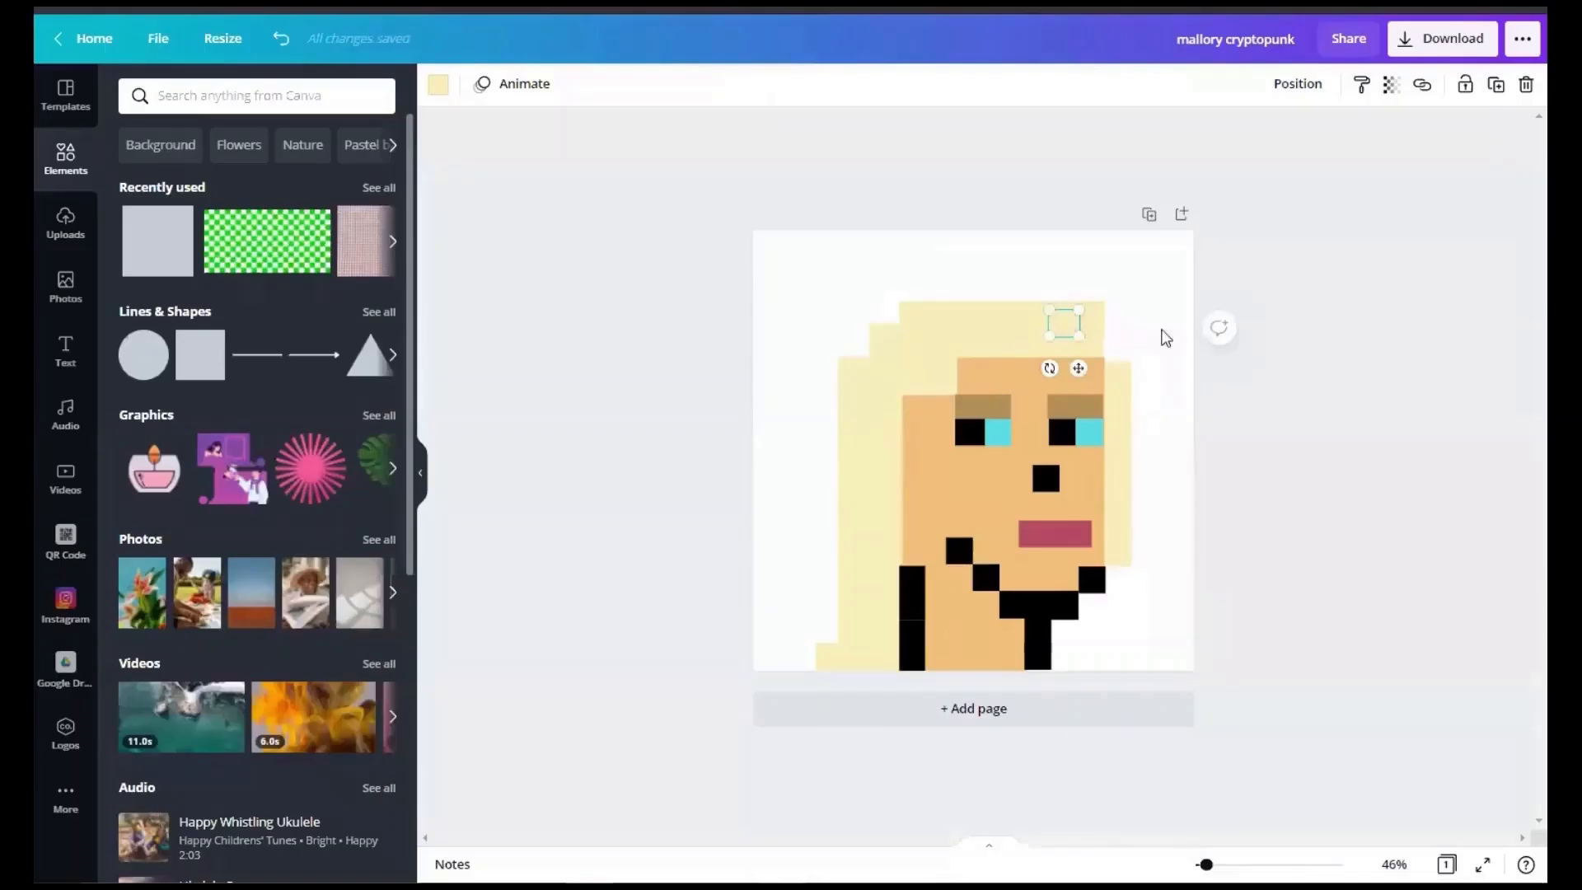
Step: Duplicate the black square at the right end of the jaw and place the copy diagonally above it
right_click(1093, 580)
click(1100, 577)
drag(1101, 584, 1113, 551)
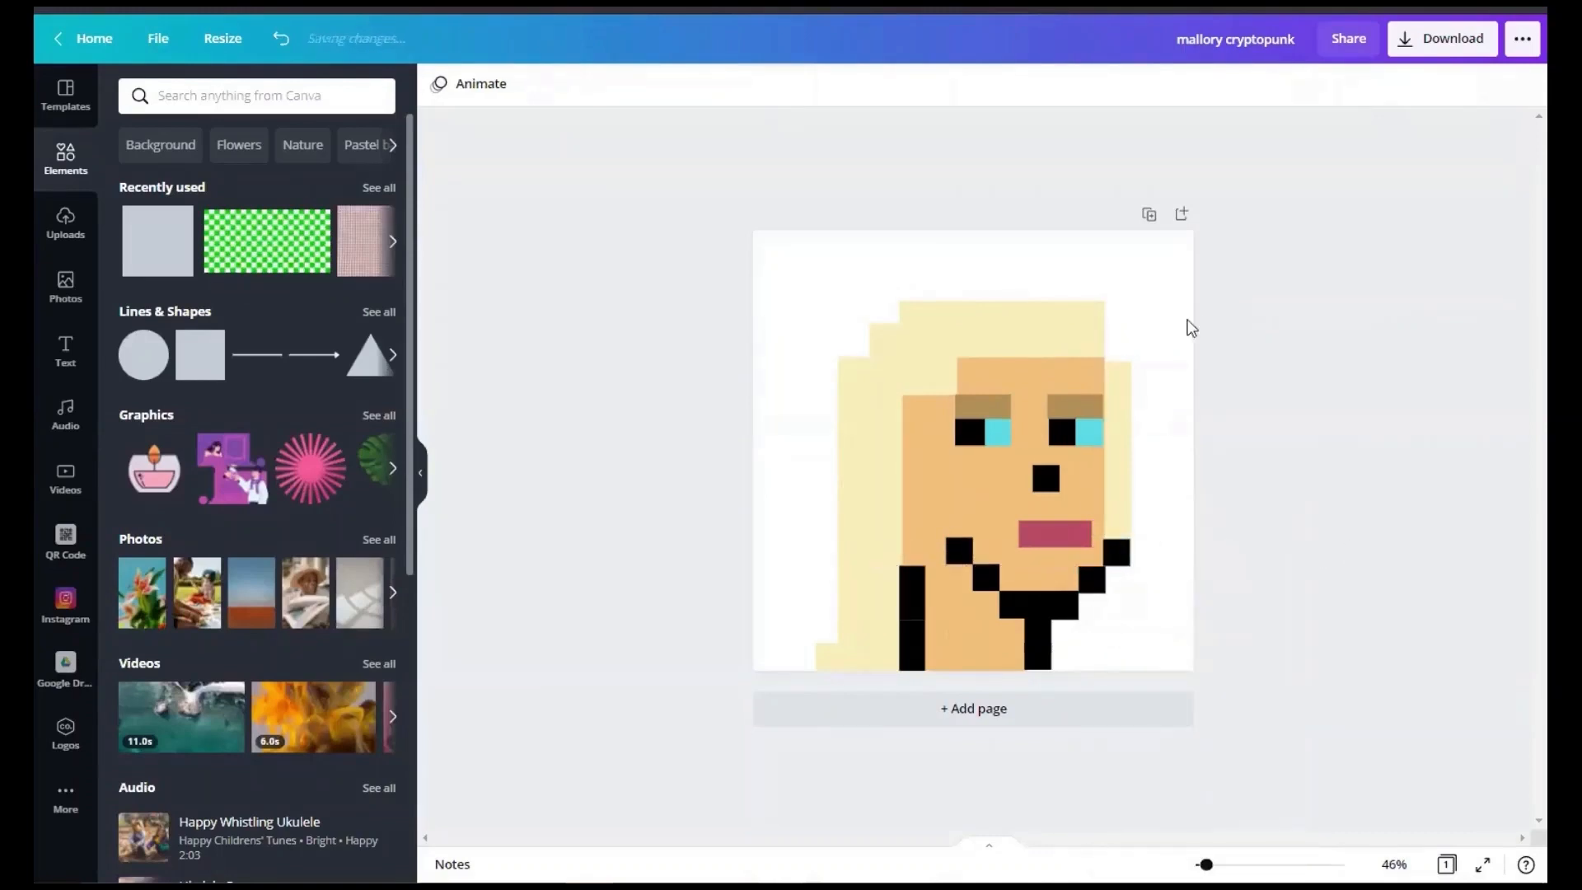
Step: Widen the face by moving the right hair strip outward, extending the skin to it and shifting the right eye right
mouse_move(1117, 421)
mouse_down()
mouse_move(1144, 421)
mouse_move(1120, 439)
mouse_up()
drag(1104, 356, 1105, 358)
click(1151, 441)
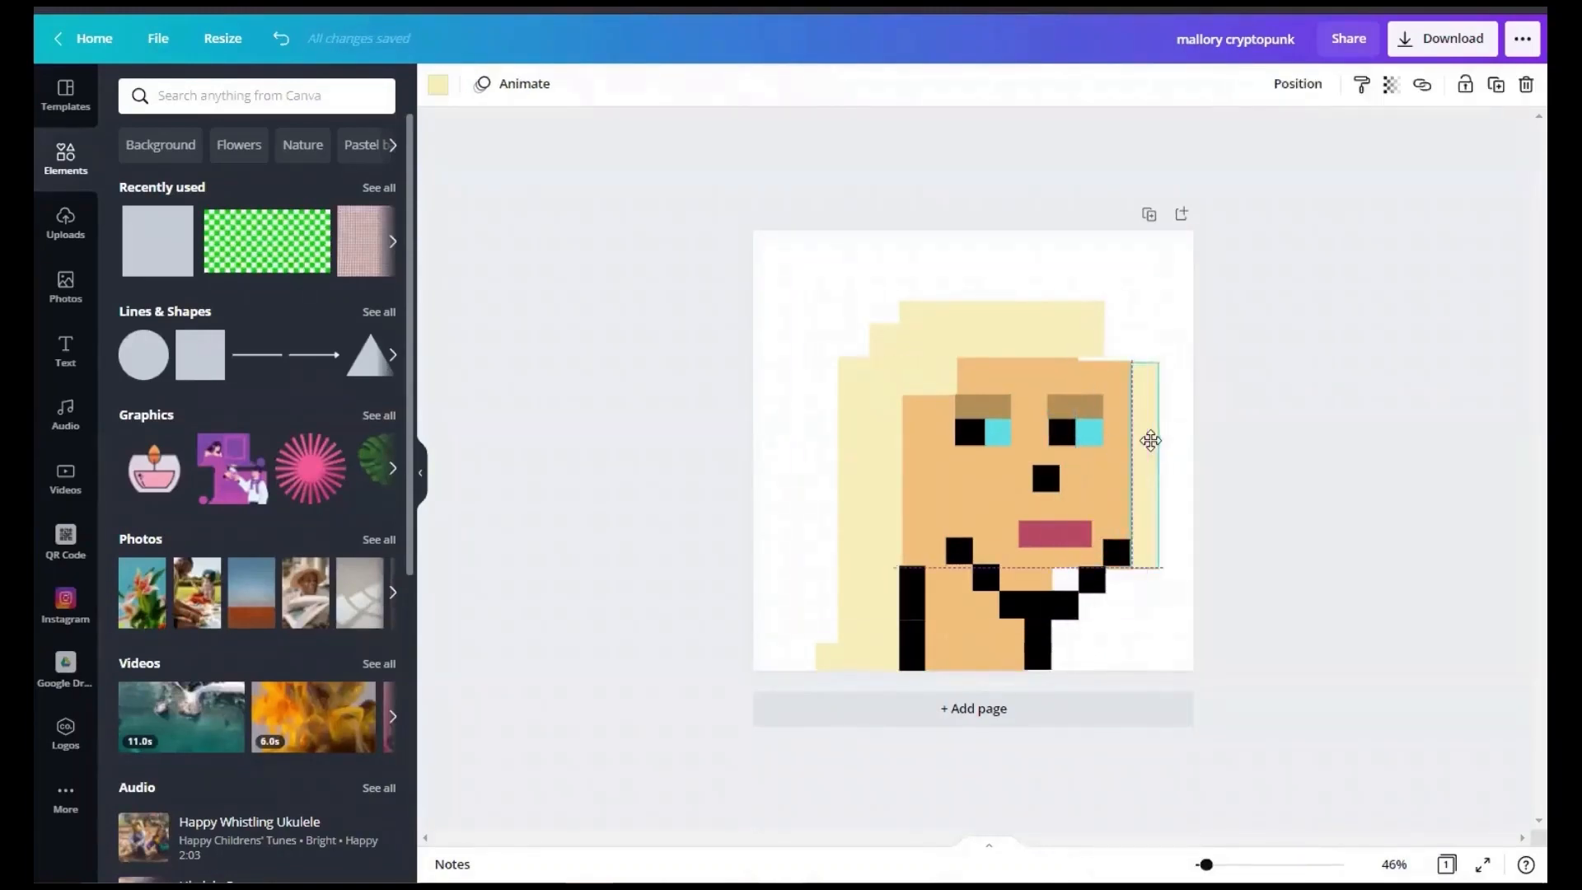
drag(1102, 432, 1104, 431)
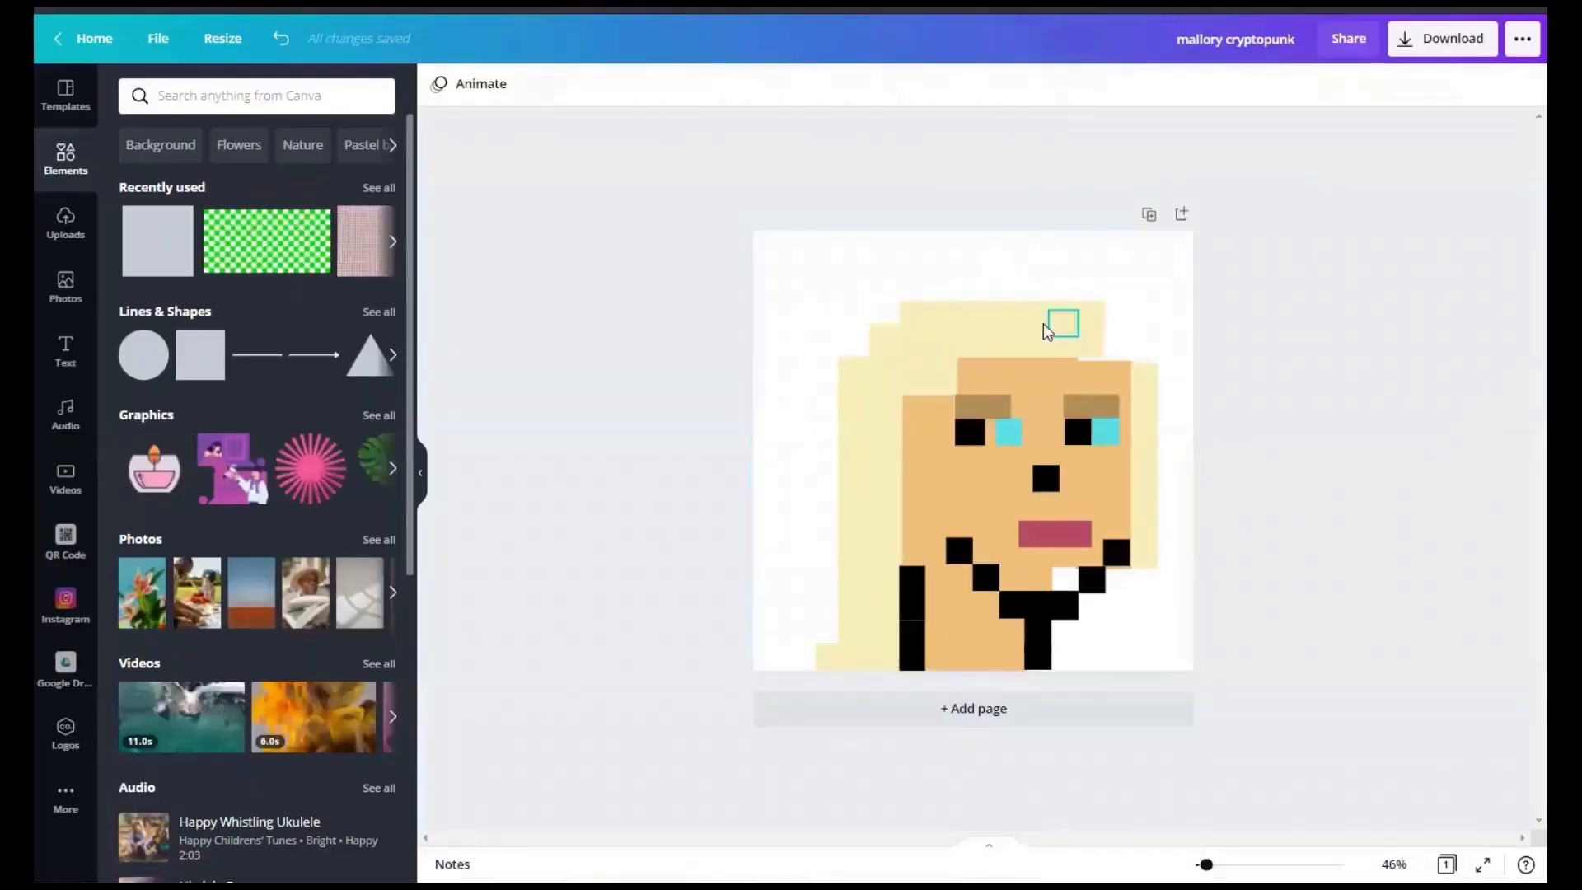
Step: Move the top hair band and blonde squares up off the head and extend the forehead skin upward
drag(1034, 328, 1042, 258)
drag(1089, 338, 1149, 268)
drag(1090, 318, 1022, 336)
click(1018, 376)
click(1104, 379)
click(1022, 376)
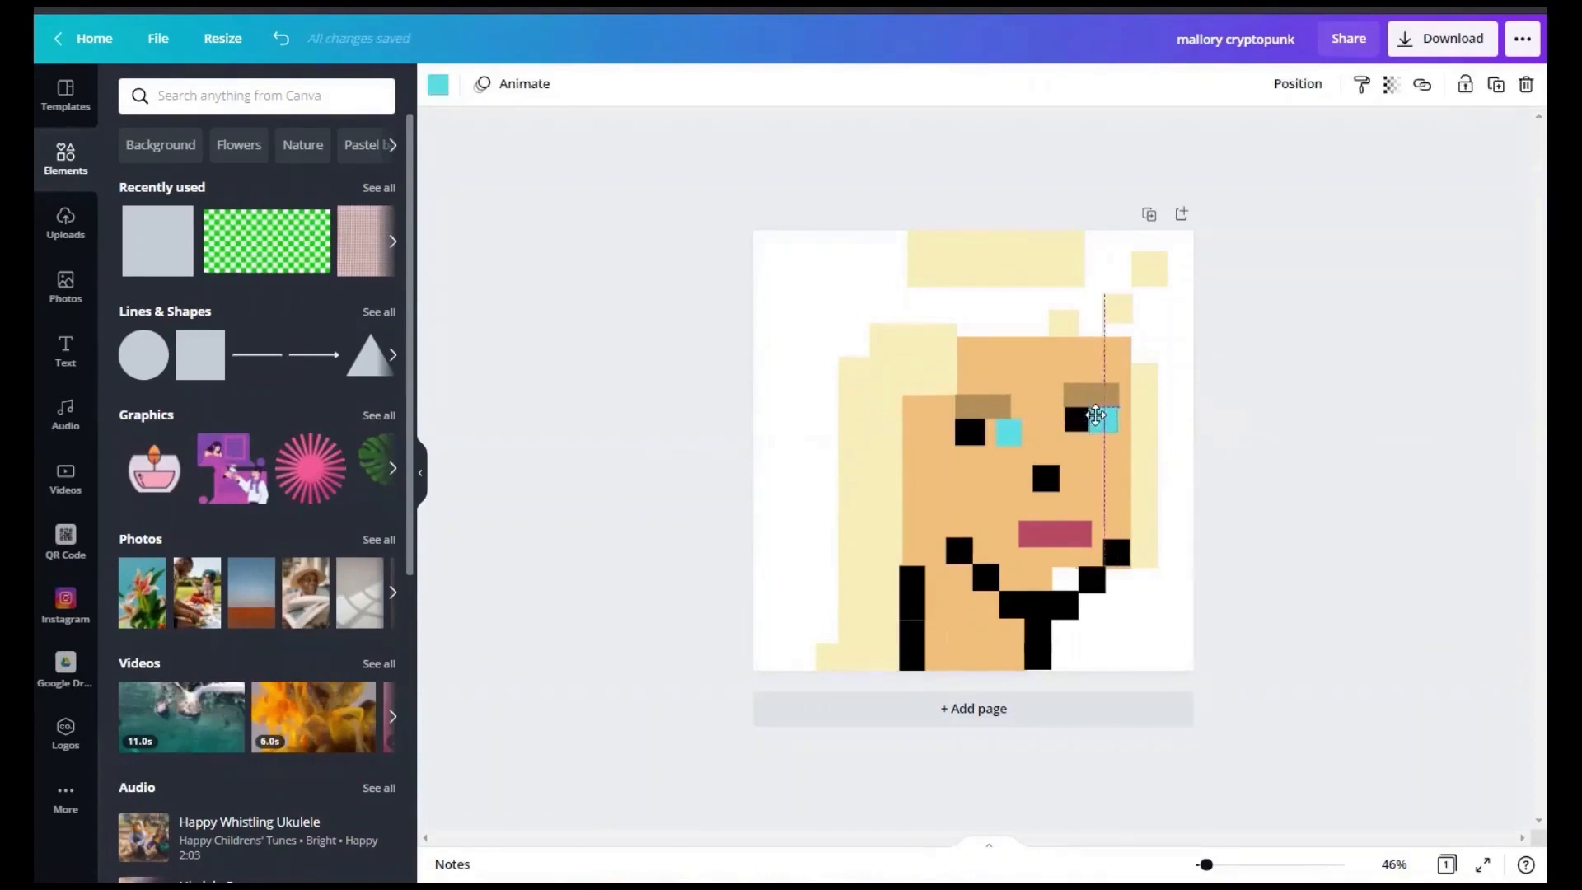
Step: Raise and realign both eyes with their eyebrows, and move the upper-left hair block up off the forehead
drag(1076, 422, 1101, 421)
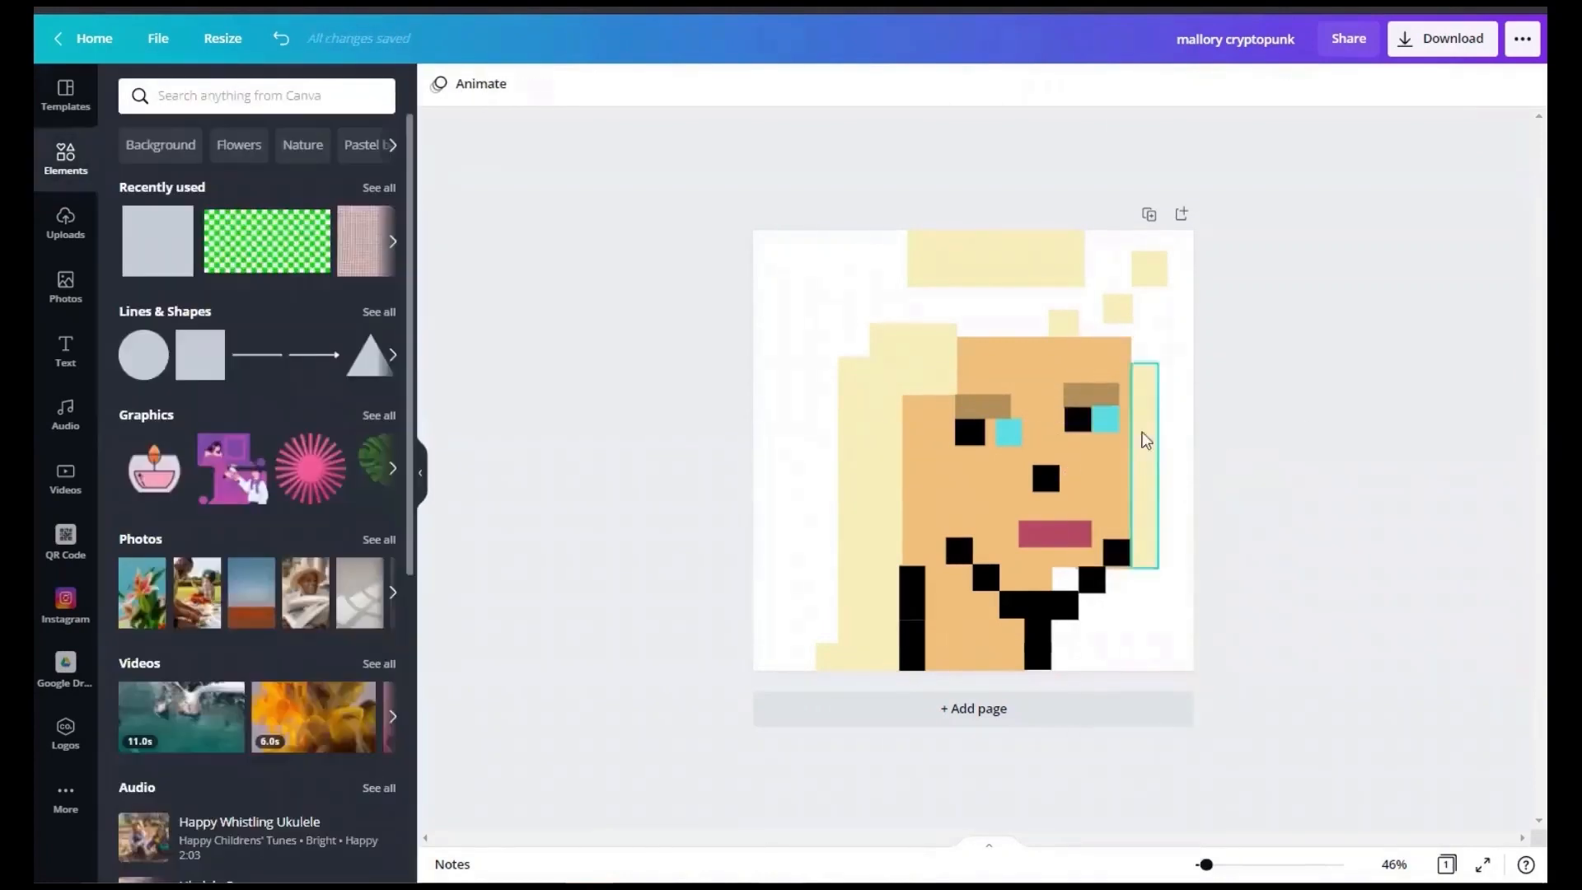
drag(984, 406, 995, 390)
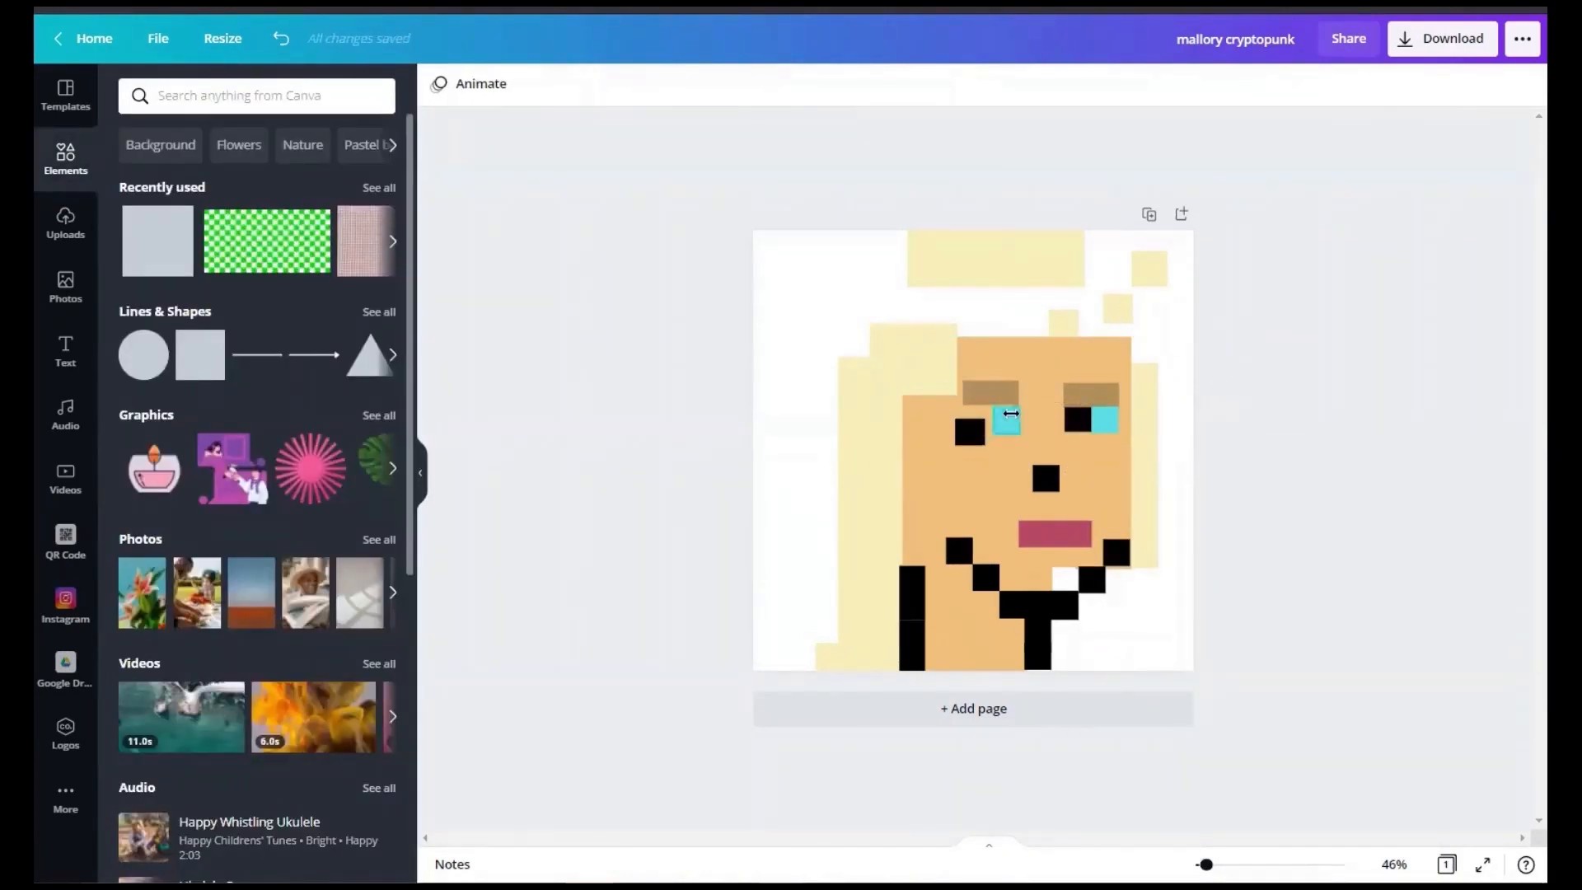
drag(913, 359, 886, 316)
drag(993, 391, 975, 393)
click(1078, 419)
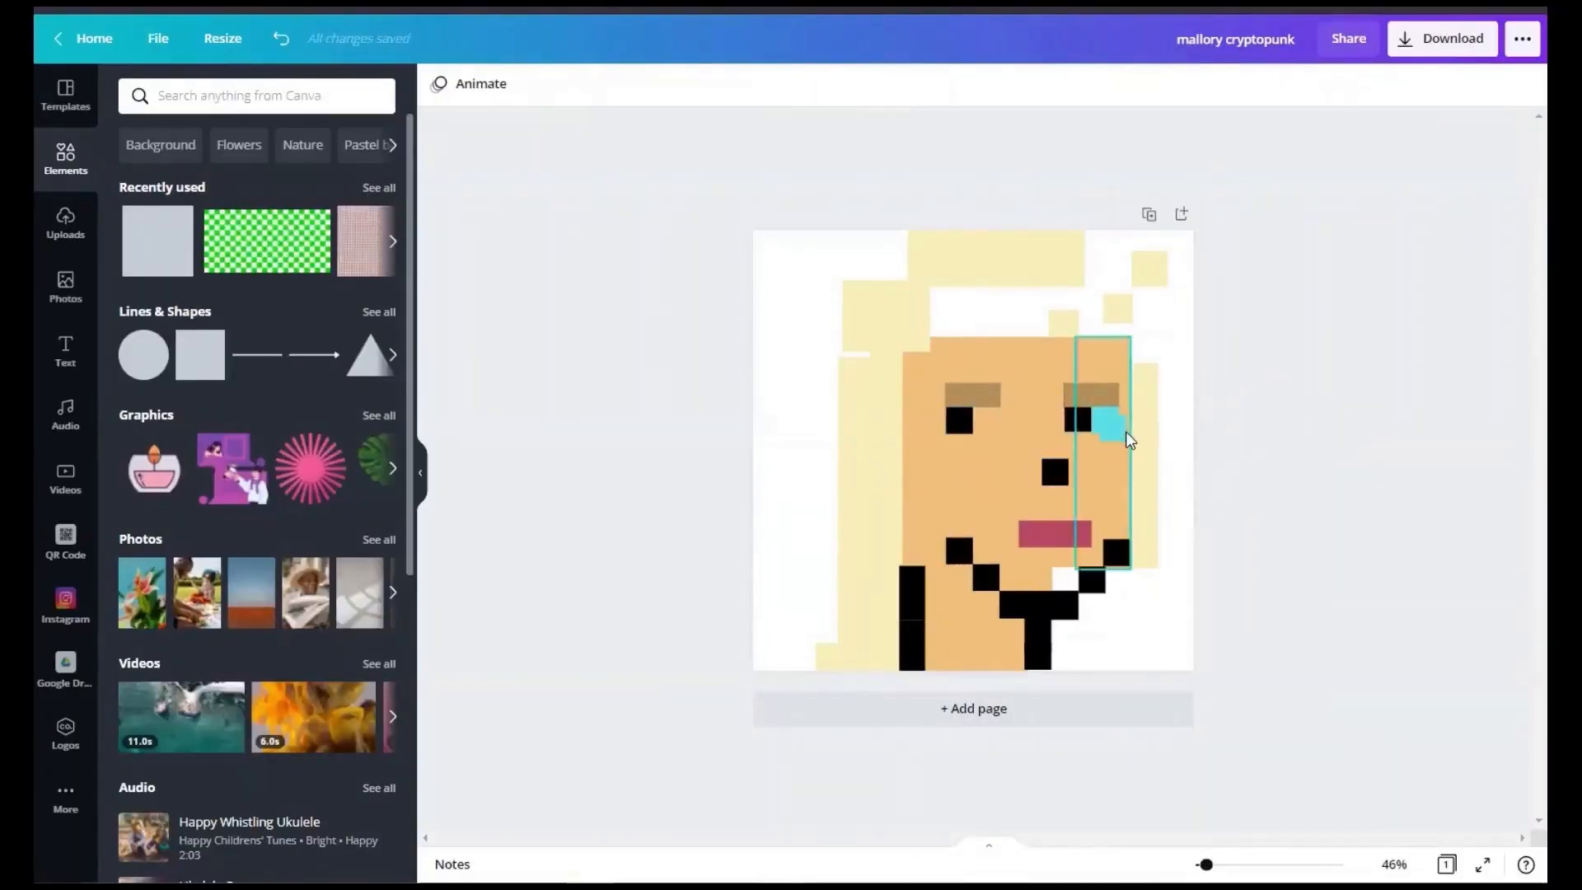
drag(973, 385, 973, 377)
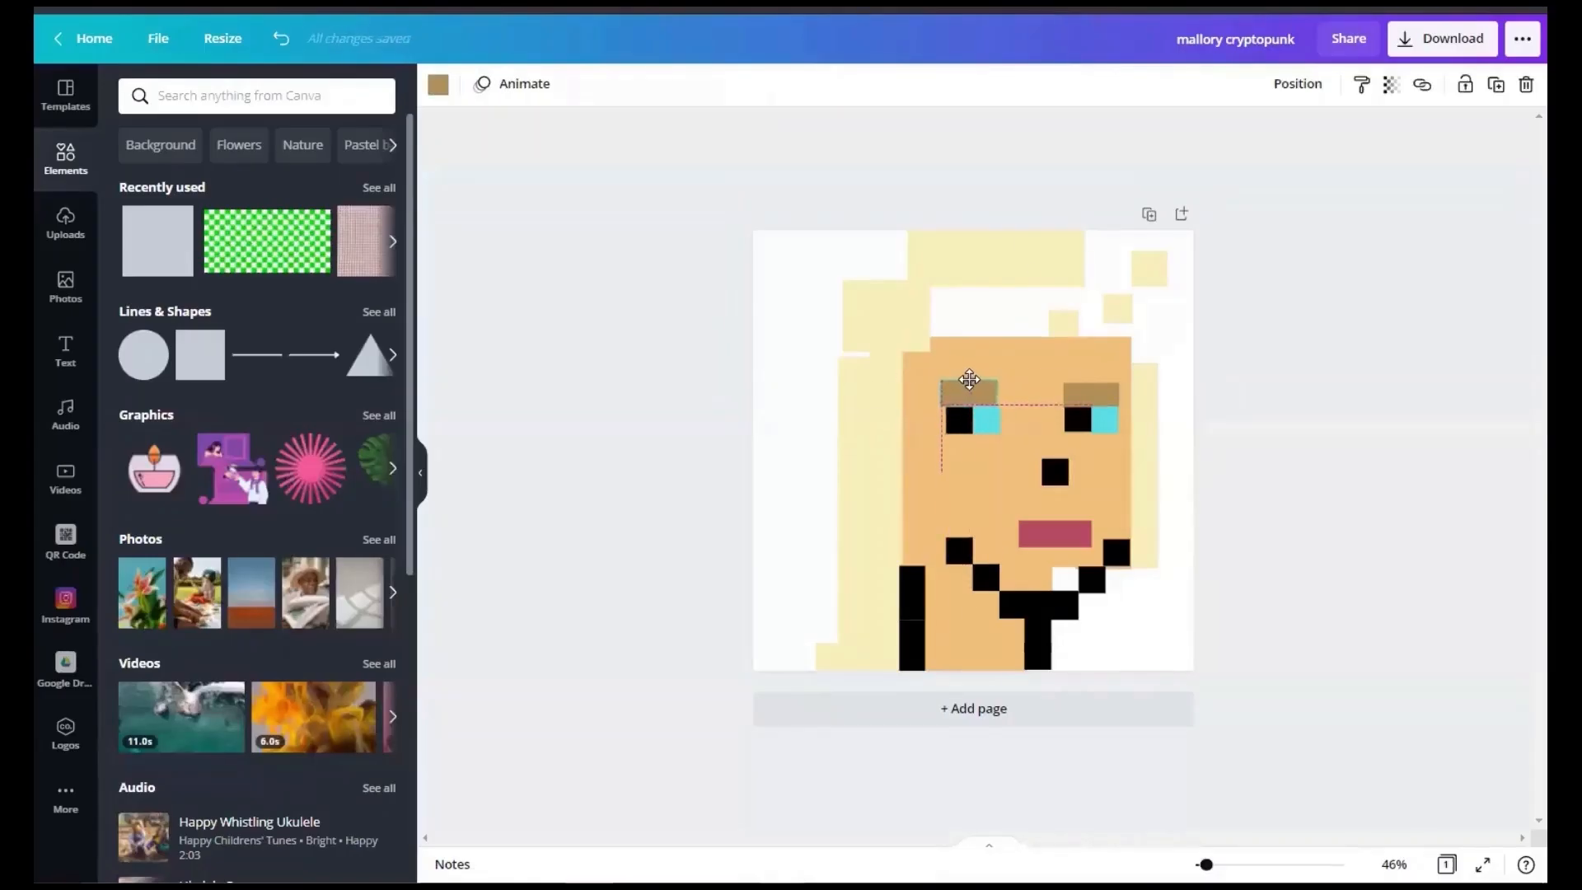
click(966, 419)
click(1442, 592)
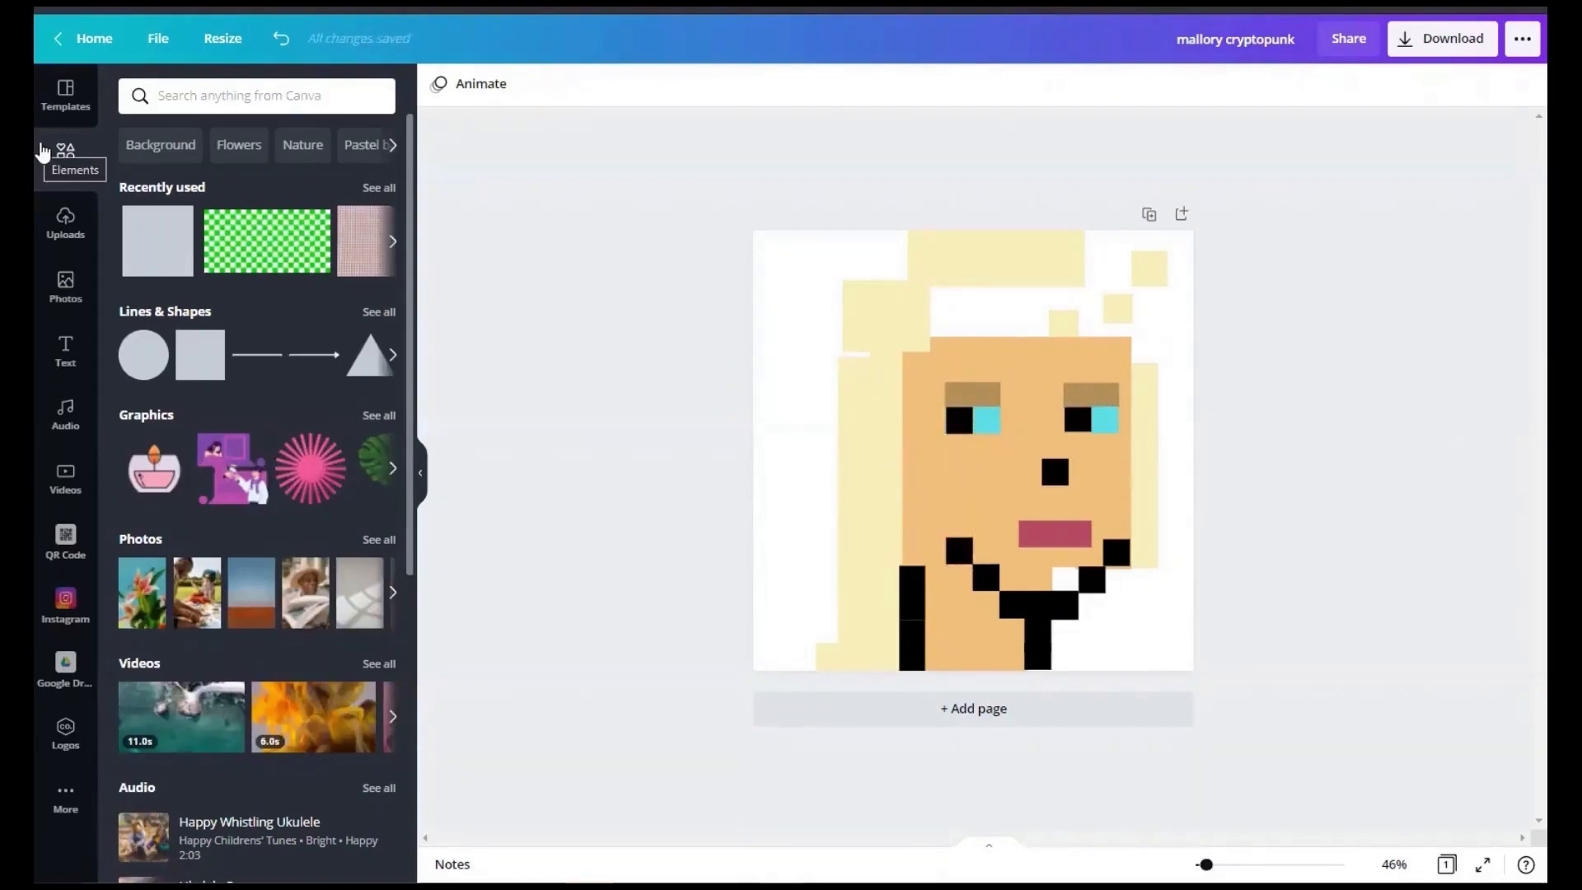
Step: Move both eyes and eyebrows higher on the face and set the two pairs level with each other
drag(959, 393, 1016, 340)
scroll(993, 404, up, 5)
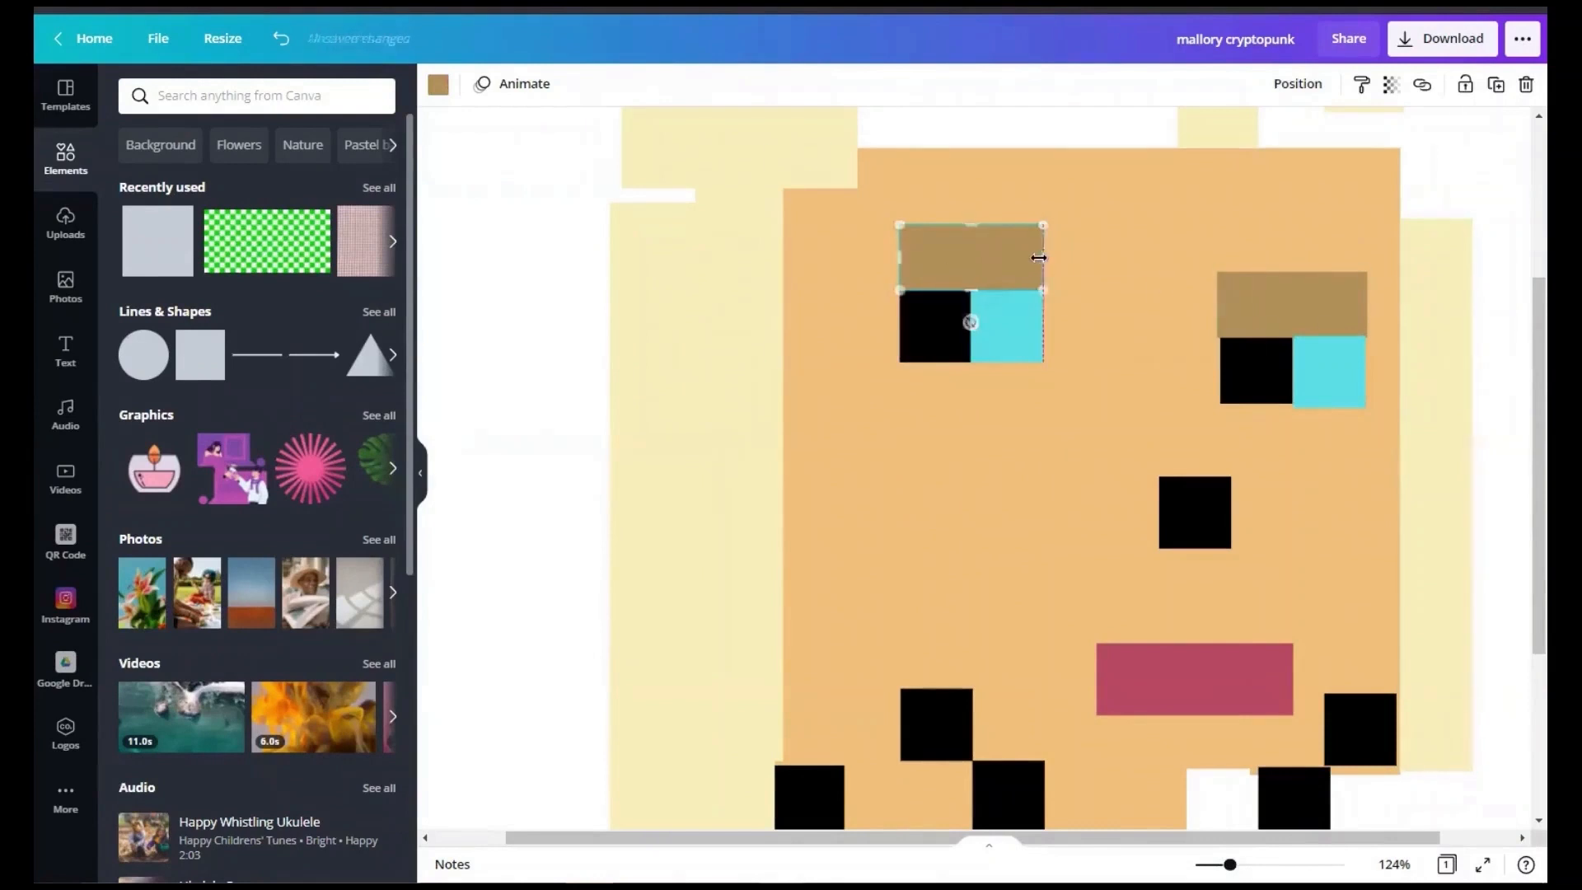
drag(1249, 374, 1240, 328)
drag(1329, 384, 1313, 335)
scroll(1288, 538, down, 3)
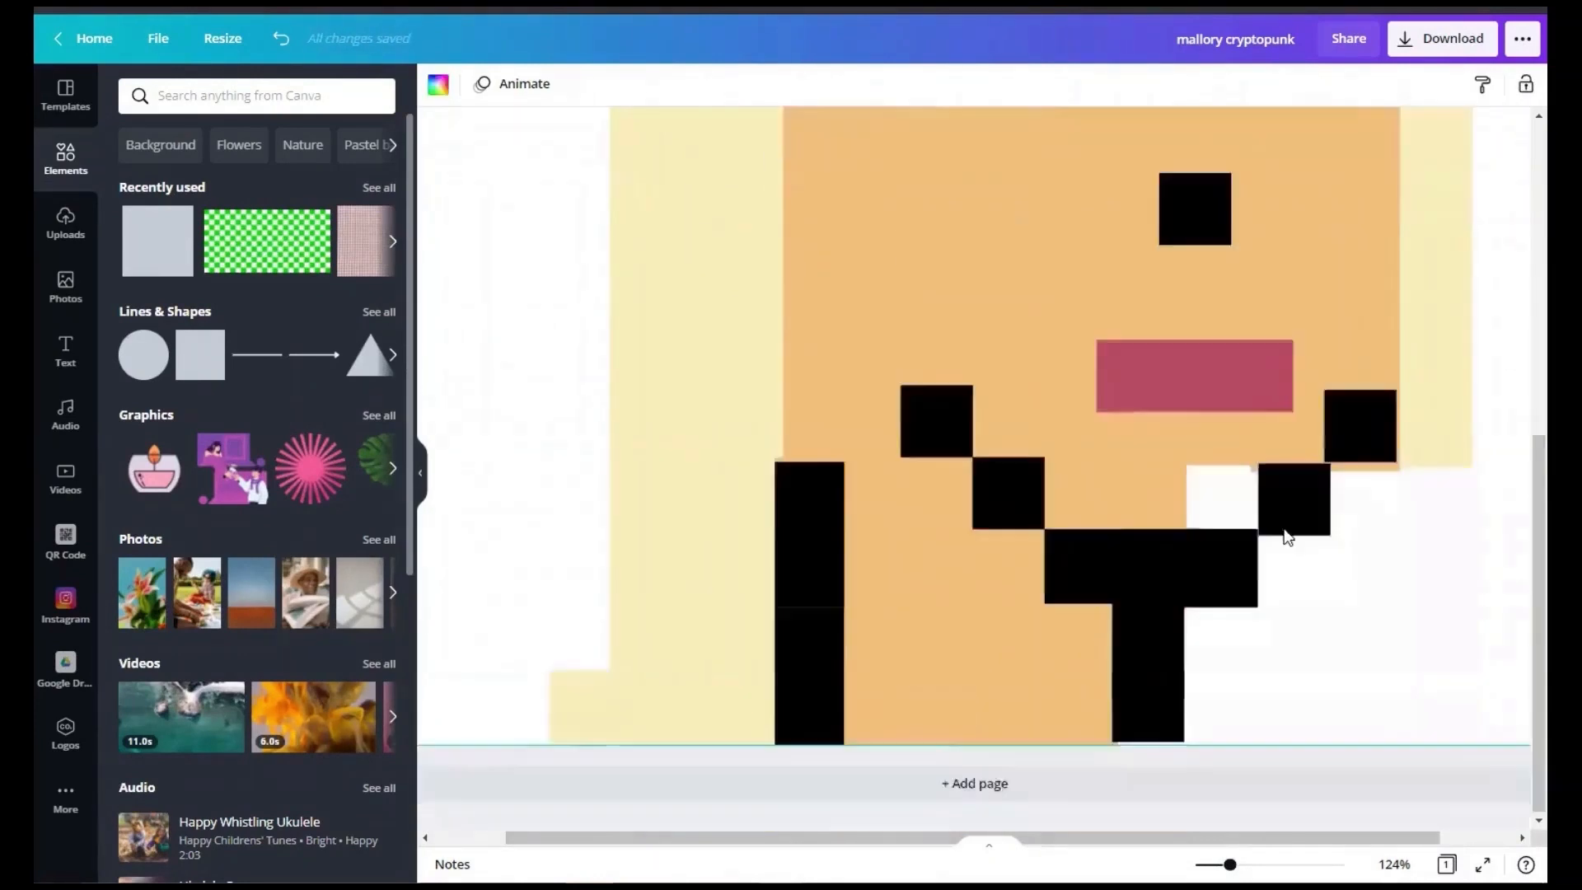
Step: Fill the white gap inside the right jaw with skin tone and shift the nose and mouth left
click(1134, 484)
drag(1538, 462, 1538, 313)
drag(1172, 494, 1134, 462)
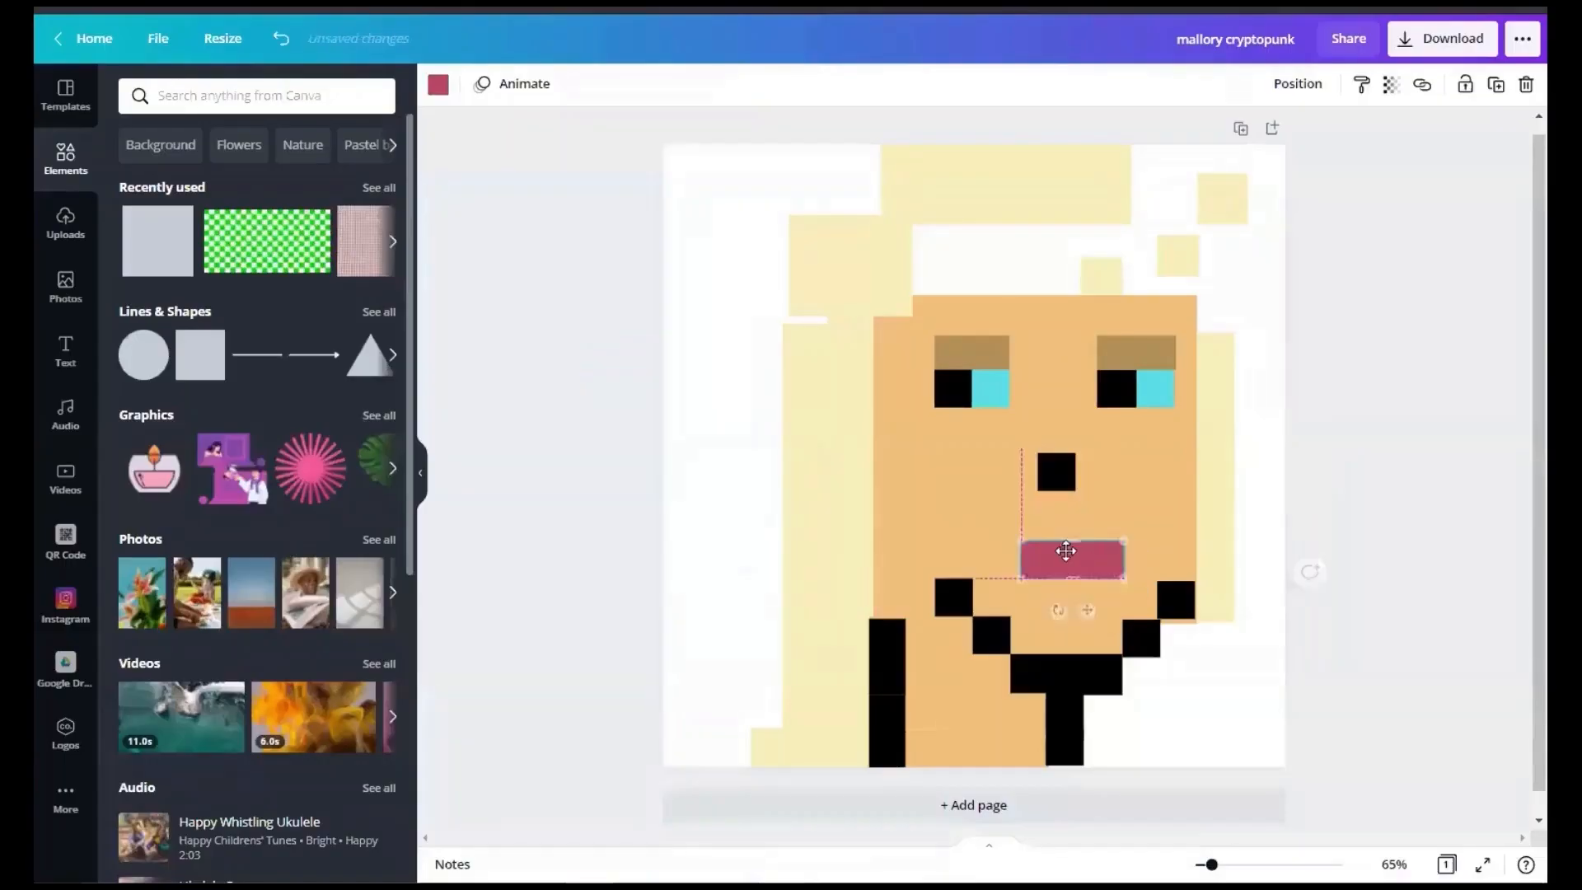
Step: Reassemble the blonde blocks over the forehead into a continuous hair top reaching the right hair strip
drag(806, 275, 802, 275)
drag(903, 349, 930, 353)
drag(969, 188, 947, 258)
drag(1180, 263, 1125, 243)
drag(1228, 205, 1225, 304)
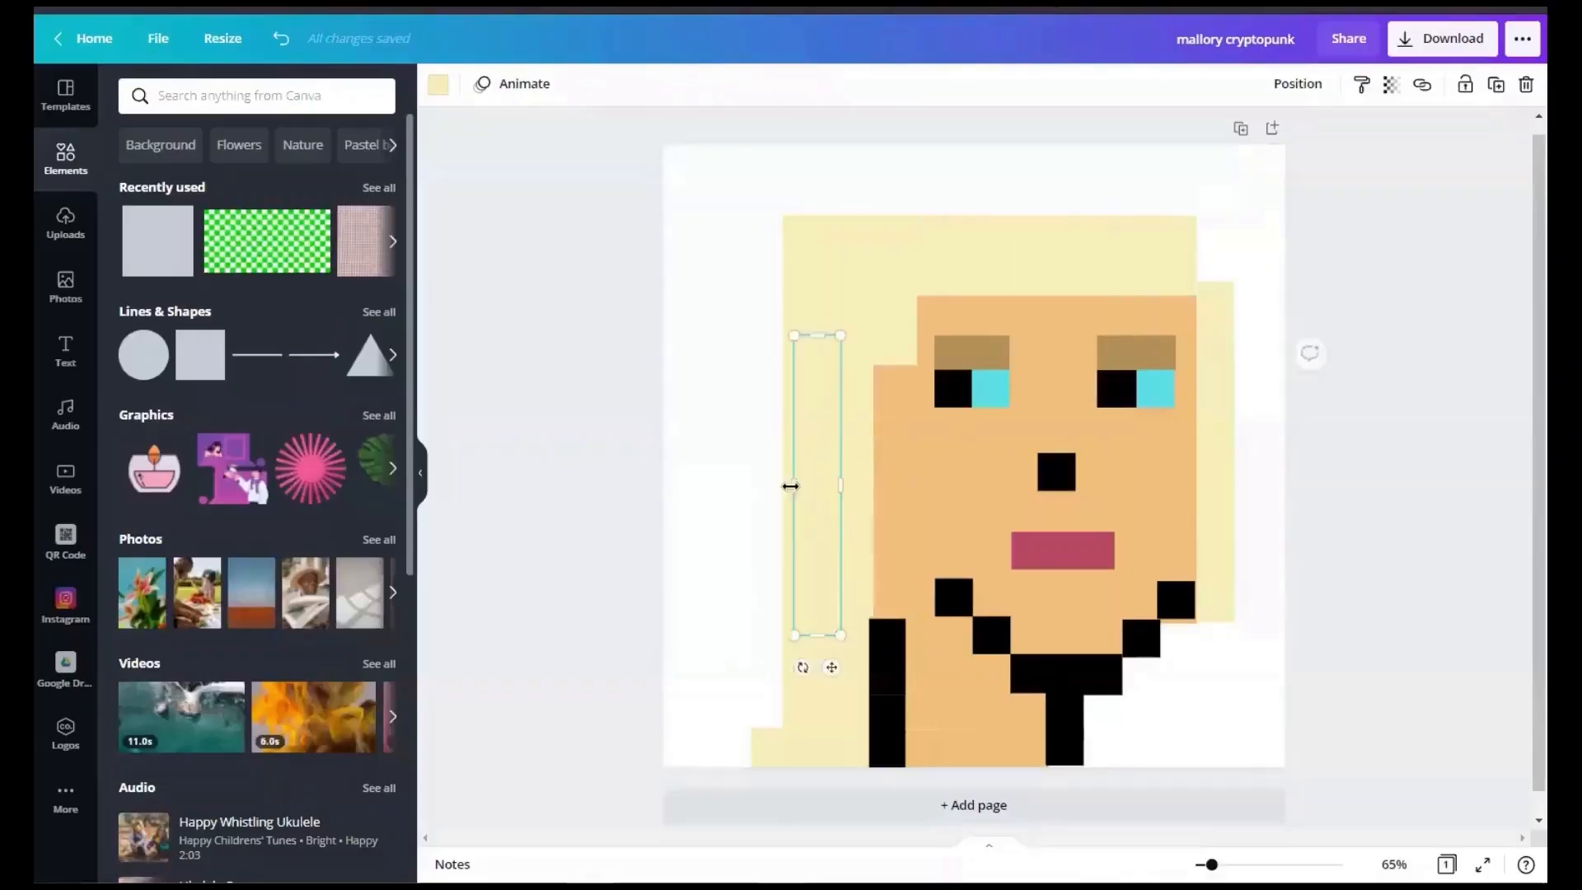
Step: Thicken the left hair outward with the narrow strip and align the upper-left hair block with the top band
drag(798, 484, 905, 484)
click(989, 491)
click(919, 486)
drag(810, 246, 806, 248)
Step: Delete the blonde pieces along the right side of the face and nudge the black square at the right end of the jaw
click(1223, 327)
key(Delete)
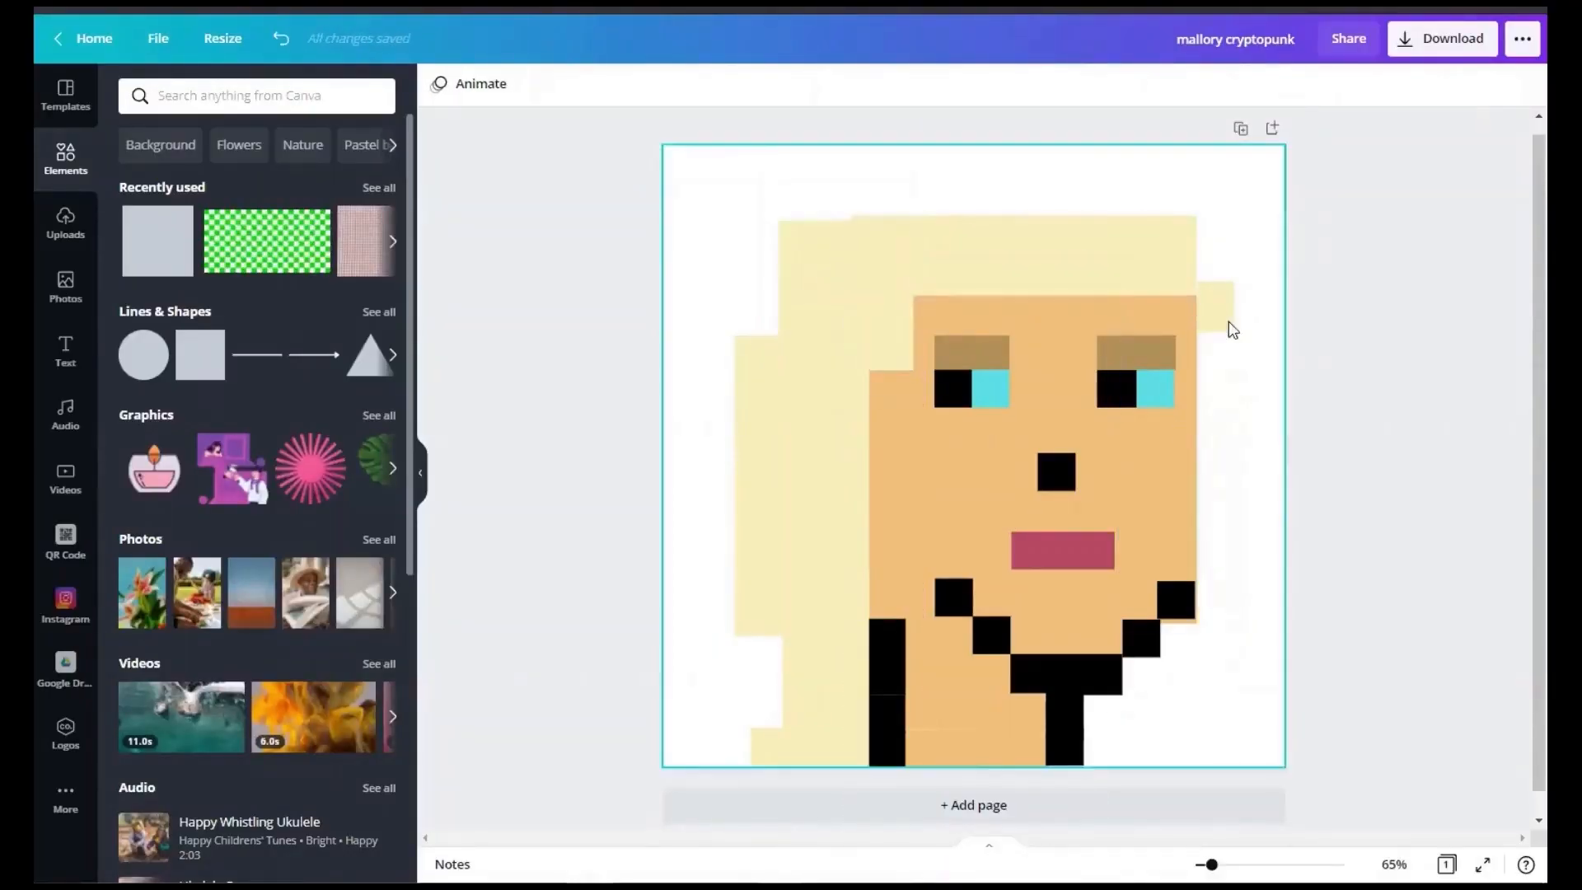
click(1178, 607)
drag(1178, 607, 1178, 611)
click(1211, 651)
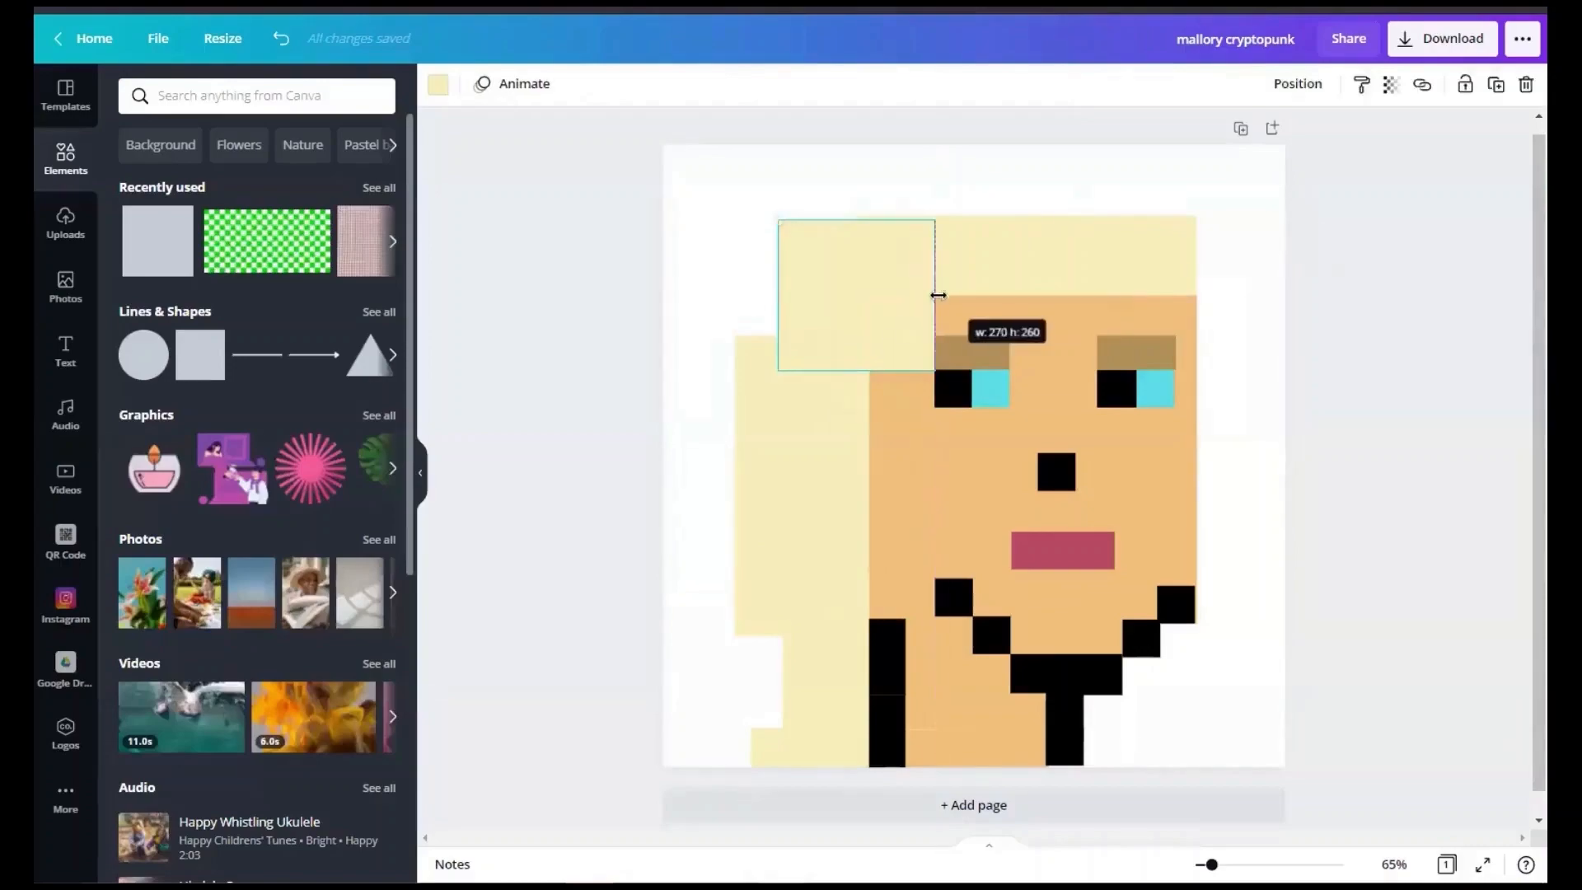
Step: Try to widen the upper-left hair block to the left eye and stack pasted blonde squares beside the left cheek
drag(938, 295, 1102, 295)
click(1416, 308)
right_click(770, 520)
click(817, 572)
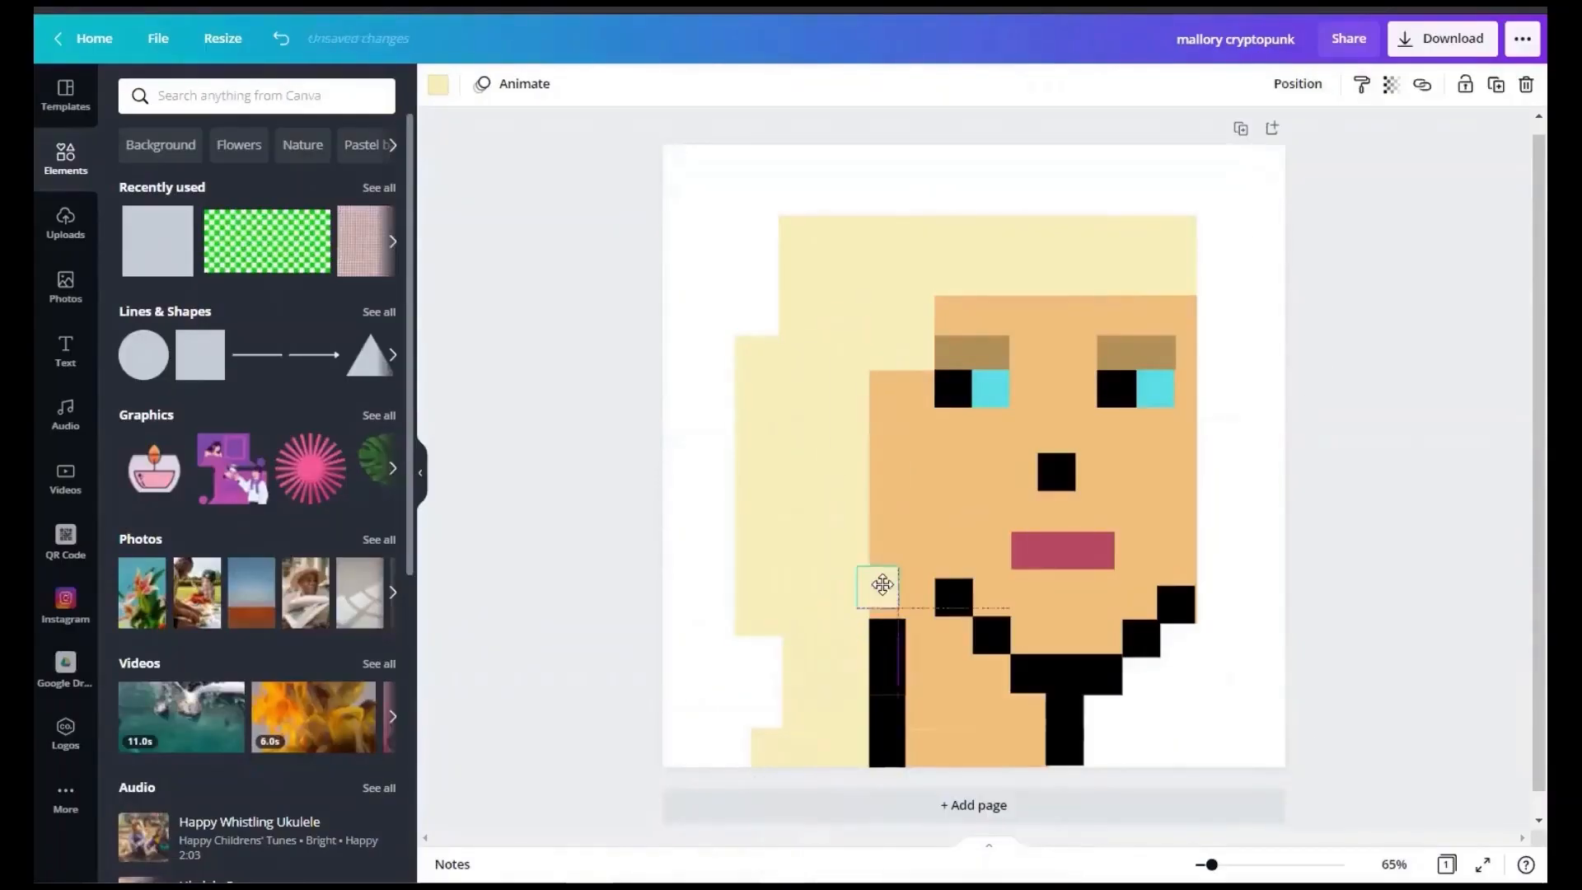
drag(875, 581, 883, 547)
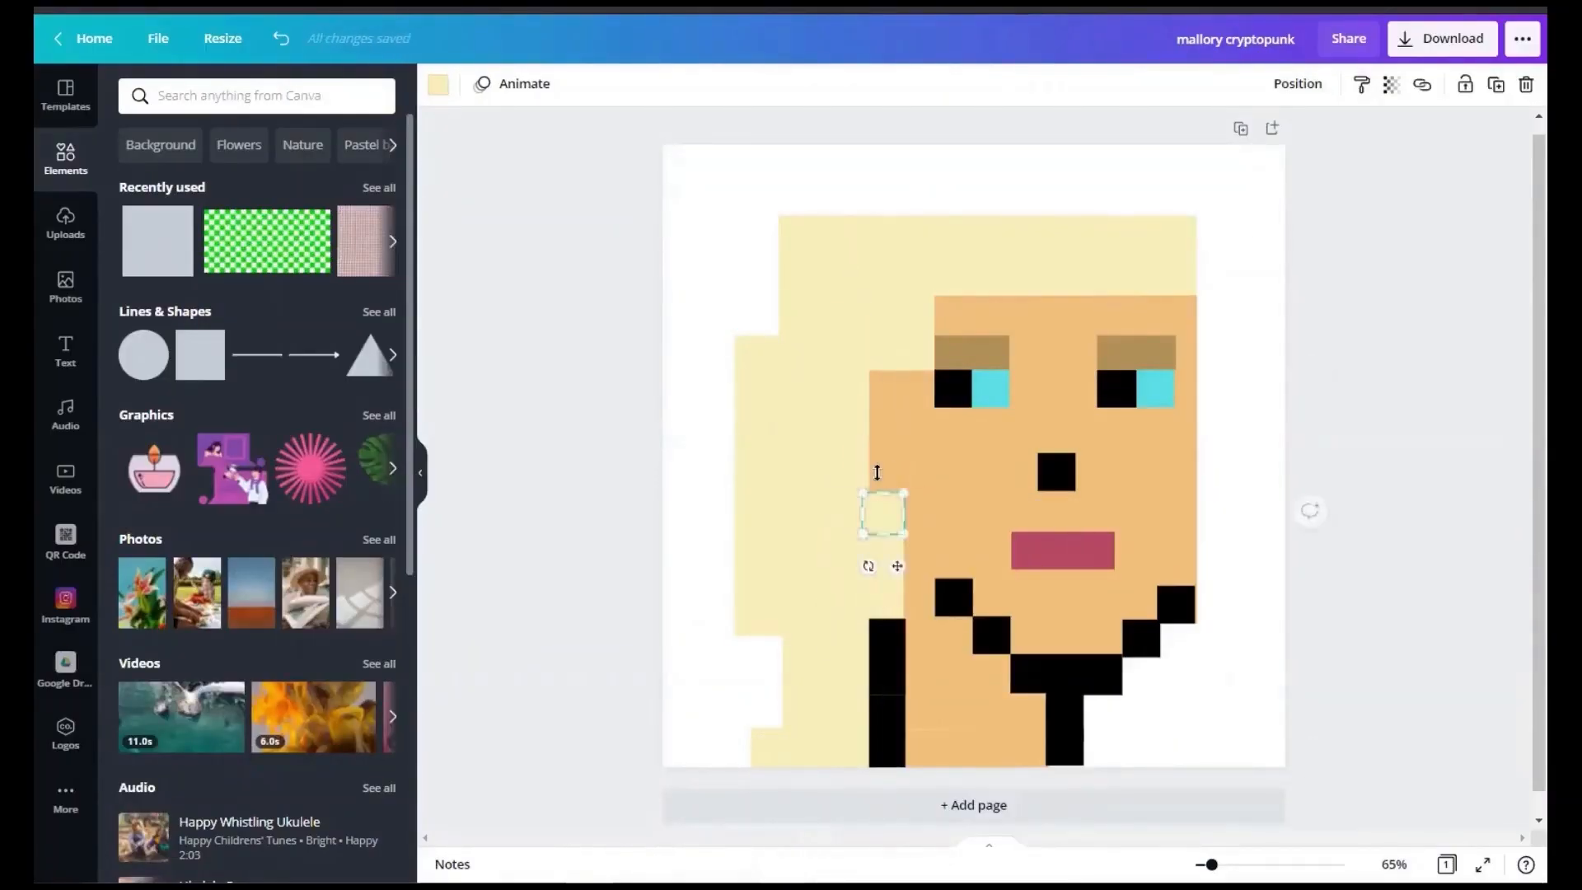
drag(888, 466, 890, 466)
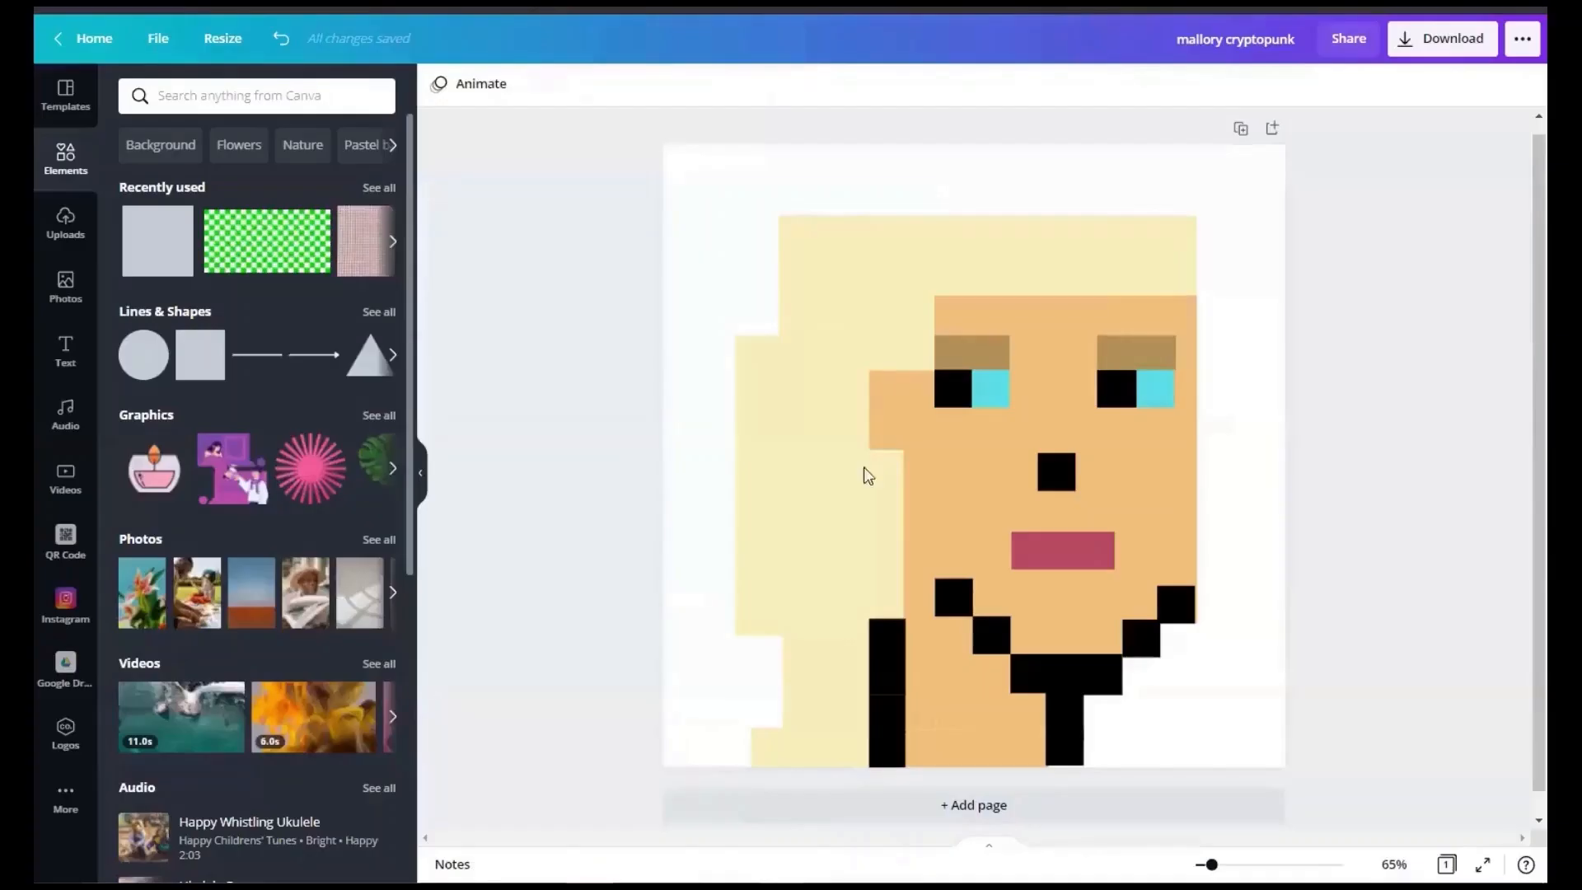
click(871, 471)
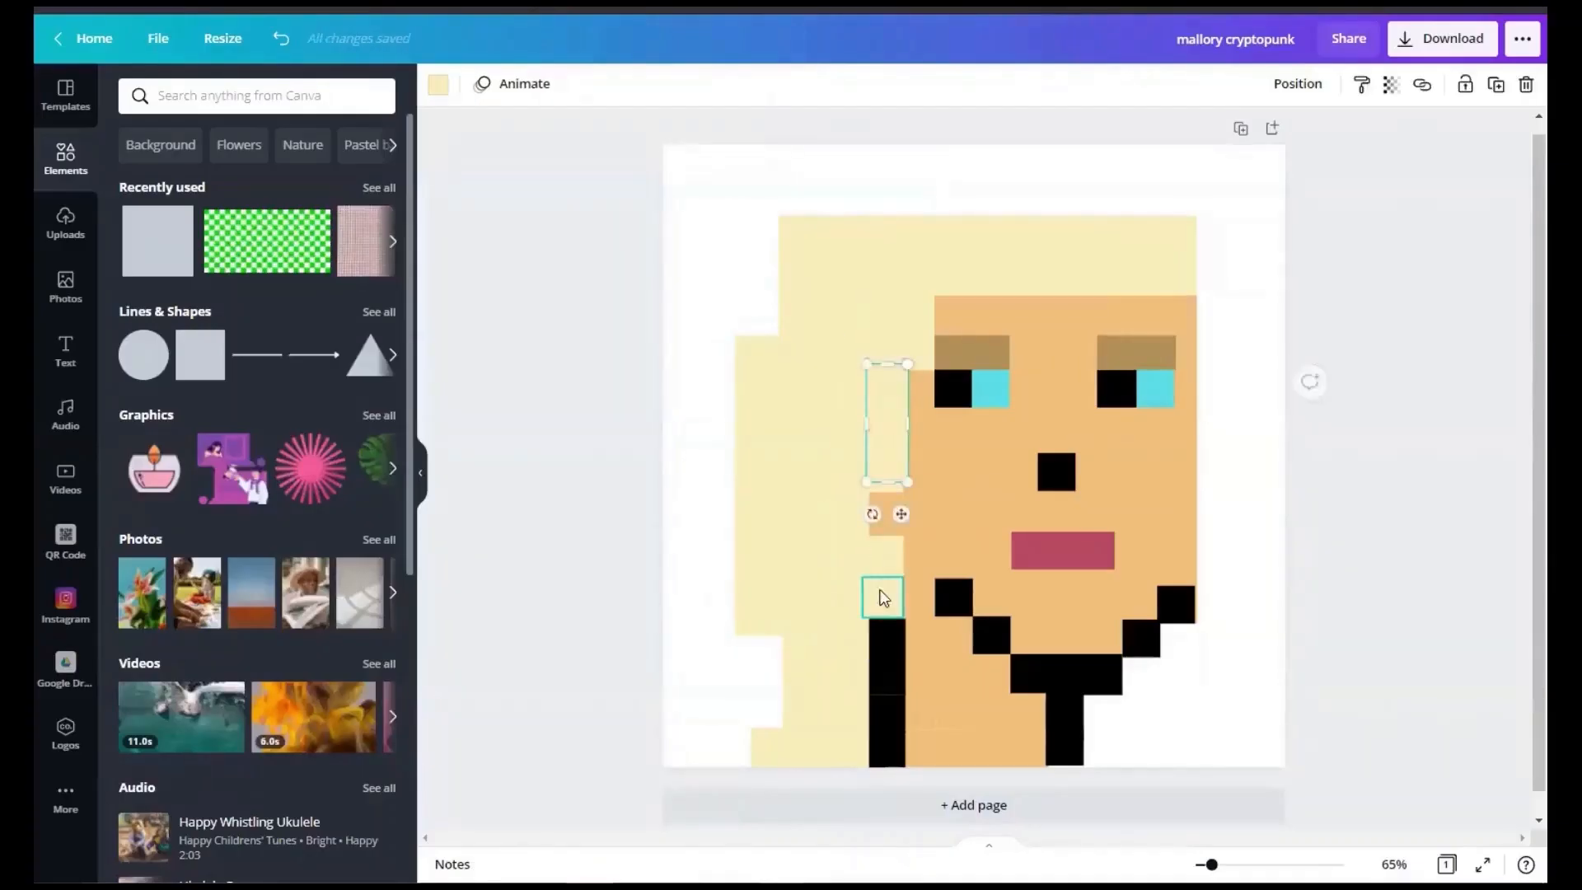
Step: Delete the blonde squares beside the left cheek and the upper-left hair block, and move the right top hair block upward
key(Delete)
click(890, 454)
key(Delete)
click(866, 308)
key(Delete)
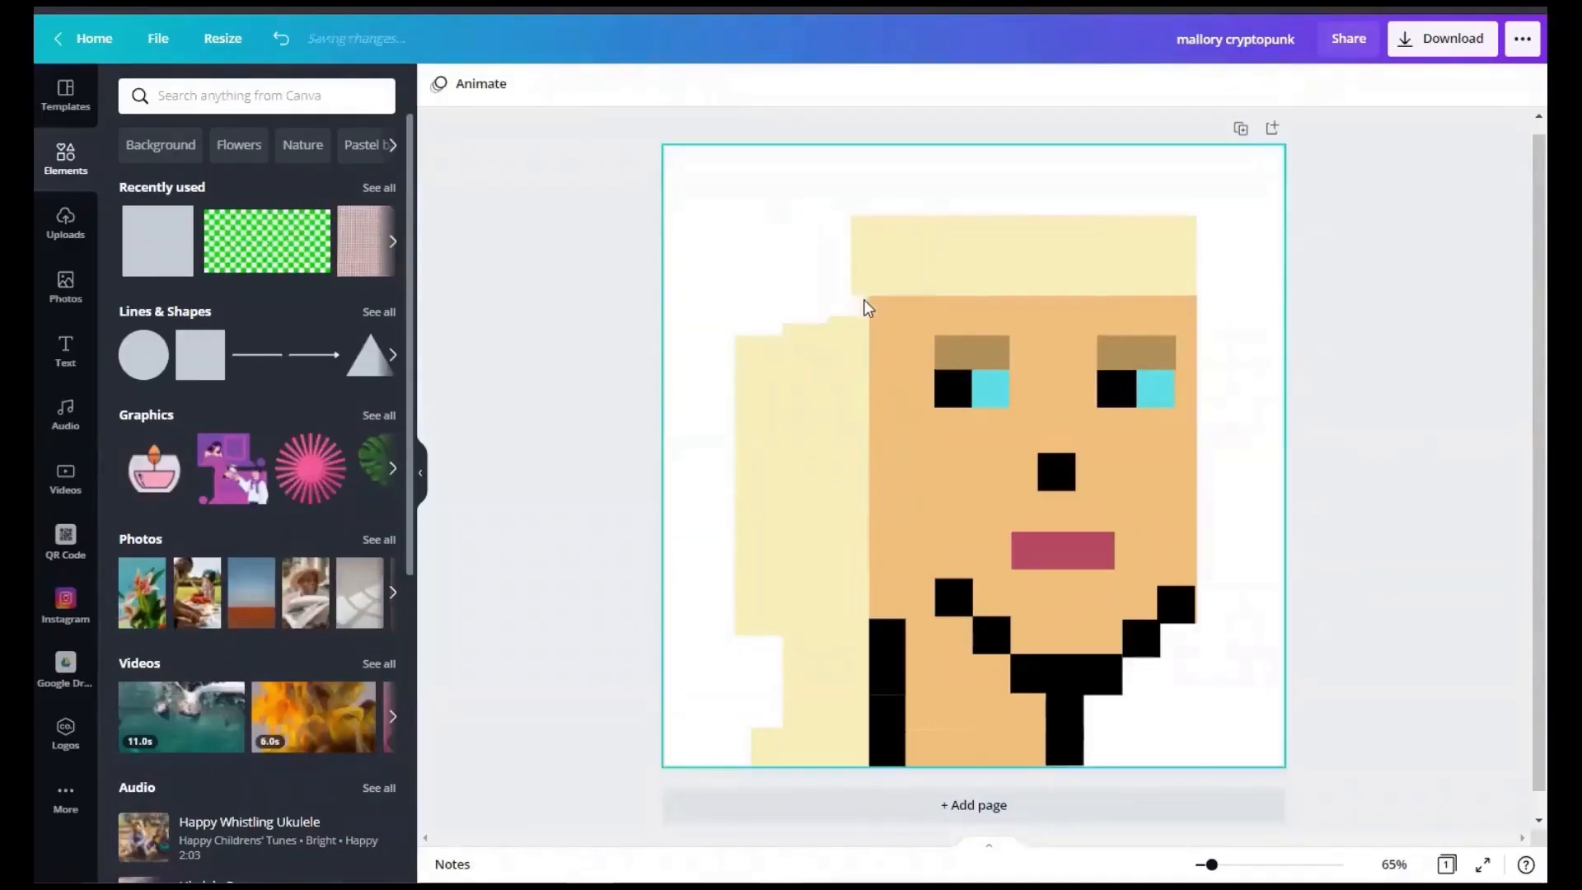
drag(1137, 255, 1112, 198)
click(1170, 346)
Step: Resize the right face block so it spans from the right eye's outer black square to the right end of the jaw
drag(1197, 459, 1239, 455)
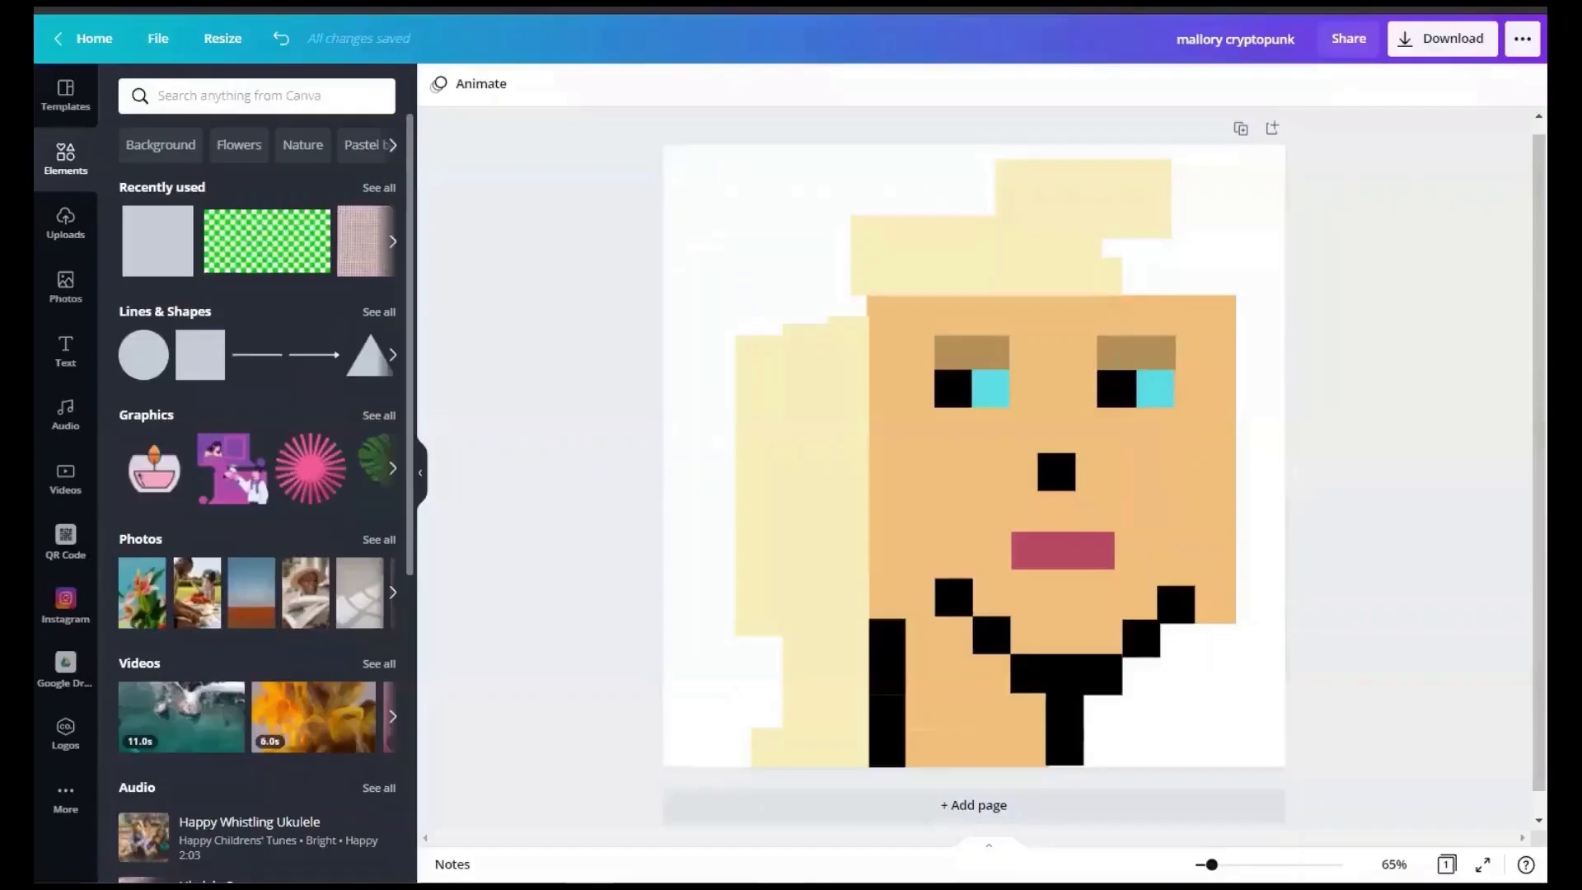
click(1209, 546)
mouse_move(1123, 459)
mouse_down()
mouse_move(1187, 442)
mouse_move(1101, 460)
mouse_up()
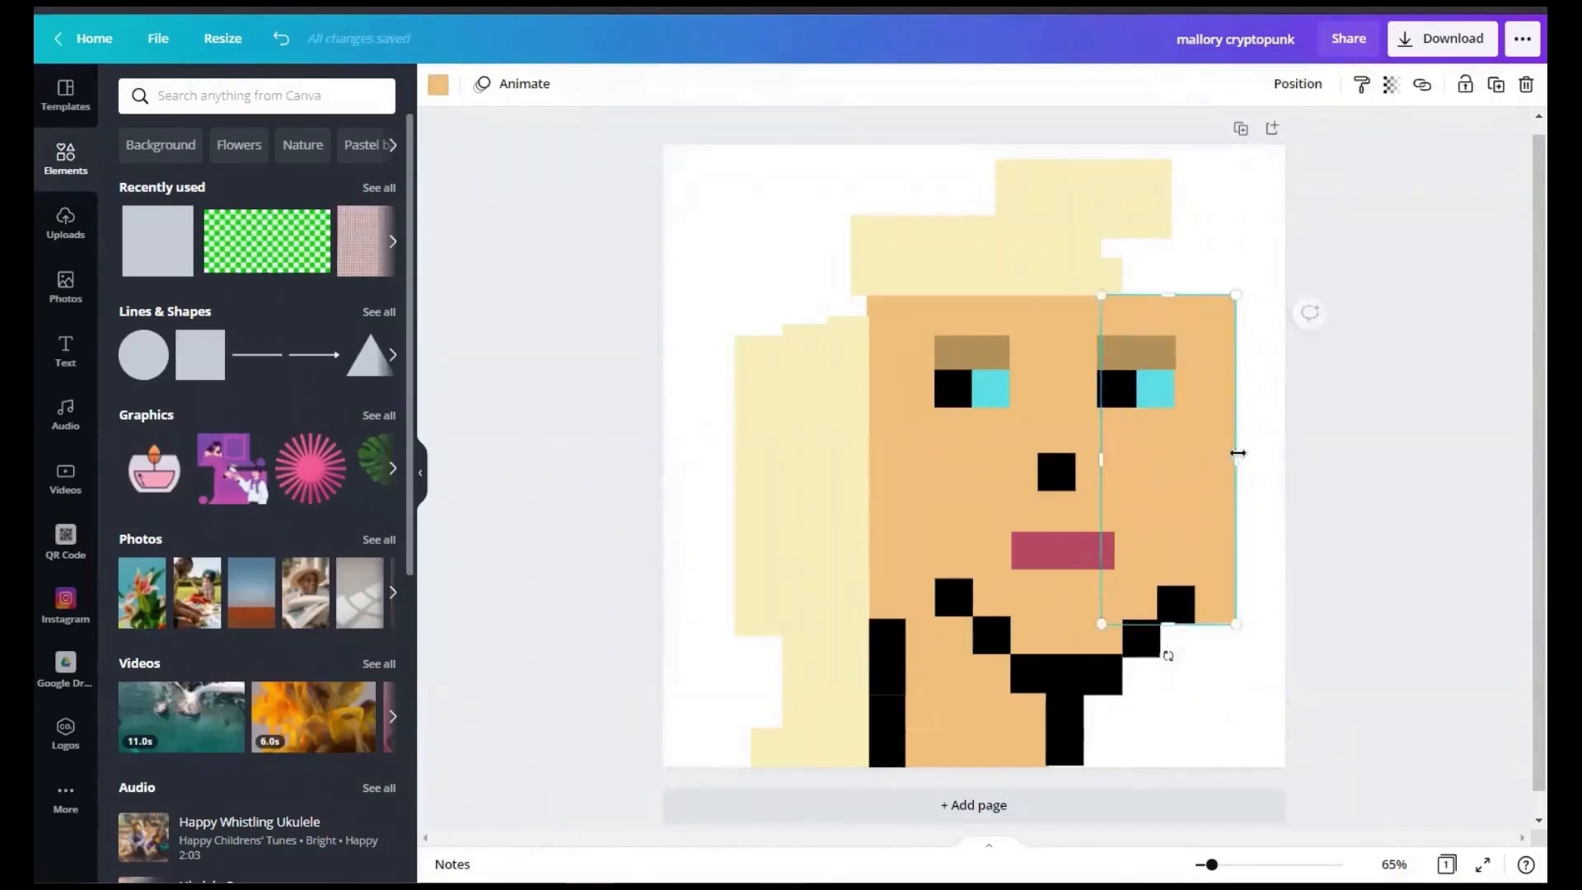
drag(1236, 453, 1194, 458)
Step: Move the inner left hair strip to the right side of the face and duplicate it as a second strip
drag(842, 502, 1177, 584)
key(ctrl+d)
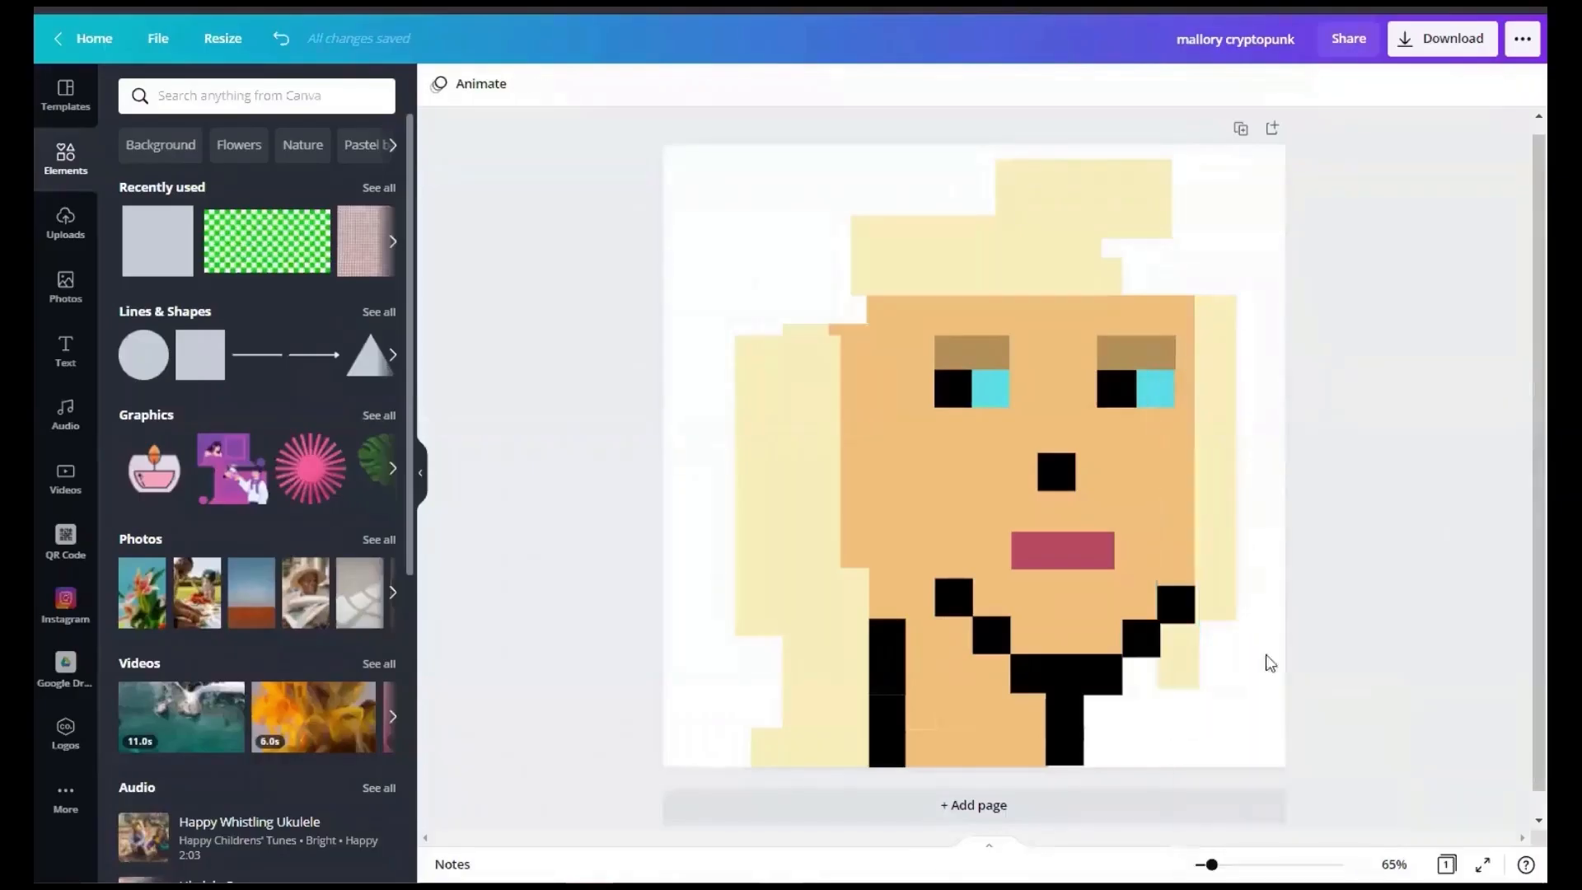
Step: Lengthen the outer right hair strip below the jaw and fill in lower, staggered blonde strips beside the neck
drag(1193, 658, 1194, 695)
right_click(1191, 708)
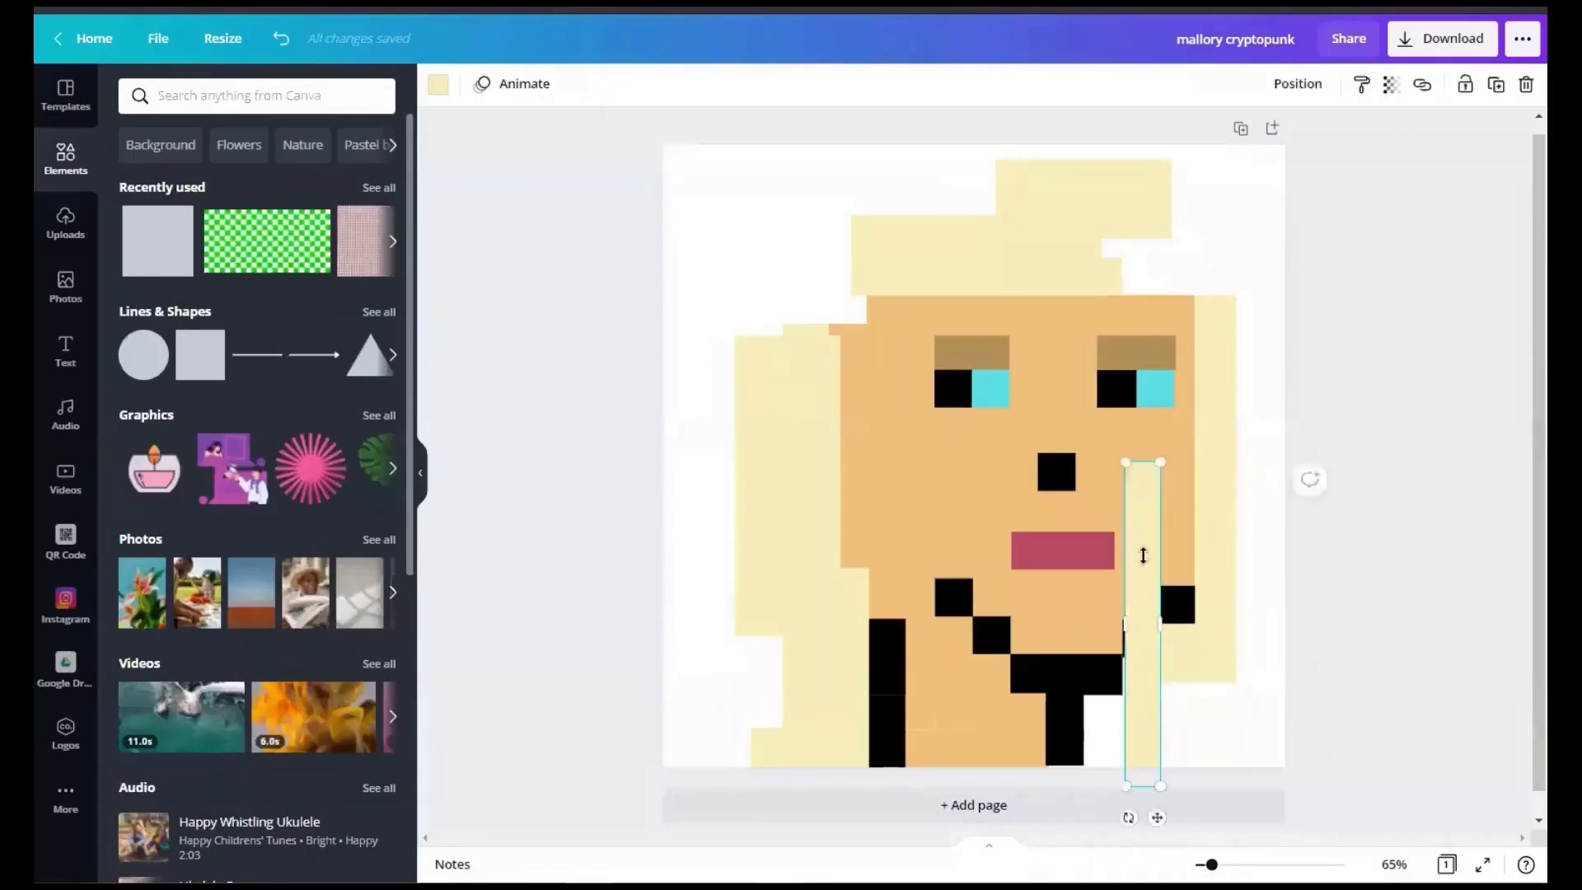
drag(1140, 552, 1114, 727)
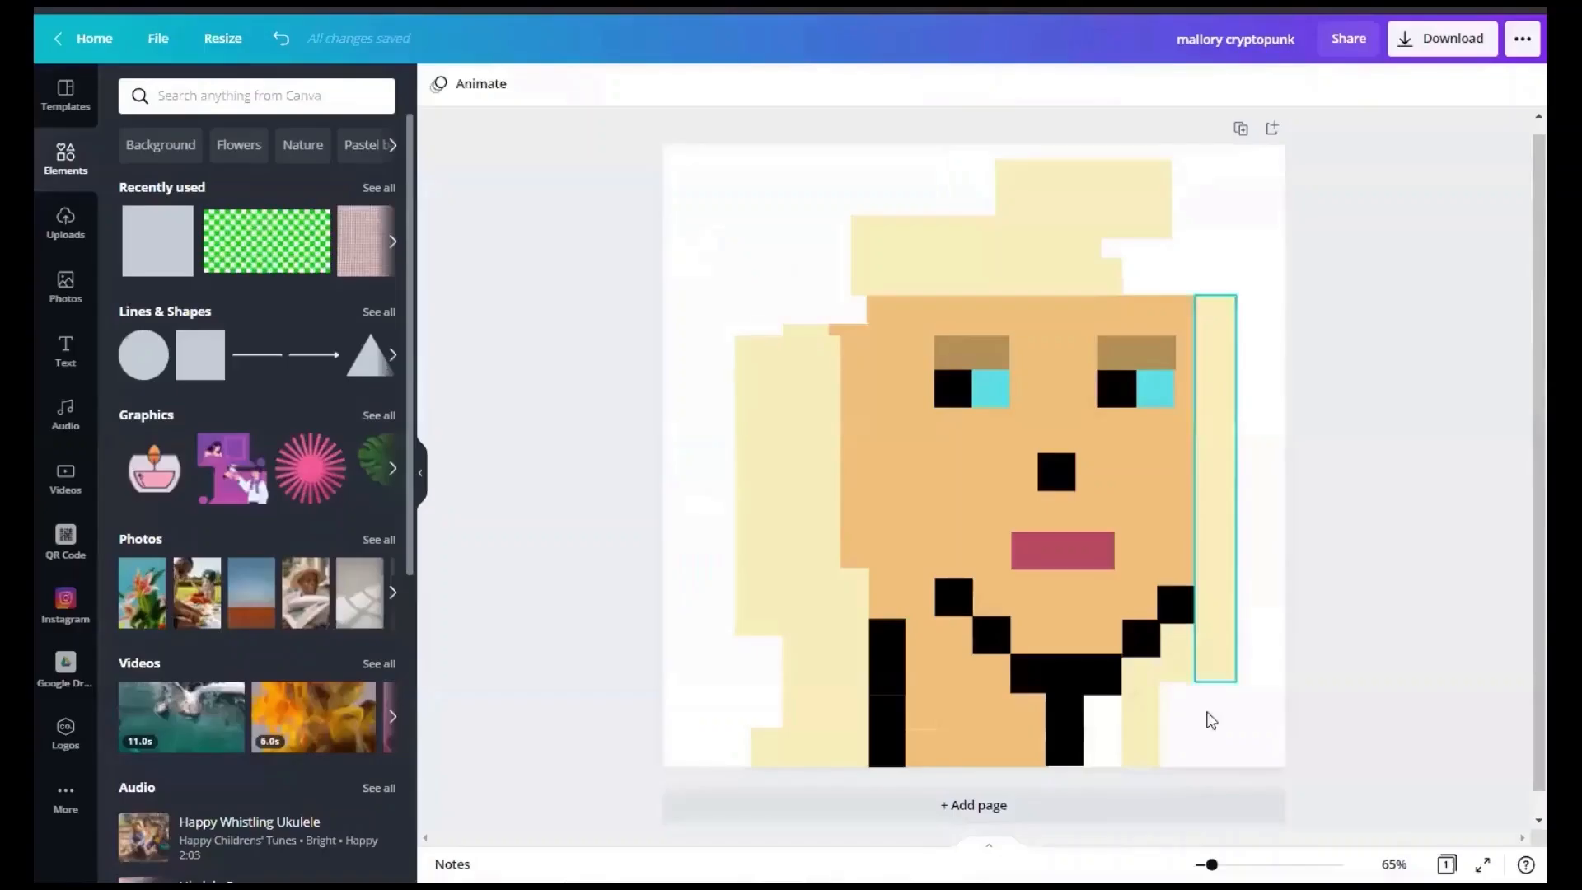
drag(1160, 785, 1087, 703)
right_click(1140, 716)
right_click(1101, 707)
click(1162, 699)
click(1417, 746)
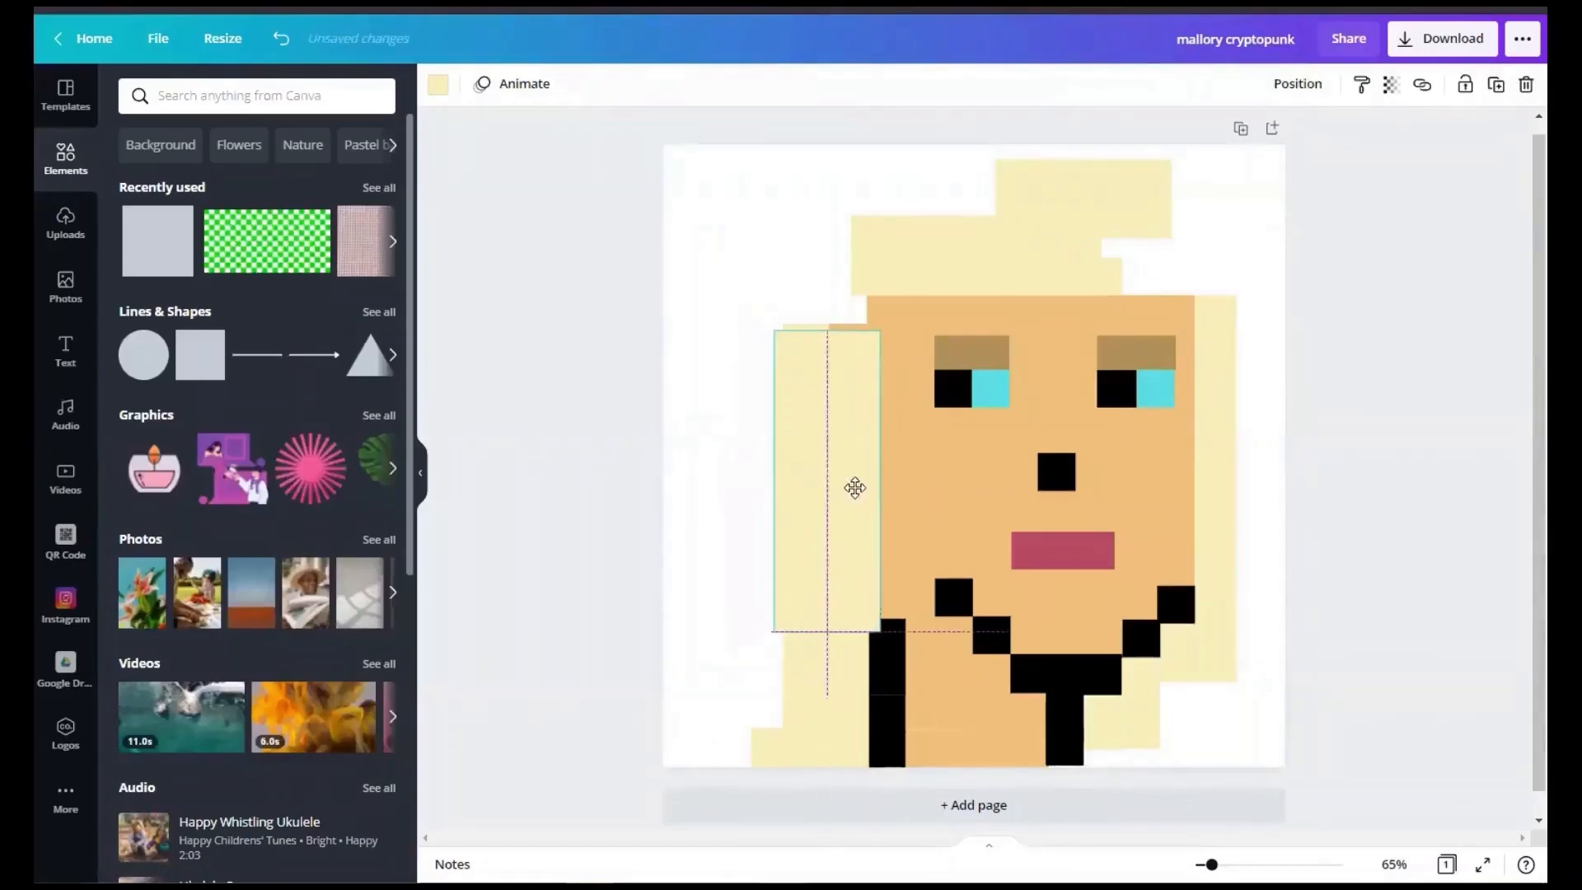
Step: Move the outer left hair block over the left side of the forehead and shift the wide top hair block outward
mouse_move(777, 487)
mouse_down()
mouse_move(759, 473)
mouse_move(782, 473)
mouse_up()
drag(901, 487, 875, 254)
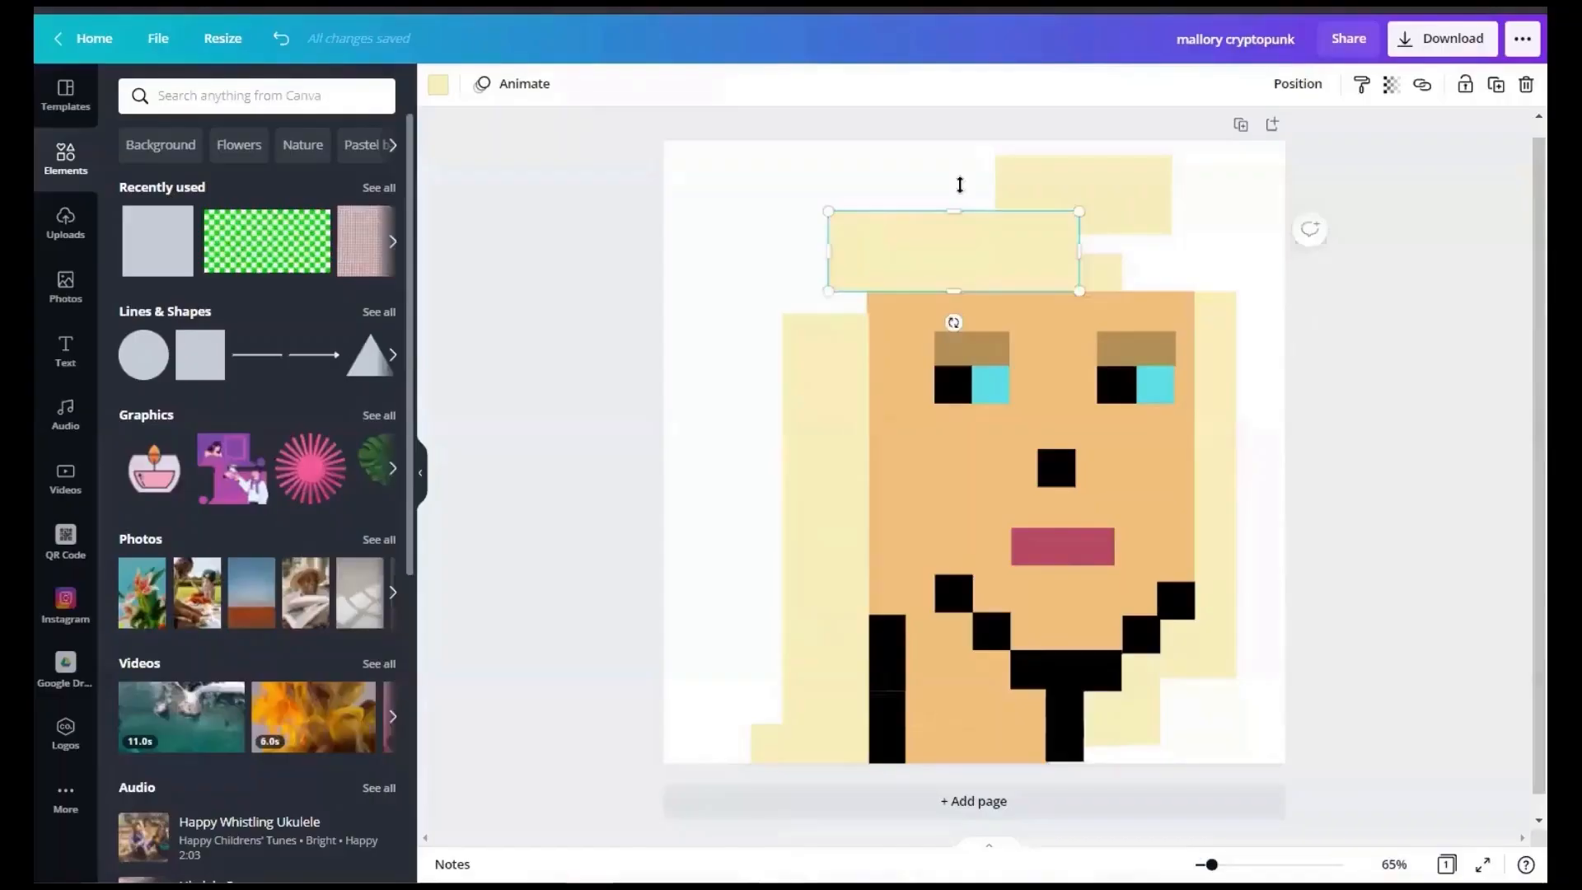
drag(957, 183, 890, 185)
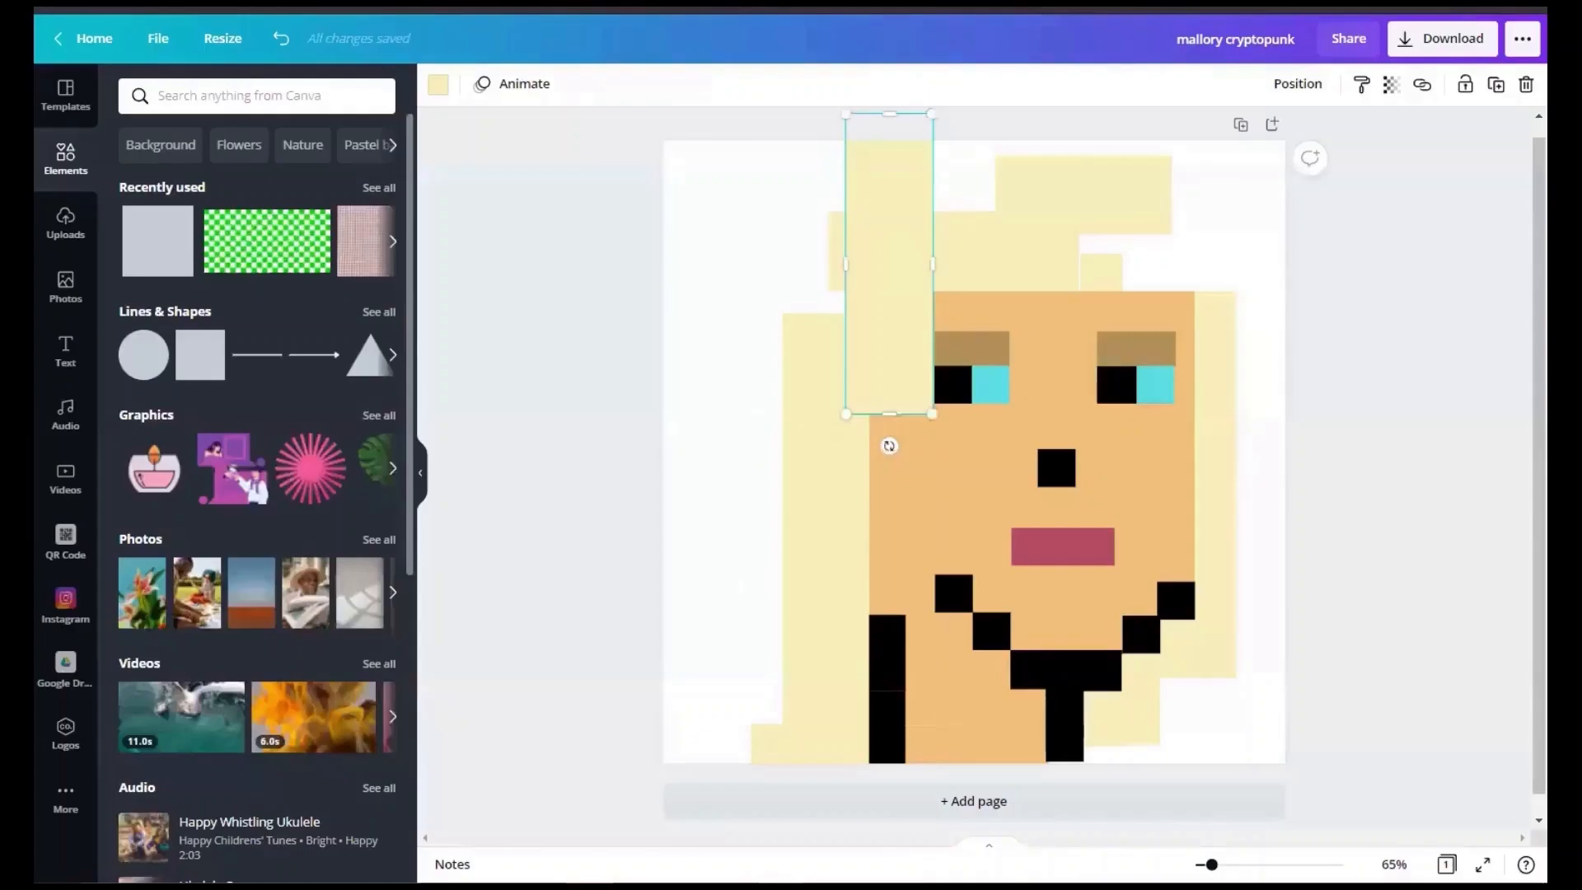
Step: Try to shrink the tall forehead hair block to a small piece beside the left eyebrow
drag(890, 115, 890, 314)
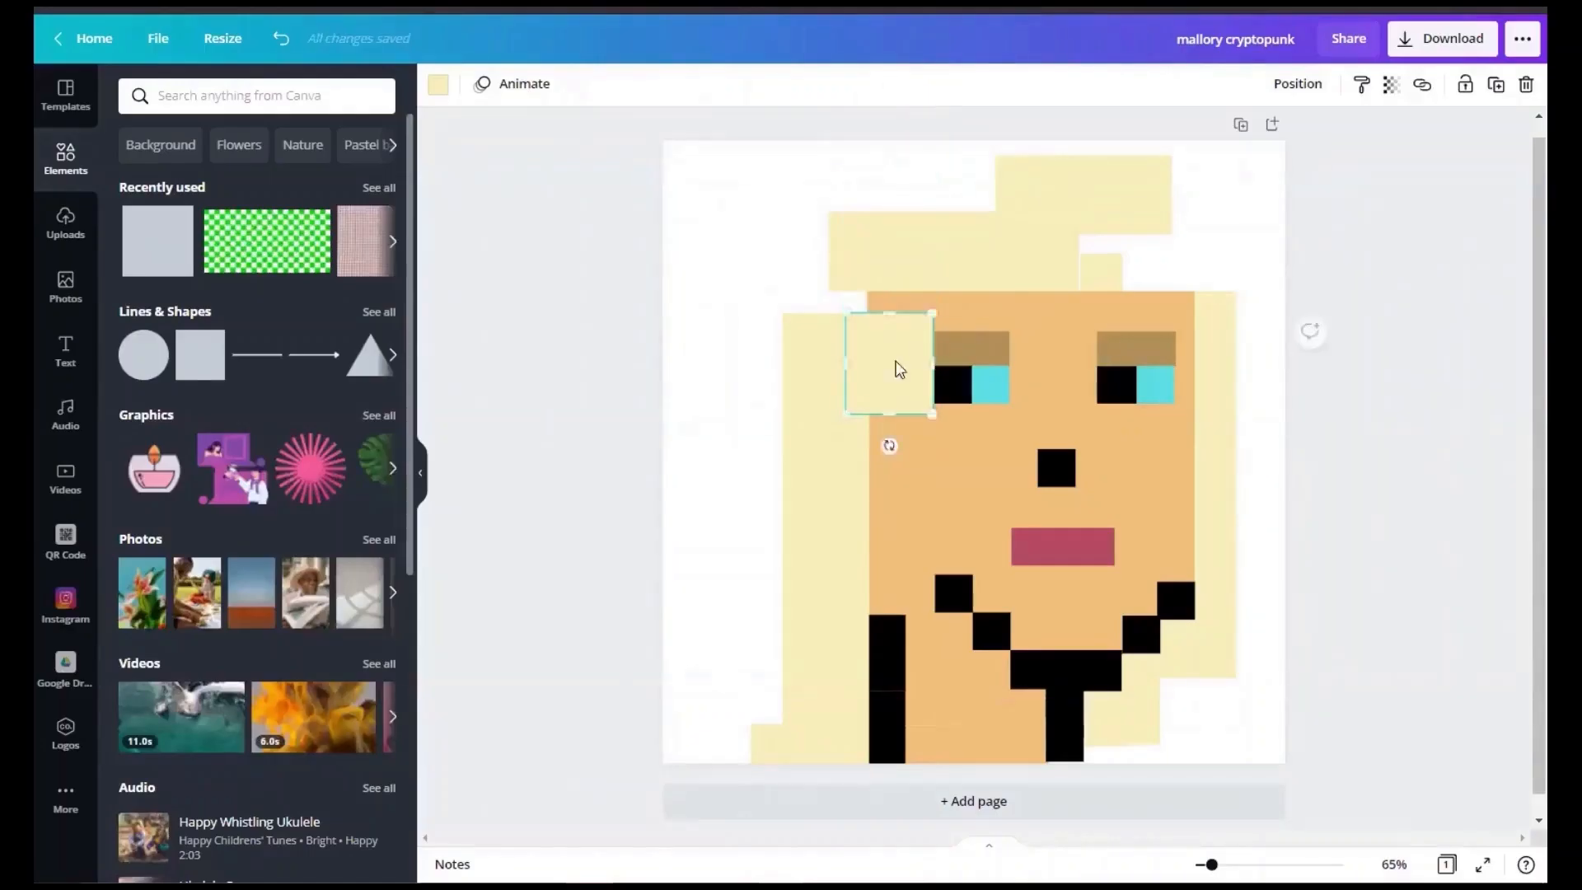
drag(932, 364, 905, 302)
click(1367, 356)
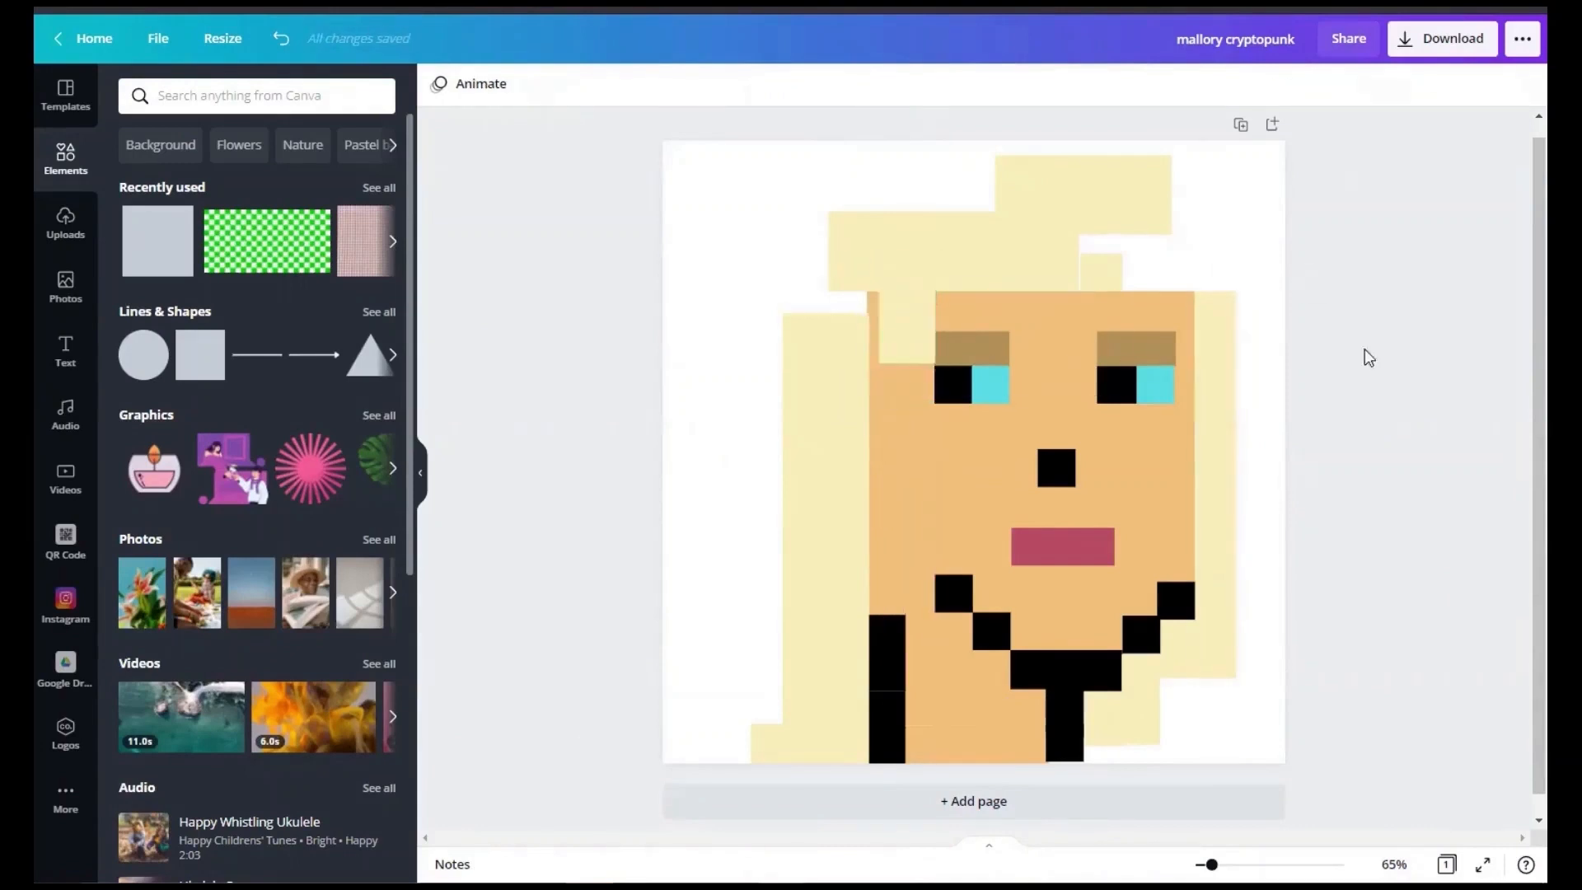
Step: Shift the left hair column toward the face and set the tall hair block against the left eye
drag(821, 482, 812, 358)
drag(807, 720, 823, 720)
drag(884, 433, 880, 399)
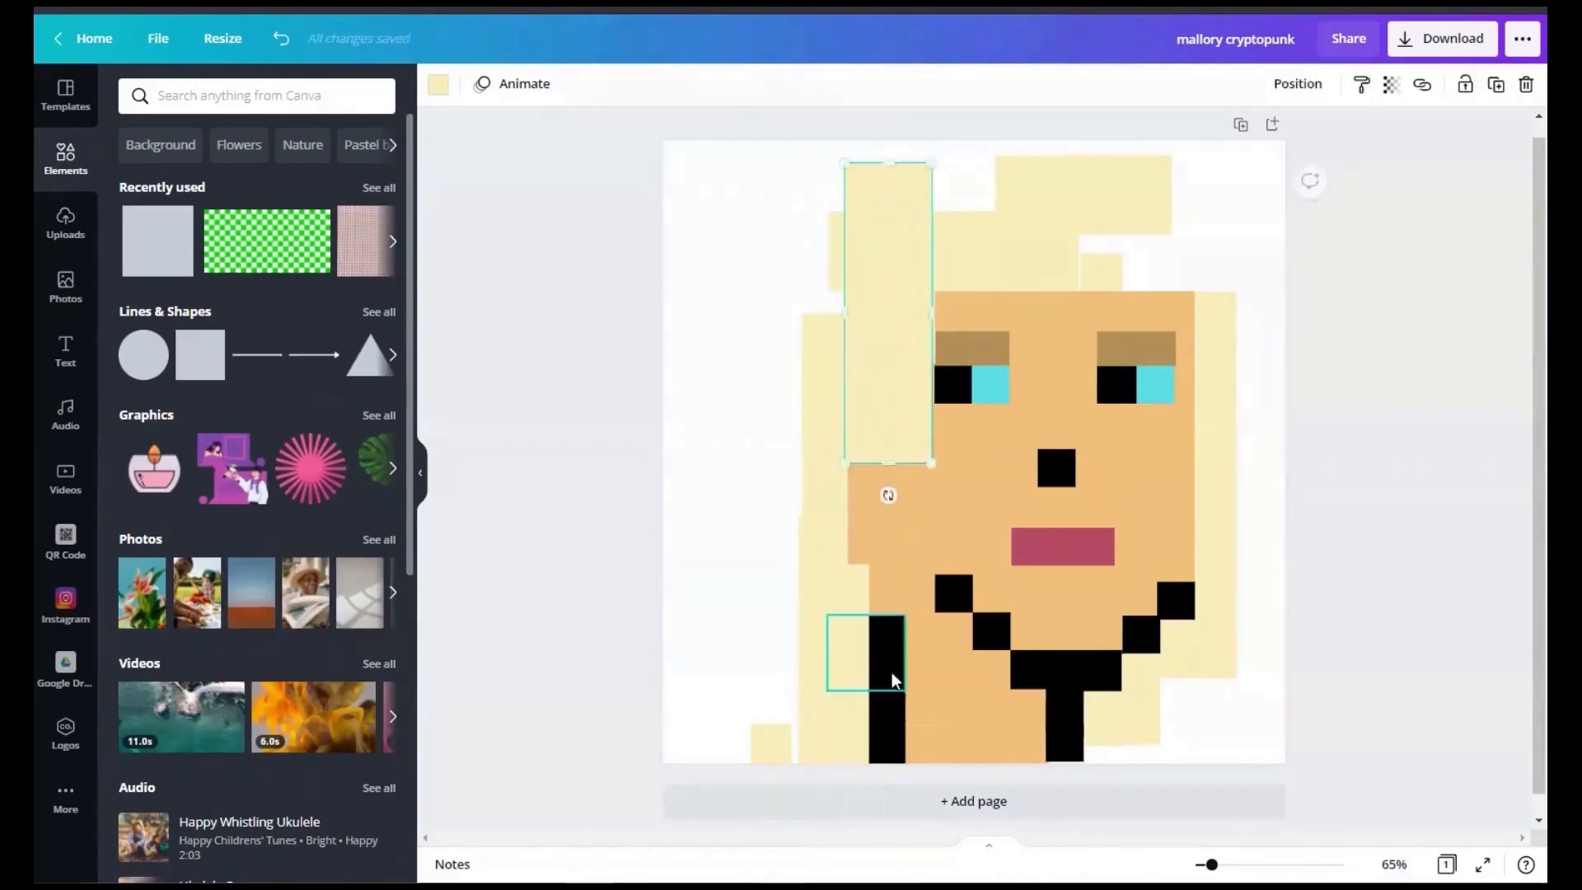
mouse_move(886, 673)
mouse_down()
mouse_move(926, 660)
mouse_move(875, 669)
mouse_up()
click(1342, 575)
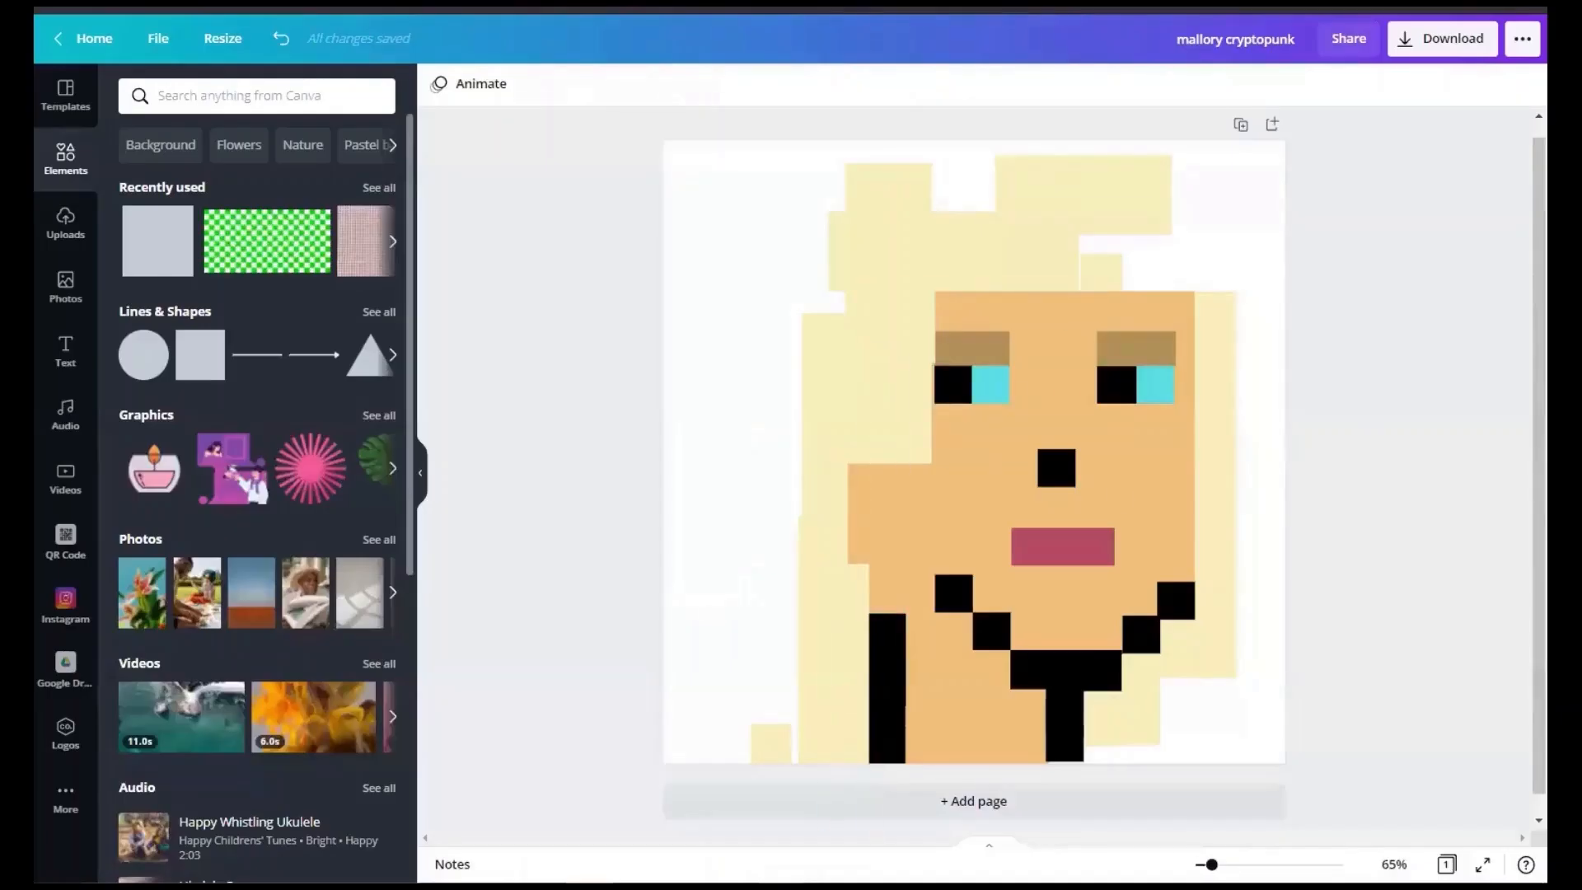
Step: Move the nose square slightly up and right, and slide the wide top hair block across the forehead
scroll(1053, 366, down, 2)
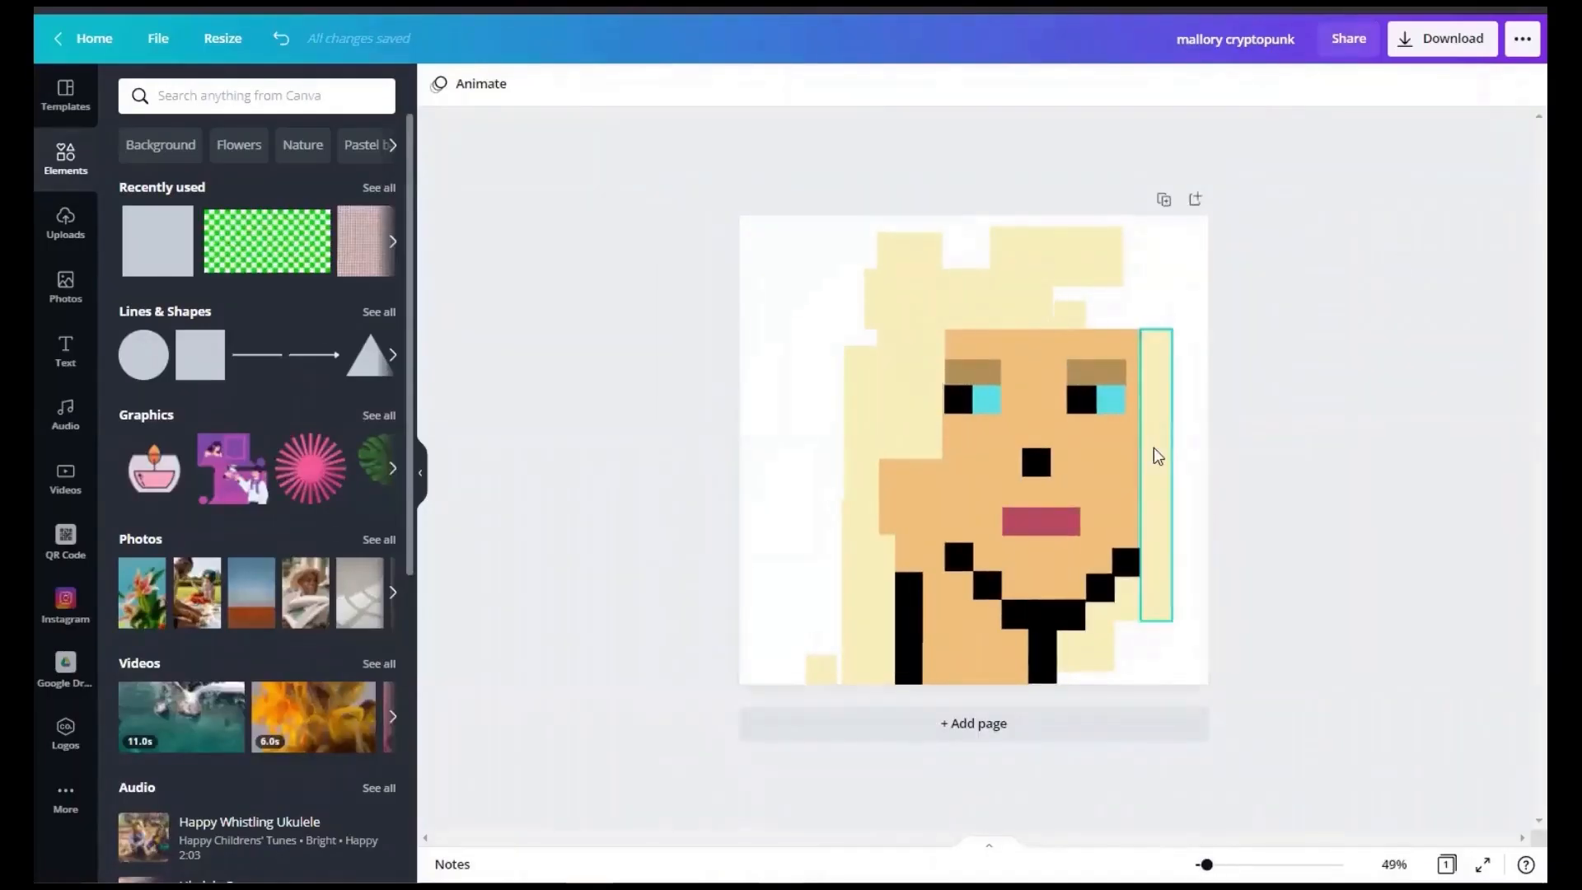
drag(1030, 456, 1046, 449)
drag(876, 311, 946, 310)
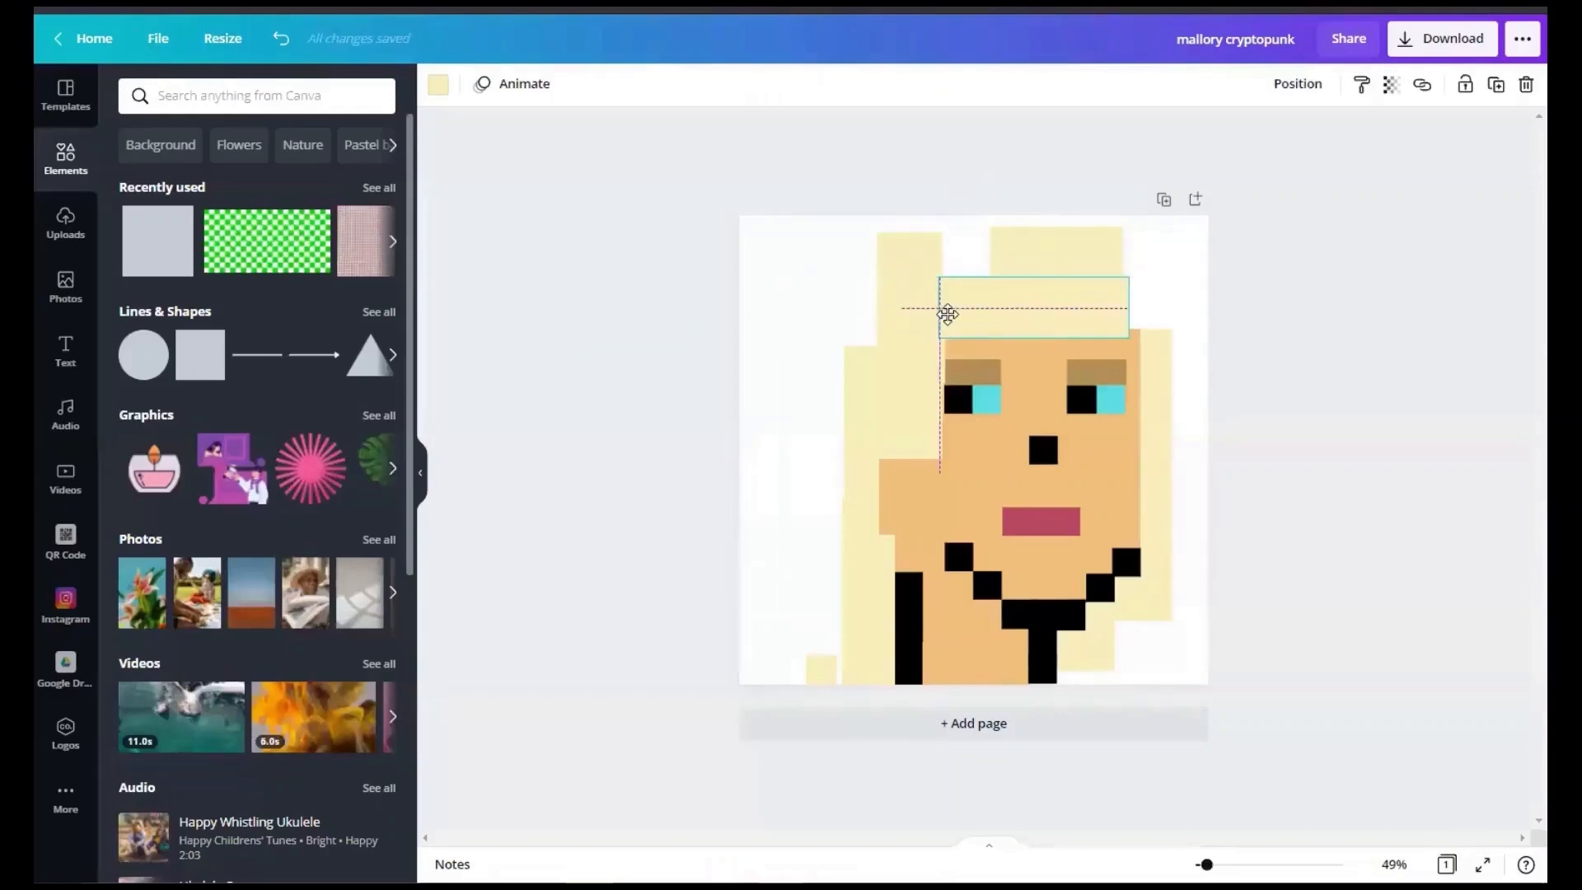
Step: Raise the tall left hair block so it ends just below the left eye, and move the left hair column up slightly
drag(904, 395, 904, 357)
mouse_move(857, 467)
mouse_down()
mouse_move(879, 448)
mouse_move(851, 448)
mouse_up()
click(906, 495)
click(1282, 502)
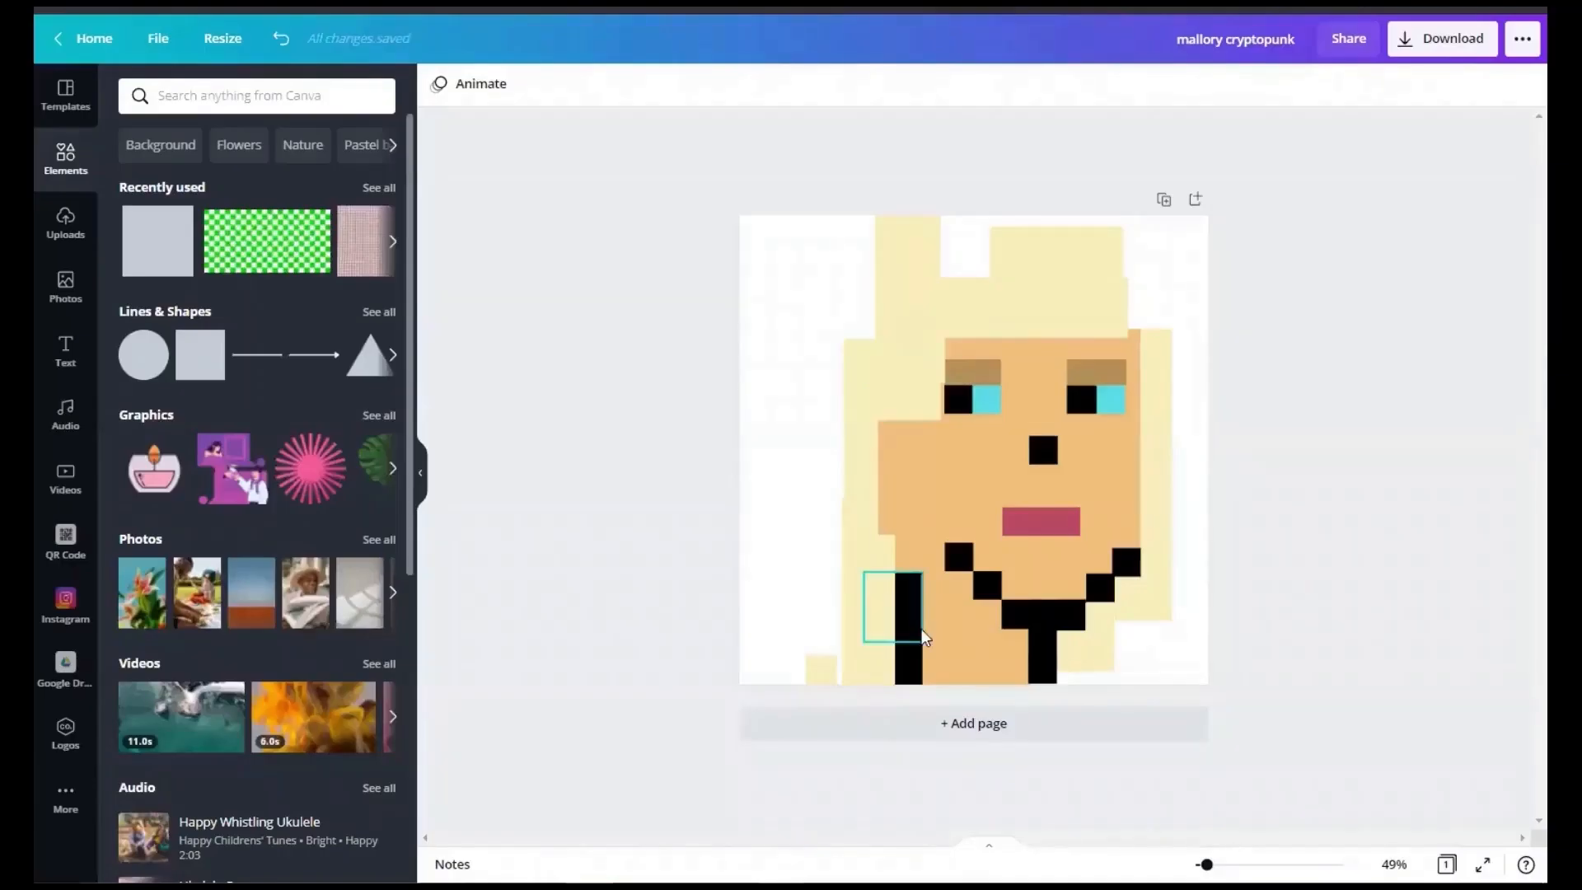
Step: Stretch the inner left hair strip up to eye level, about 80 by 865, and shorten the neck's left black outline
click(882, 580)
drag(879, 535, 896, 395)
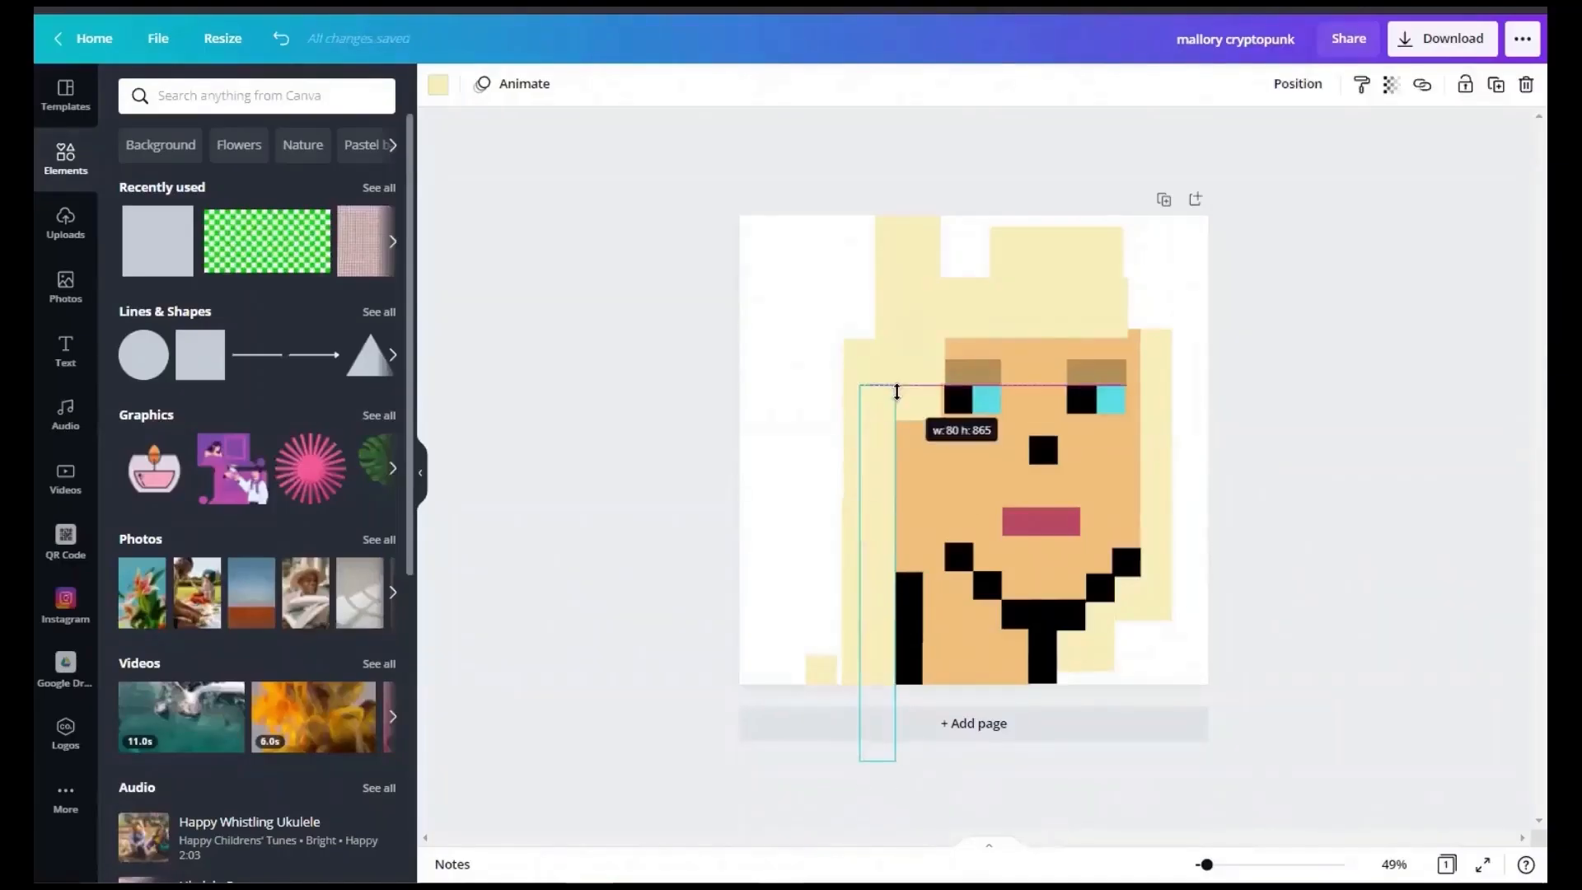
key(Escape)
mouse_move(886, 617)
mouse_down()
mouse_move(896, 539)
mouse_move(895, 604)
mouse_up()
key(Escape)
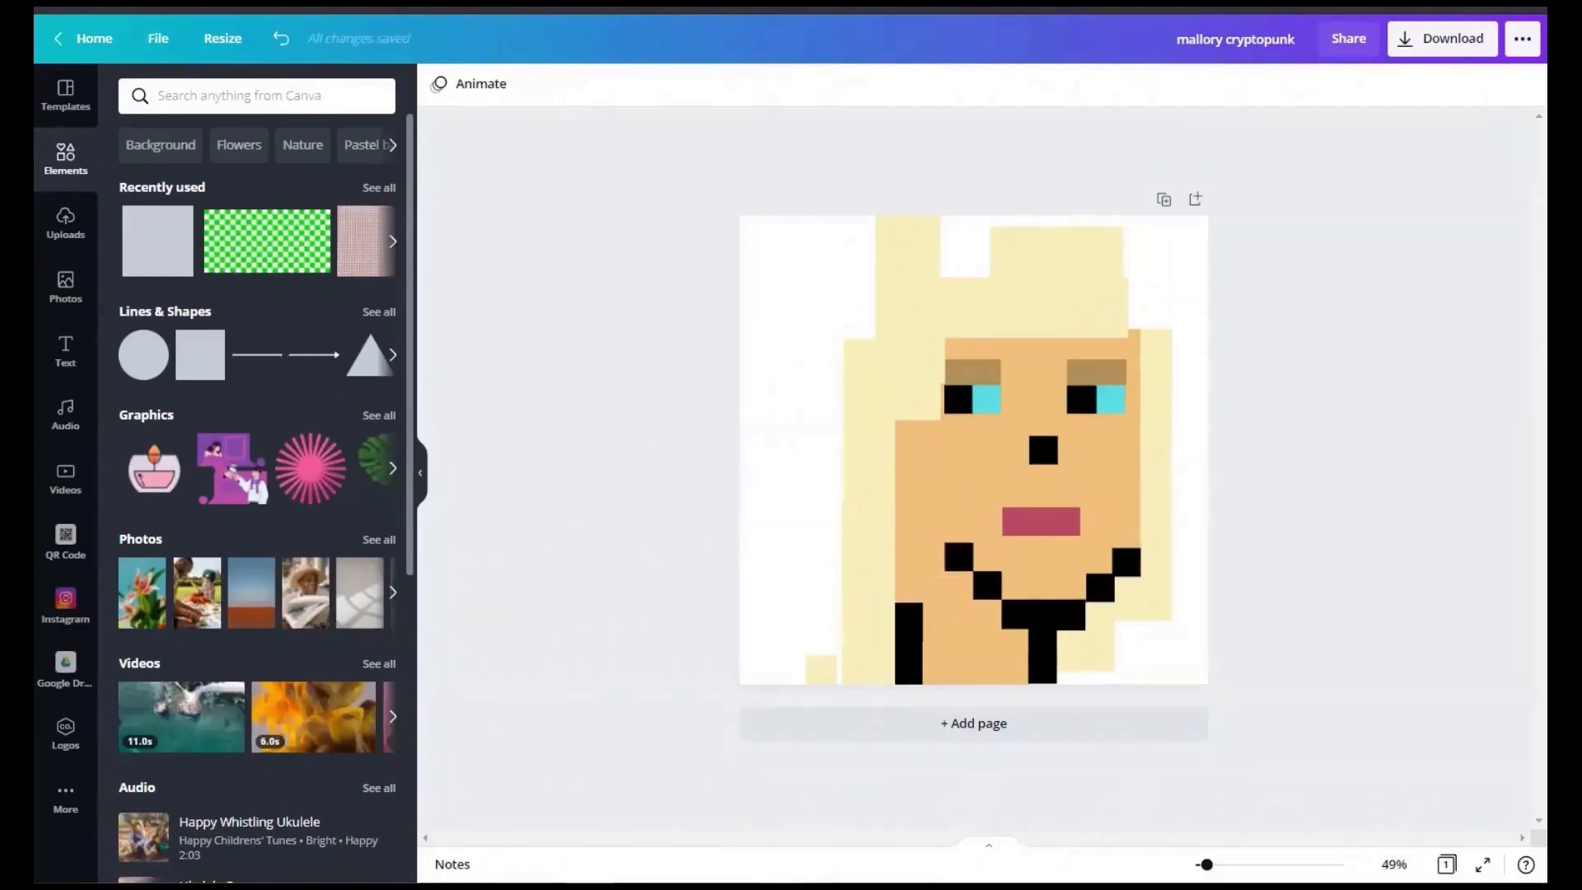
Step: Fit the tall left hair block and the inner strip around the left eye and cheek, and remove the wide block above the forehead
drag(913, 386, 922, 339)
click(910, 428)
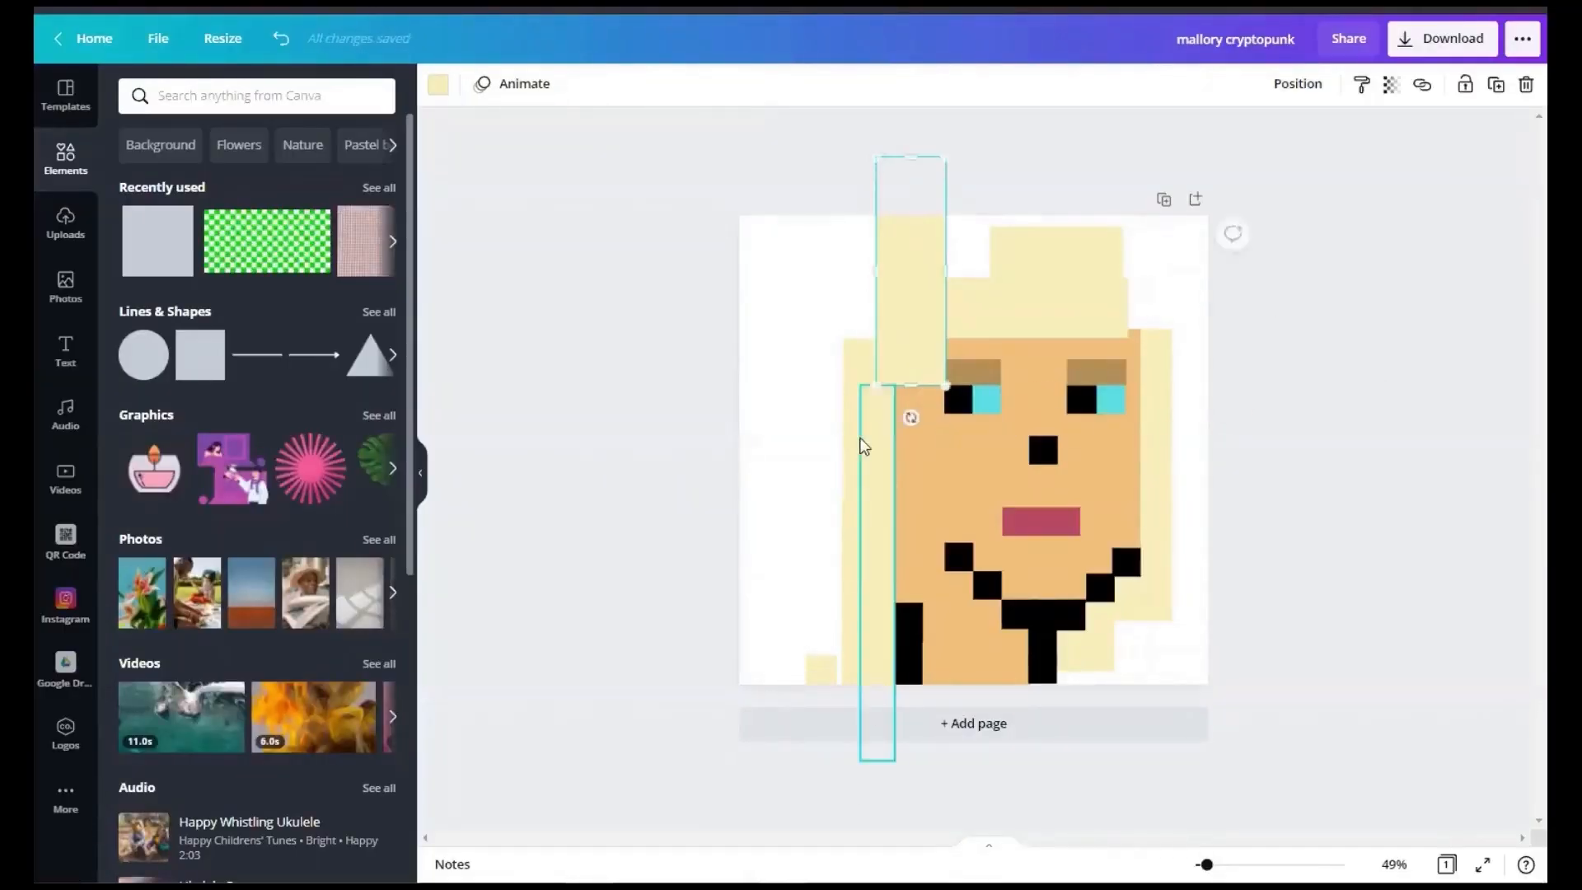
drag(910, 428, 897, 428)
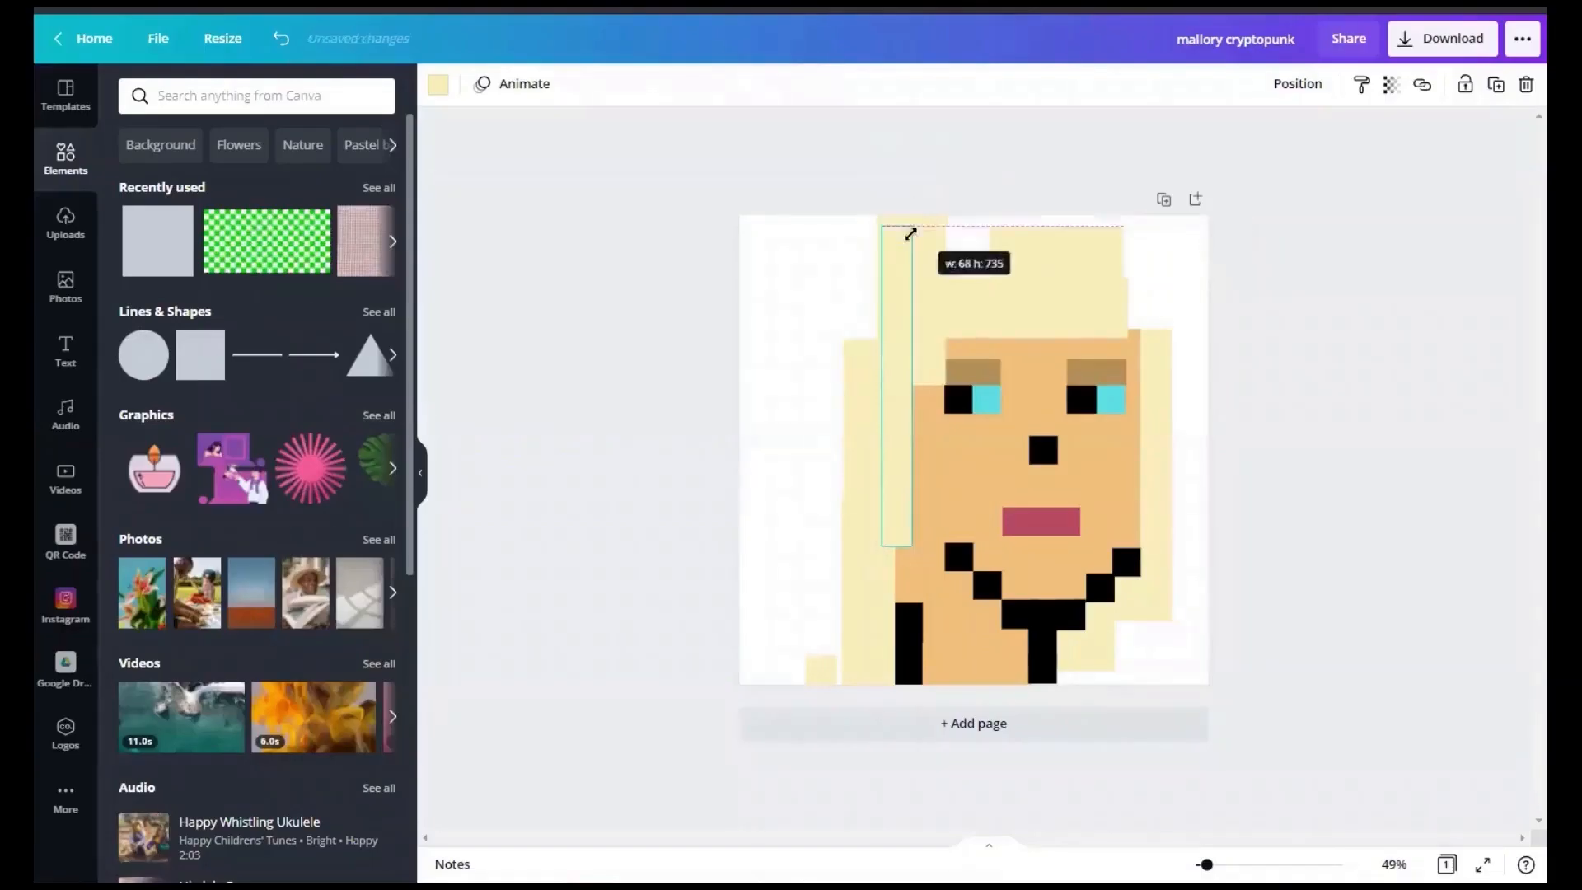
drag(911, 237, 898, 206)
click(1307, 388)
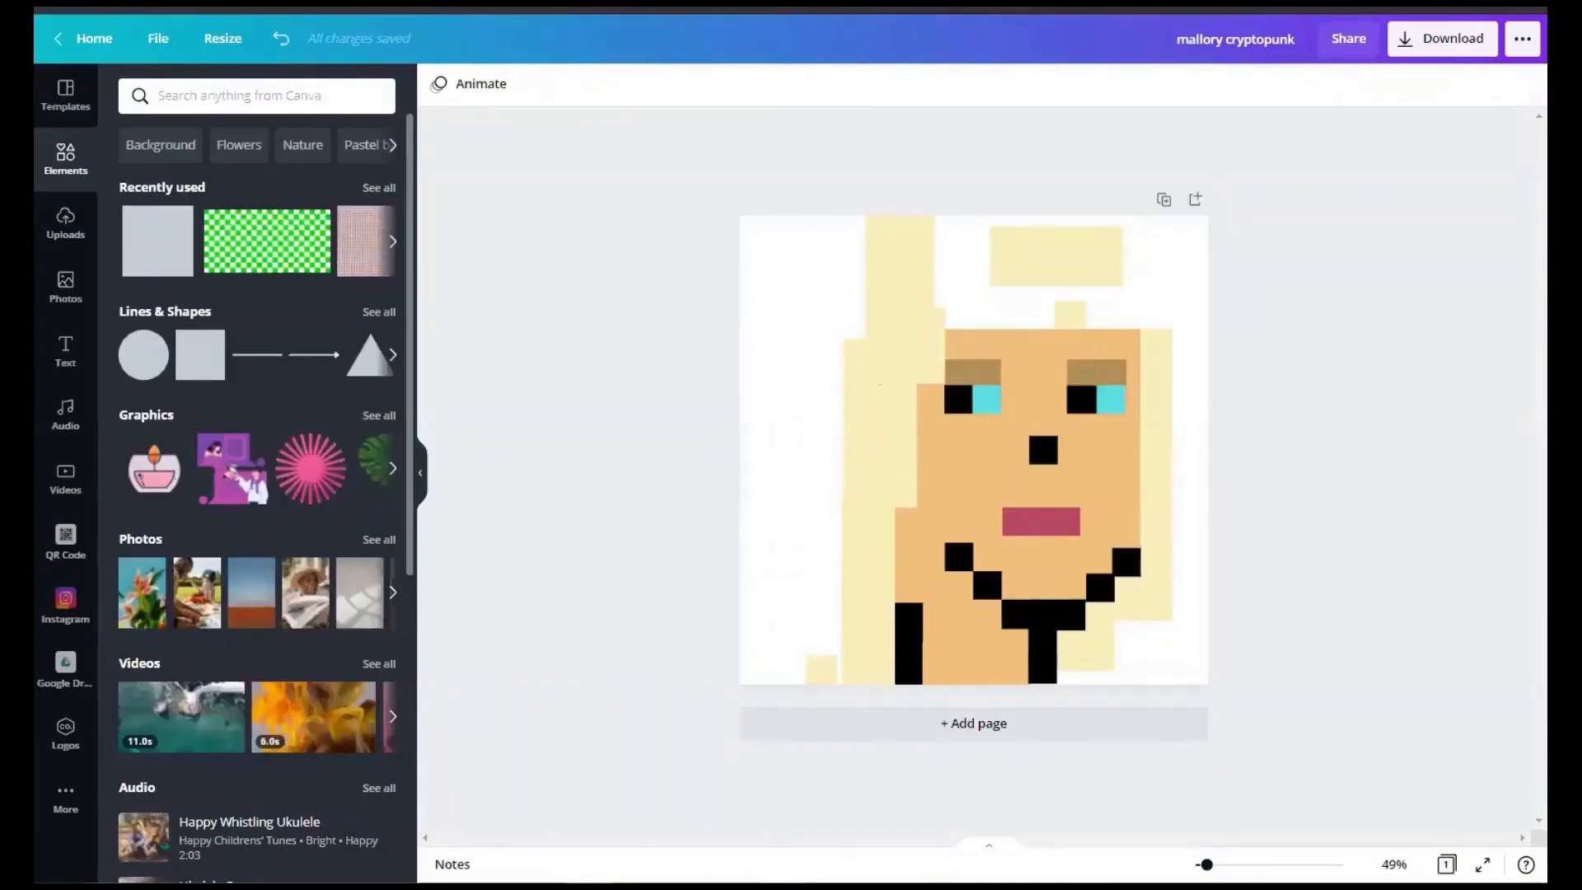
Step: Place the small hair square above the forehead's right corner and reshape the remaining top block into a thin fringe row beside it
drag(1070, 321, 1127, 314)
drag(1032, 264, 987, 306)
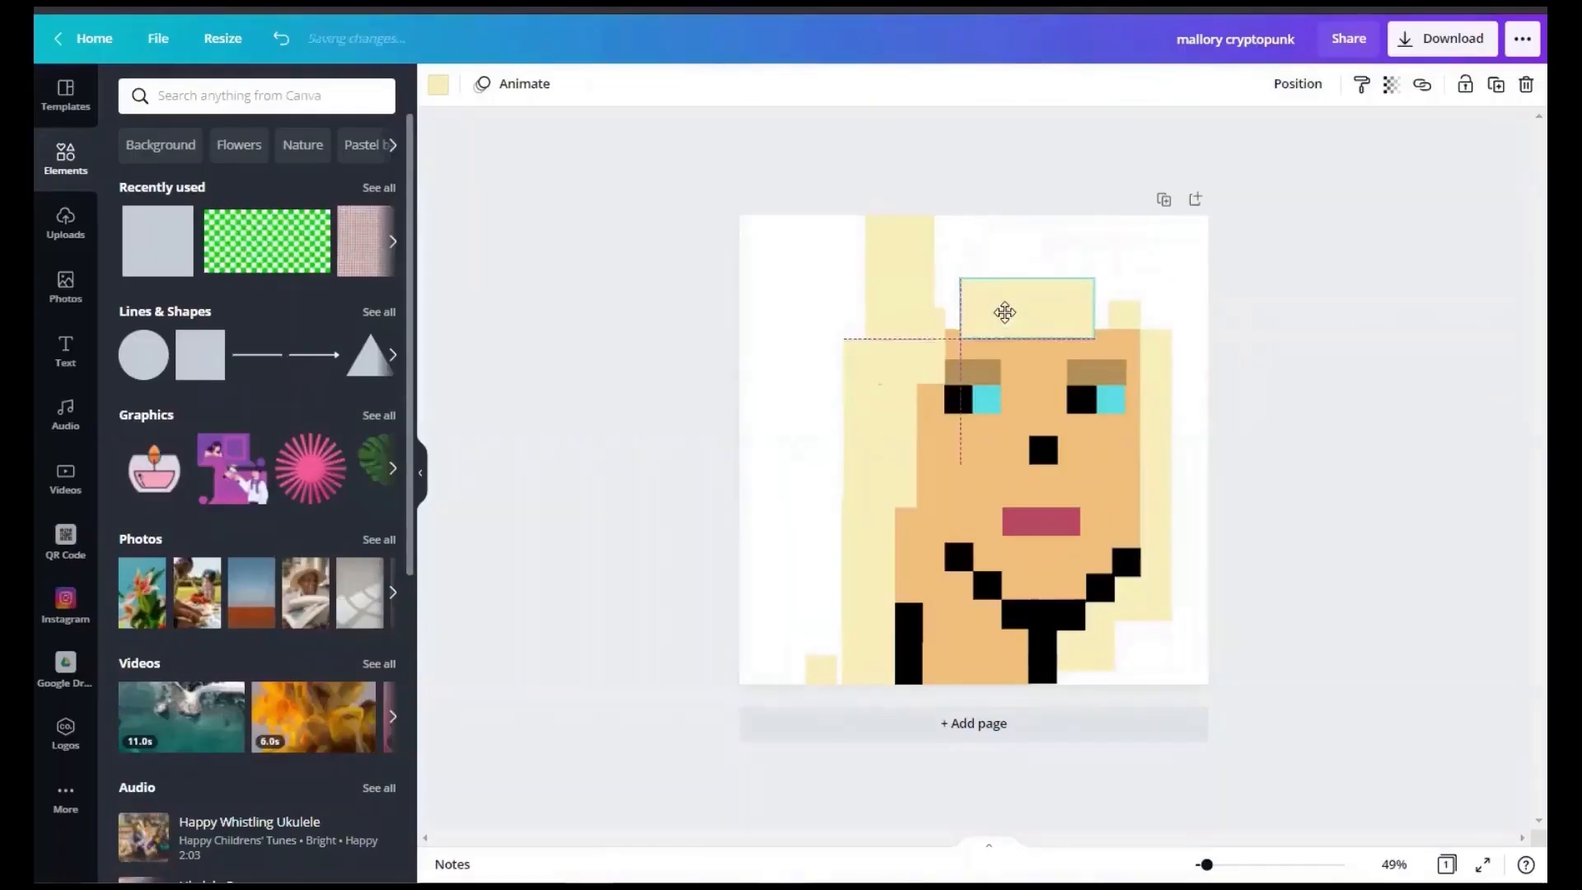
drag(1080, 299, 1111, 300)
drag(1030, 270, 1031, 301)
click(927, 346)
drag(923, 308, 923, 299)
click(1426, 375)
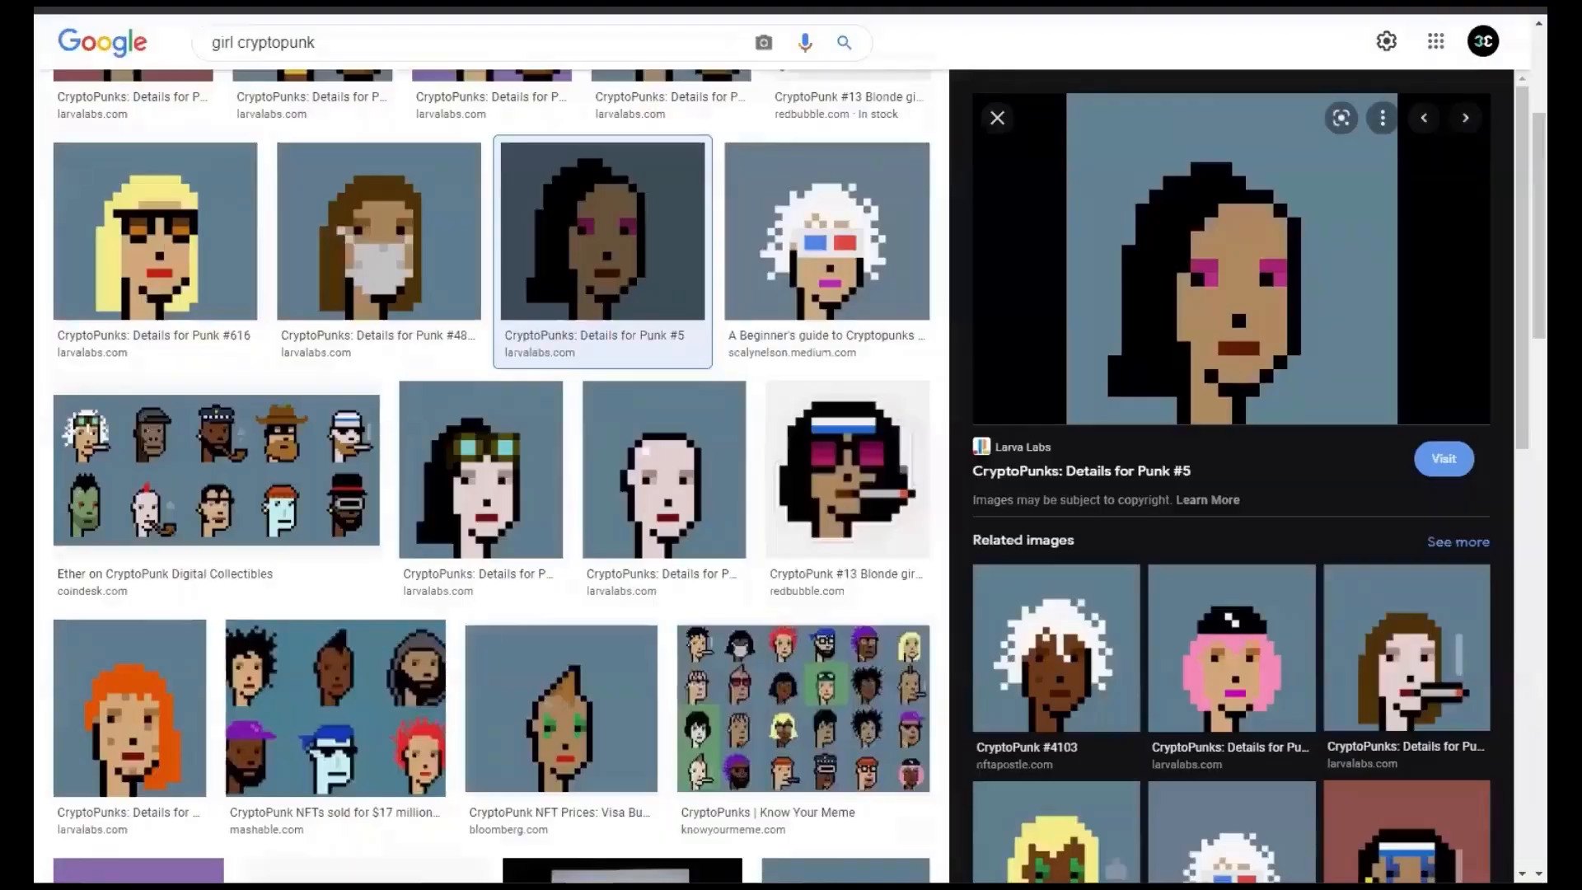
Step: Position a small hair square on top of the fringe row and reduce the tall left block to just above the hairline
drag(1112, 317, 1063, 286)
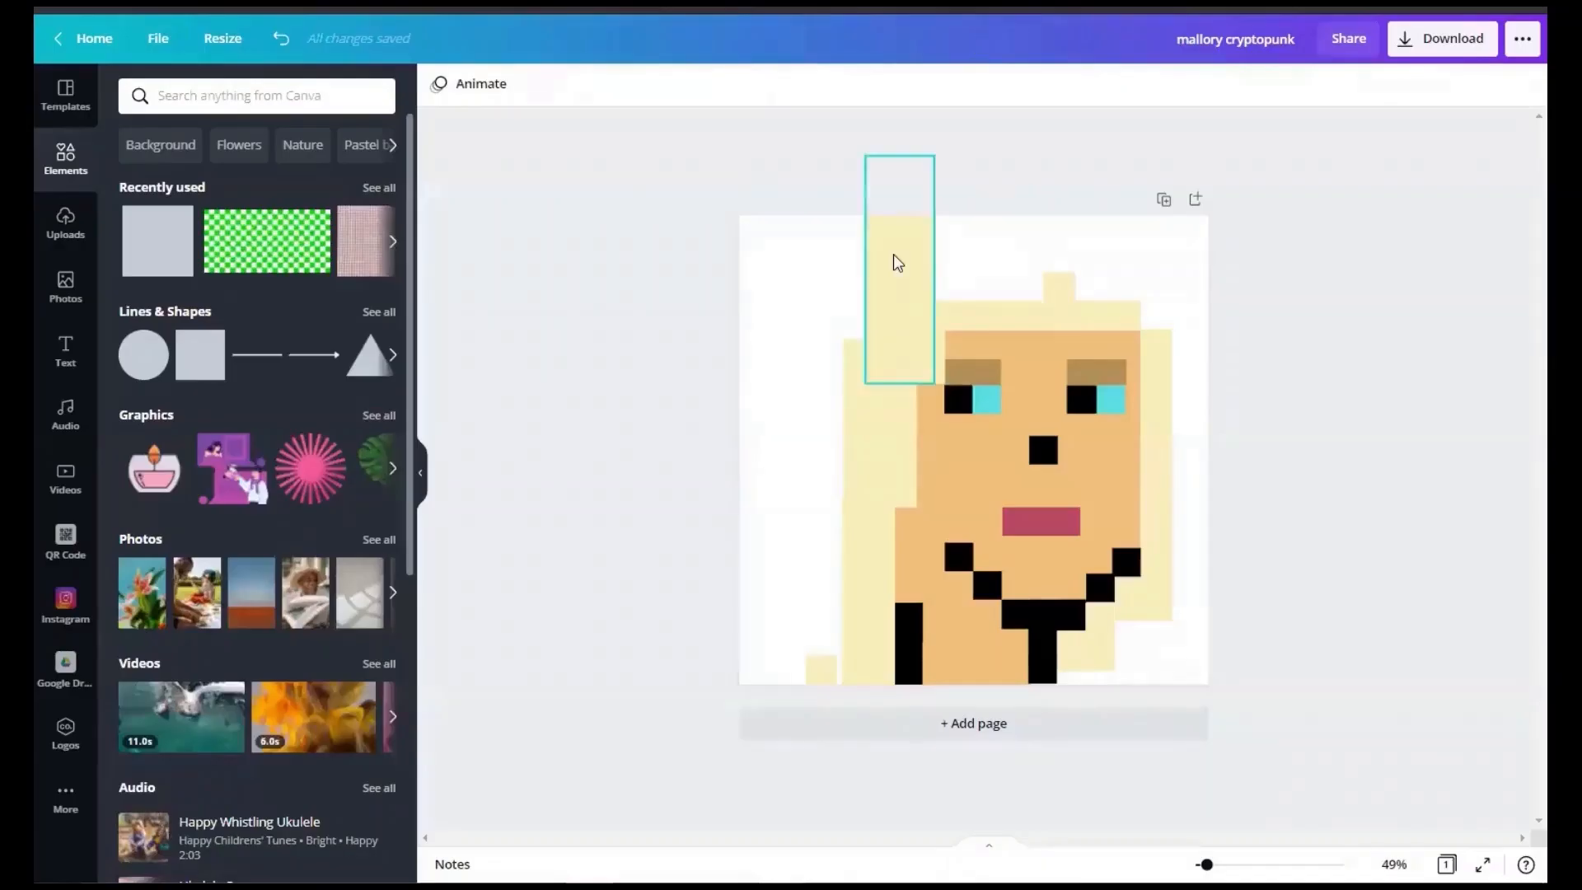
drag(893, 254, 1004, 329)
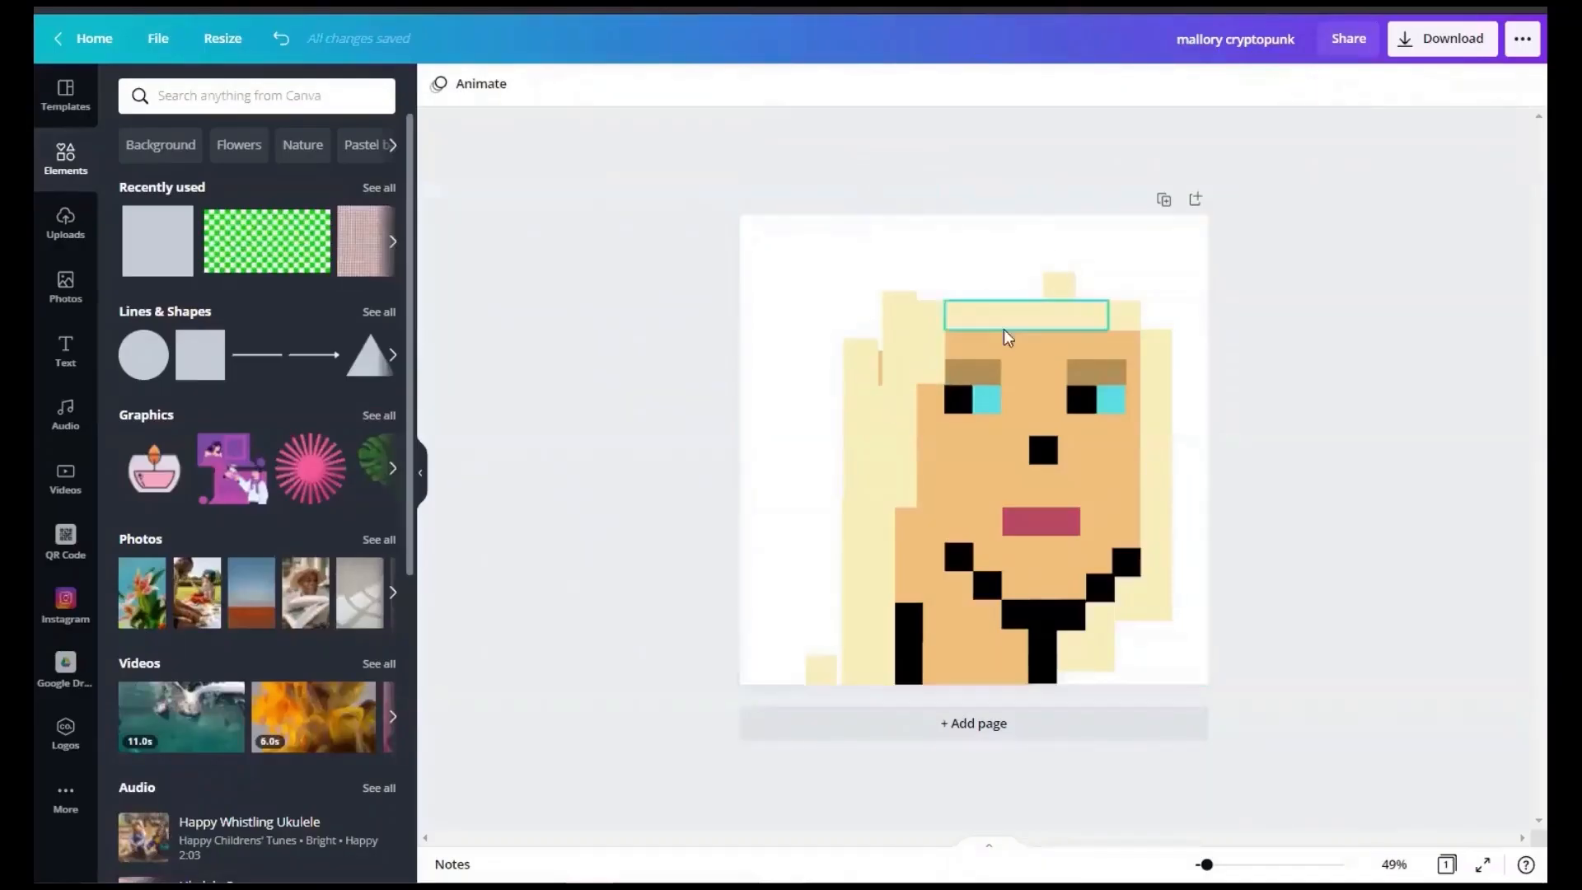
click(1059, 286)
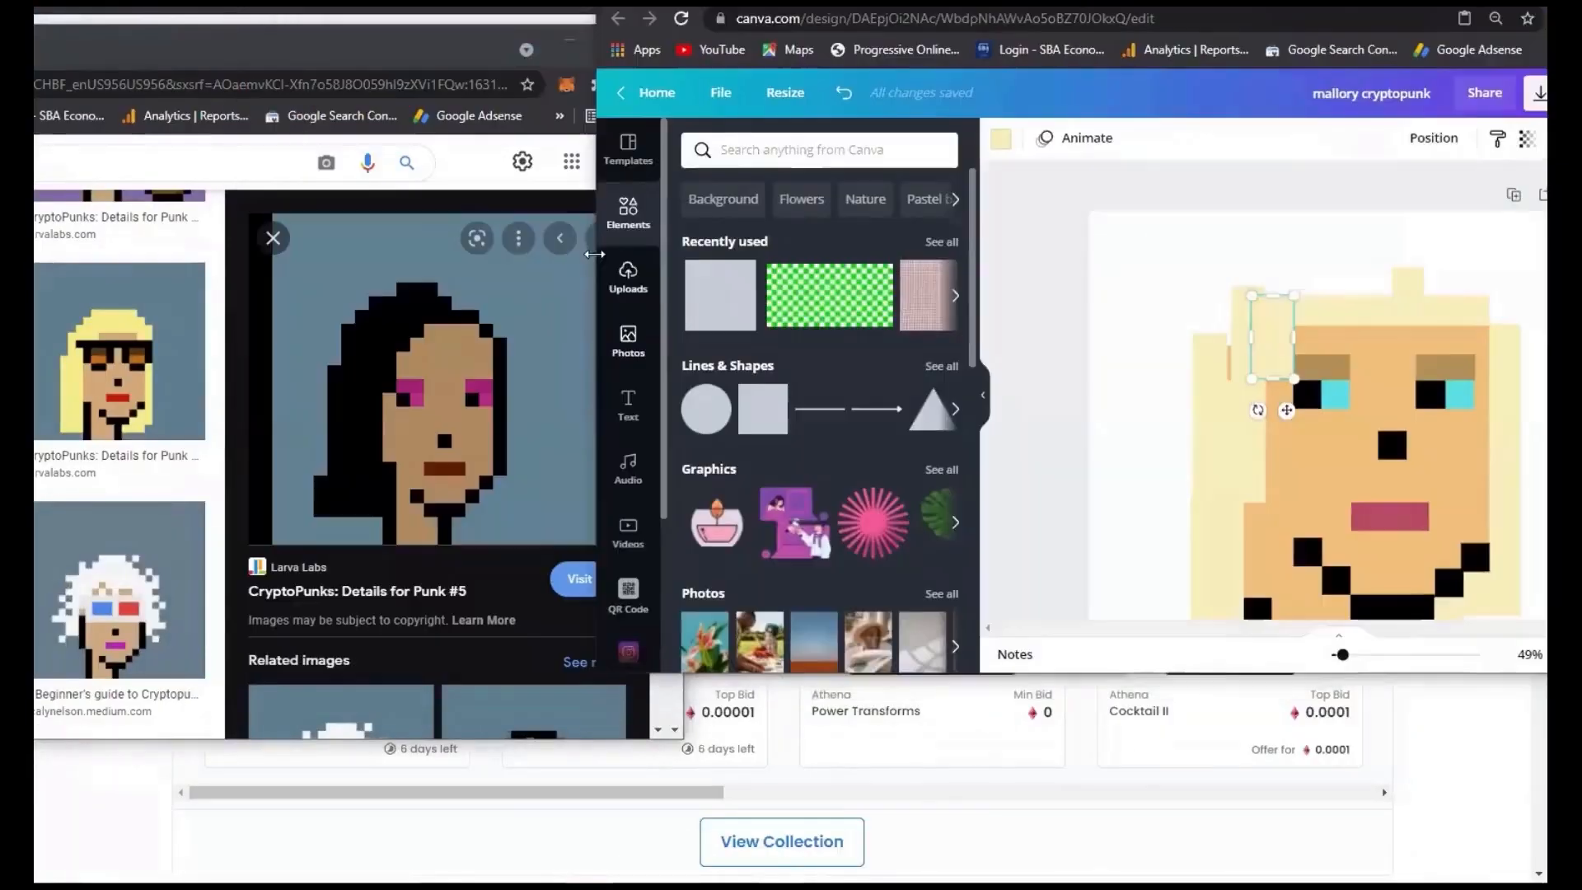
Step: Arrange the design window beside the CryptoPunk #5 reference image and extend the face block upward for a taller forehead
mouse_move(1545, 214)
mouse_down()
mouse_move(1340, 214)
mouse_move(1545, 214)
mouse_up()
drag(1141, 292, 1260, 412)
drag(1324, 338, 1324, 278)
click(1311, 366)
Step: Move the fringe row up onto the taller forehead, and raise the right corner square and hair strip to match
drag(1311, 354, 1258, 299)
click(1504, 295)
click(1241, 316)
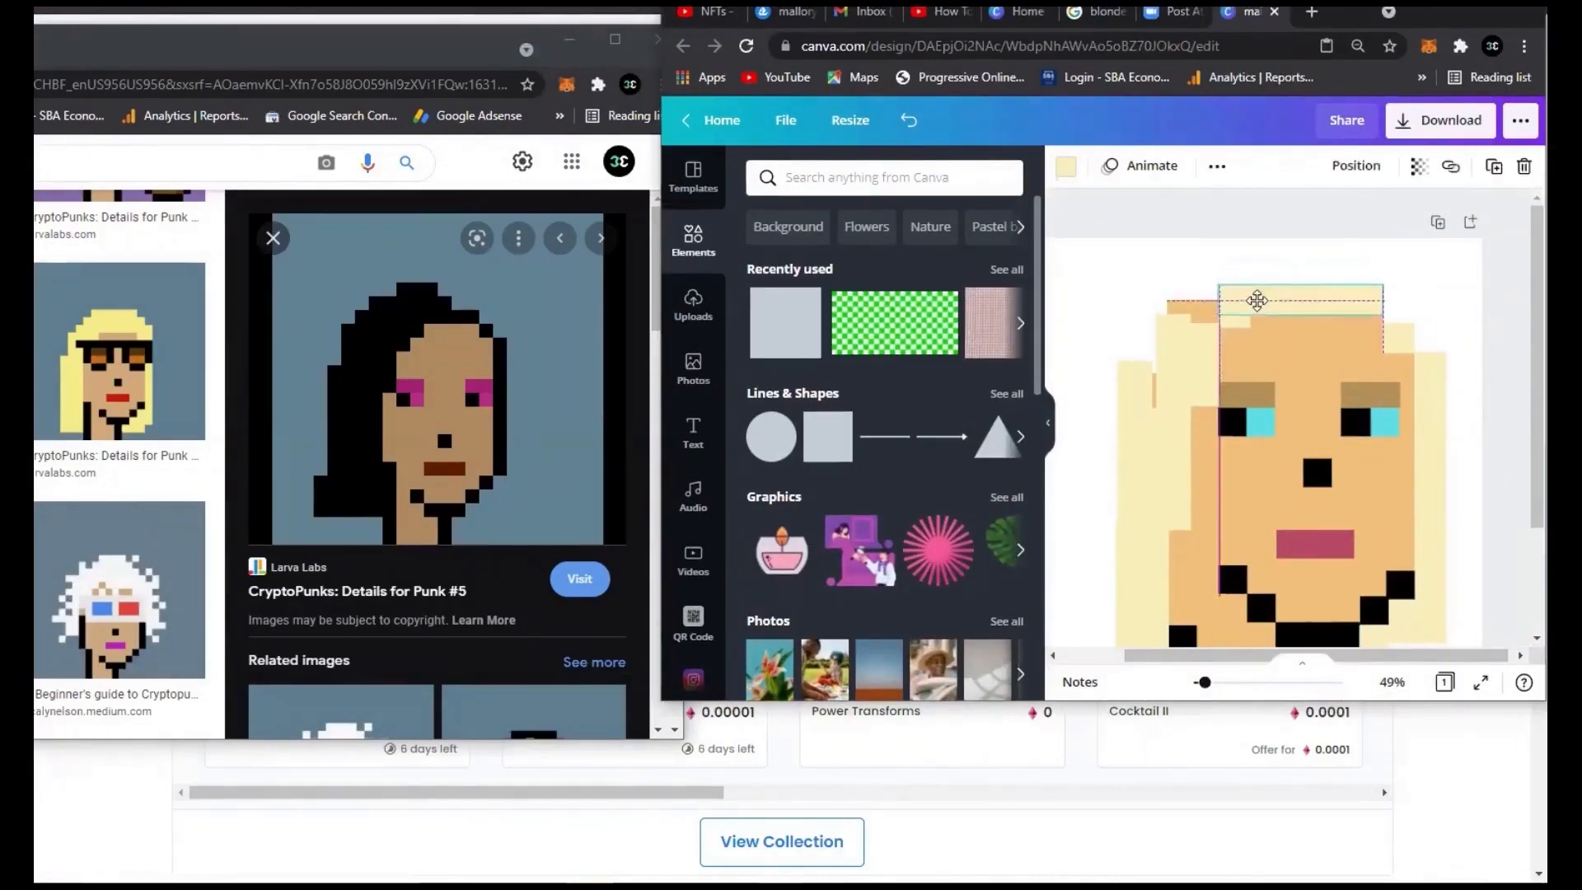
click(1427, 370)
mouse_move(1424, 353)
mouse_down()
mouse_move(1423, 330)
mouse_move(1413, 356)
mouse_up()
click(1496, 321)
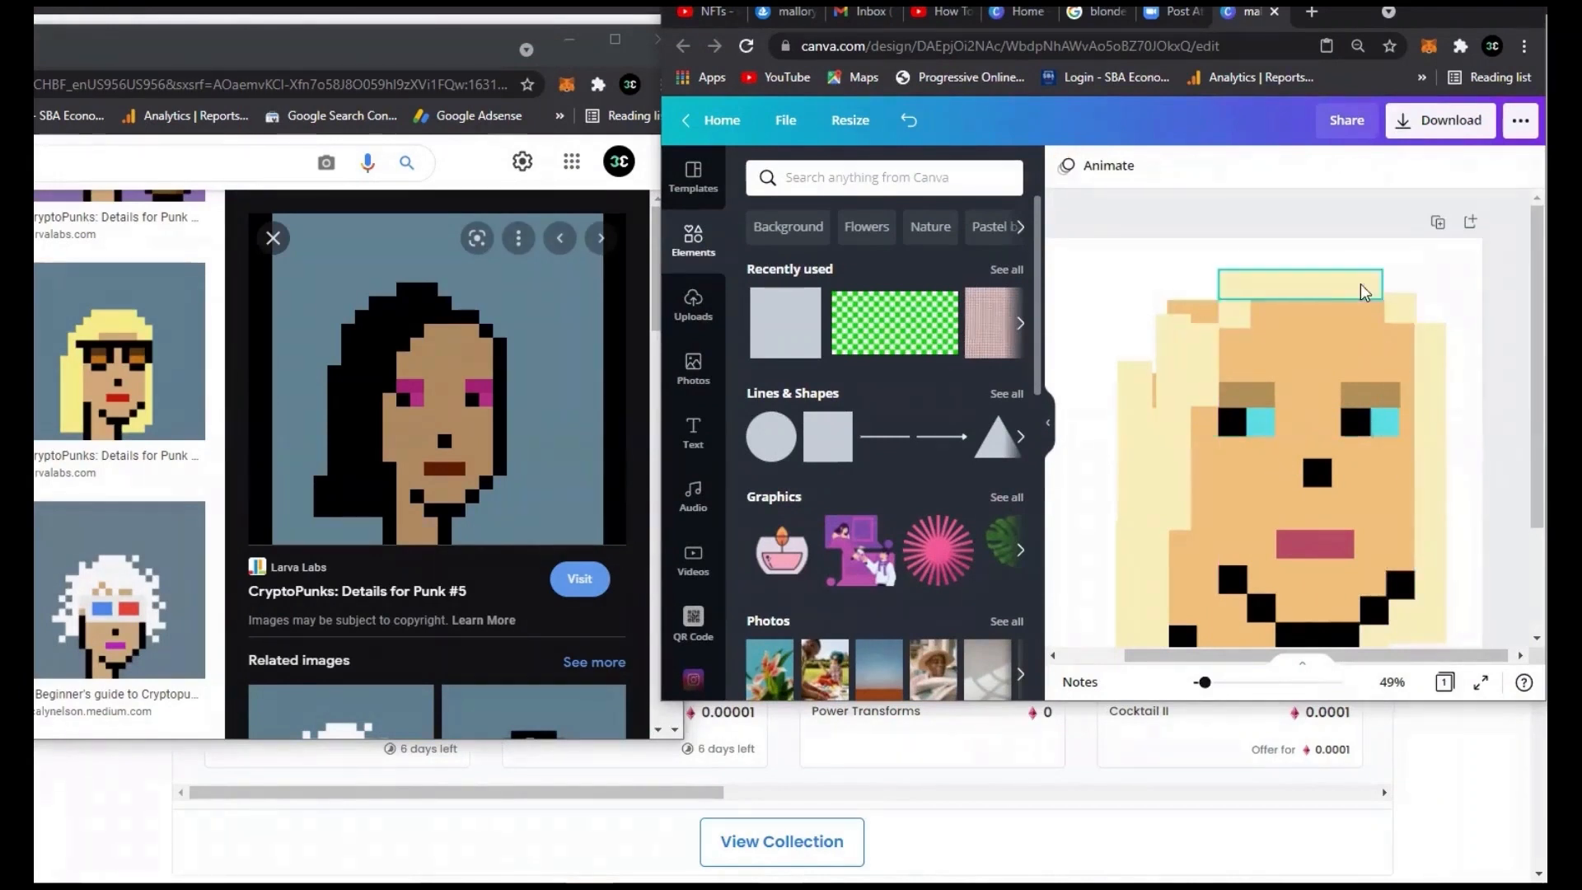
Step: Move the small hair square above the left end of the fringe and duplicate it to build a stepped crown
drag(1235, 313, 1248, 268)
right_click(1214, 252)
click(1234, 276)
key(ctrl+v)
right_click(1241, 260)
click(1260, 303)
Step: Duplicate a hair block, widen it to about 212 by 65, and place it as a step at the crown's upper left
right_click(1186, 289)
click(1212, 334)
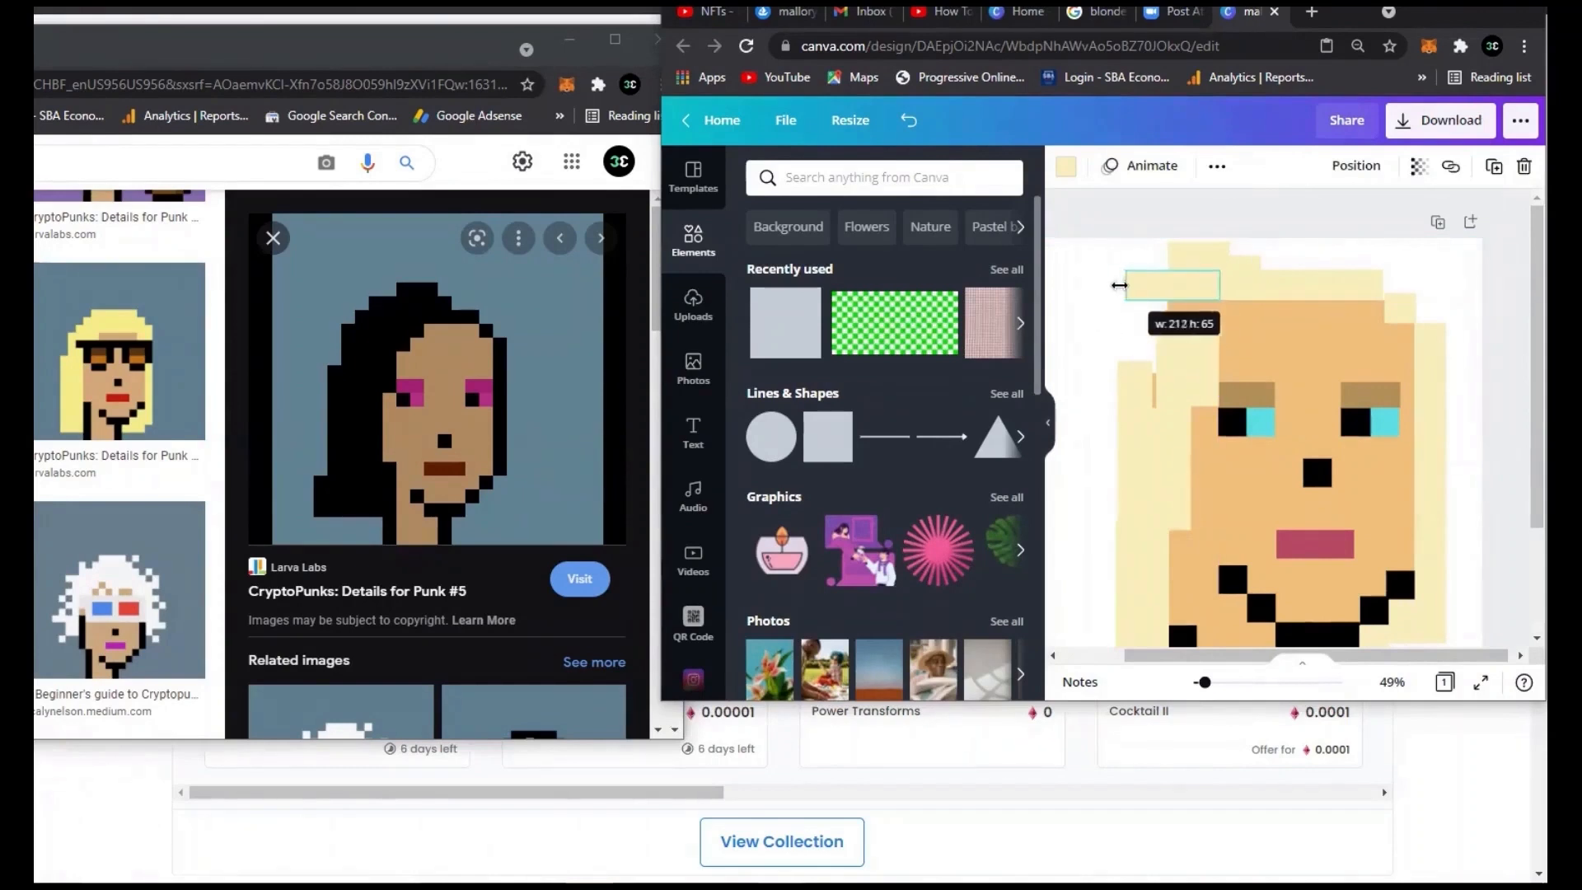
drag(1119, 285, 1120, 285)
drag(1144, 281, 1144, 275)
click(1501, 334)
Step: Clear the leftover blocks around the left temple and place a small hair square along the forehead's upper edge
drag(1188, 355, 1214, 324)
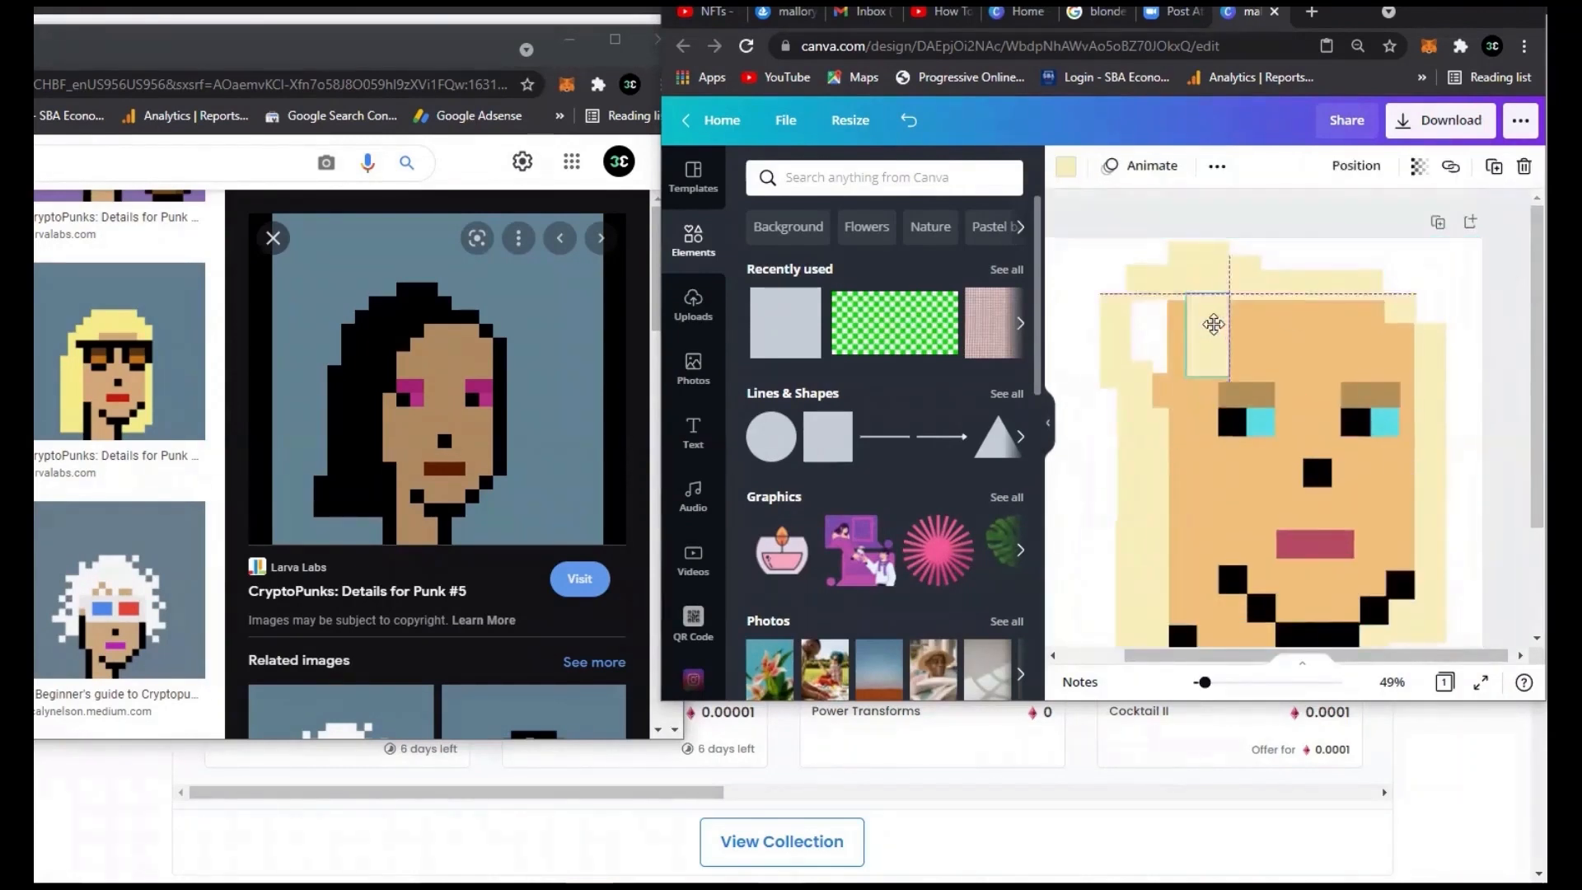
key(ctrl+z)
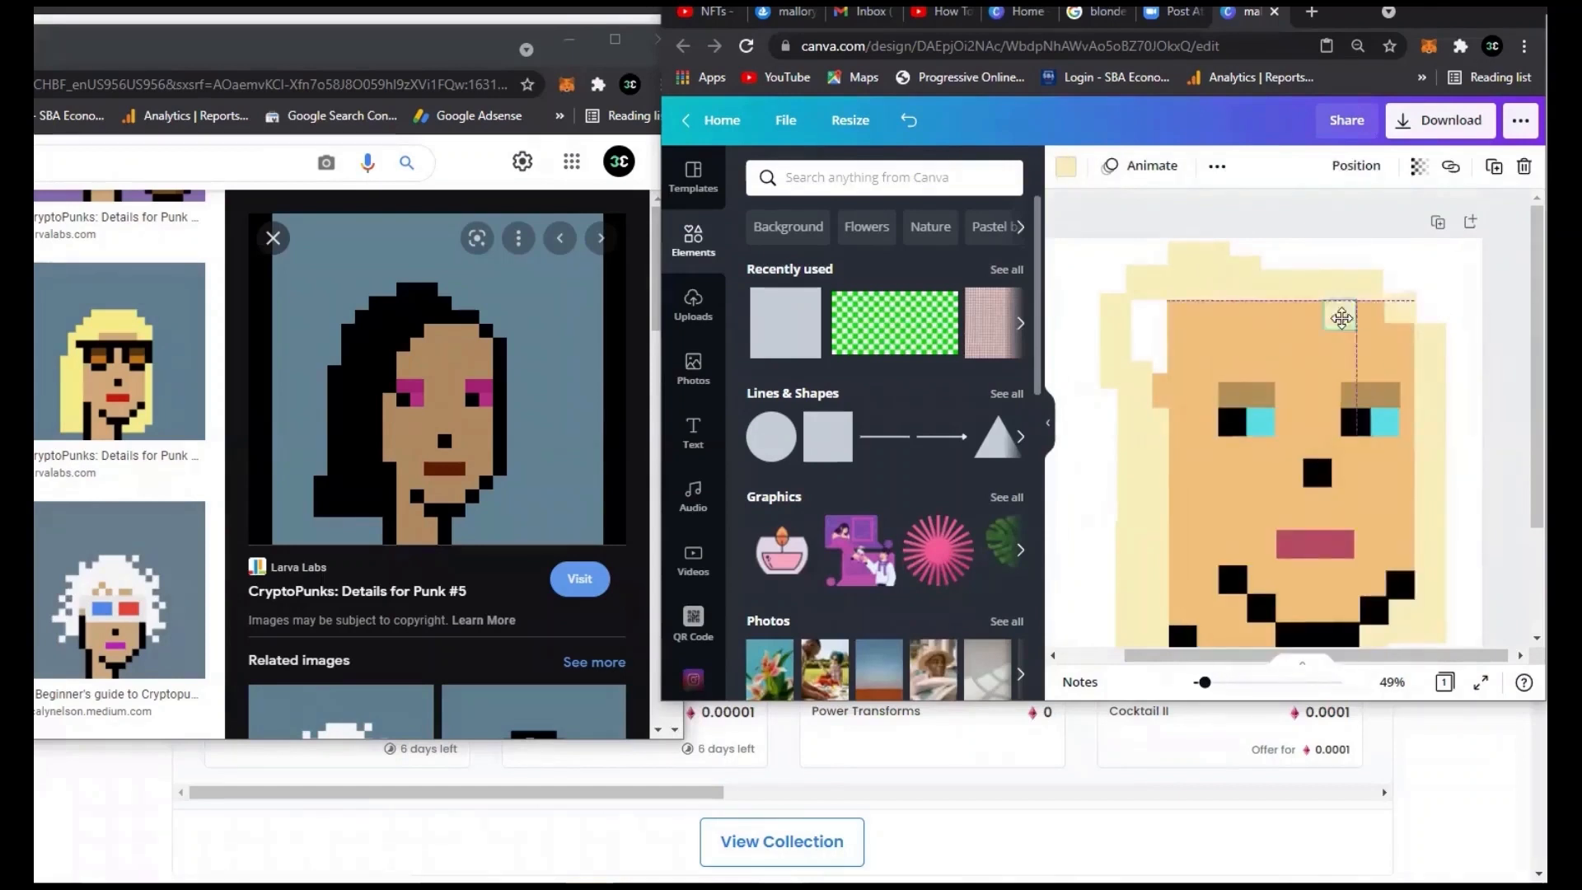
click(1390, 328)
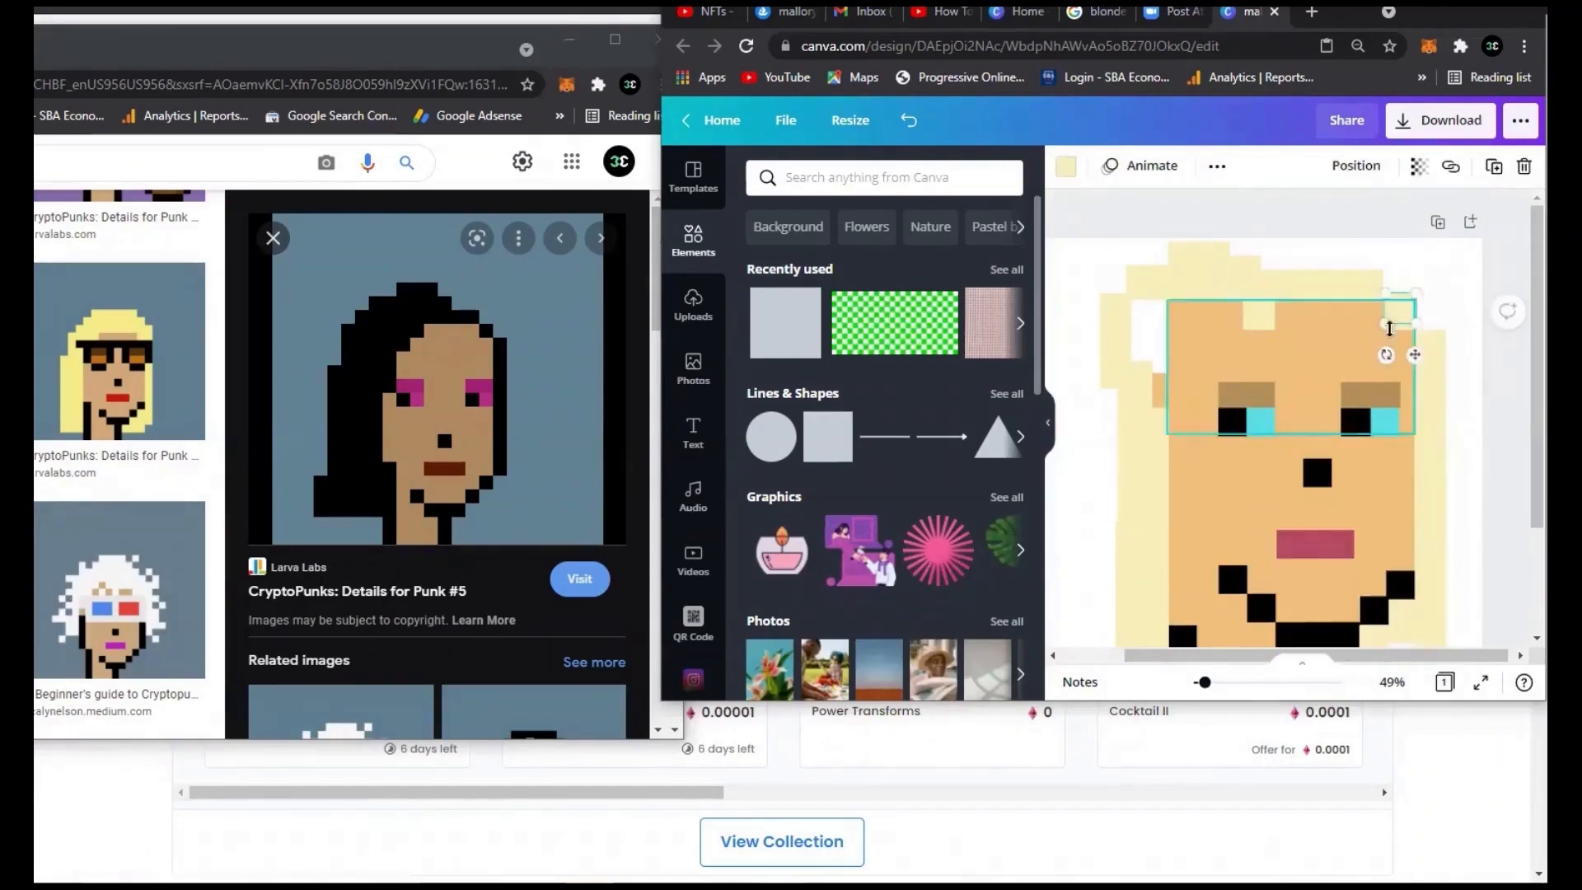
drag(1159, 424, 1089, 471)
key(Delete)
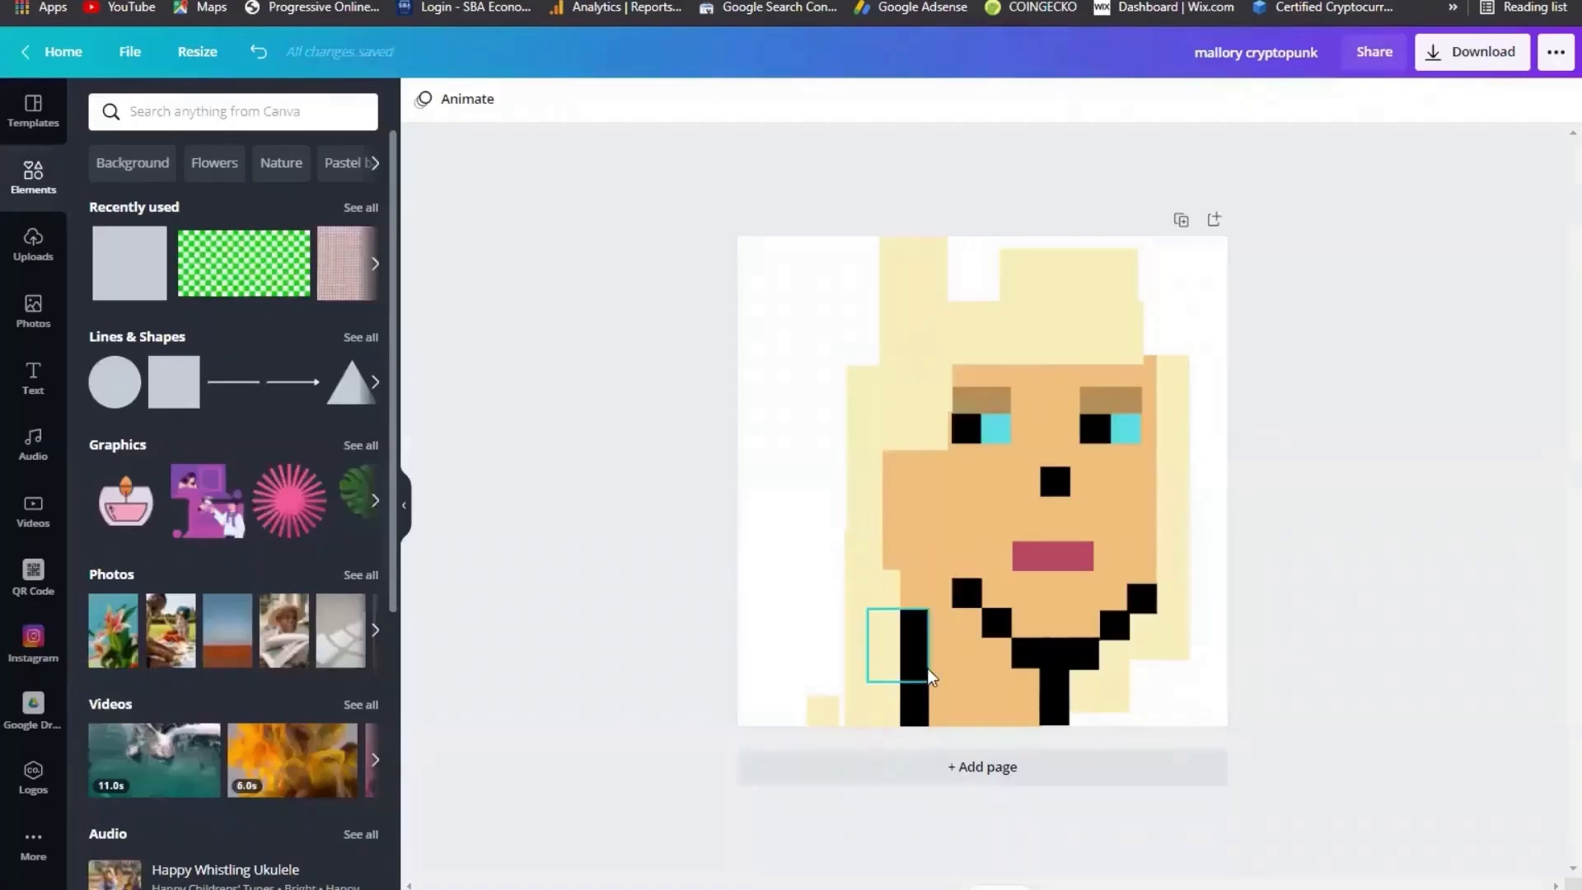
Step: Extend the inner left hair strip upward beside the cheek and lower the top of the neck's left black outline
drag(888, 607, 888, 412)
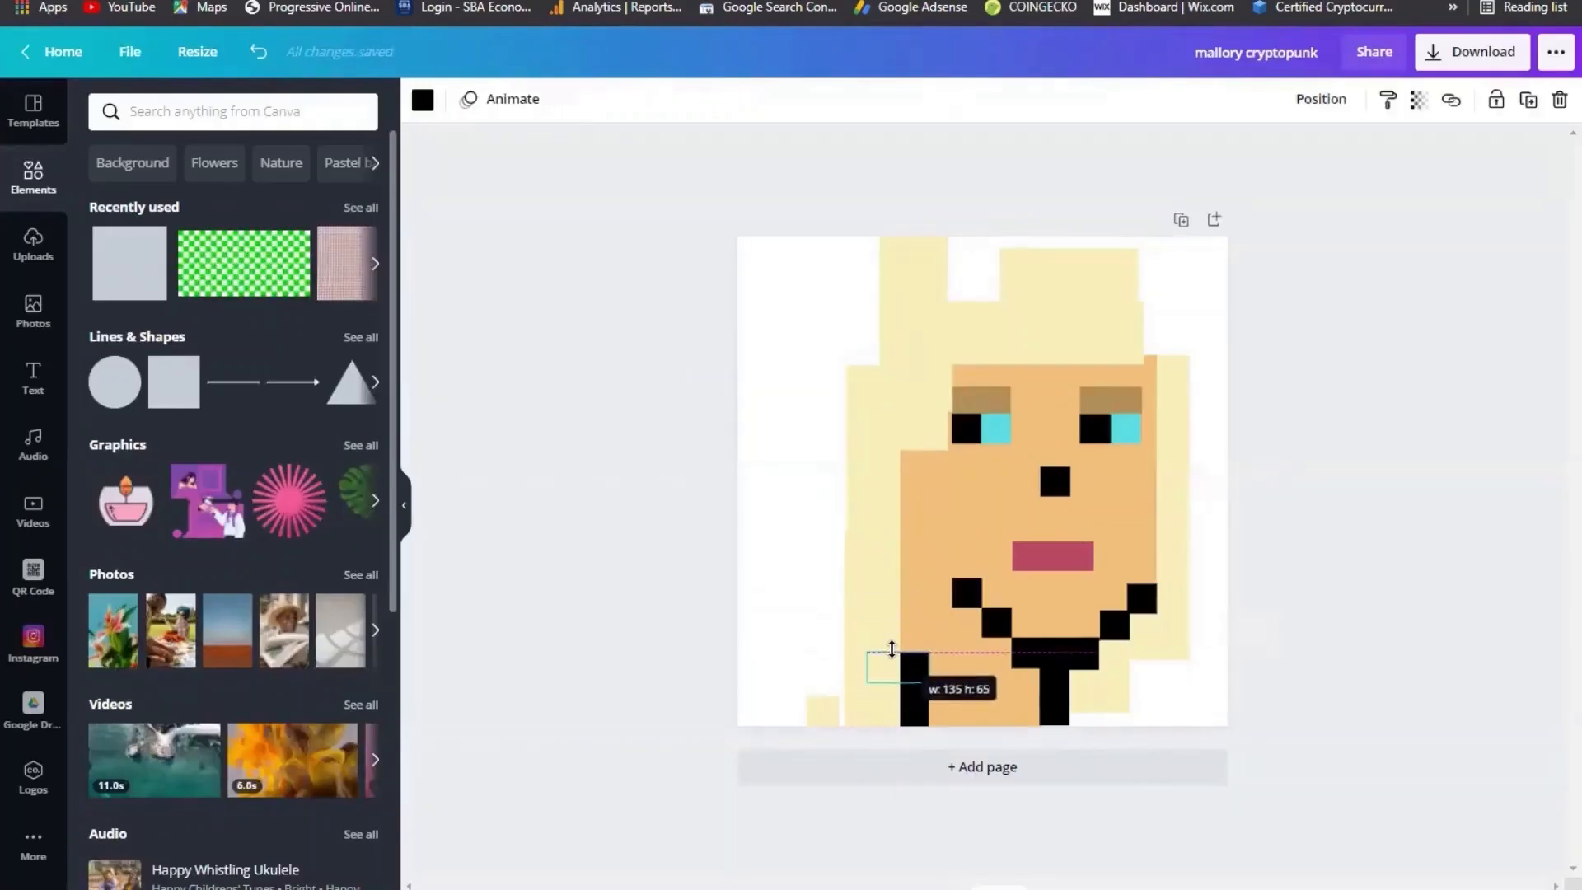
mouse_move(891, 649)
mouse_down()
mouse_move(901, 568)
mouse_move(898, 640)
mouse_up()
click(769, 460)
Step: Raise the tall left hair block to the top of the eye and shift the inner hair strip up against the cheek
drag(922, 406, 923, 368)
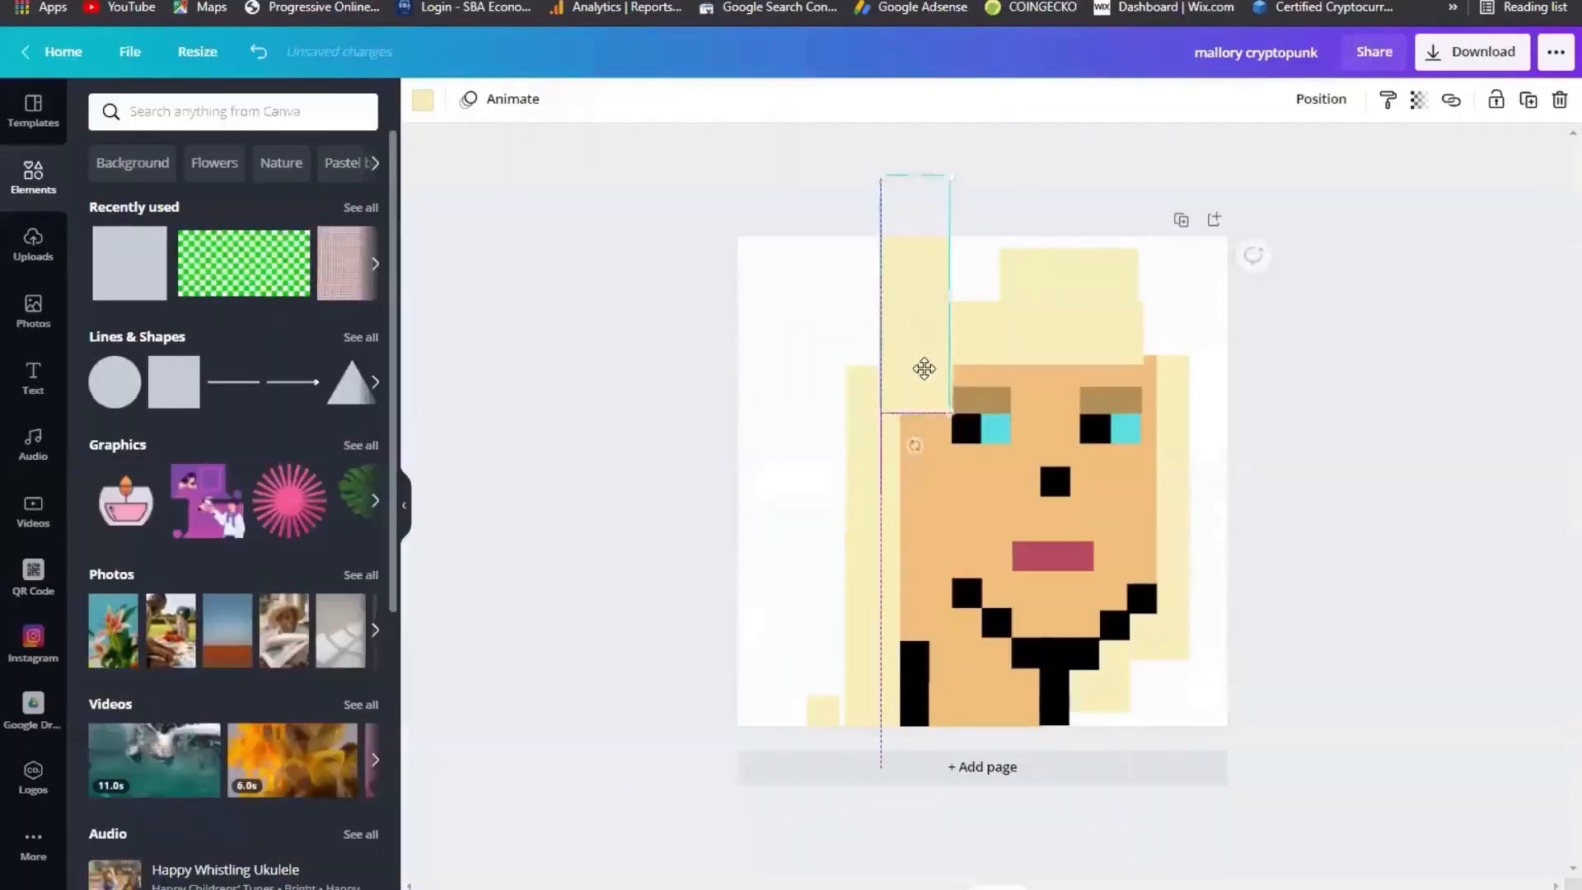
click(1341, 363)
drag(911, 442, 904, 477)
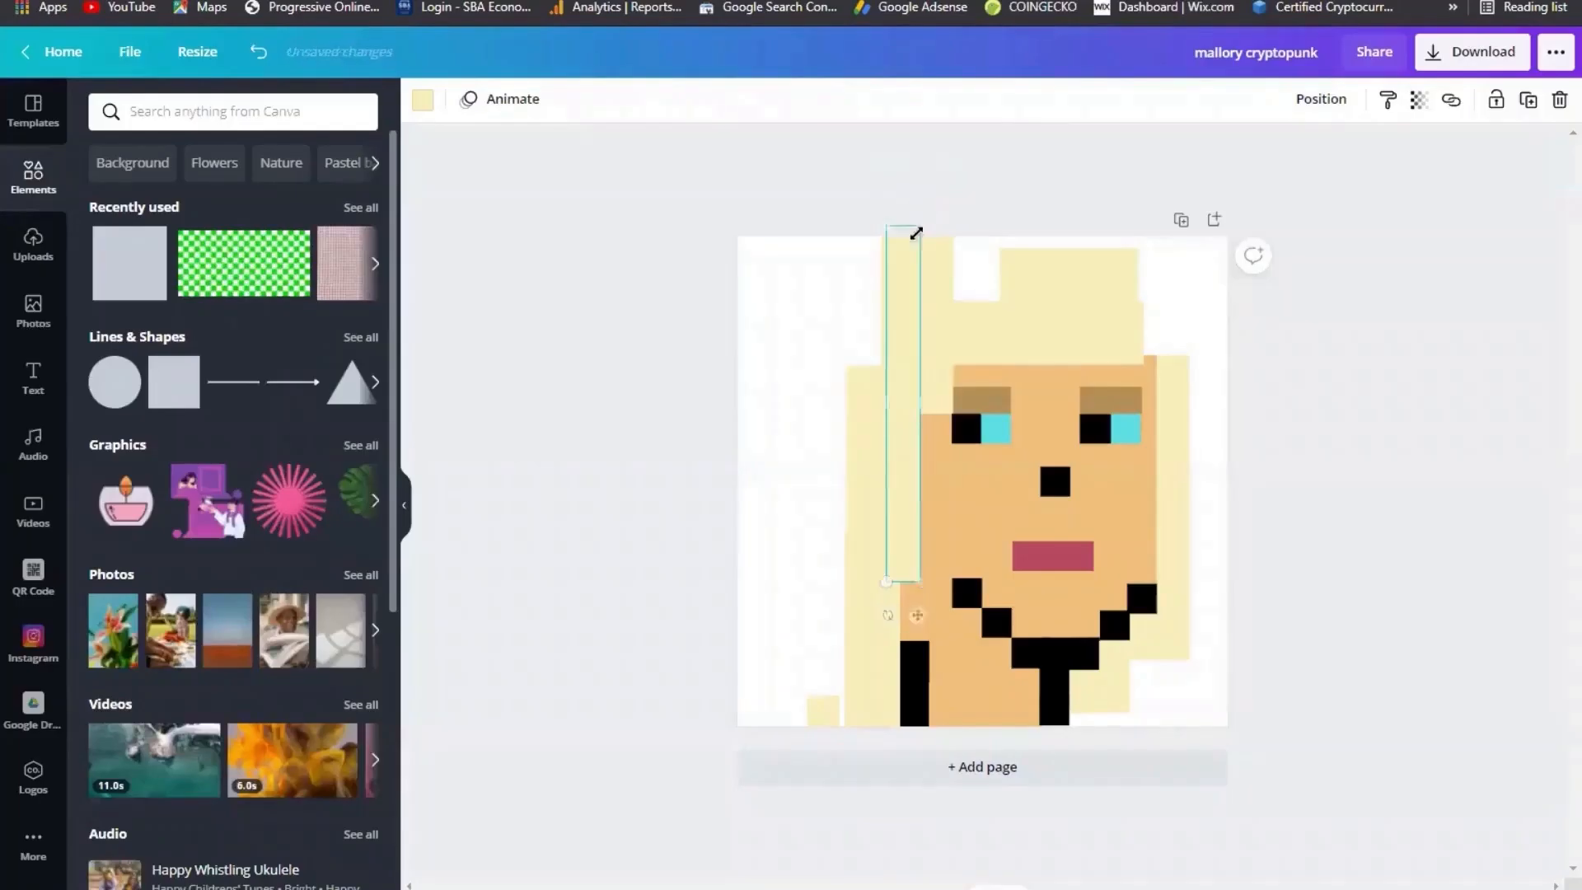
drag(914, 233, 905, 355)
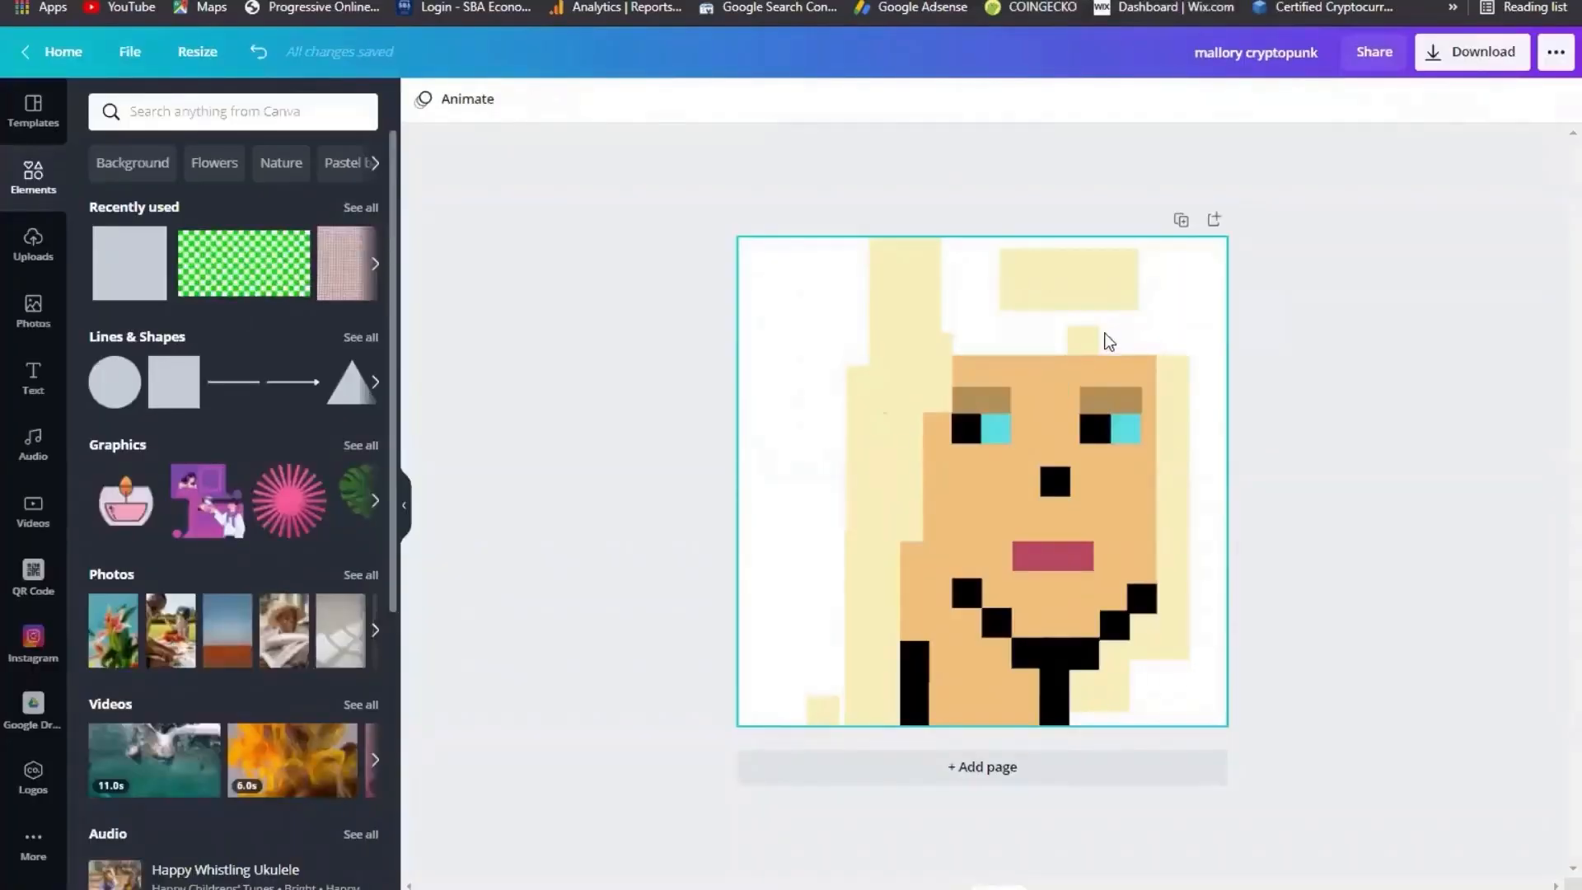
Step: Move the small hair square to the forehead's upper right corner and widen a hair block to cover the rest of the forehead's top edge
drag(1105, 339, 1144, 341)
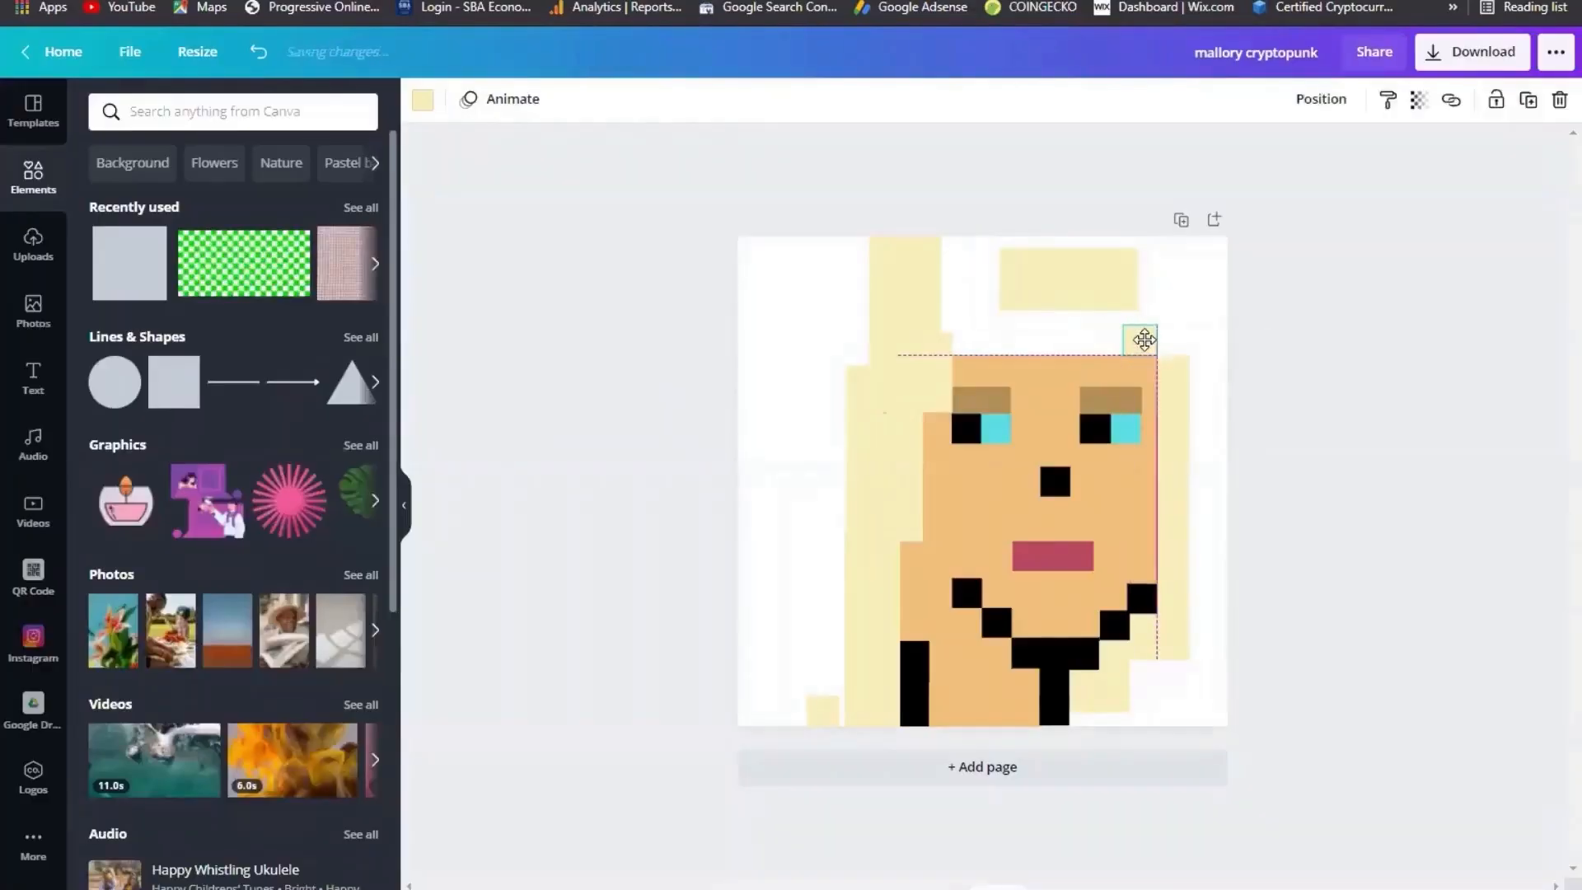
drag(1047, 294, 1044, 343)
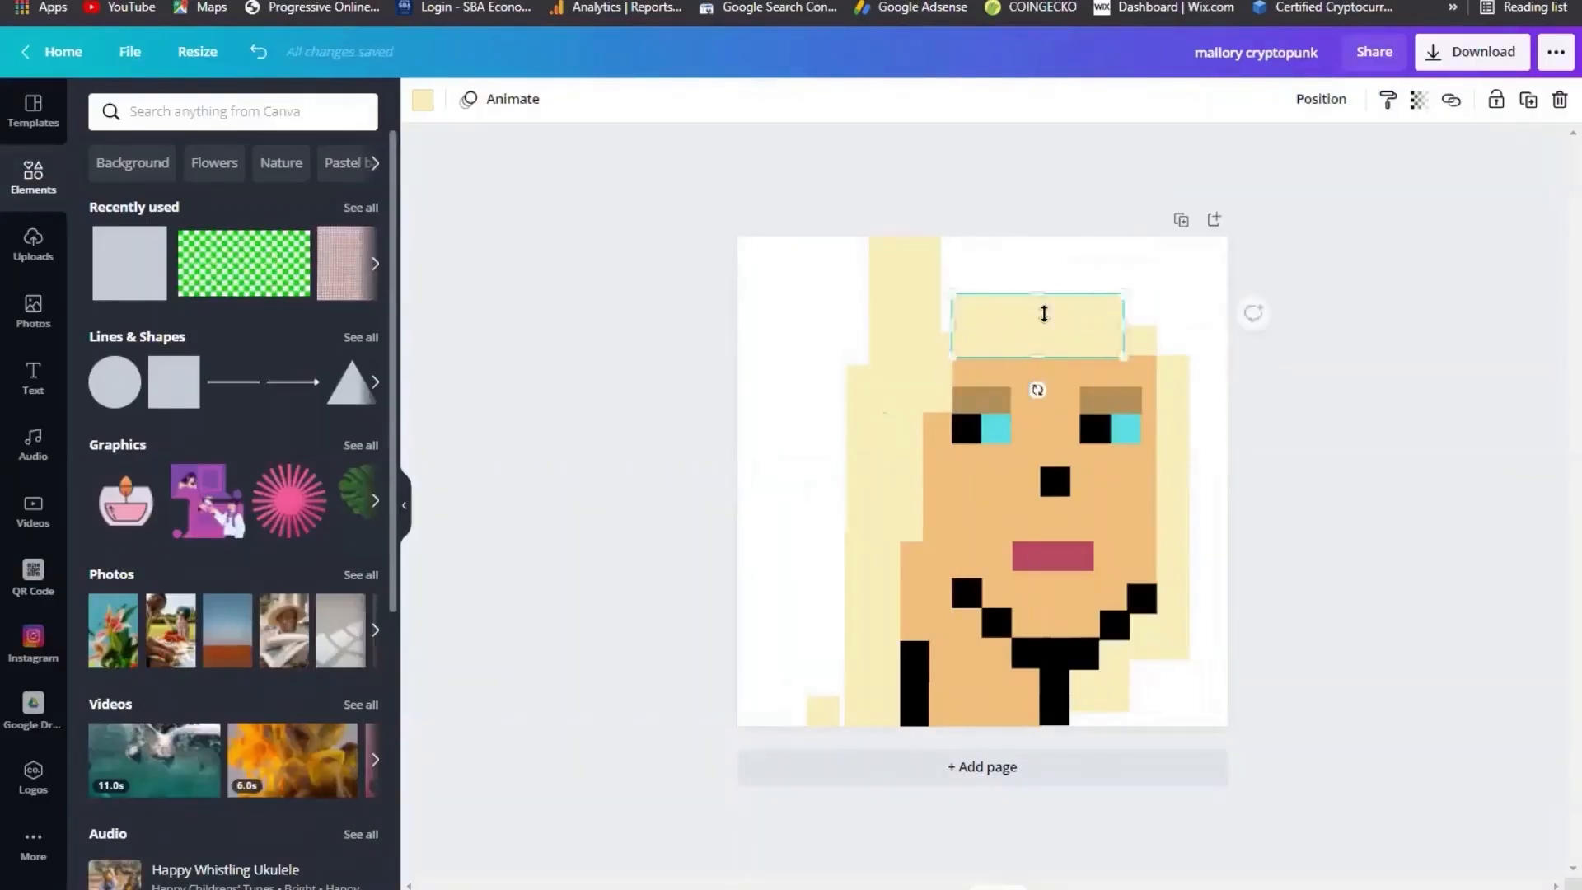
drag(929, 371, 928, 364)
click(1451, 406)
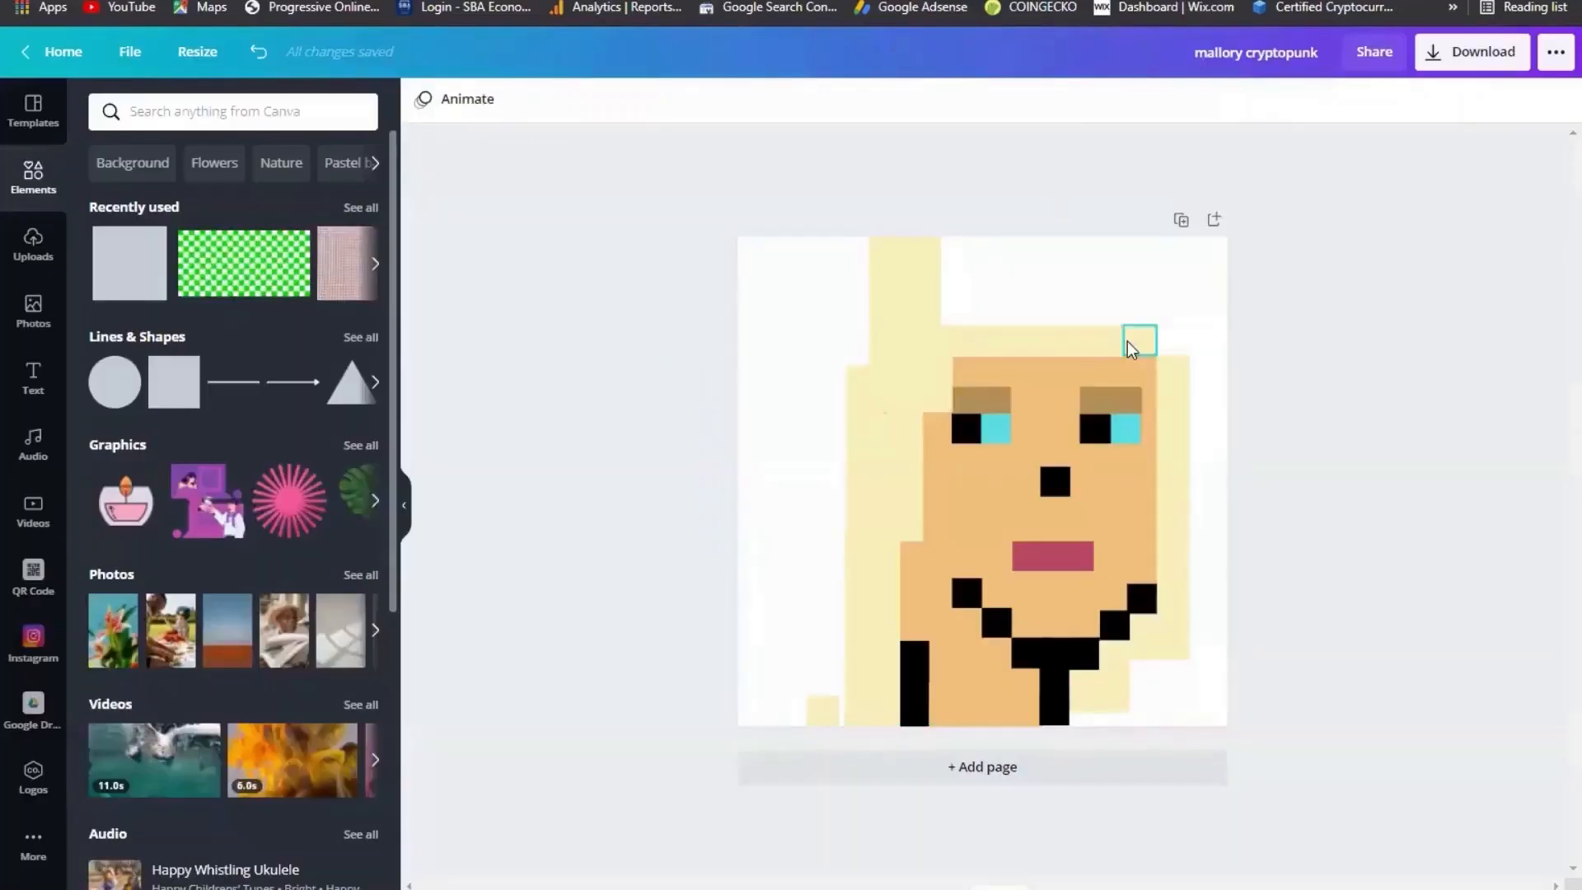
drag(1146, 361, 1077, 312)
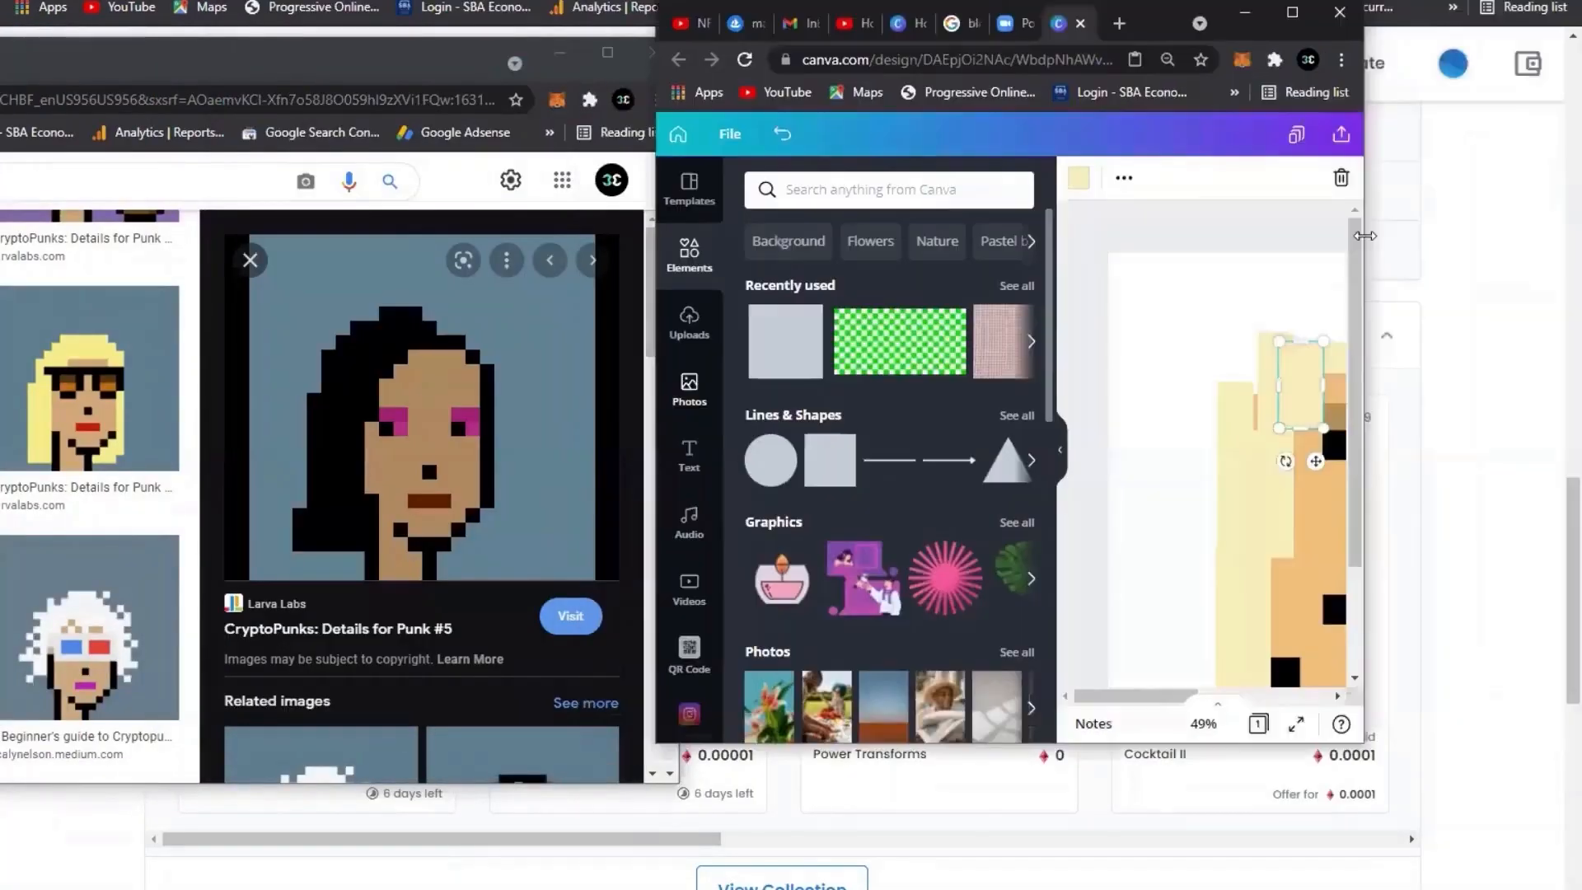
Step: Move the spare hair blocks up against the upper left of the crown, beside the forehead
drag(1335, 354, 1258, 334)
click(1512, 330)
click(1313, 363)
drag(1313, 348, 1279, 309)
Step: Step the hair down at the forehead's right corner by adjusting the small square and the top of the right side strip
click(1459, 412)
drag(1453, 381, 1454, 350)
mouse_move(1421, 365)
mouse_down()
mouse_move(1421, 334)
mouse_move(1442, 385)
mouse_up()
click(1392, 371)
click(1543, 363)
Step: Duplicate the hair block and arrange the copies as descending steps along the crown's upper left
drag(1255, 338, 1224, 310)
key(ctrl+d)
key(ctrl+d)
click(1487, 491)
click(1234, 281)
key(ctrl+d)
drag(1208, 310, 1170, 312)
click(1147, 342)
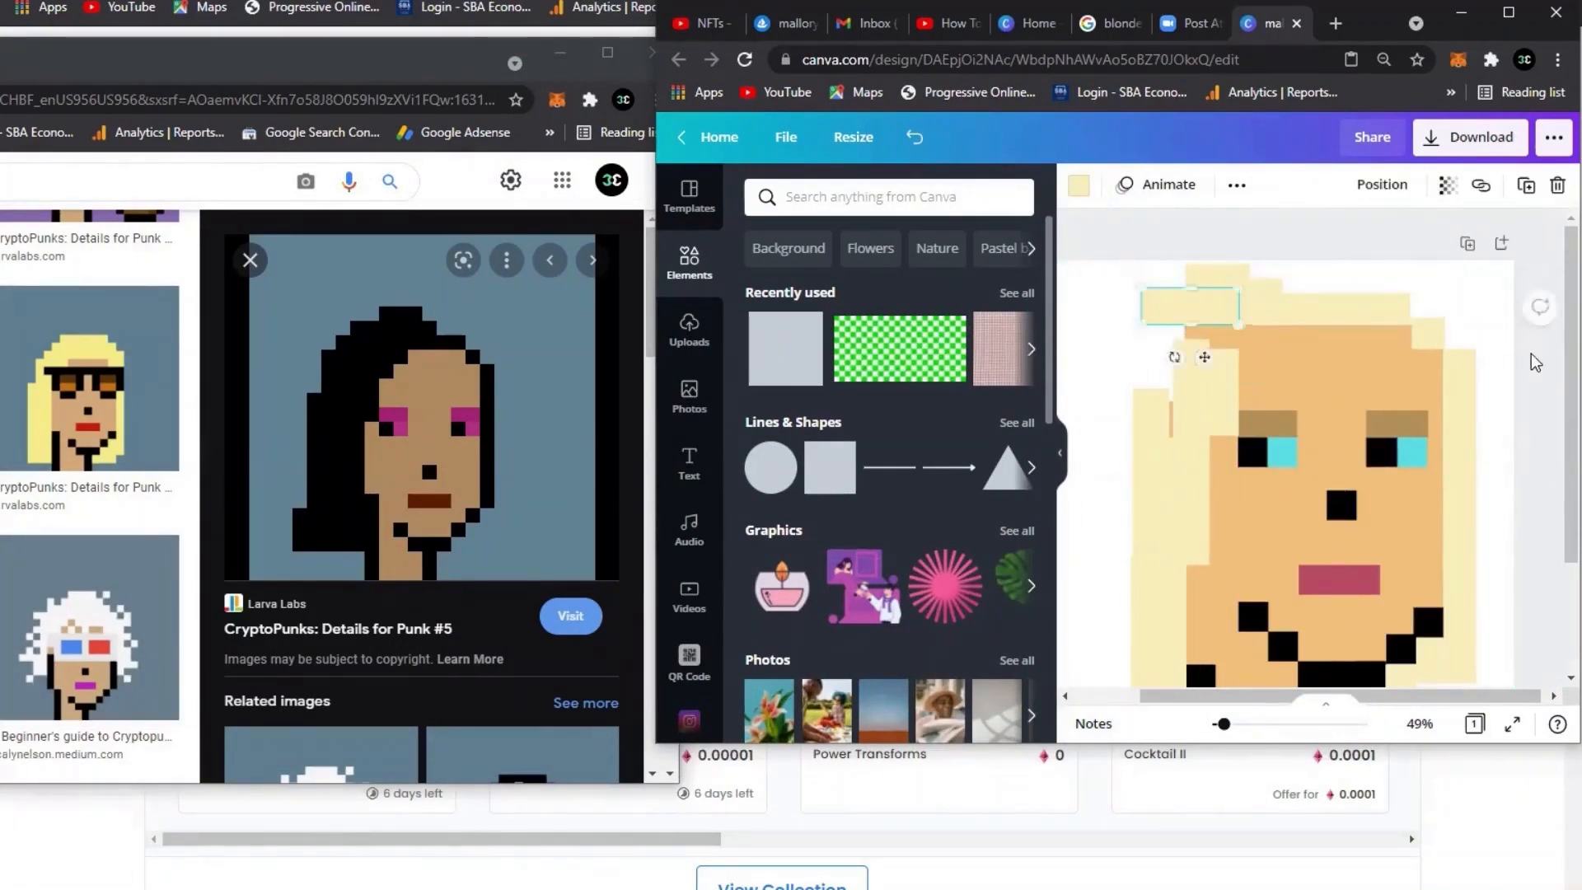
Step: Place a narrow upright hair block outside the left temple as the next outer step of the hair
click(1533, 361)
drag(1184, 371, 1119, 357)
drag(1142, 545, 1140, 357)
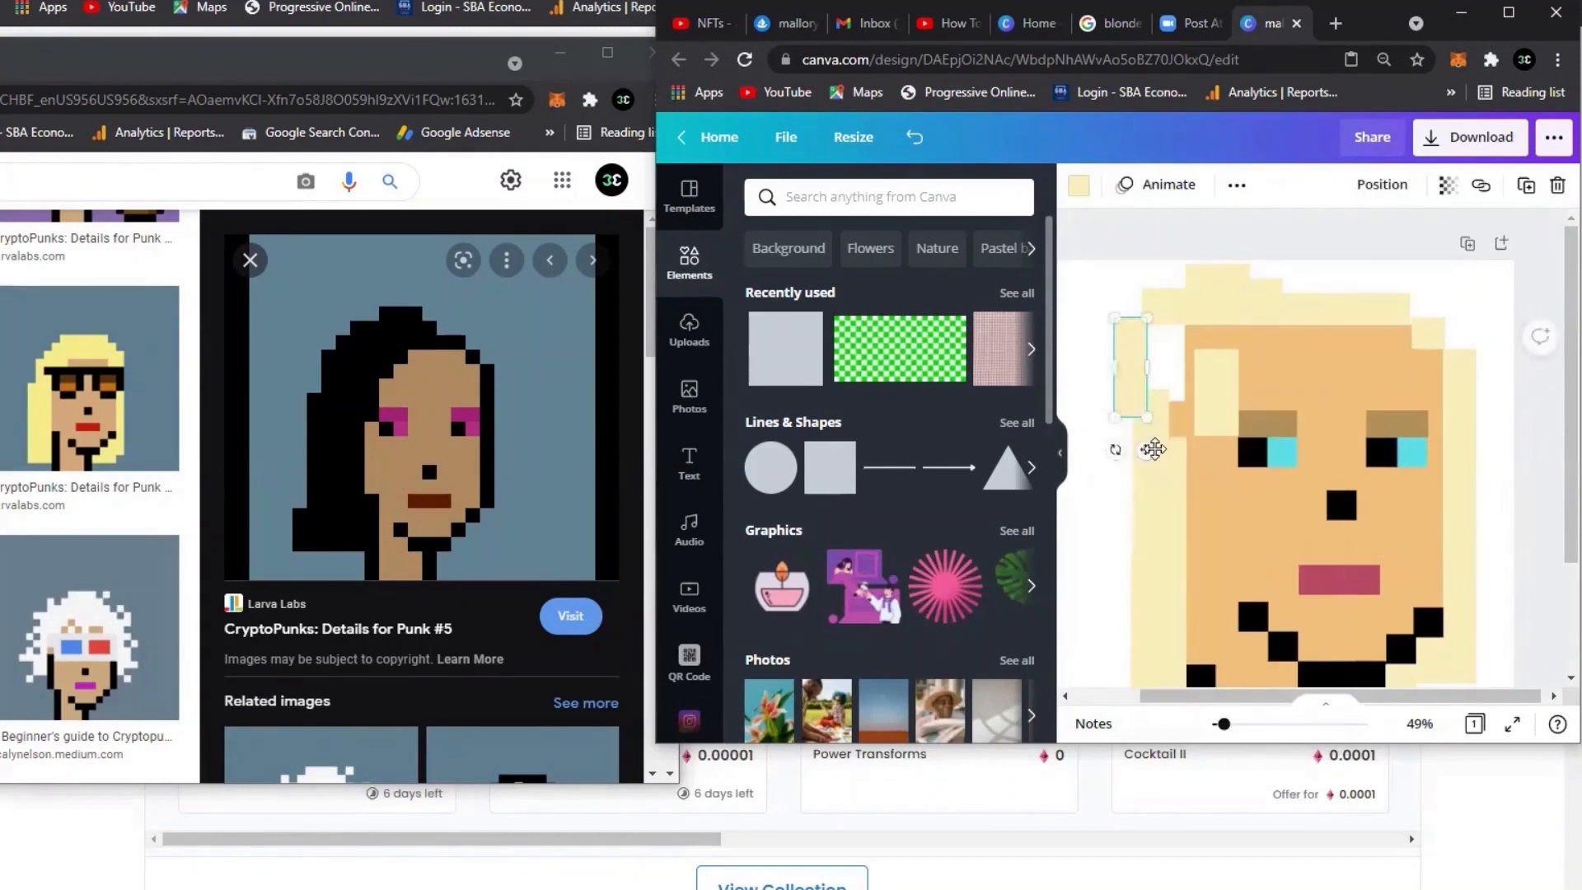
scroll(1156, 451, down, 2)
scroll(1374, 585, up, 2)
Step: Shrink the inner hair block onto the forehead's hairline and place another small hair square diagonally below it
drag(1226, 383, 1259, 323)
key(ctrl+z)
key(ctrl+z)
key(ctrl+z)
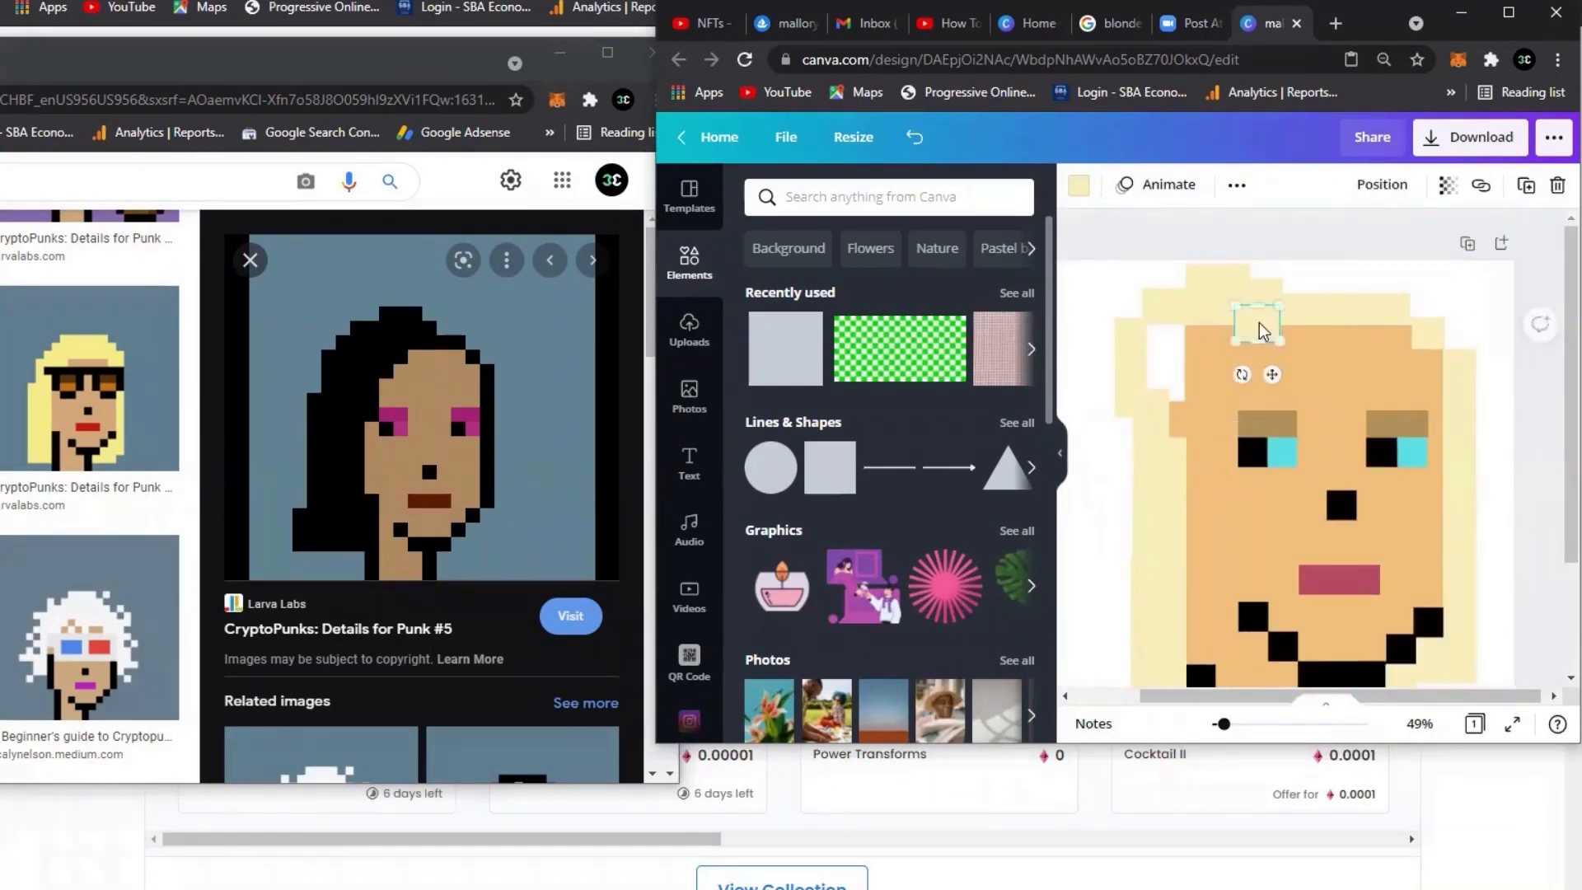
drag(1437, 341, 1243, 371)
click(1427, 333)
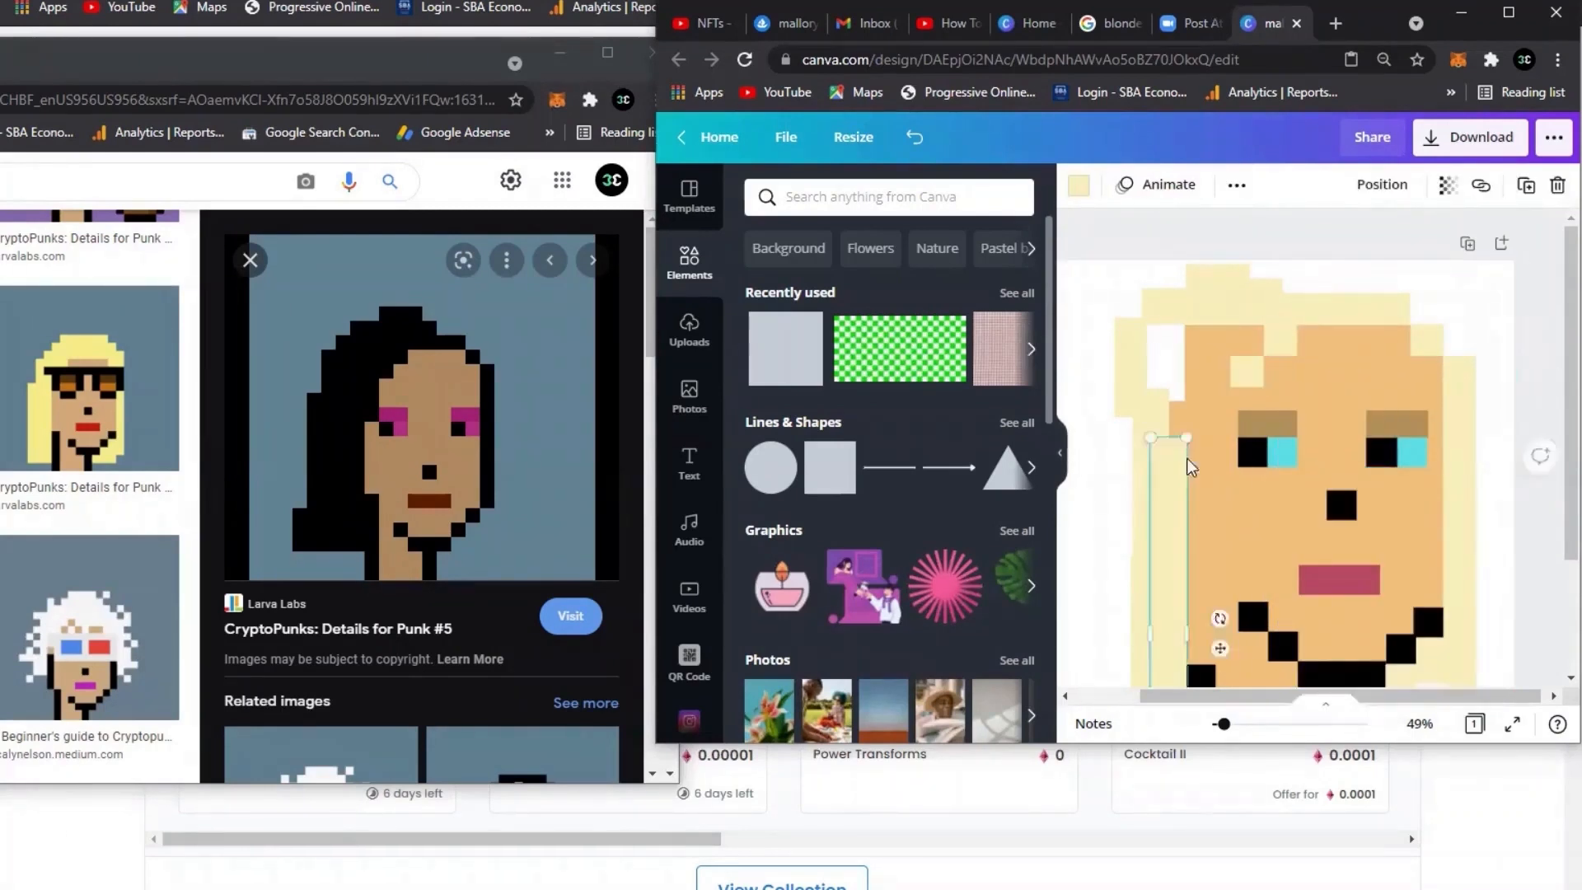
Step: Rearrange the inner left hair strips, bringing one in below the forehead squares and deleting the leftover piece
drag(1182, 458, 1101, 499)
key(Delete)
click(1427, 339)
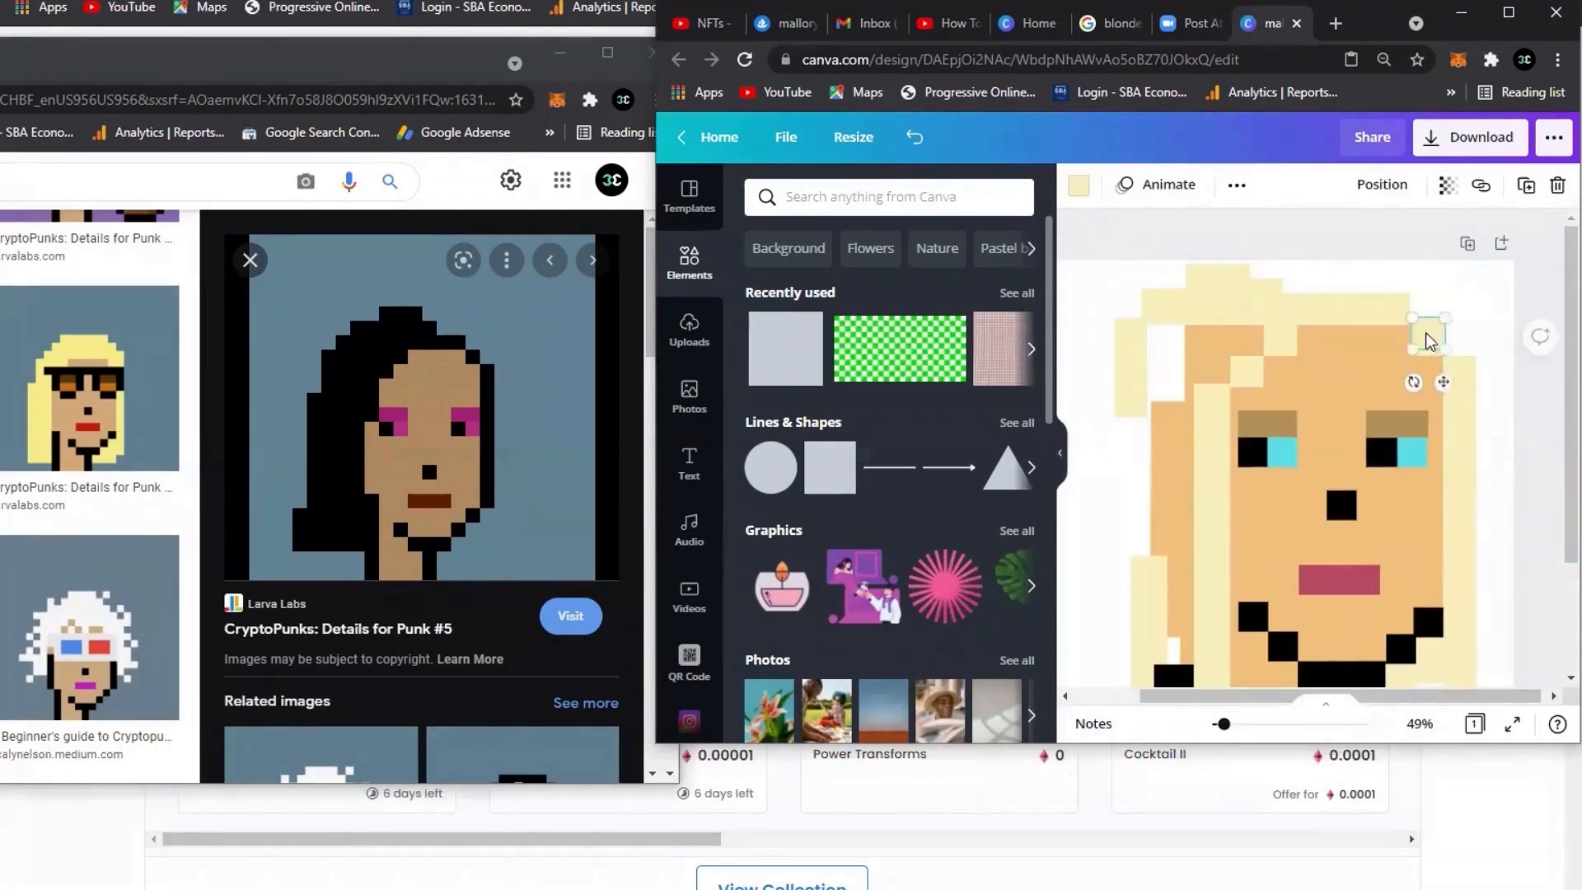
drag(1427, 339, 1141, 637)
Step: Fill the gap at the left temple and forehead with hair blocks
drag(1225, 724, 1218, 724)
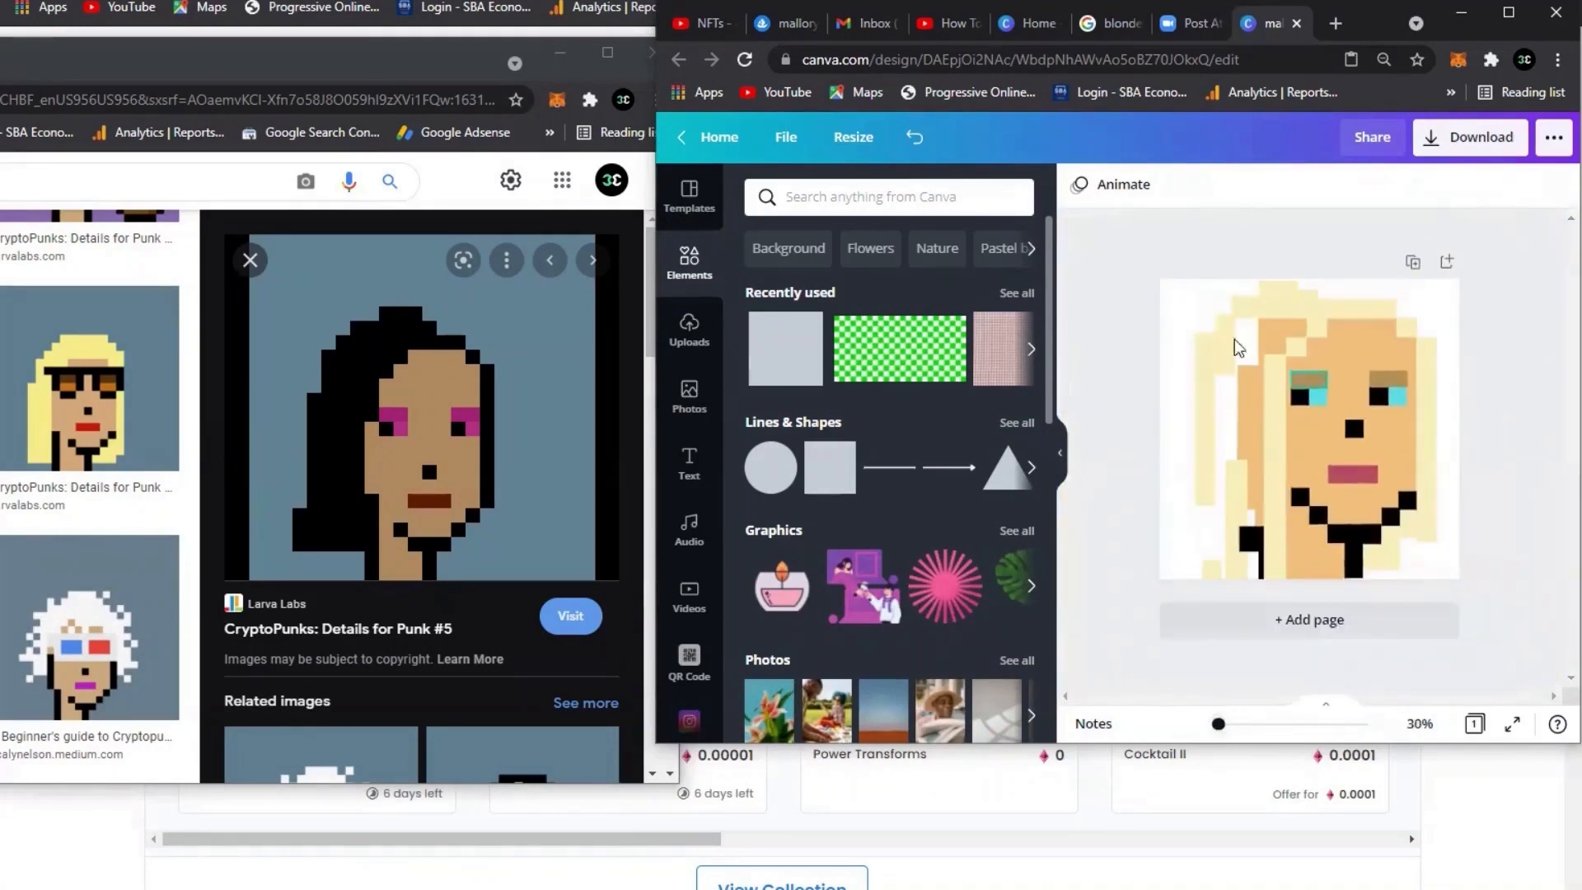
click(1233, 339)
mouse_move(1239, 343)
mouse_down()
mouse_move(1286, 336)
mouse_move(1266, 328)
mouse_up()
click(1311, 330)
click(1496, 285)
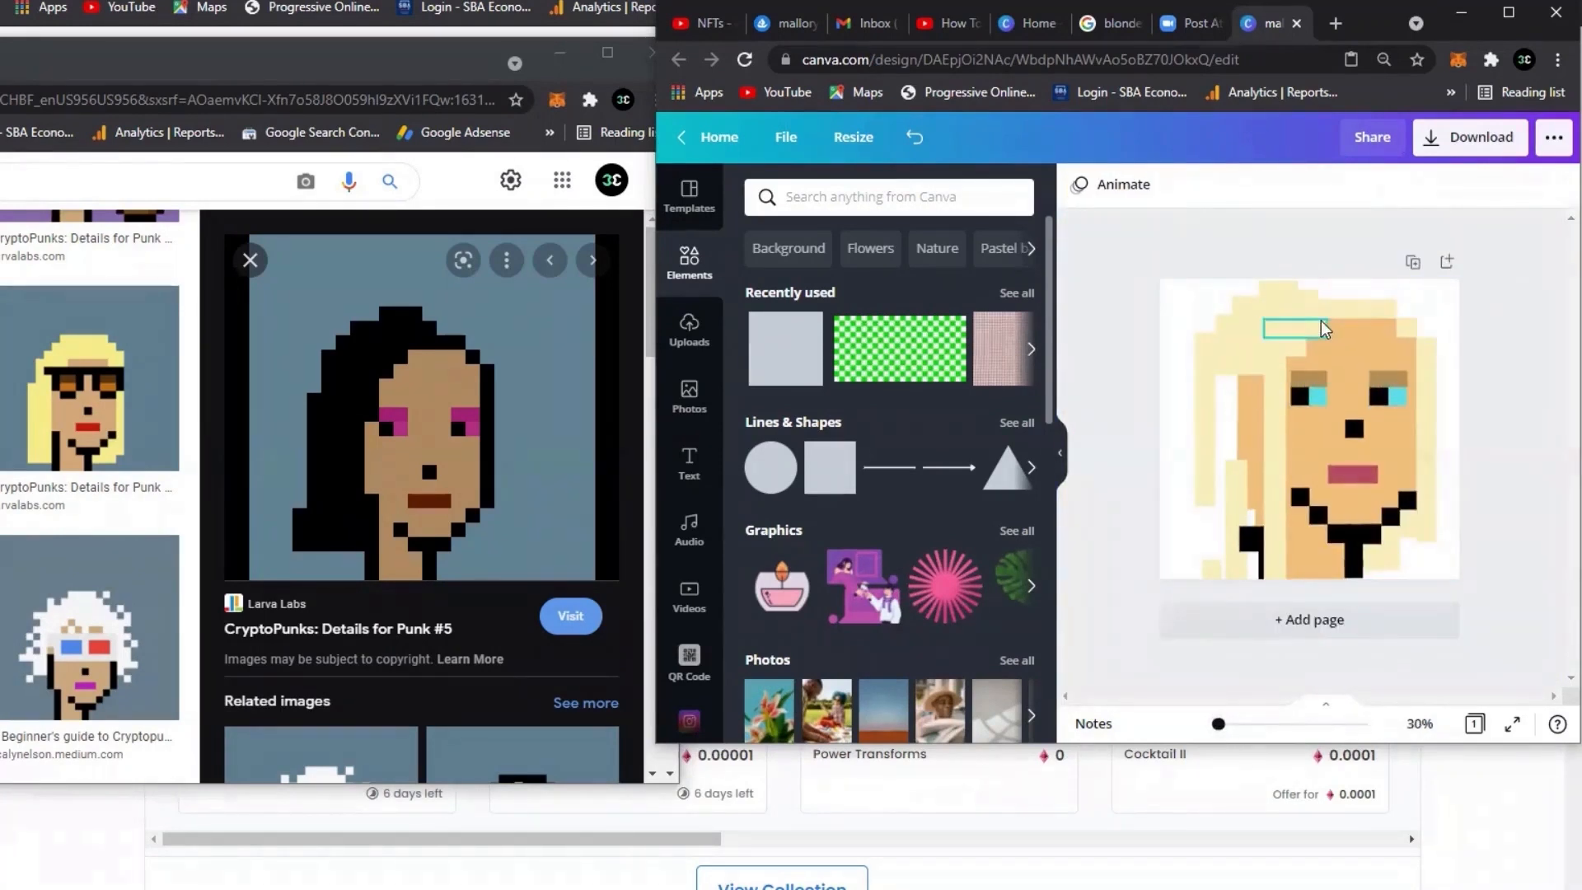
Step: Delete the hair strip crossing the face and cover the forehead's left side with hair down to eye level
click(1274, 462)
drag(1286, 591, 1281, 551)
key(Delete)
drag(1207, 396, 1282, 353)
drag(1281, 462, 1282, 388)
click(1511, 409)
Step: Move the tall left hair strips outward to clear the cheek and neck area
drag(1232, 501, 1199, 413)
mouse_move(1211, 569)
mouse_down()
mouse_move(1183, 525)
mouse_move(1204, 561)
mouse_up()
click(1501, 539)
click(1203, 486)
click(1550, 527)
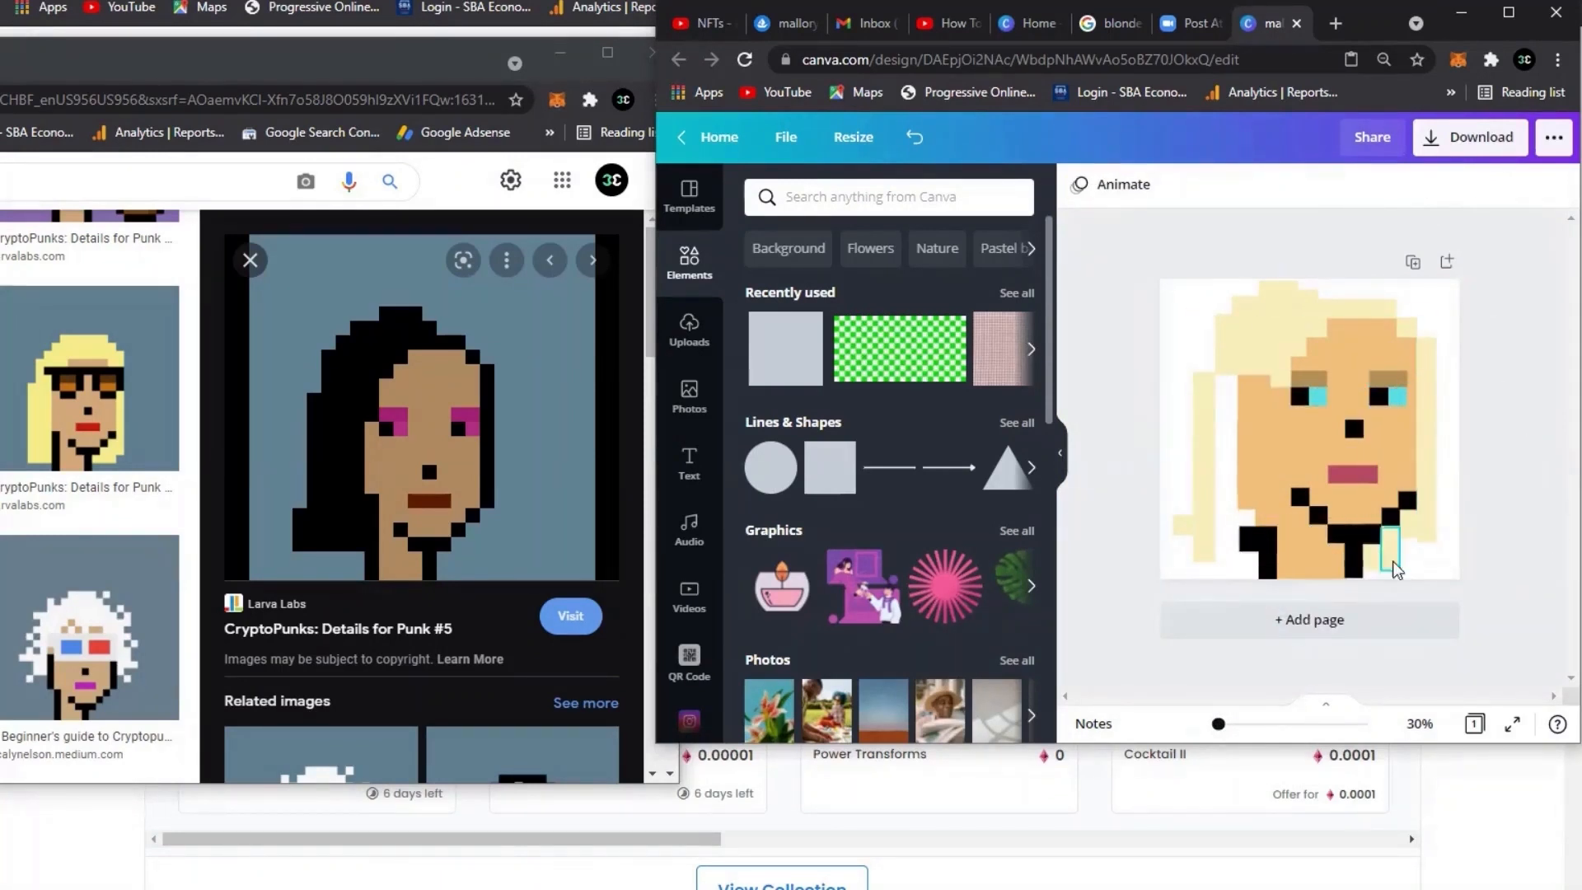
Step: Move the tall hair strips back in against the left cheek, with the outer one reaching down beside the neck
click(910, 140)
drag(1199, 477, 1258, 432)
click(1183, 525)
drag(1183, 525, 1245, 421)
click(1440, 428)
click(1263, 430)
click(1561, 475)
Step: Shape the left cheek edge below the hair and raise the top of the neck's left black outline
click(1247, 539)
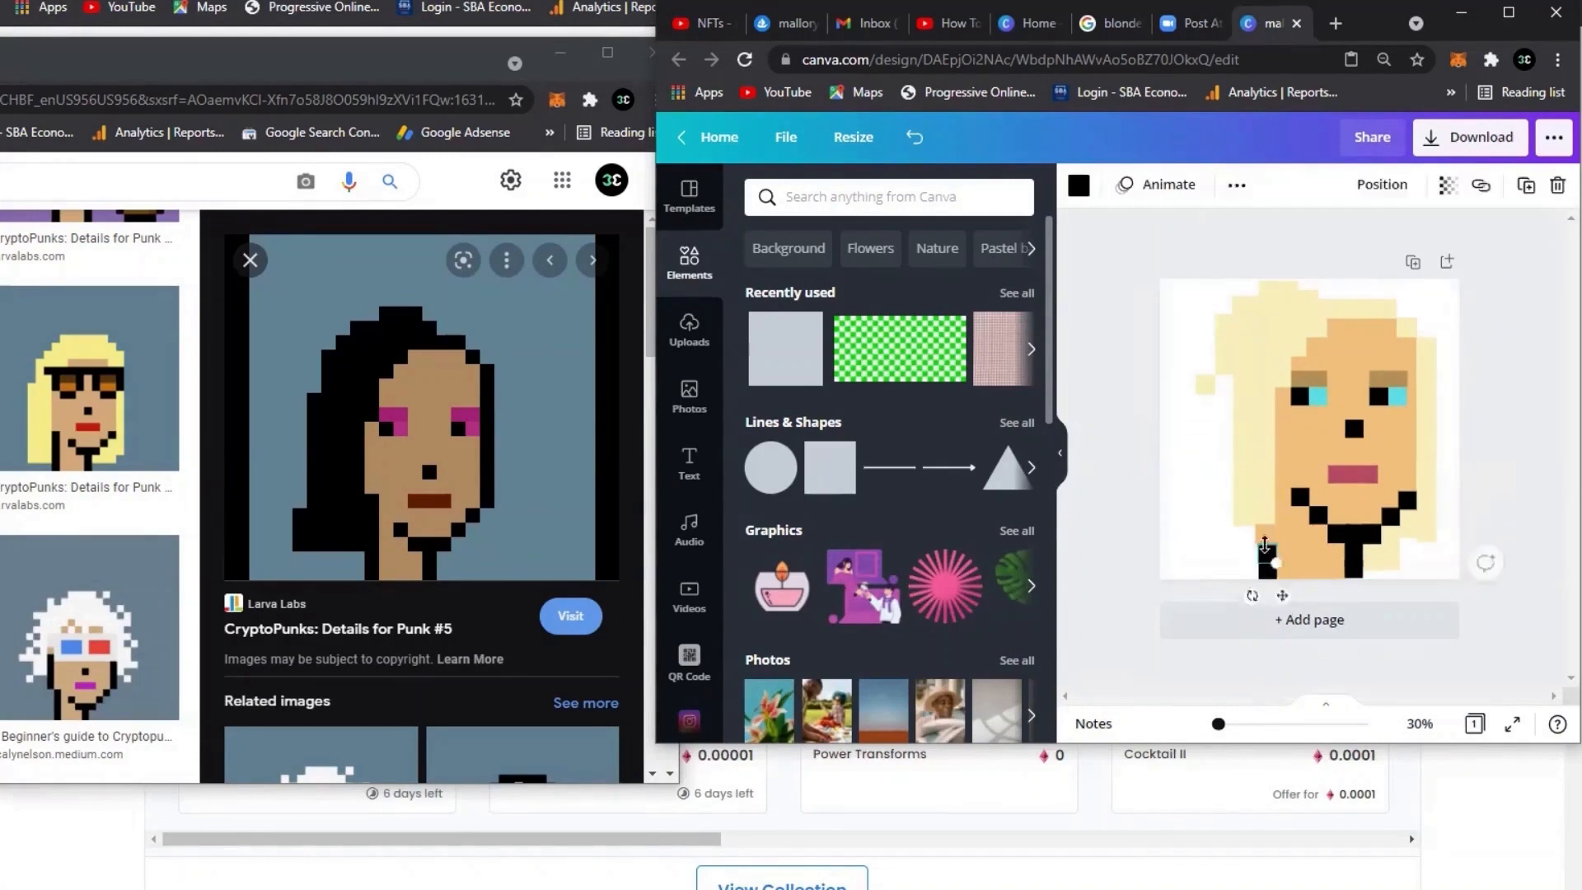
drag(1261, 565, 1259, 435)
click(1147, 495)
click(1262, 449)
drag(1263, 406, 1260, 404)
click(1264, 544)
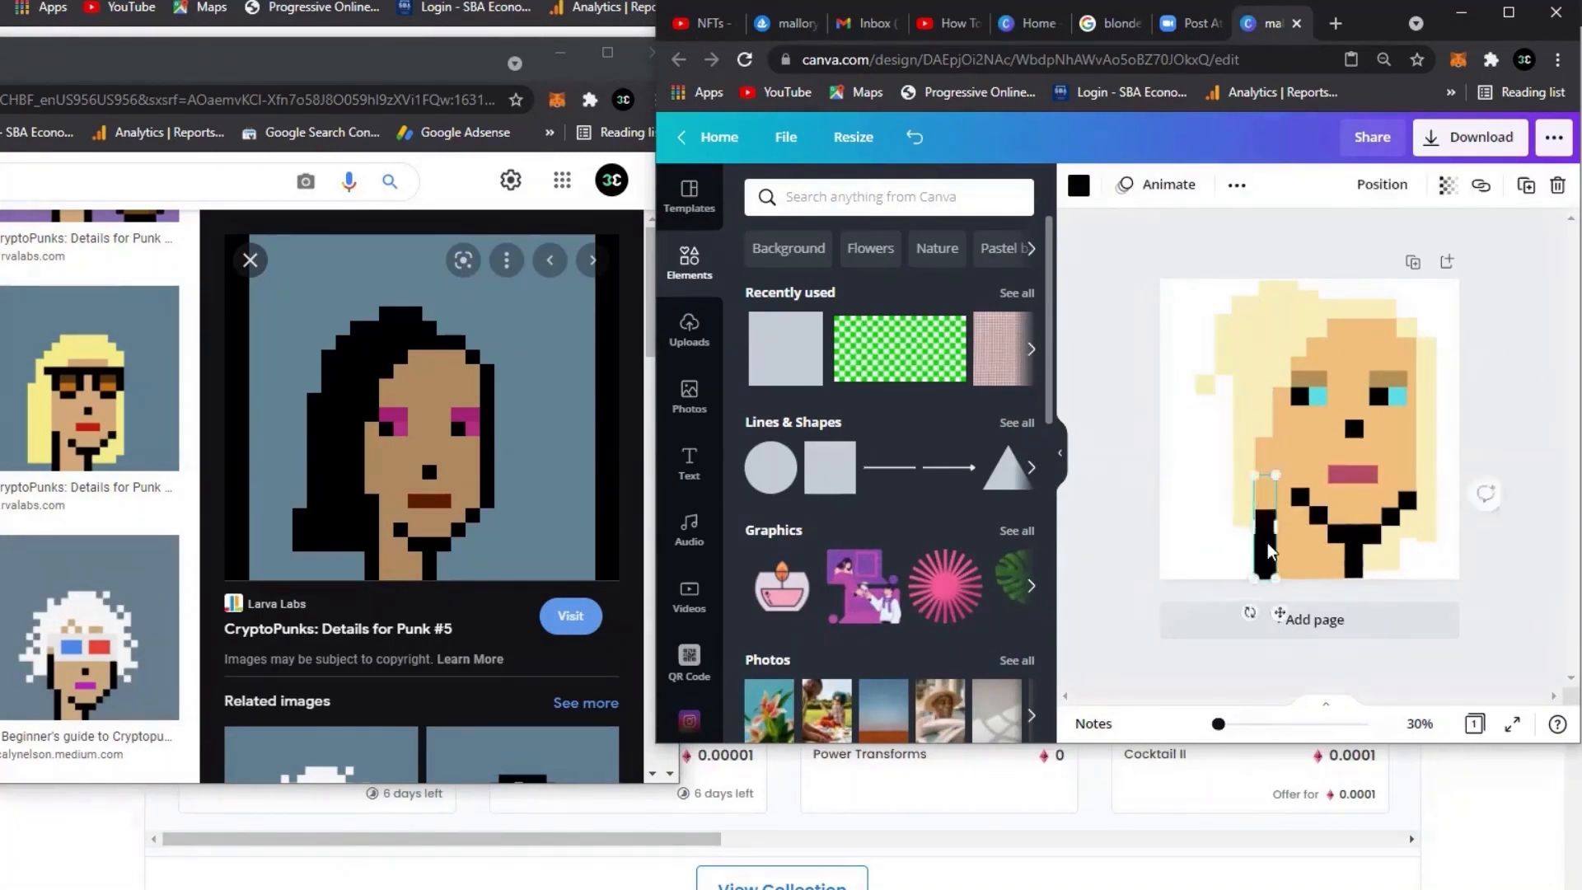
right_click(1265, 548)
click(1310, 601)
Step: Move the small hair square up to the outer left step and place a copied tall hair strip directly beneath it
drag(1267, 481, 1218, 387)
click(1222, 357)
right_click(1241, 379)
click(1273, 384)
right_click(1200, 443)
click(1247, 509)
drag(1228, 442, 1208, 428)
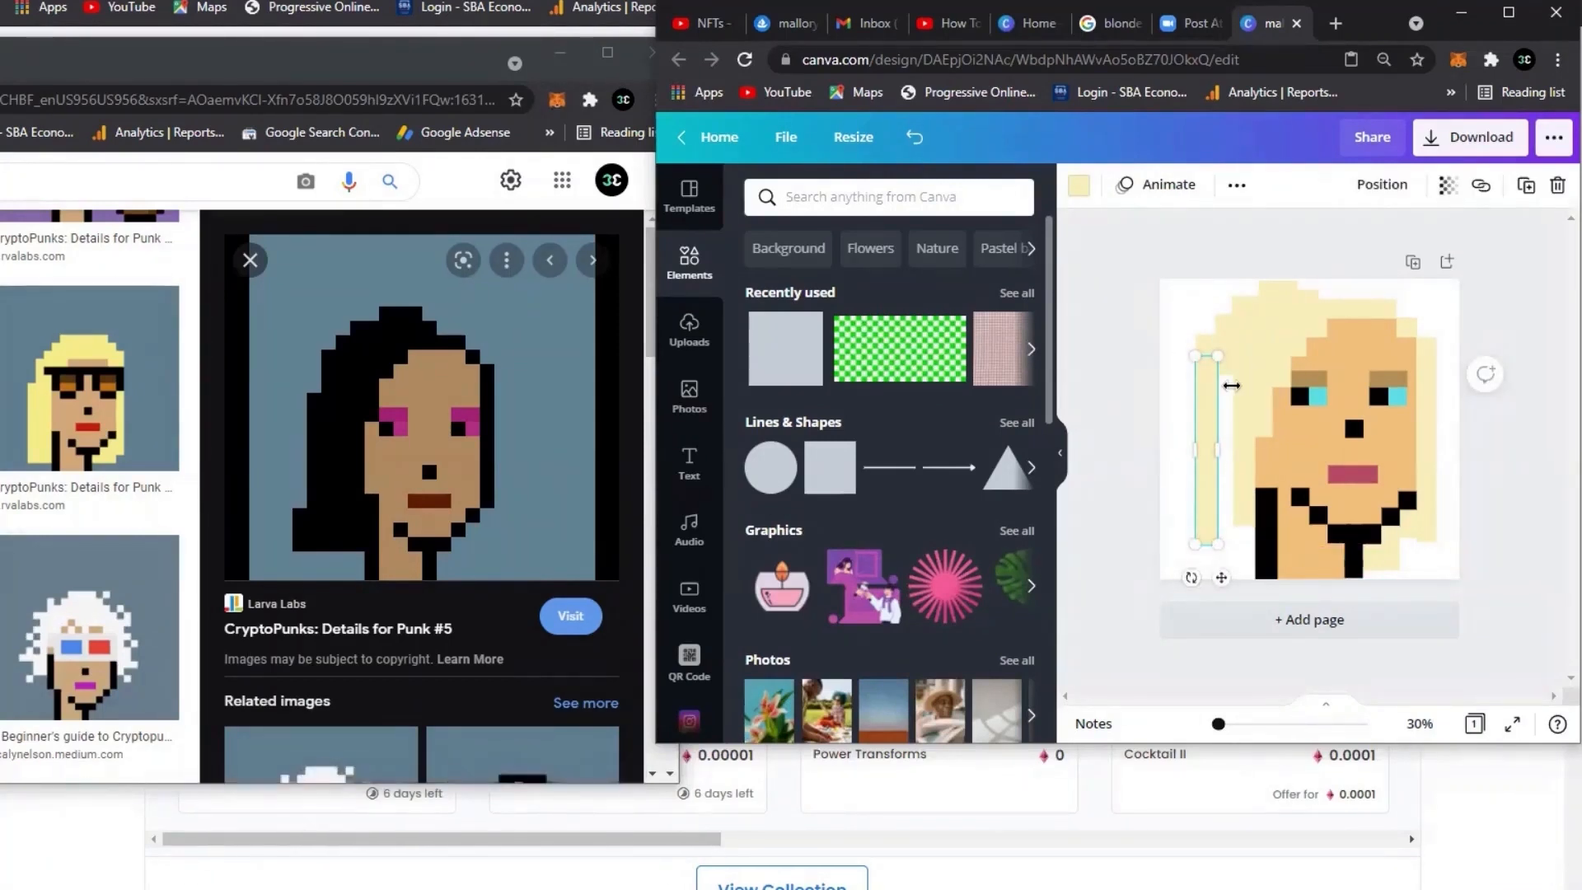
Step: Nudge the black nose square slightly downward
click(853, 137)
scroll(1000, 393, down, 3)
click(1253, 256)
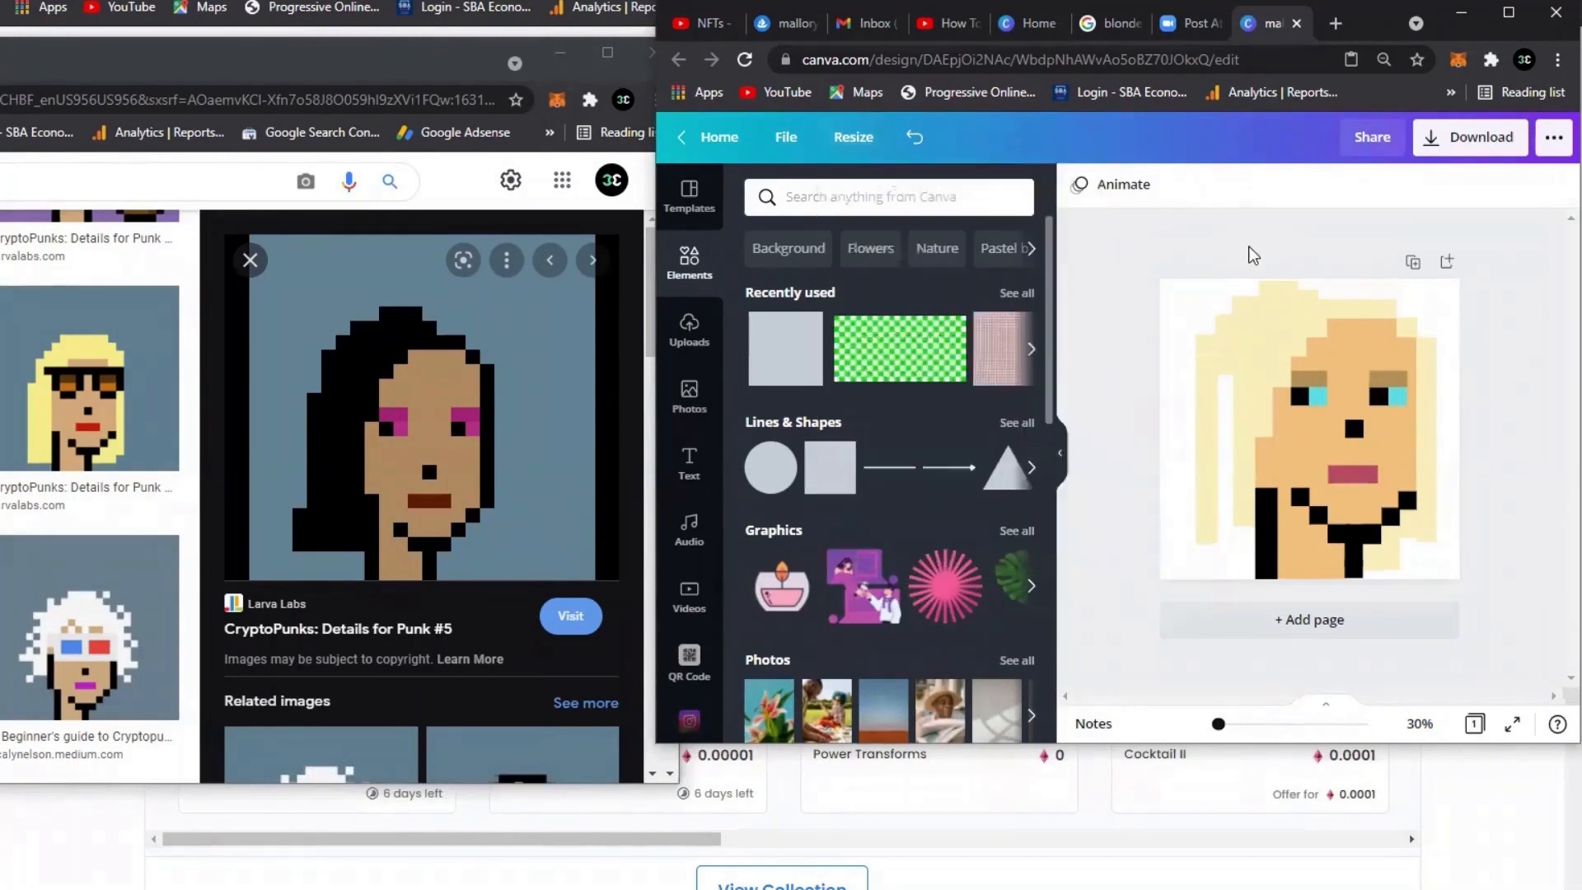
drag(1357, 422, 1357, 426)
click(1450, 388)
Step: Adjust the hair strip at the left temple and move the outer strip inward to fill the gap beside it
drag(1266, 395, 1261, 385)
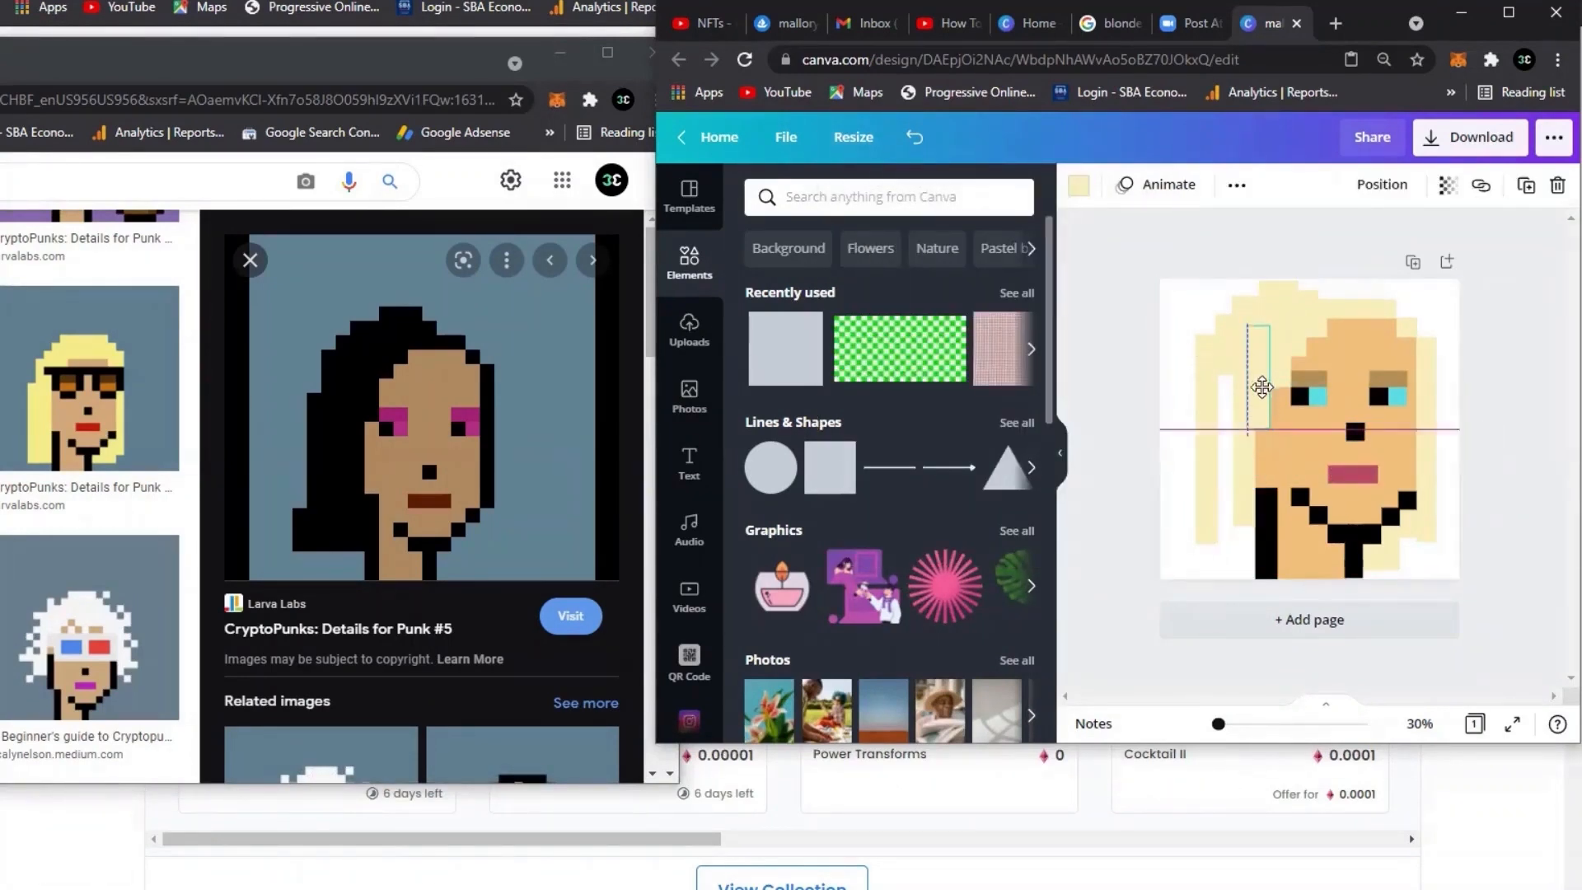
right_click(1245, 387)
click(1203, 437)
drag(1202, 436, 1223, 449)
click(1264, 373)
click(1472, 388)
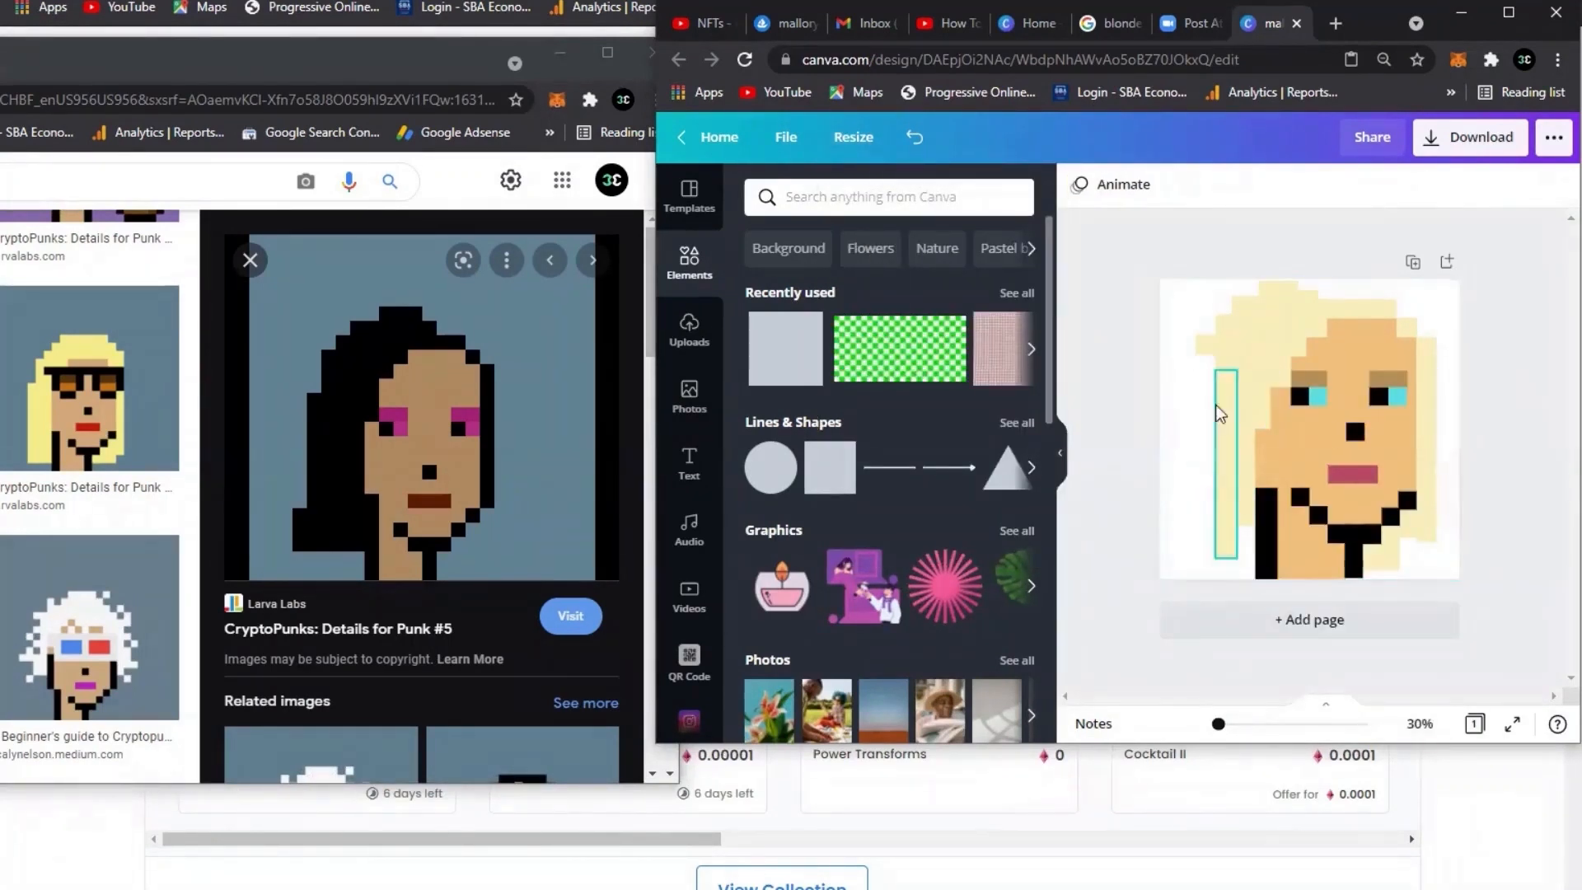
Step: Place another tall hair strip along the far left as the outermost strand
drag(1242, 396, 1204, 421)
click(1501, 451)
drag(1263, 366, 1266, 366)
click(1208, 363)
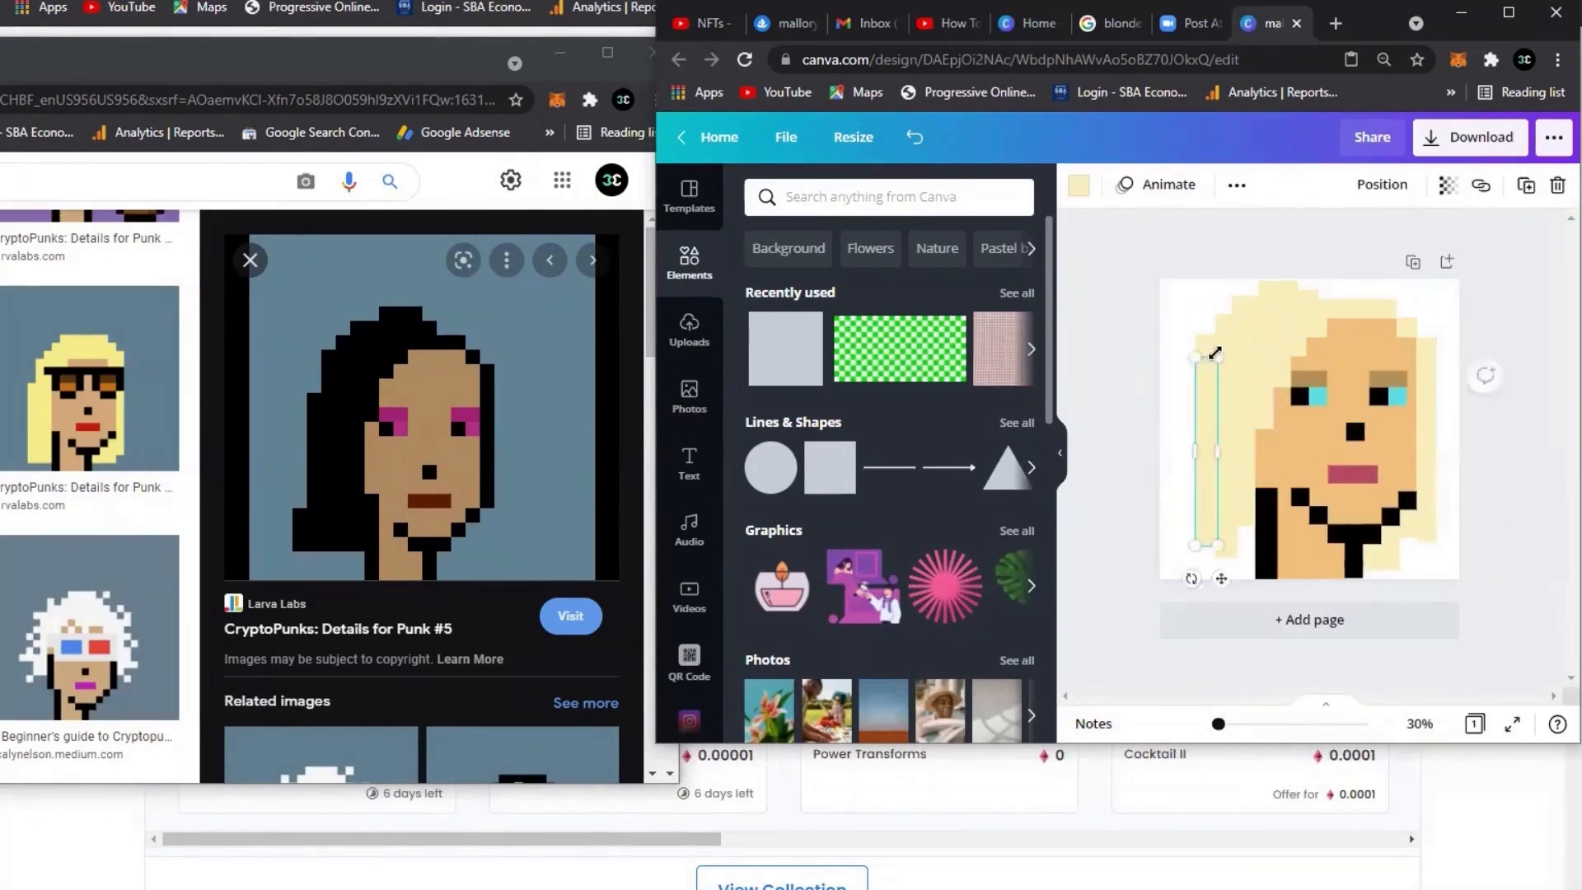
Step: Adjust the hairline above the forehead and extend the right hair strips down to the portrait's bottom edge
click(1260, 257)
drag(1343, 312, 1343, 308)
click(1488, 320)
click(1428, 532)
drag(1426, 541, 1410, 570)
click(1447, 565)
click(1511, 533)
Step: Search the colours for yellow and recolour the two strips below the right jaw with a light yellow swatch
click(1409, 535)
click(1079, 186)
click(830, 198)
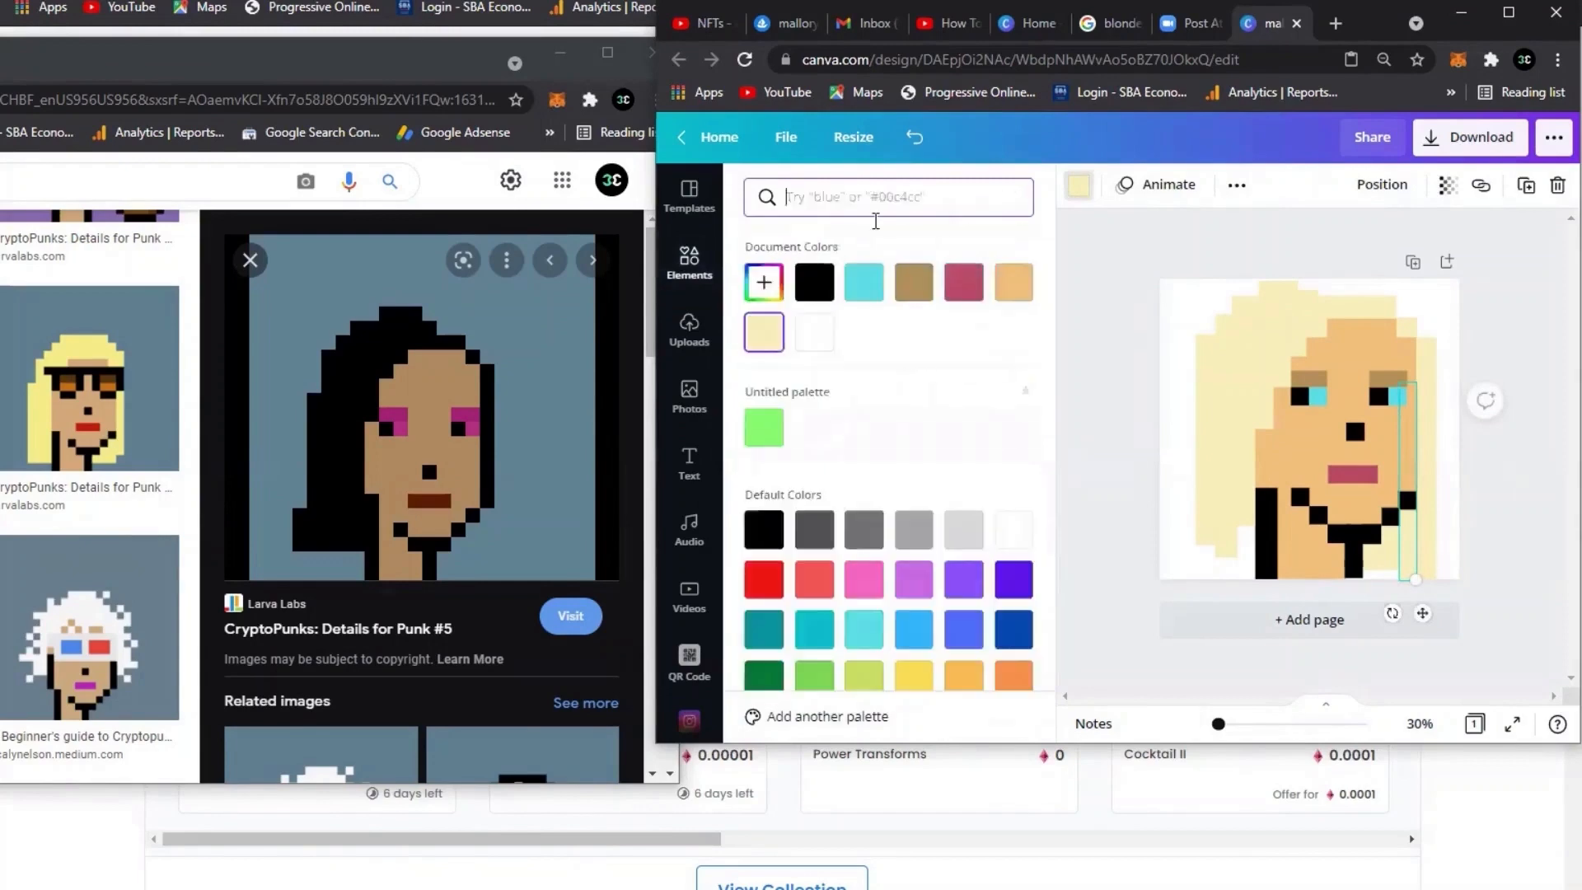
text(yellow)
scroll(890, 494, down, 5)
click(915, 658)
click(1508, 536)
click(1390, 551)
click(1079, 188)
click(1540, 381)
Step: Fill the space beside the neck's central black line with another strip and colour it the same light yellow
click(1389, 552)
drag(1390, 573, 1372, 578)
click(1450, 577)
click(1372, 557)
click(1079, 185)
click(915, 657)
click(1500, 431)
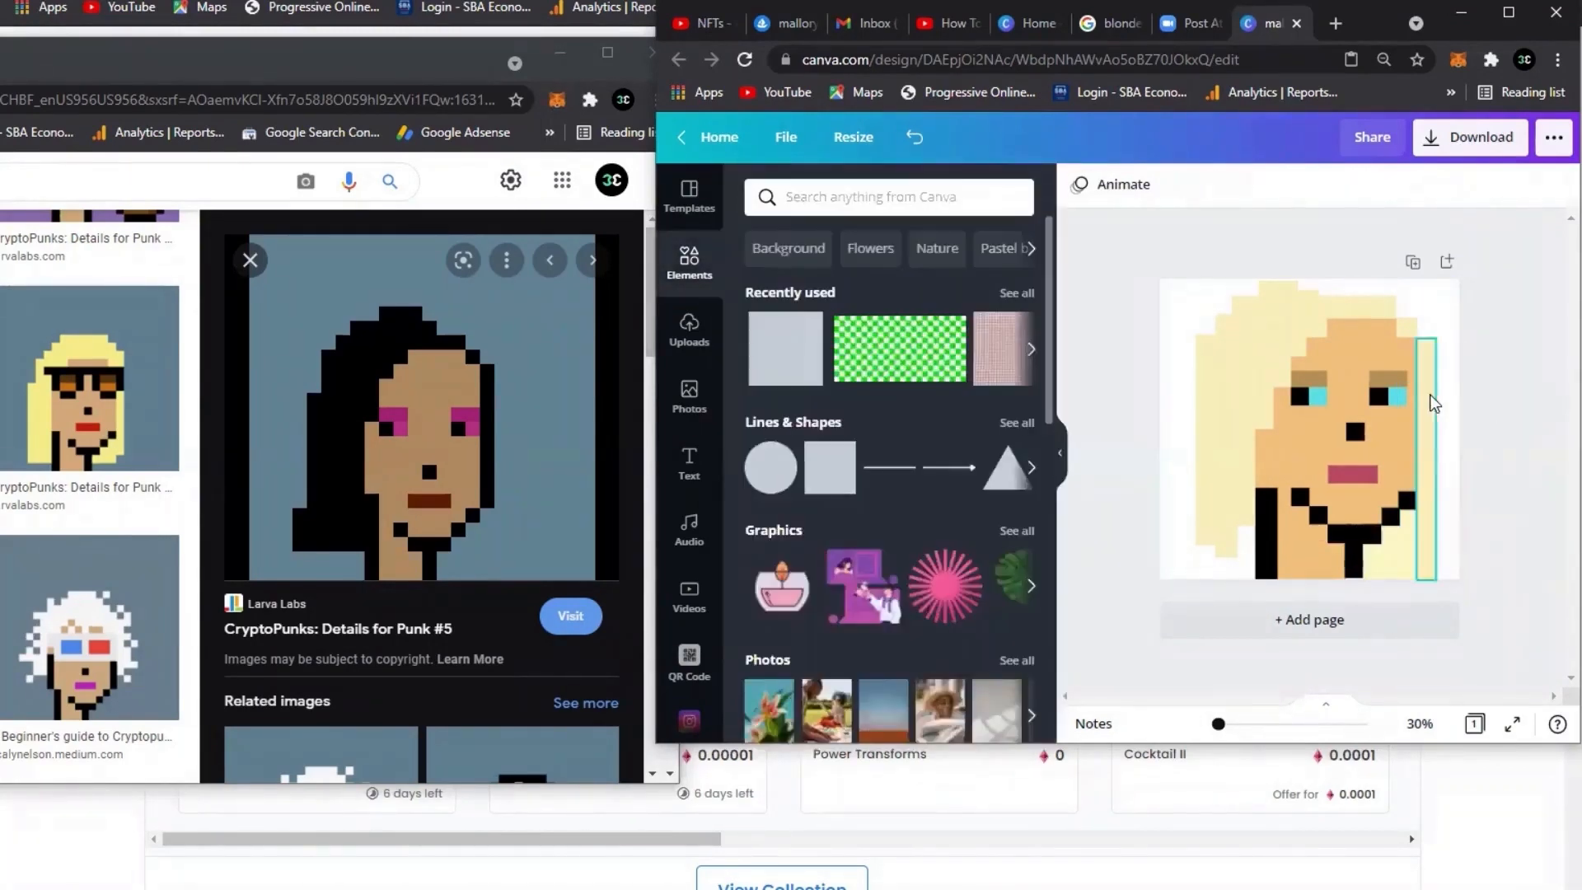
Step: Search the colours for brown and recolour the outermost strip under the right jaw with a brown shade
click(1408, 536)
click(1078, 185)
drag(828, 197, 643, 190)
text(brown)
click(814, 353)
scroll(942, 360, down, 5)
click(914, 442)
click(1508, 535)
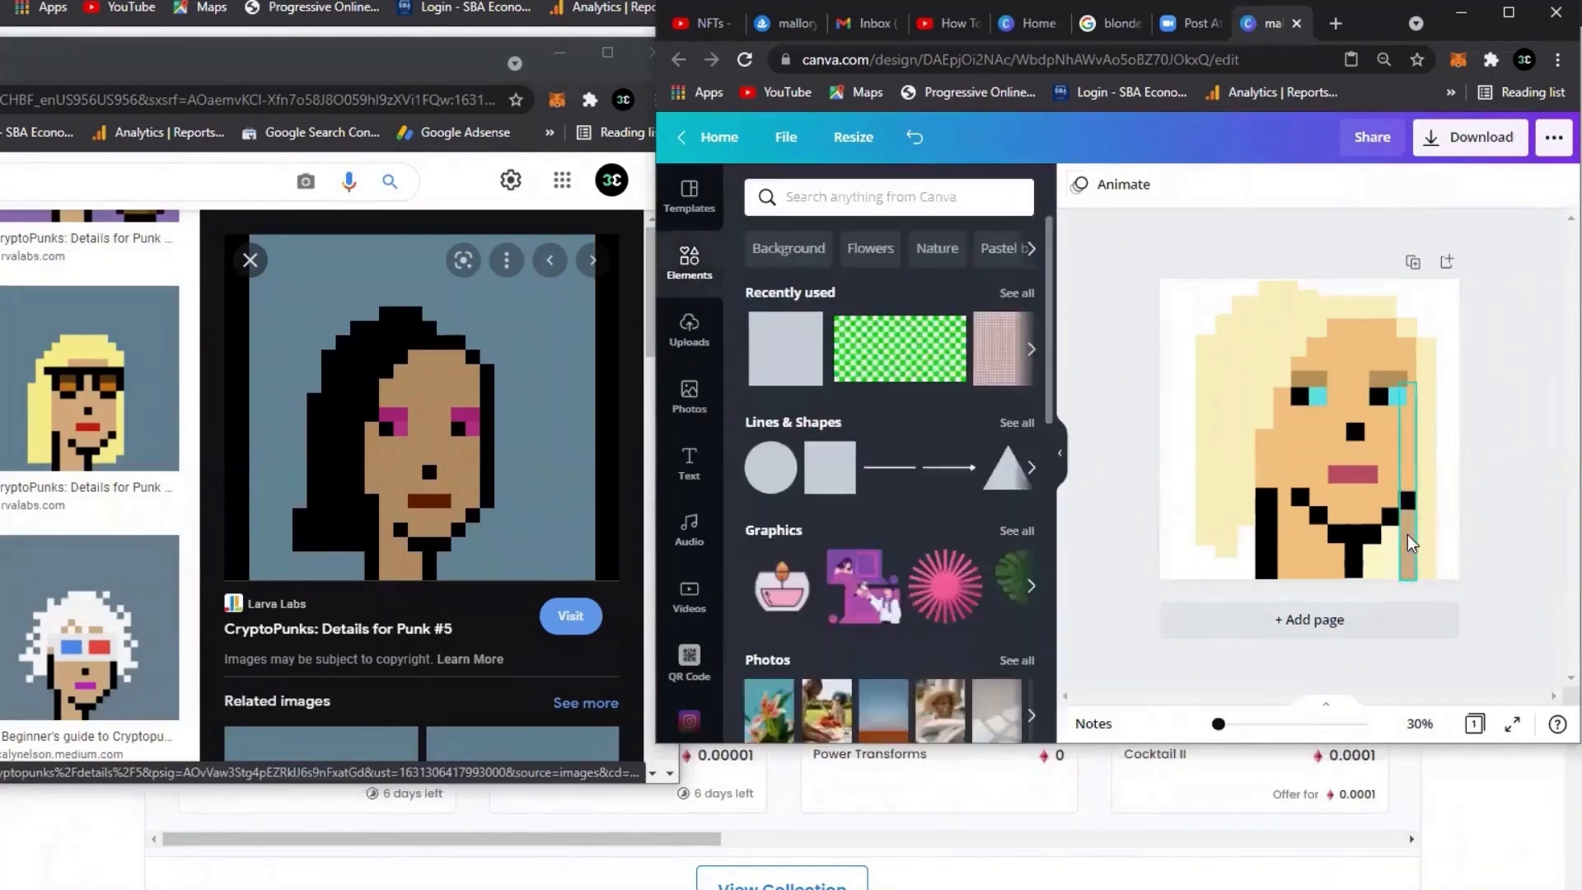
Step: Recolour the remaining strips between the right jaw and the neck's central black line in the same tan brown
click(1390, 550)
click(1078, 186)
click(814, 425)
click(963, 352)
scroll(972, 433, down, 5)
click(915, 443)
click(1543, 494)
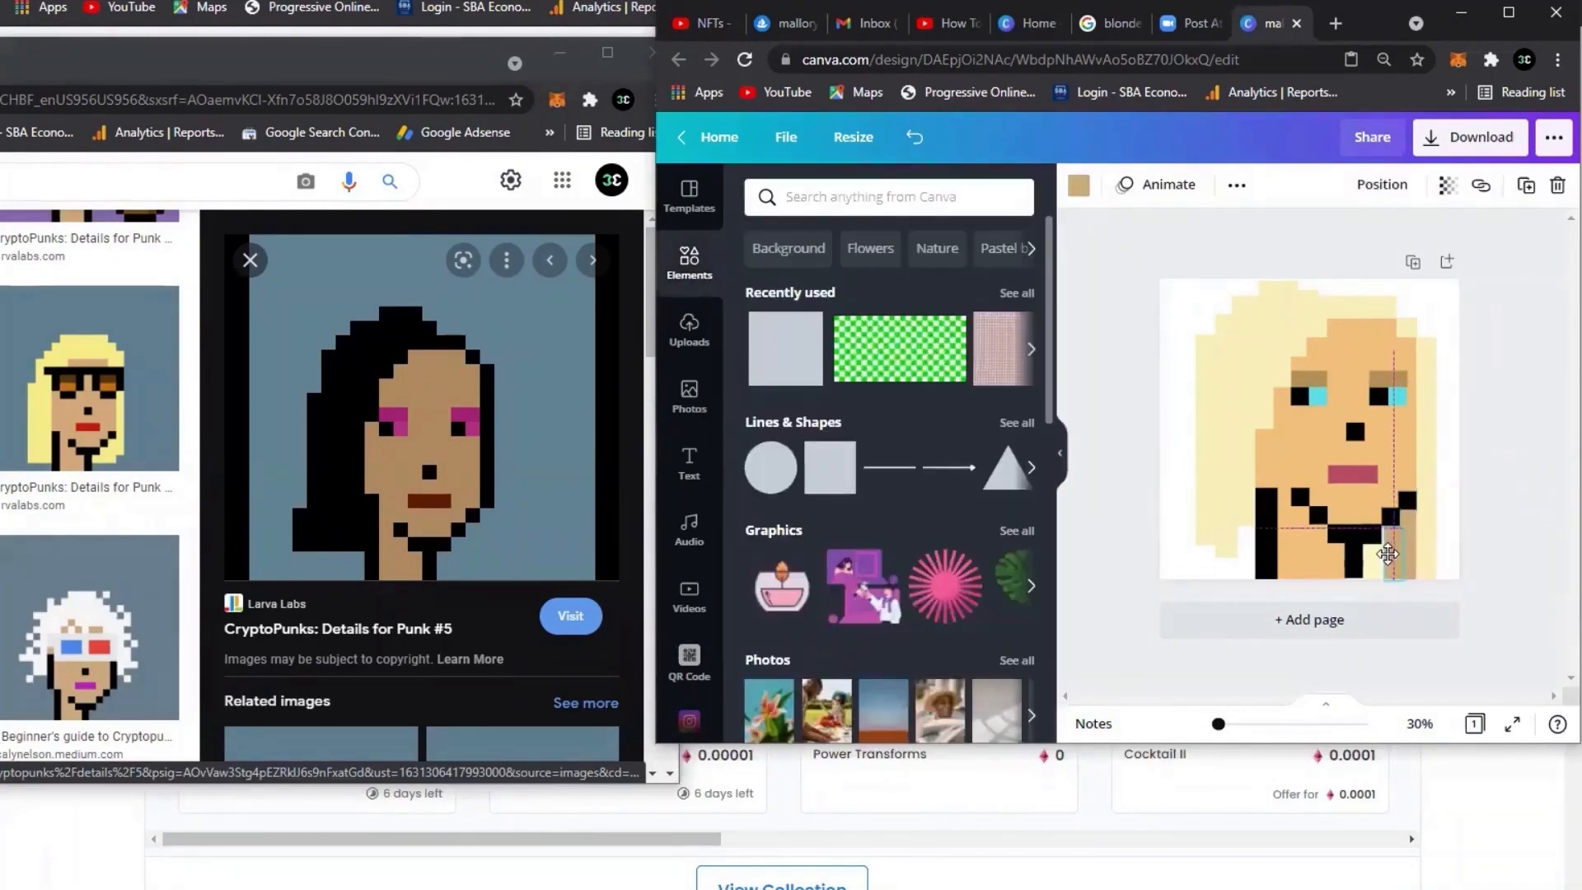
click(1372, 566)
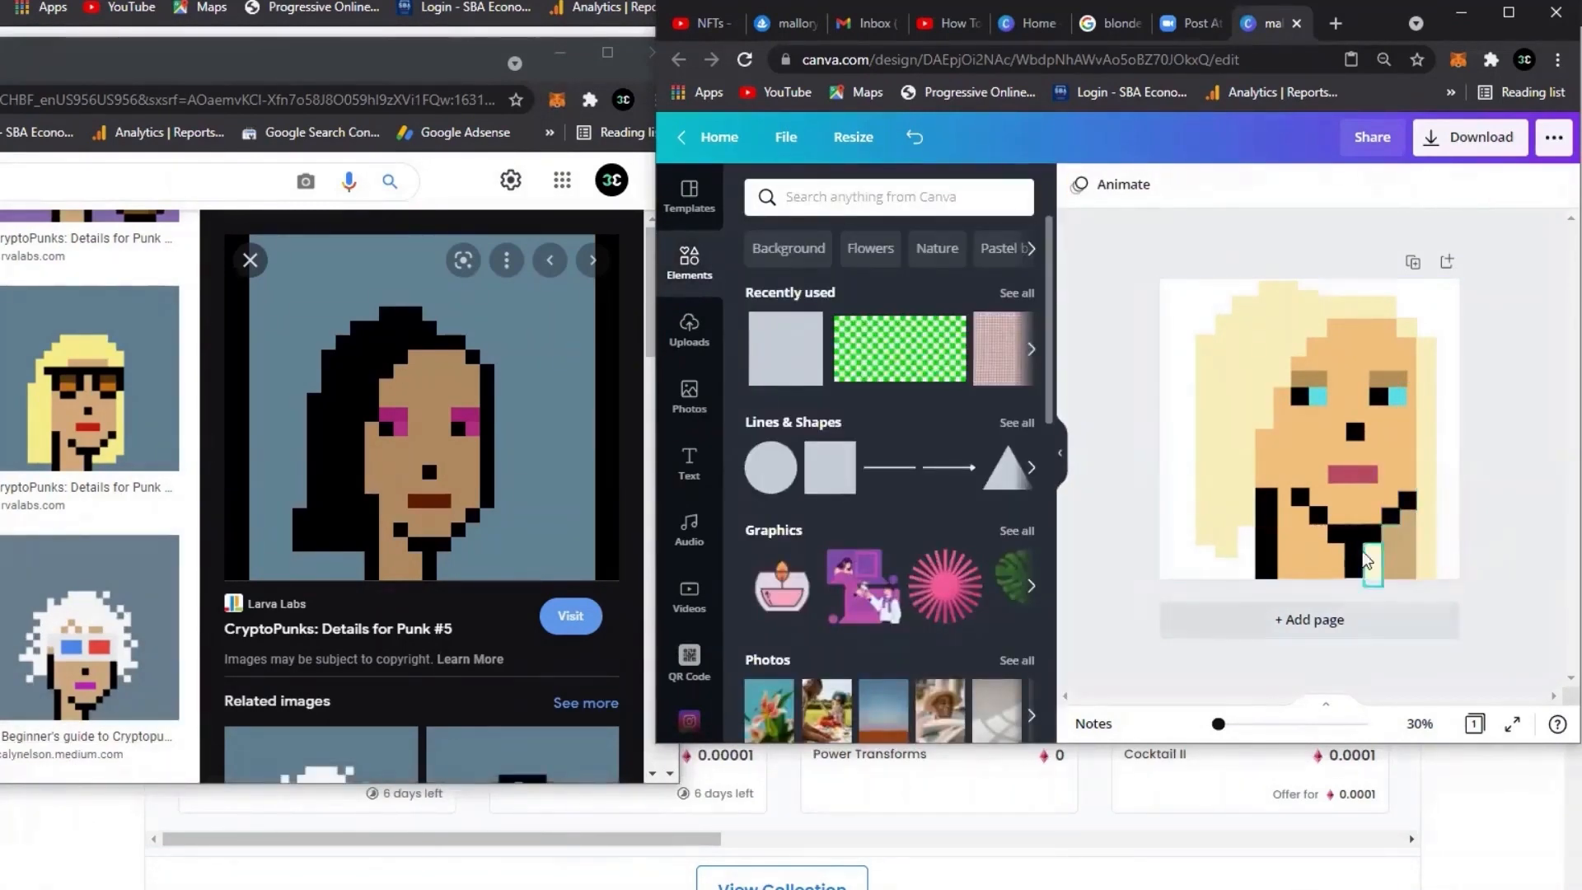
click(1078, 185)
Step: Extend the top of the neck's left black outline slightly upward
click(1242, 503)
click(1265, 527)
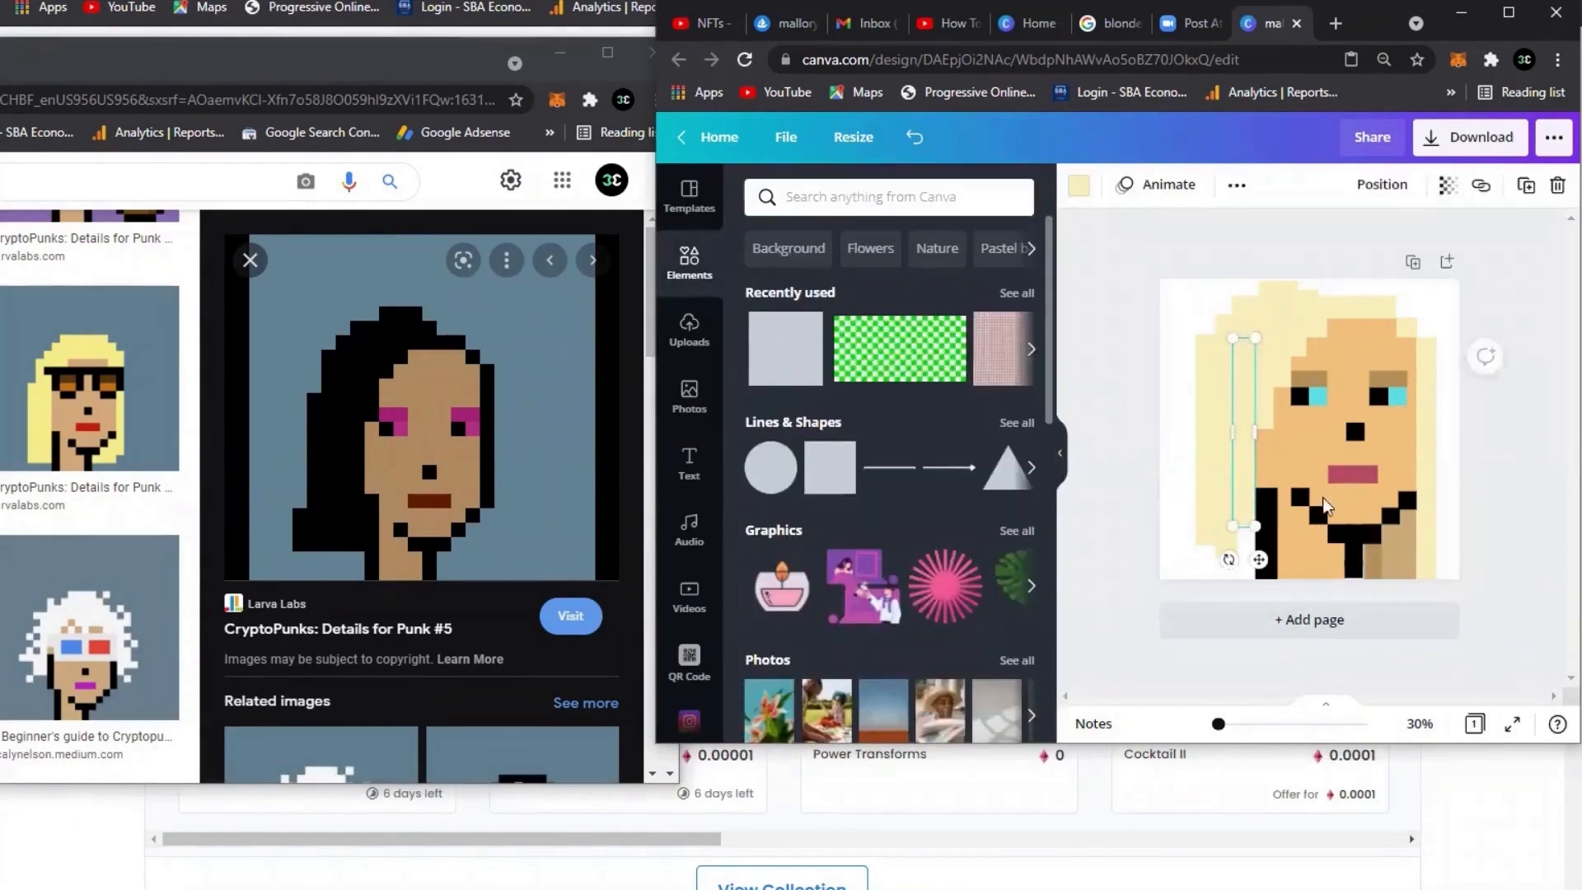
mouse_move(1267, 489)
mouse_down()
mouse_move(1269, 452)
mouse_move(1269, 481)
mouse_up()
click(1489, 450)
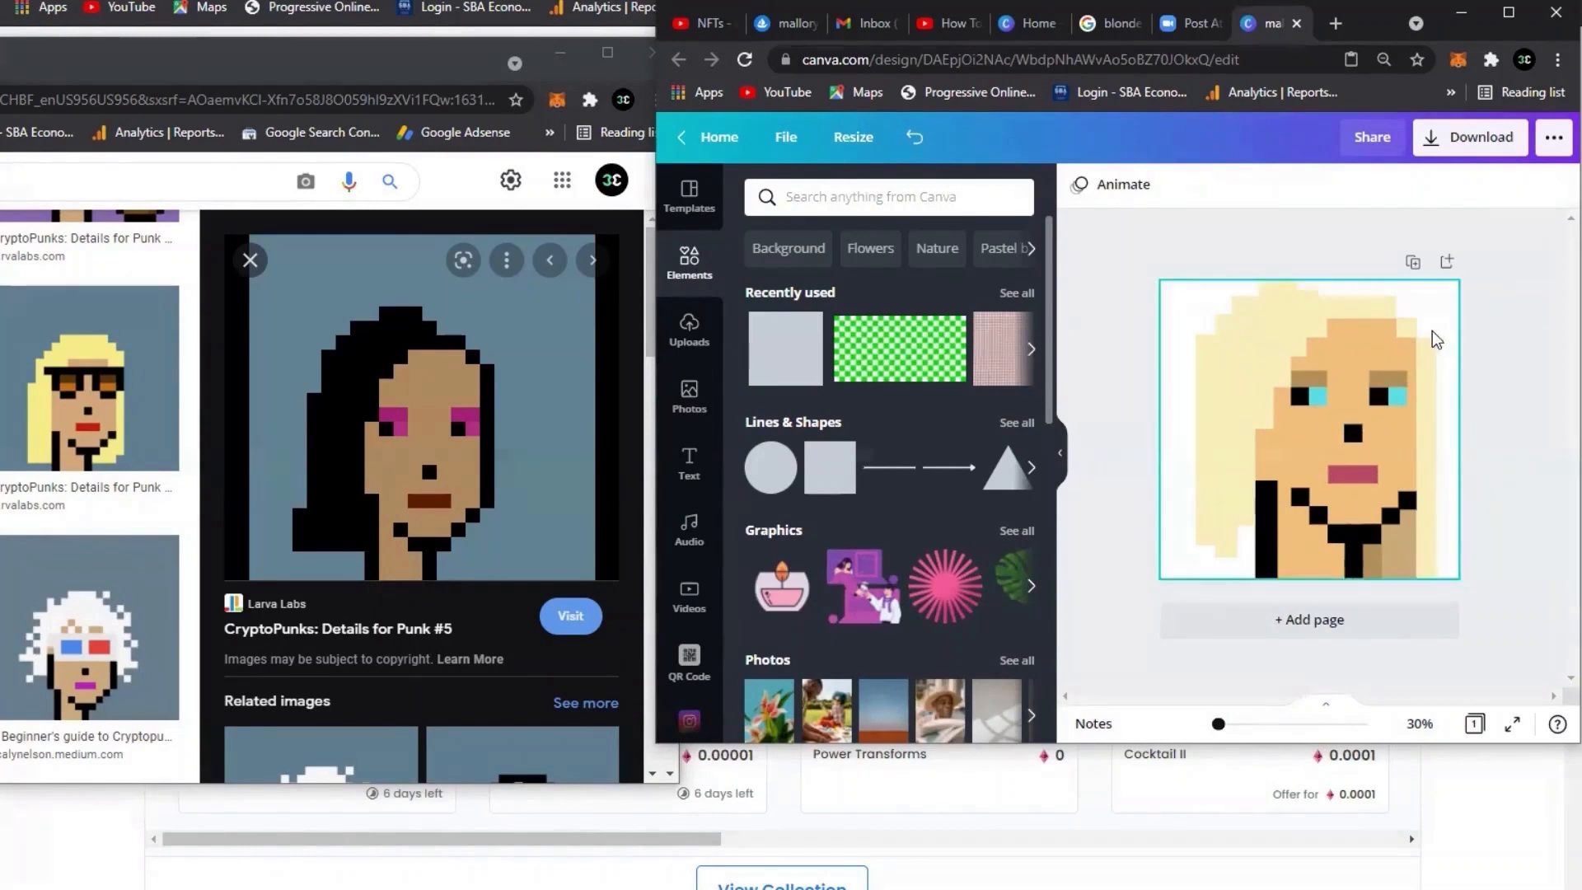
Step: Widen the topmost hair block of the crown toward the right
click(1497, 408)
click(1294, 287)
drag(1298, 287, 1353, 285)
Step: Extend the left hair strips down to the portrait's bottom edge and close the gaps between them
click(1234, 384)
click(1216, 536)
drag(1218, 547, 1243, 592)
click(1243, 515)
click(1223, 600)
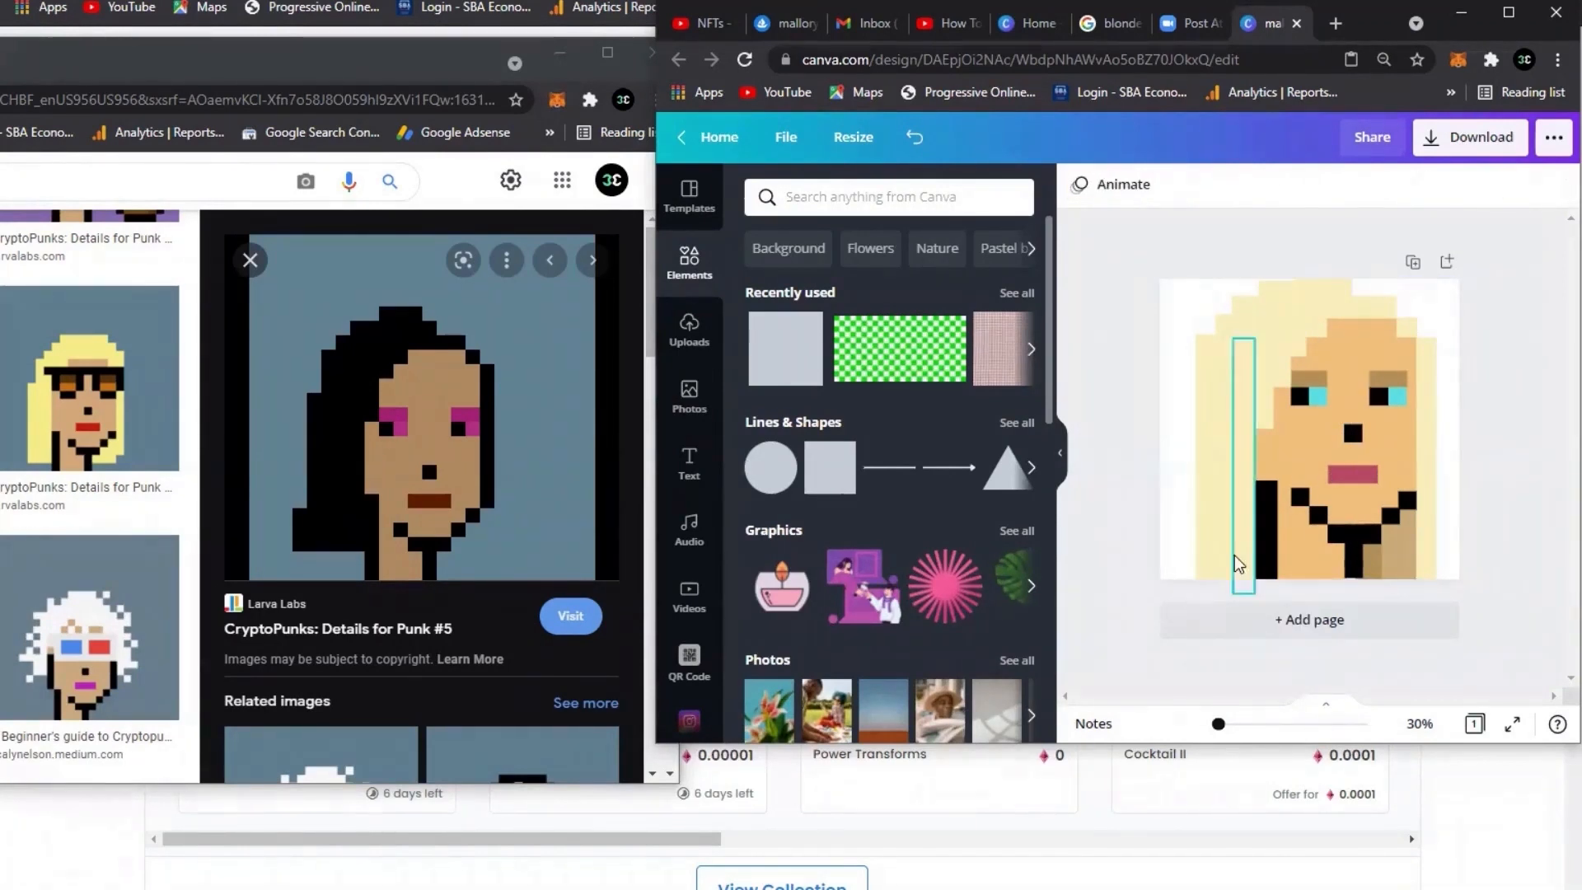
click(1235, 555)
drag(1243, 338, 1242, 484)
drag(1262, 349, 1242, 443)
drag(1276, 363, 1261, 360)
Step: Try a reddish brown from the brown colour search on the neck's left black strip
click(1457, 465)
click(1266, 529)
click(1079, 185)
click(963, 423)
click(1547, 452)
Step: Recolour the neck's left strip in the eyebrows' tan brown and extend its top up to mouth height
click(1266, 529)
click(1079, 185)
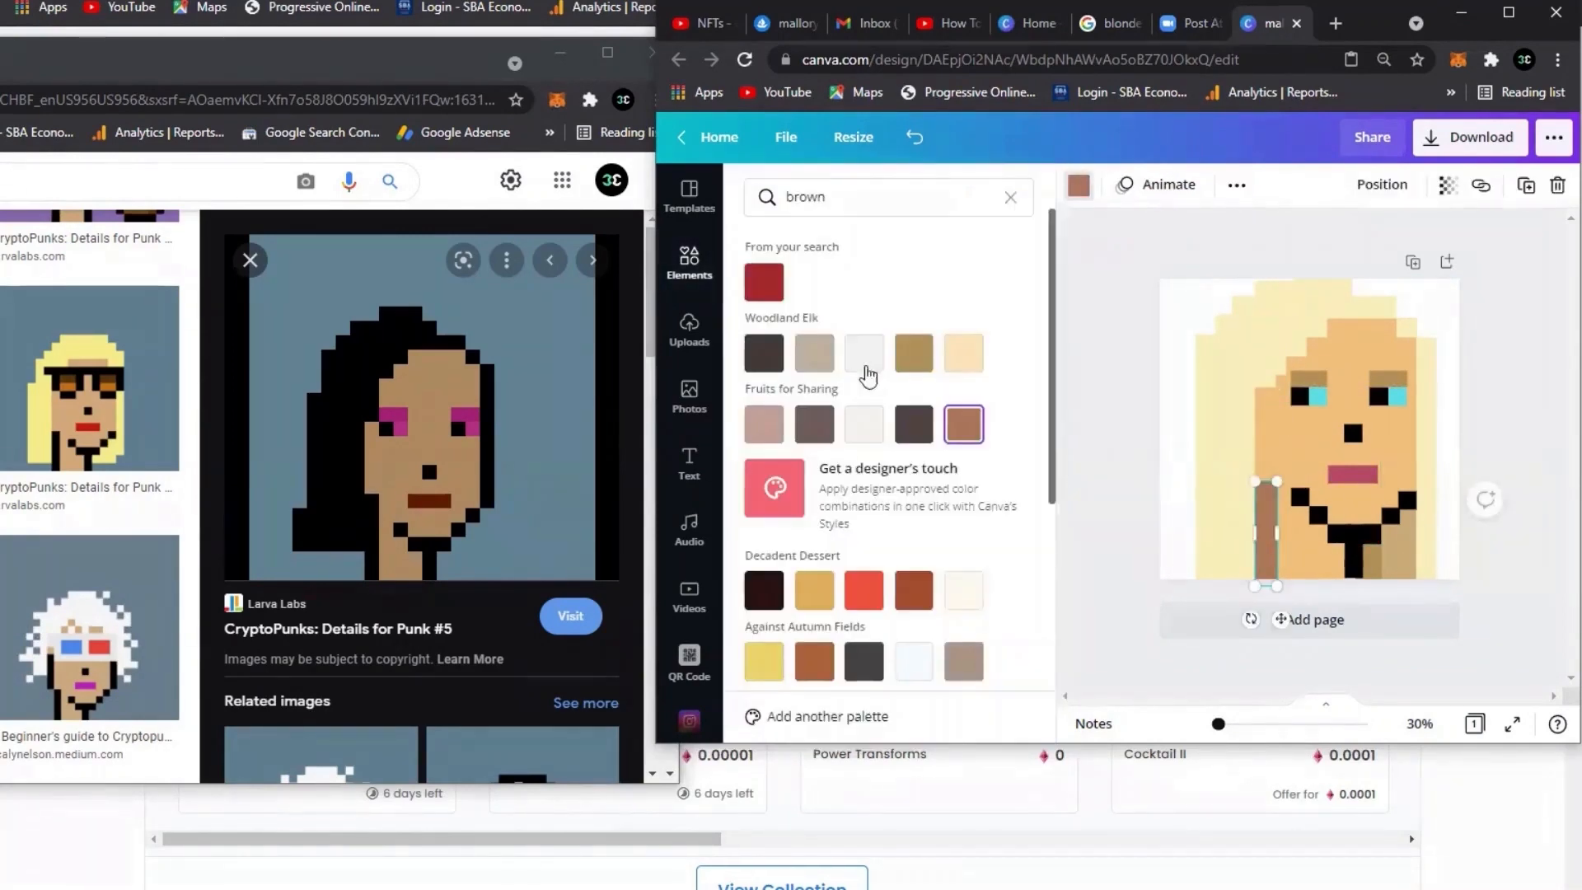
click(1008, 197)
click(815, 331)
click(1104, 494)
click(1249, 509)
click(1483, 494)
click(1266, 529)
drag(1266, 482, 1266, 459)
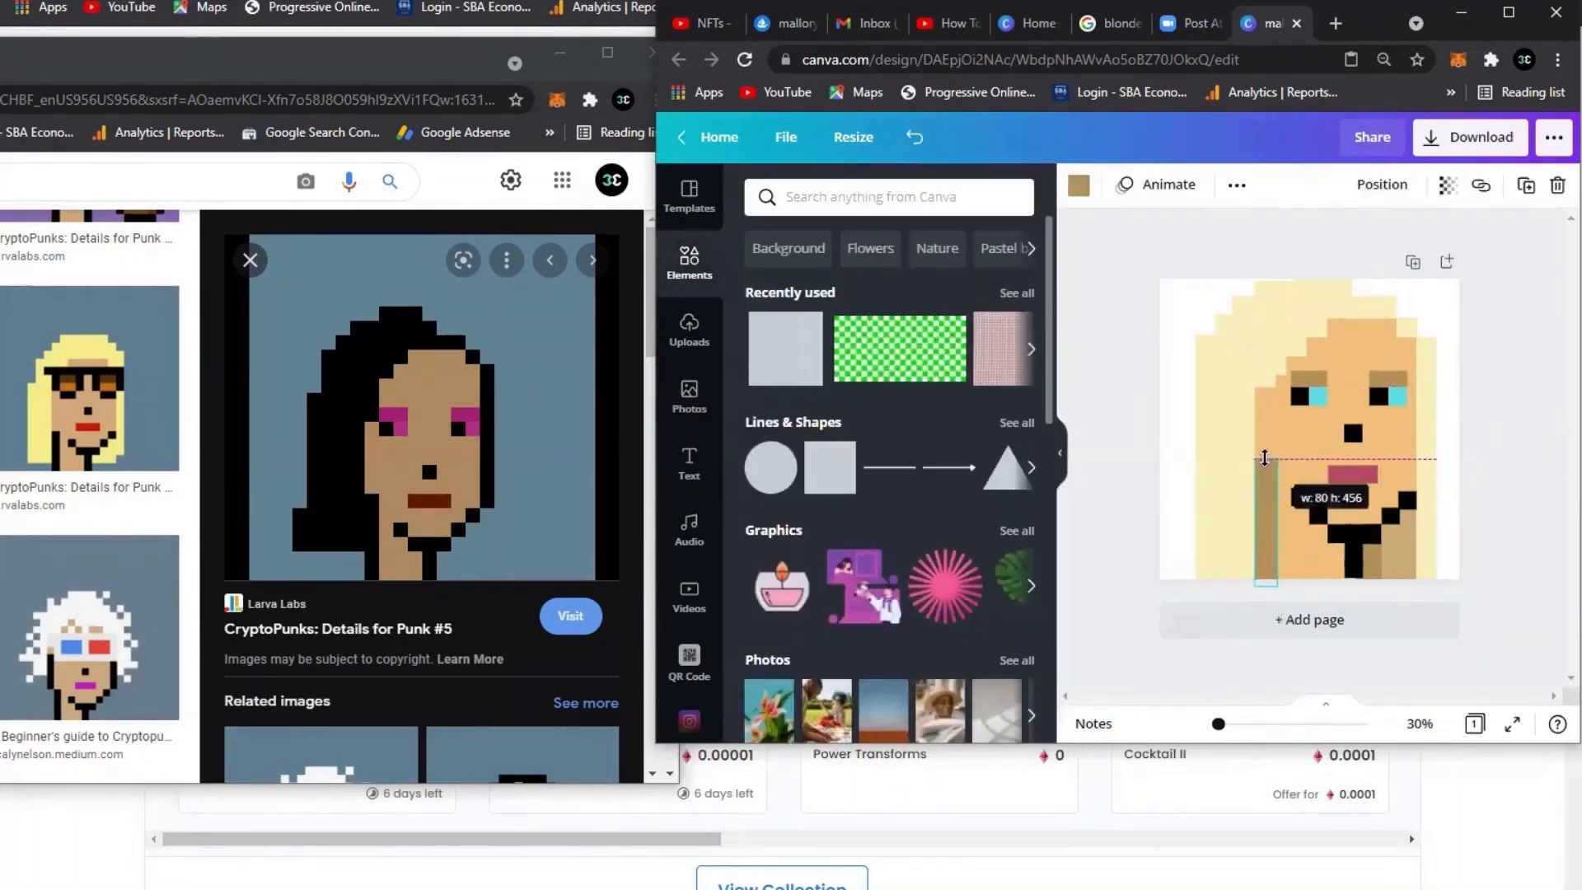
Step: Trim the bottoms of the right hair strip and the adjoining neck shading into a stepped edge
click(1484, 571)
click(1427, 554)
drag(1427, 576, 1392, 569)
click(1407, 551)
click(1392, 553)
click(1533, 530)
Step: Narrow the hair strip beside the left temple by pulling its inner edge outward
click(1269, 478)
click(1265, 350)
drag(1276, 350, 1249, 351)
Step: Search the colour palettes for yellow shades to compare with the left hair strips
click(1208, 491)
click(1079, 185)
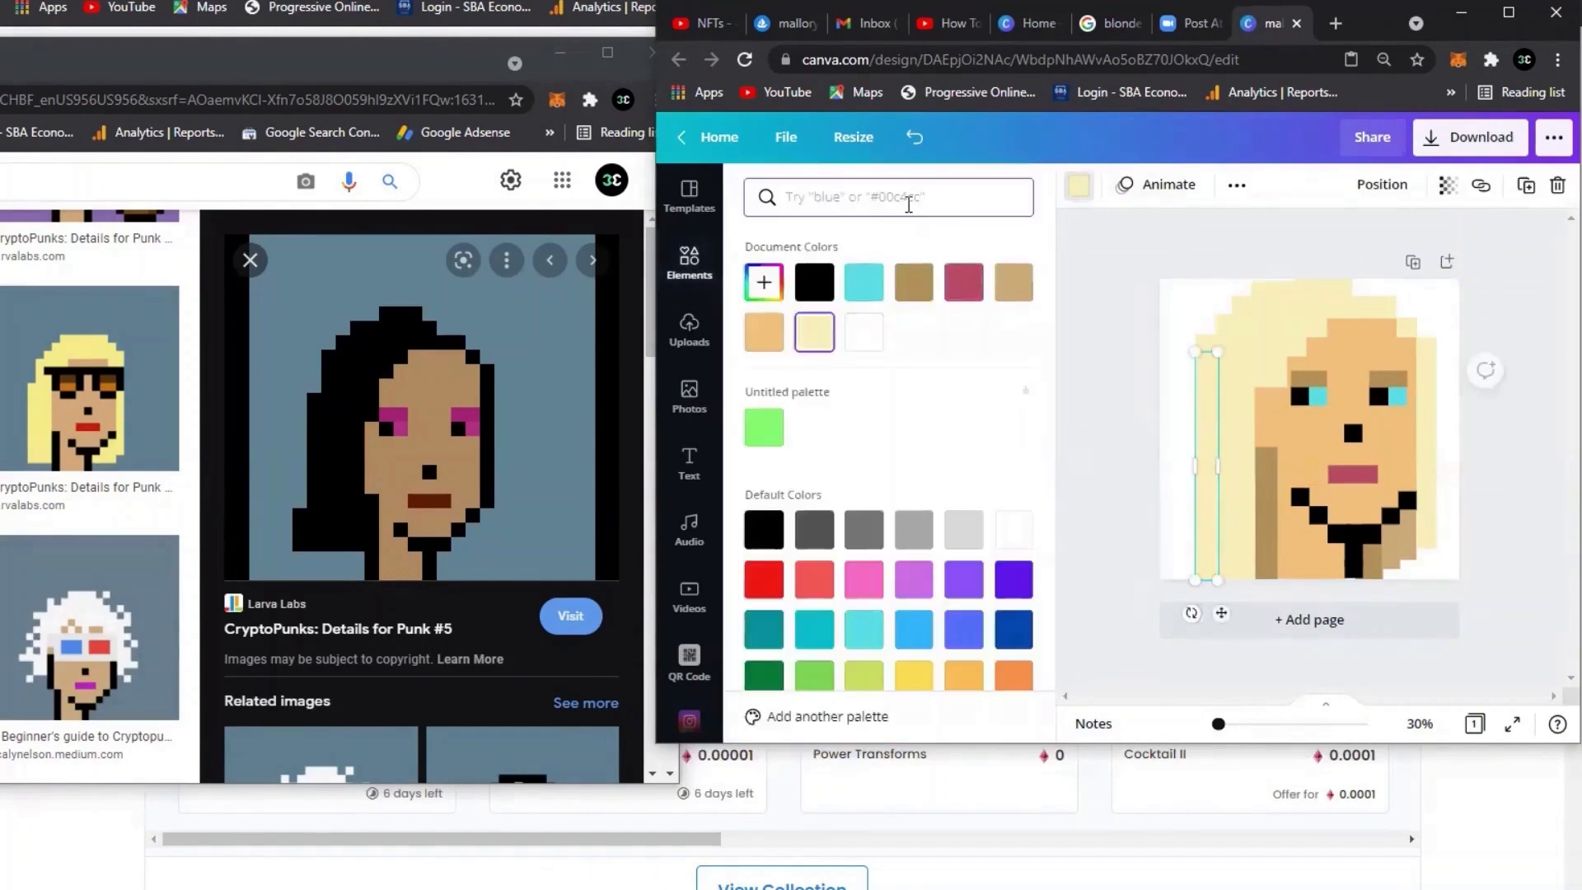
click(910, 197)
text(yellow)
scroll(907, 536, down, 5)
click(1268, 346)
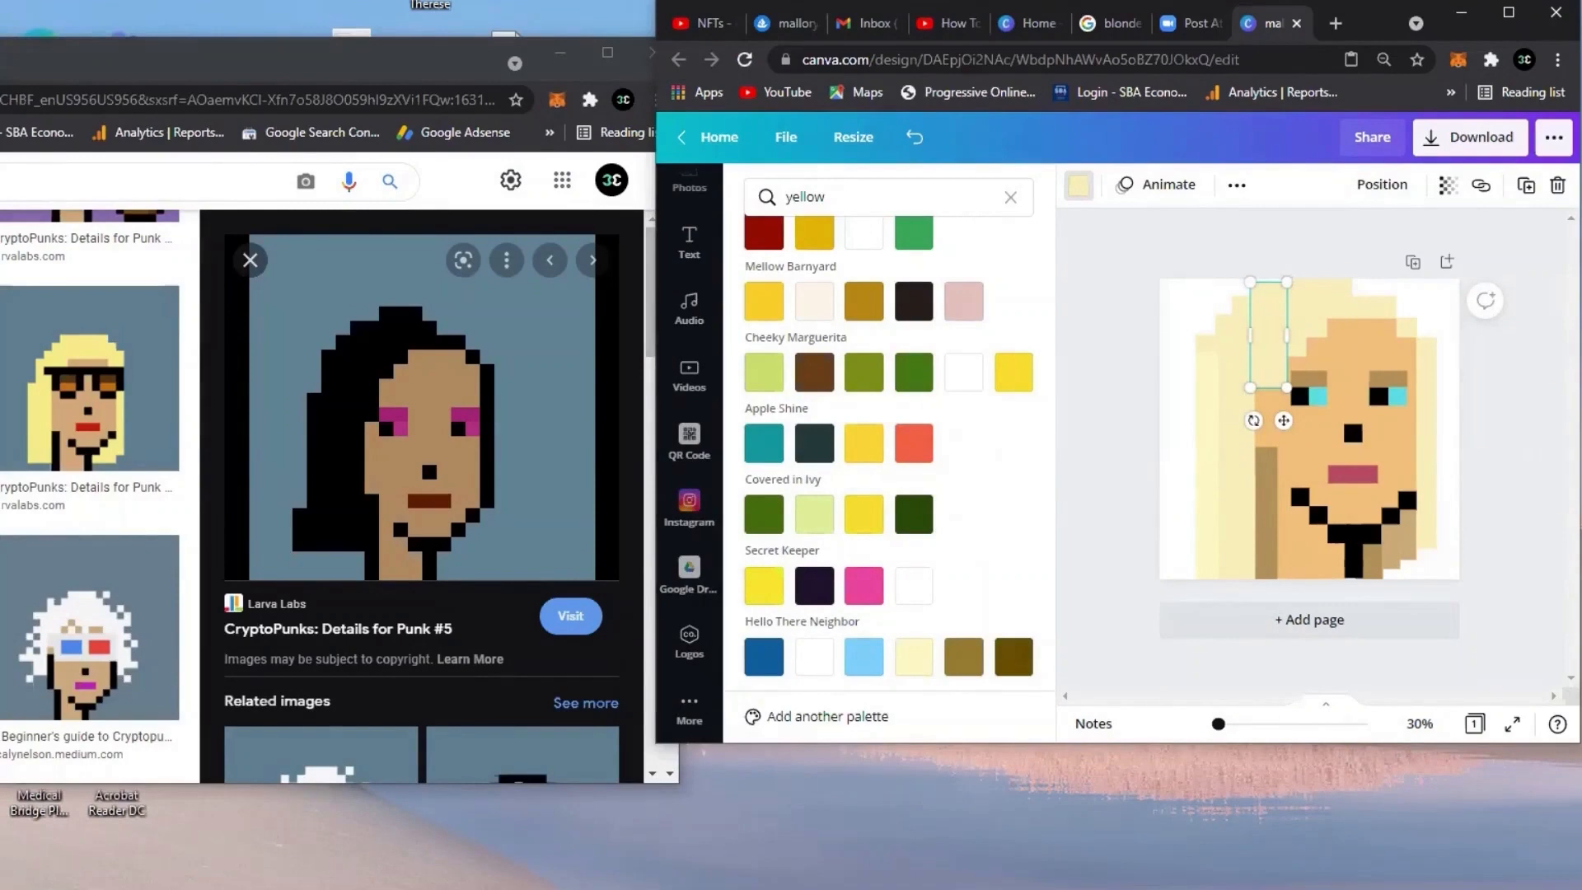
Step: Try a resized copy of the design in a portrait format and close that copy
click(877, 137)
scroll(842, 394, down, 2)
click(845, 394)
click(1024, 536)
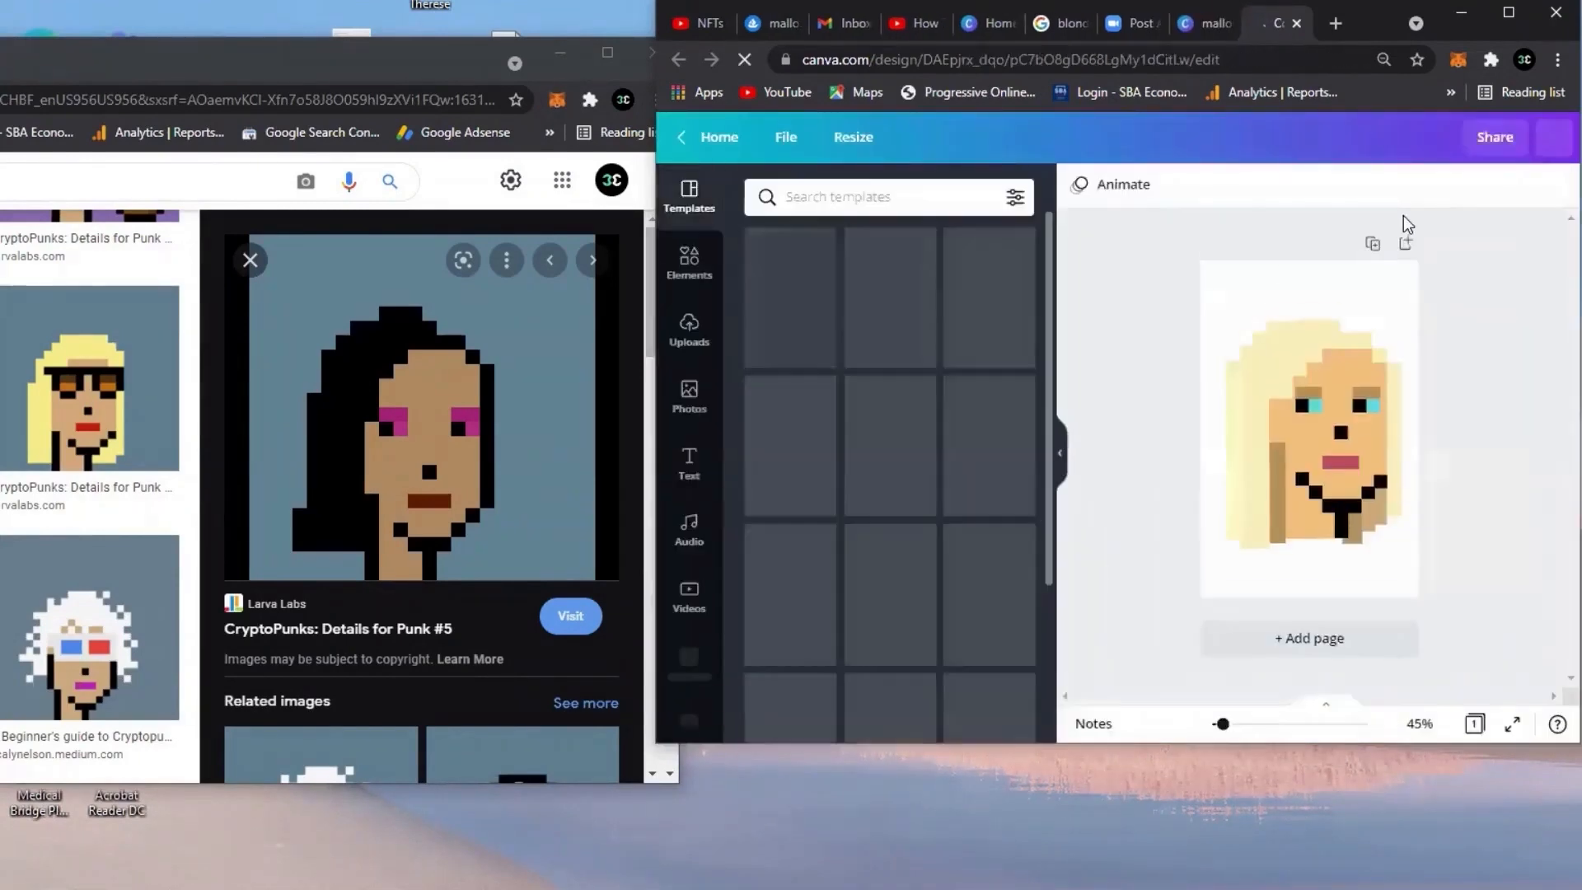
click(1297, 24)
Step: Create a resized copy of the design with a custom size of 2000 px
scroll(961, 339, down, 2)
scroll(961, 338, up, 5)
click(883, 264)
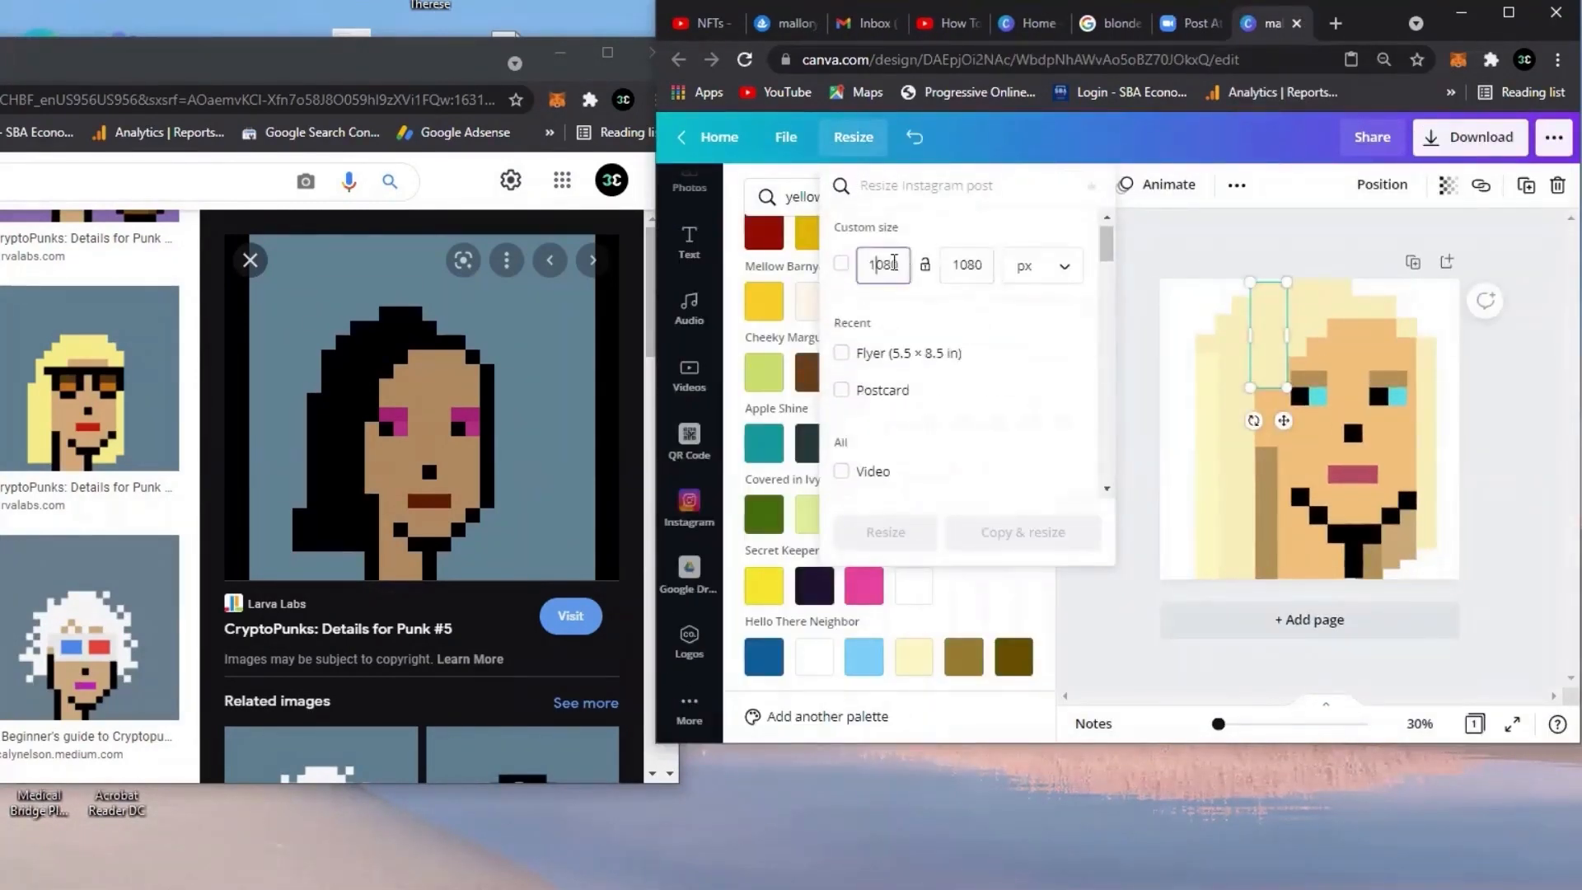
text(2000)
click(1025, 532)
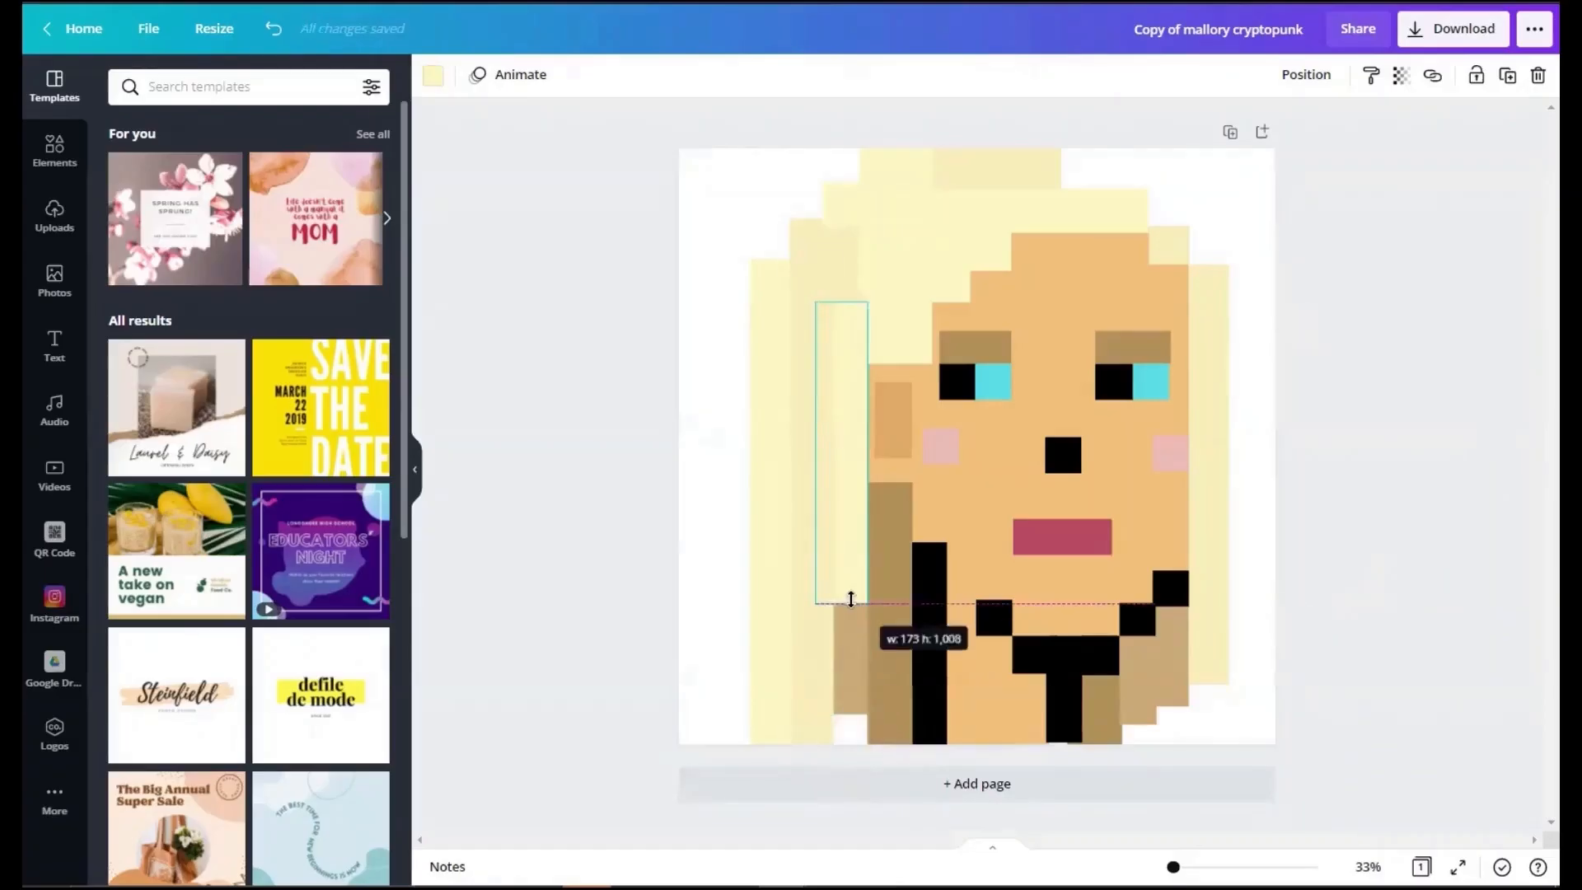
Step: Adjust the lower end of the light hair strip beside the ear
drag(851, 601, 857, 636)
key(Escape)
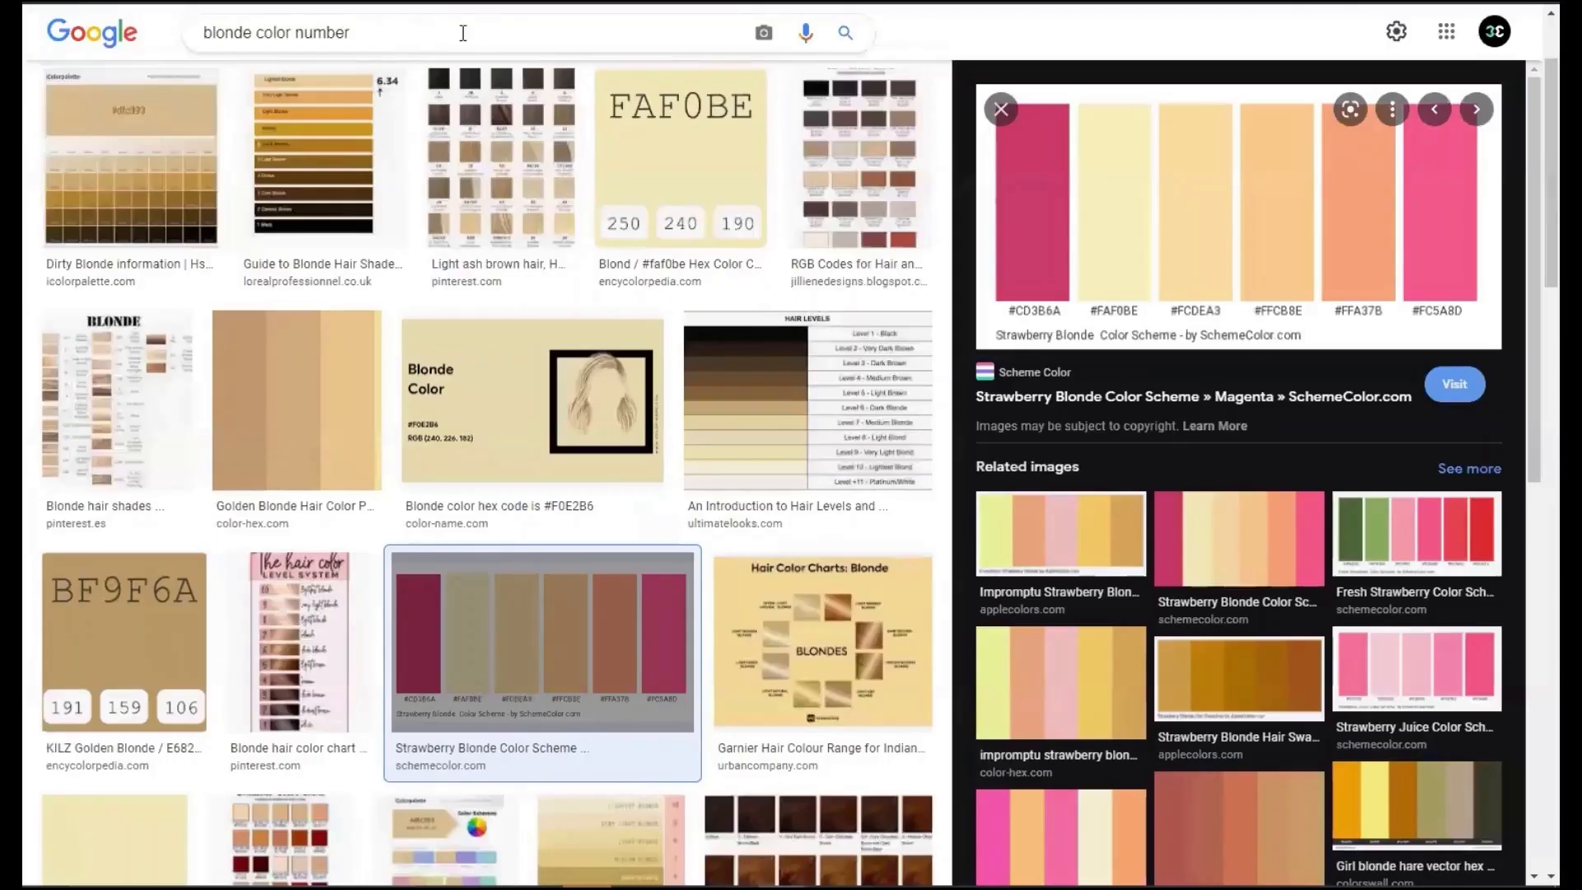
Step: Search Google Images for "skin color number" and return to the Canva design
key(ctrl+a)
text(skin color number)
key(Return)
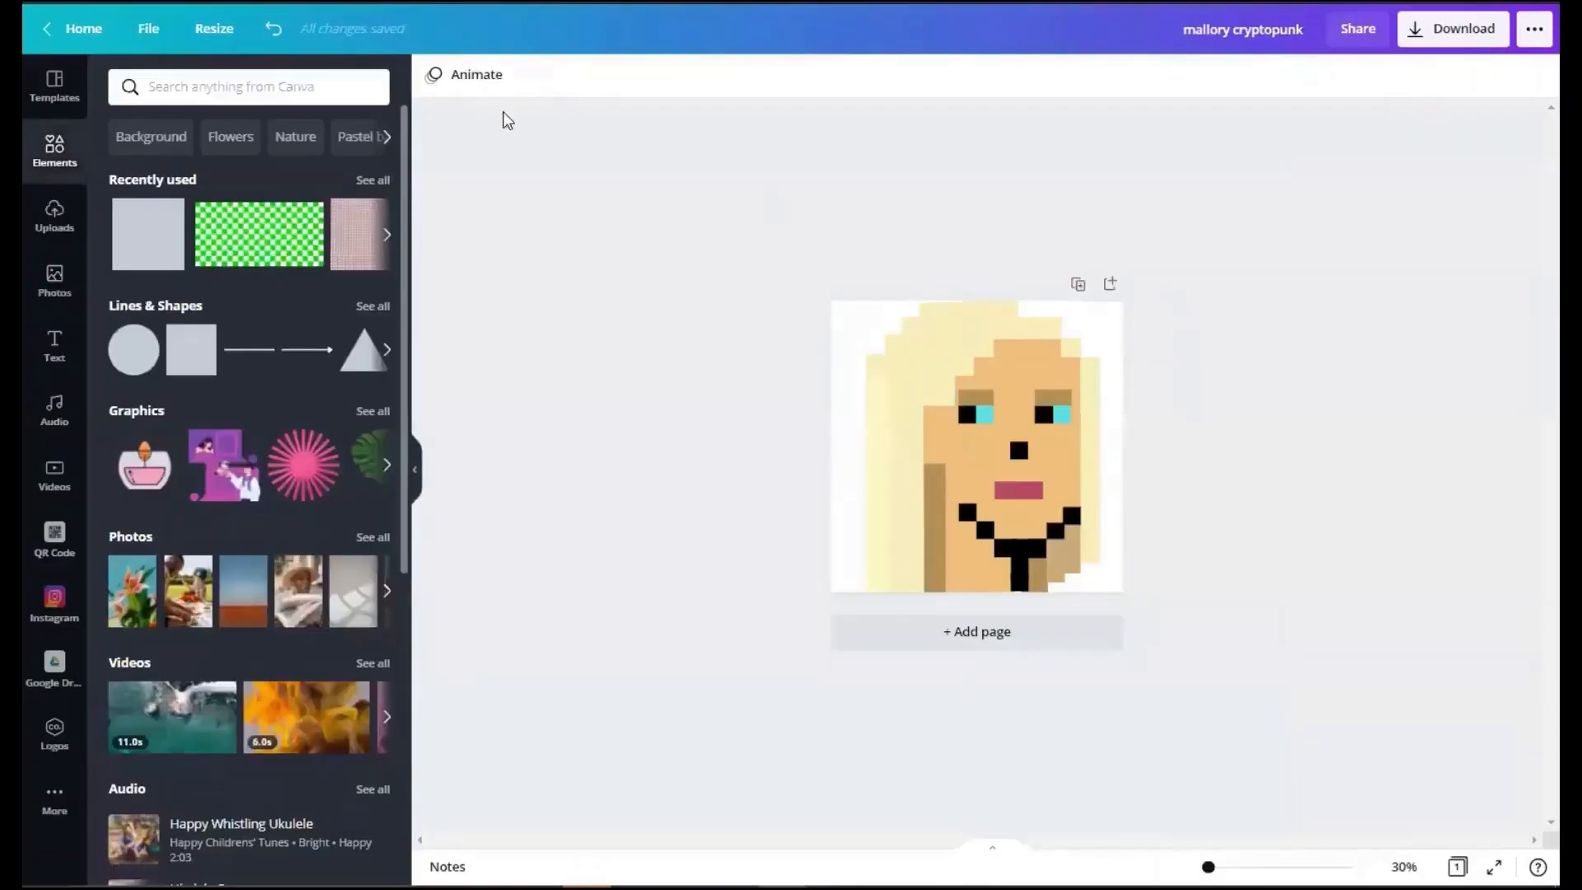
click(980, 524)
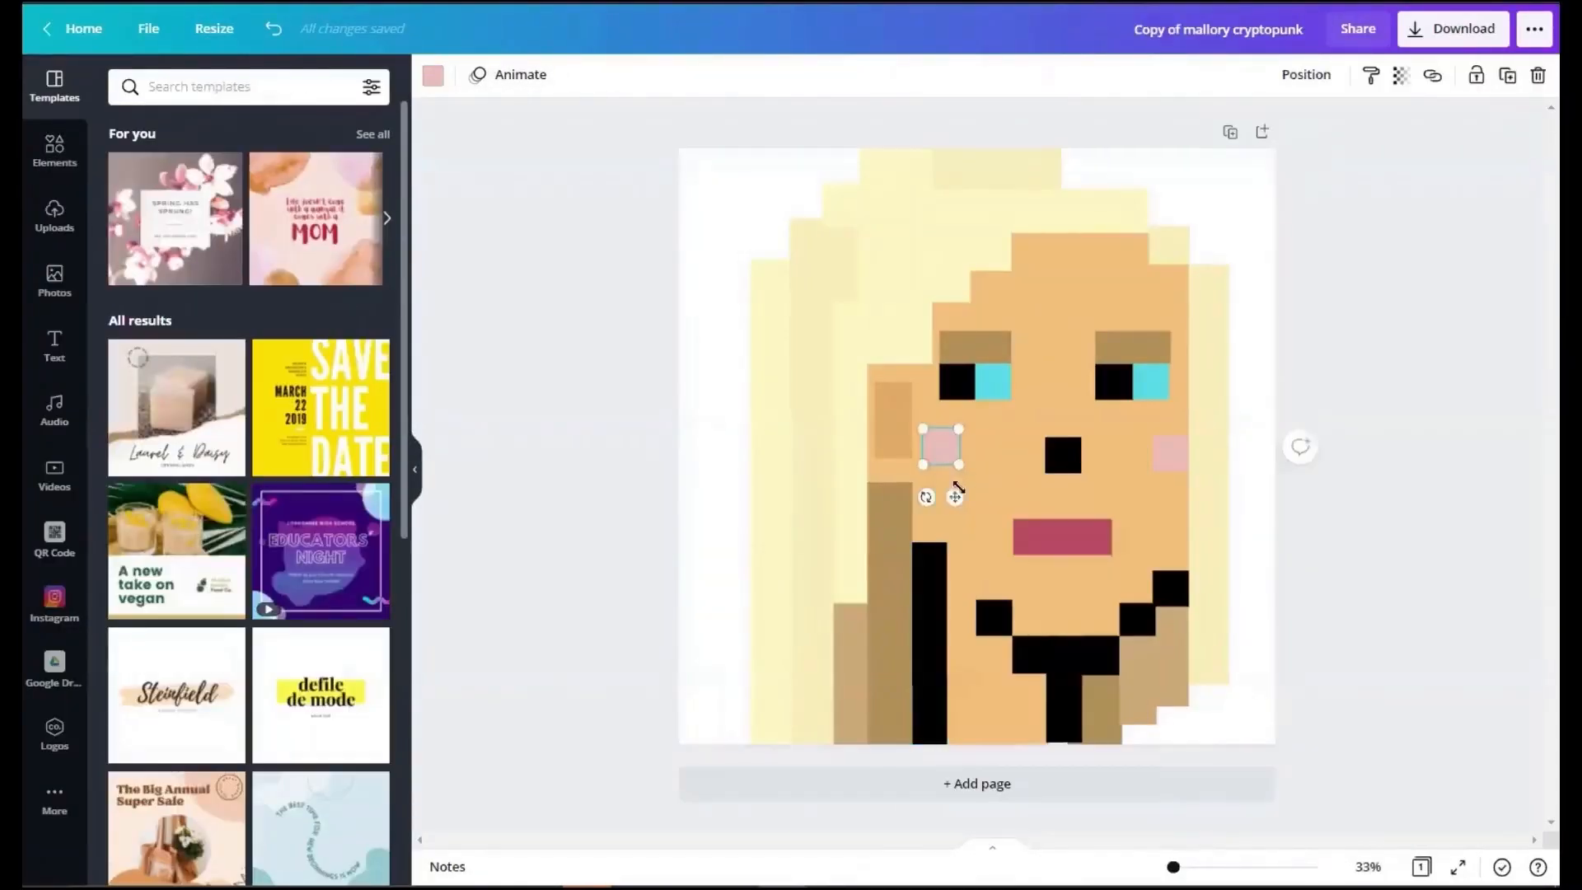
Step: Duplicate the left pink cheek square diagonally below the original and recolour the copy with #E0AC69
drag(941, 451, 936, 493)
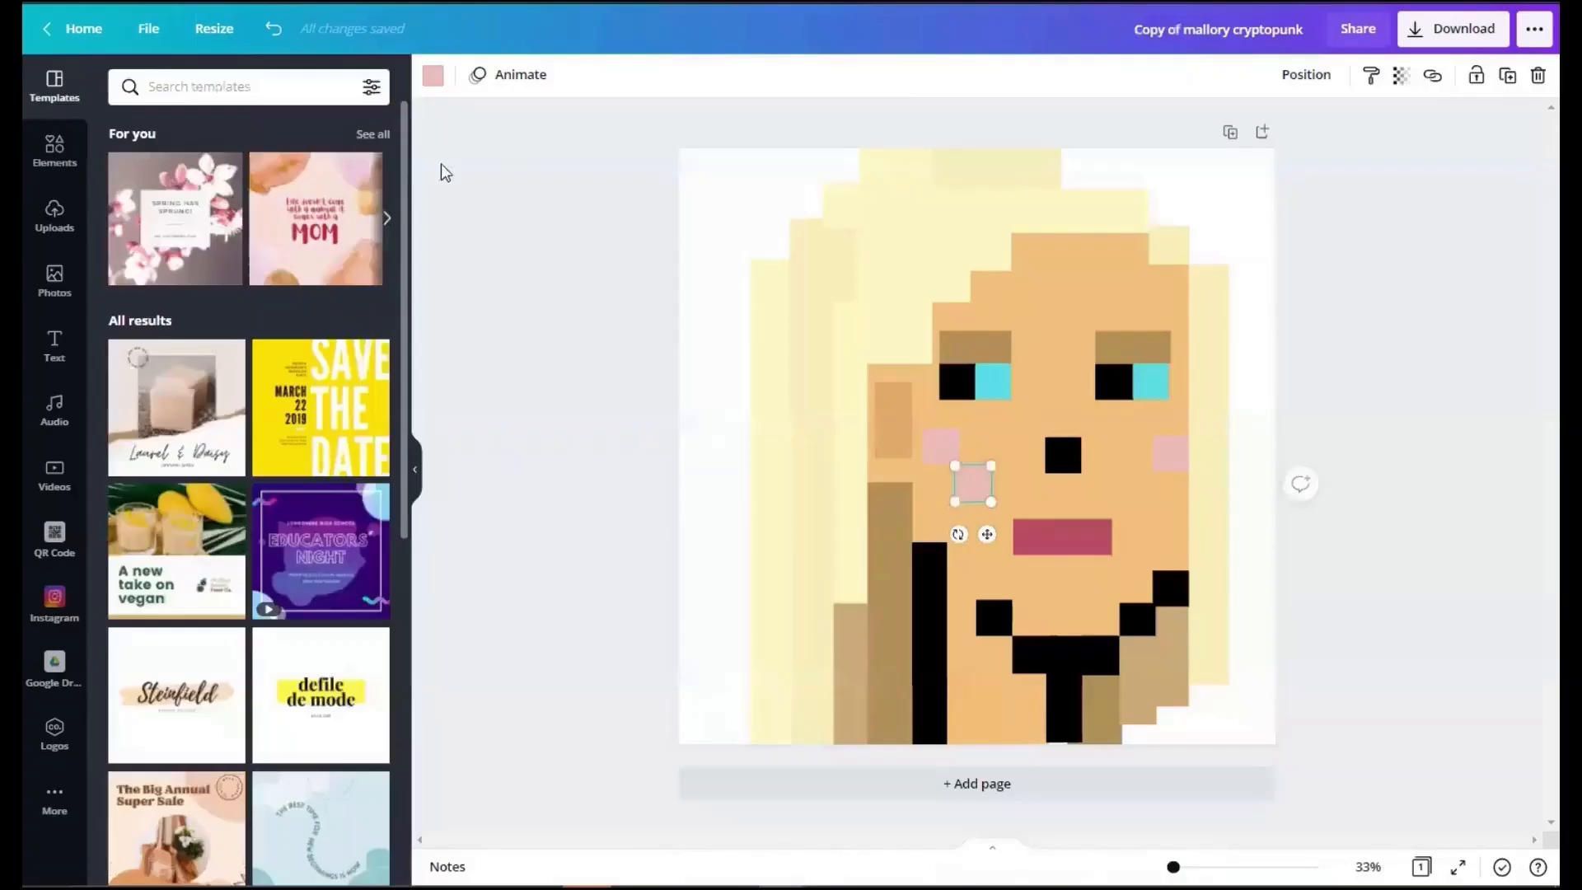
click(432, 75)
click(127, 169)
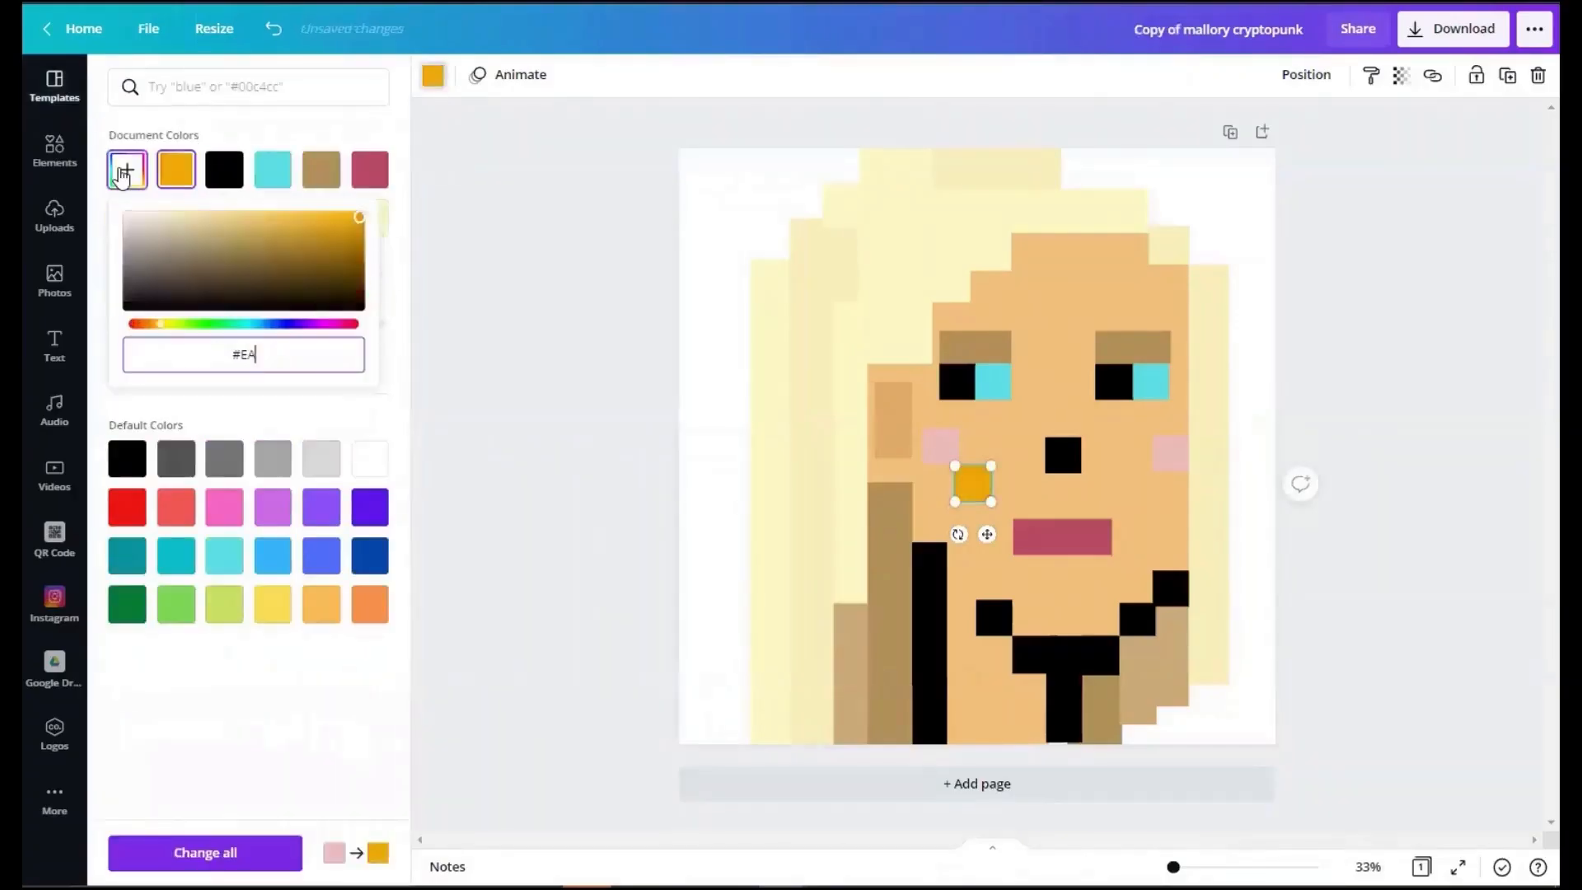
text(#E0AC69)
click(492, 392)
Step: Try rearranging the two left cheek squares and undo the last two changes
mouse_move(972, 483)
mouse_down()
mouse_move(940, 446)
mouse_move(964, 465)
mouse_up()
right_click(943, 448)
click(1029, 597)
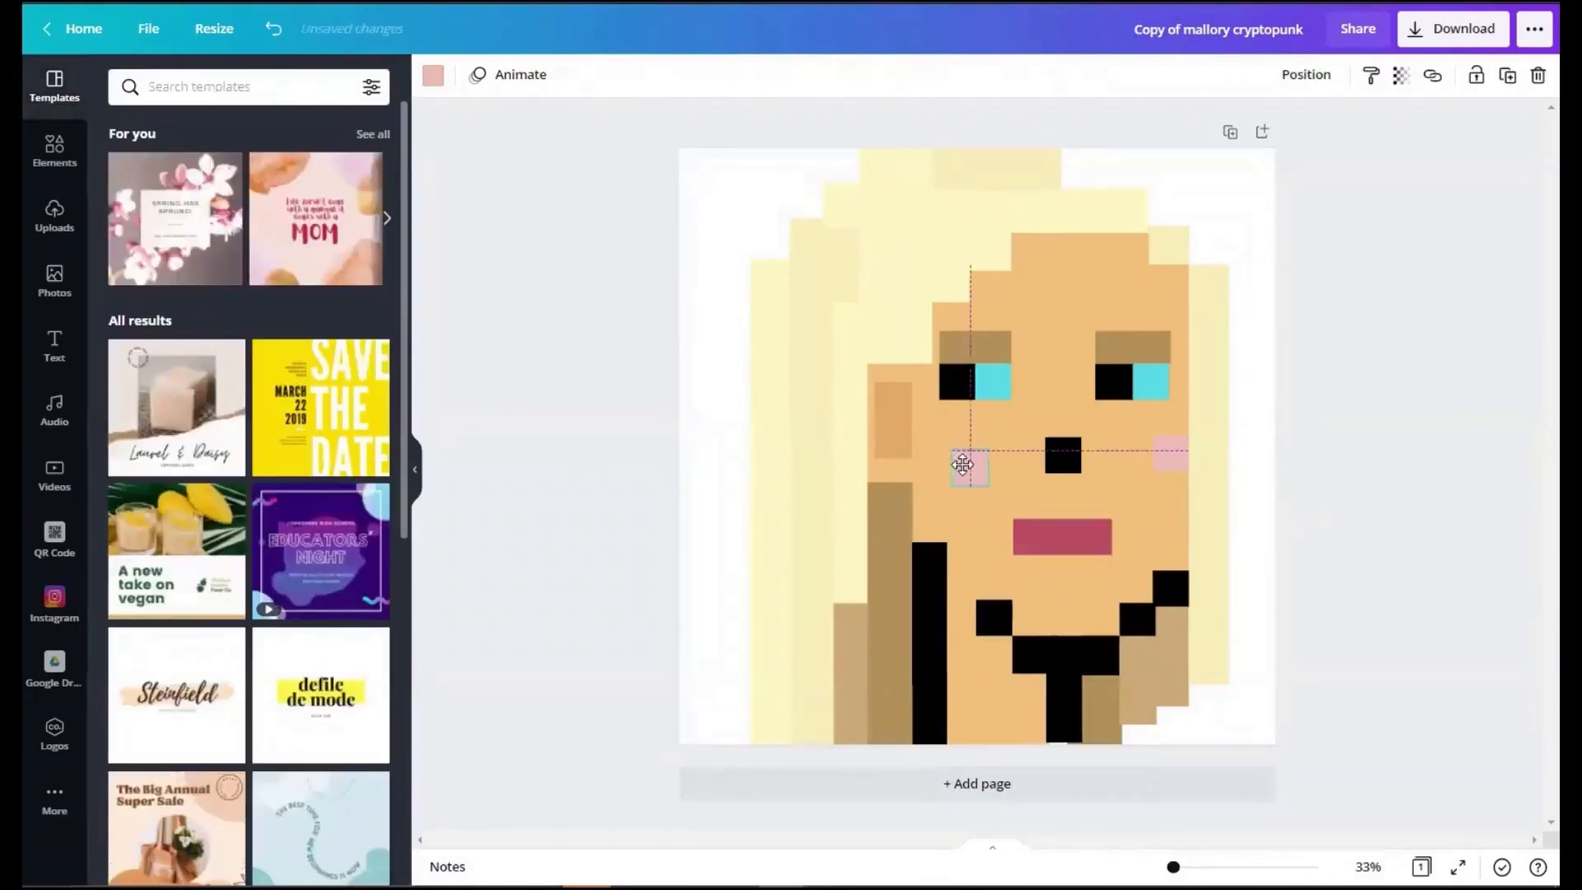
key(ctrl+z)
key(ctrl+z)
Step: Recolour the upper left cheek square in the skin tan #E0AC68
right_click(945, 449)
click(973, 483)
click(972, 483)
click(1346, 519)
click(940, 446)
click(433, 75)
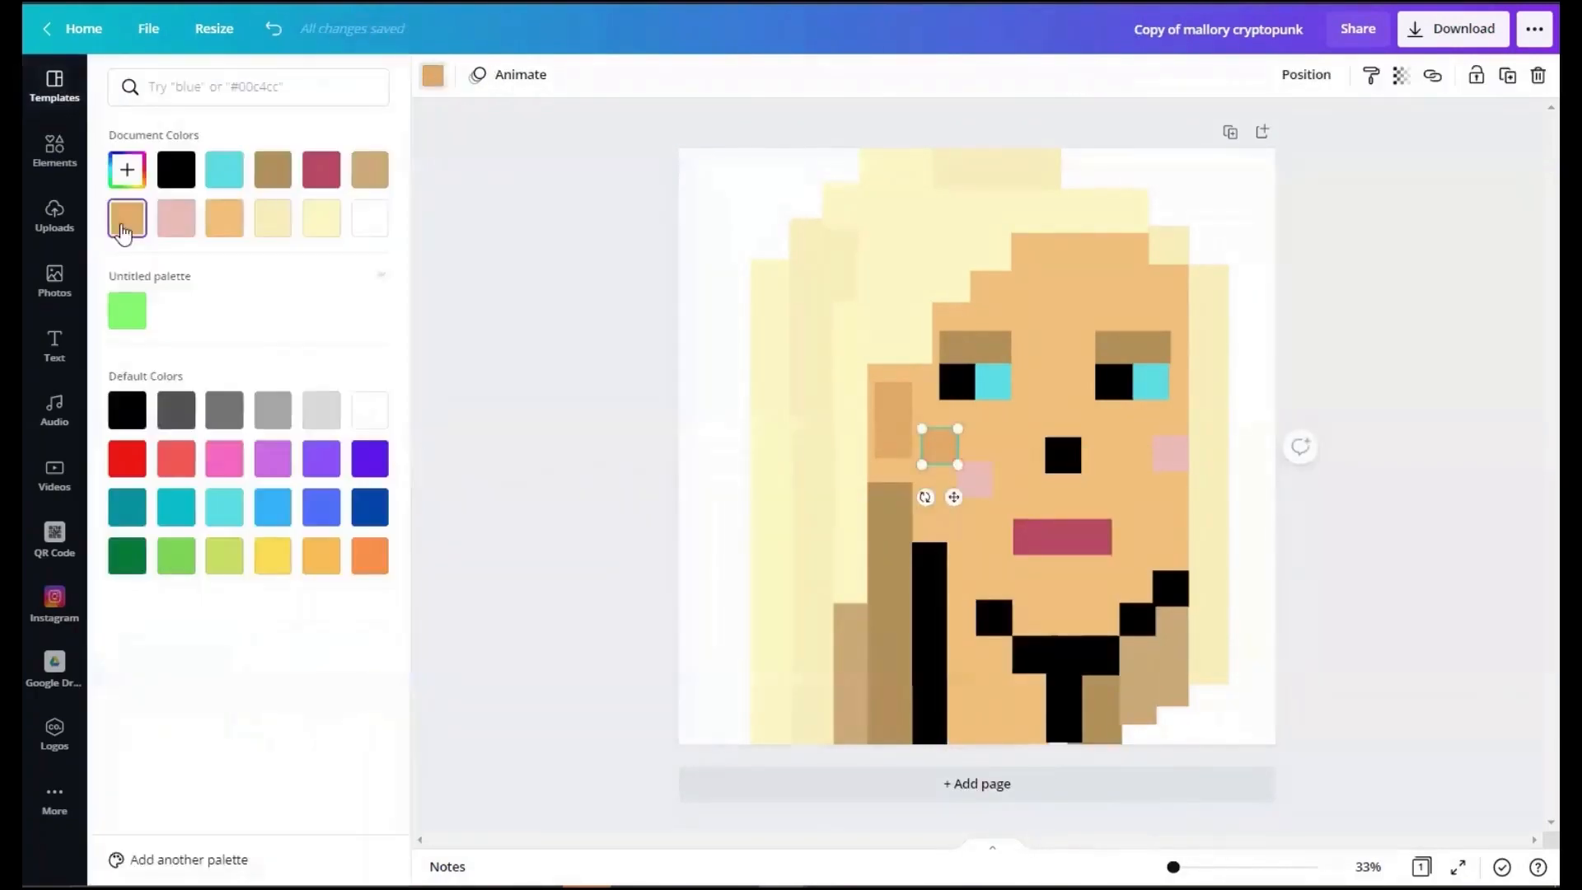
click(127, 169)
click(328, 350)
text(#E0AC68)
click(1458, 639)
Step: Duplicate the tan cheek square and move the copy to the right cheek
right_click(932, 447)
click(1006, 476)
key(ctrl+v)
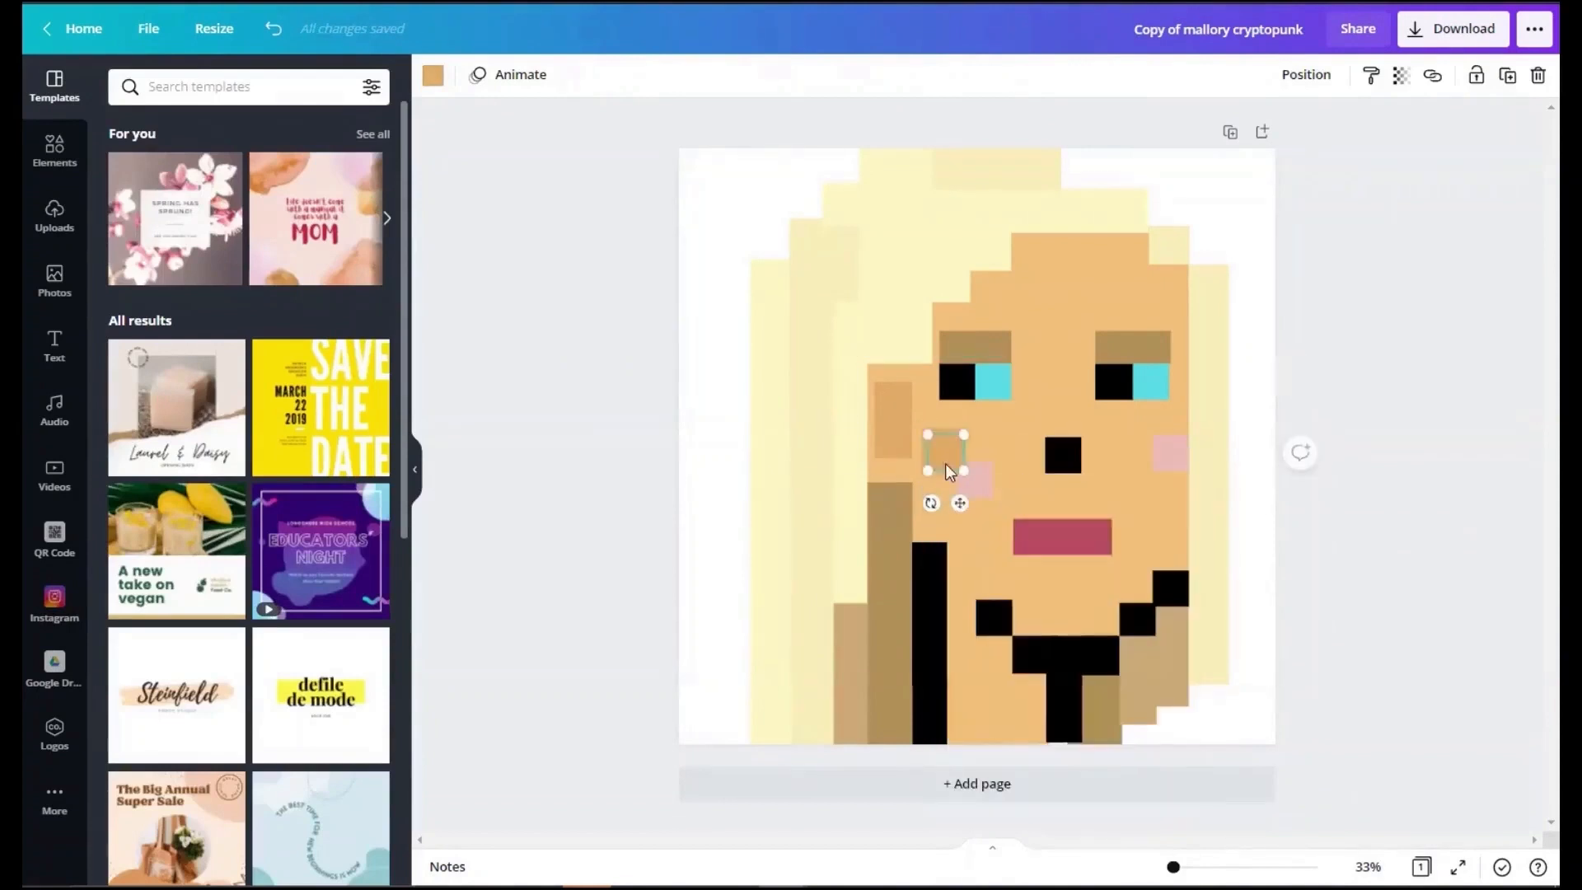
drag(948, 464, 1151, 481)
click(1409, 466)
Step: Delete the tan cheek squares and align both pink cheek squares level with the nose
drag(1189, 428, 1161, 455)
click(1171, 443)
key(Delete)
mouse_move(987, 473)
mouse_down()
mouse_move(988, 450)
mouse_move(959, 459)
mouse_up()
click(1528, 549)
key(Delete)
click(1514, 584)
Step: Add a small darker turquoise square inside each eye's light blue iris, using a shrunken copy of the iris square
click(998, 385)
click(433, 75)
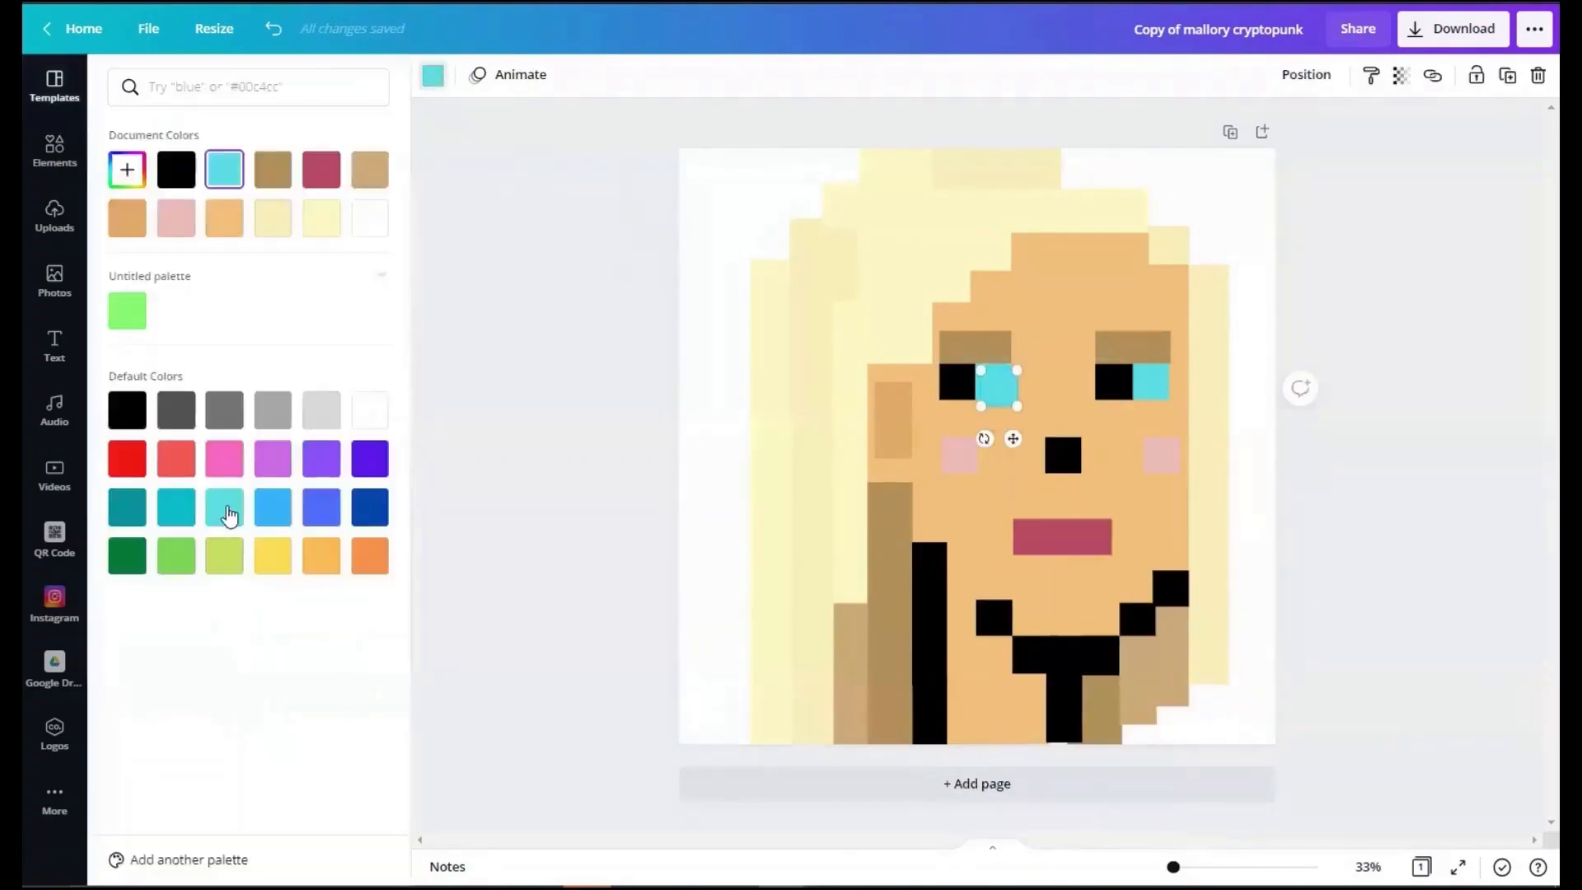
click(433, 75)
click(177, 416)
drag(1017, 405, 1152, 380)
click(1467, 663)
click(992, 384)
right_click(1155, 379)
click(1127, 440)
click(577, 375)
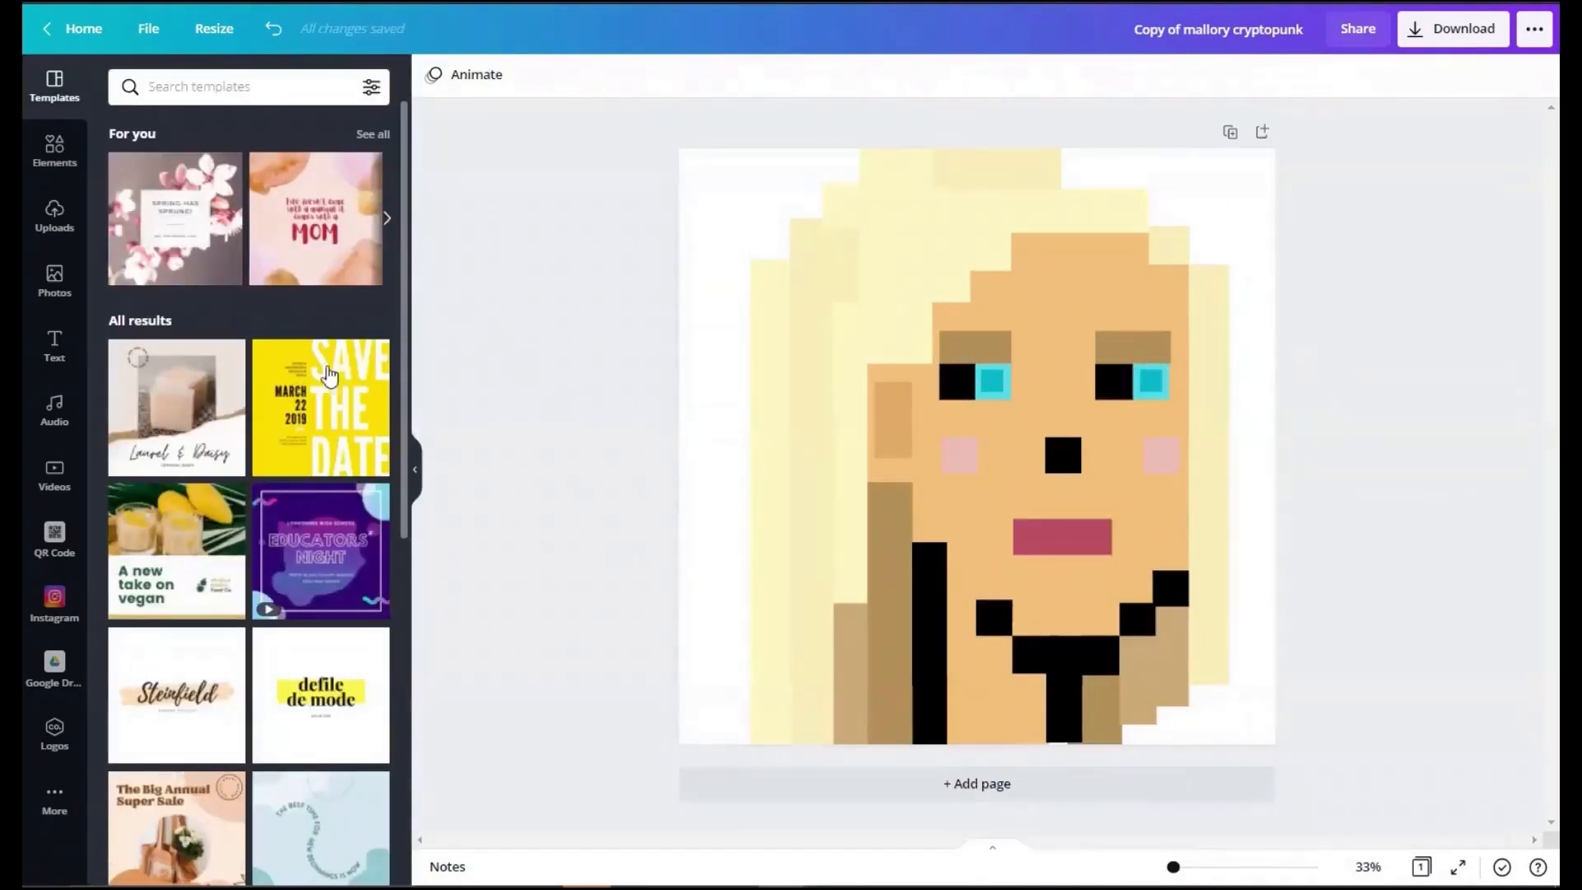
Step: Add a small white highlight square to a pupil by duplicating and recolouring the small iris square
right_click(1071, 457)
click(992, 383)
key(ctrl+v)
click(434, 75)
click(127, 264)
drag(999, 388, 1119, 432)
click(1282, 480)
Step: Copy the white highlight so that both black pupils have one
click(956, 386)
key(ctrl+c)
key(ctrl+v)
click(1445, 578)
click(1104, 384)
click(275, 33)
drag(984, 430, 1126, 430)
click(776, 849)
click(1107, 386)
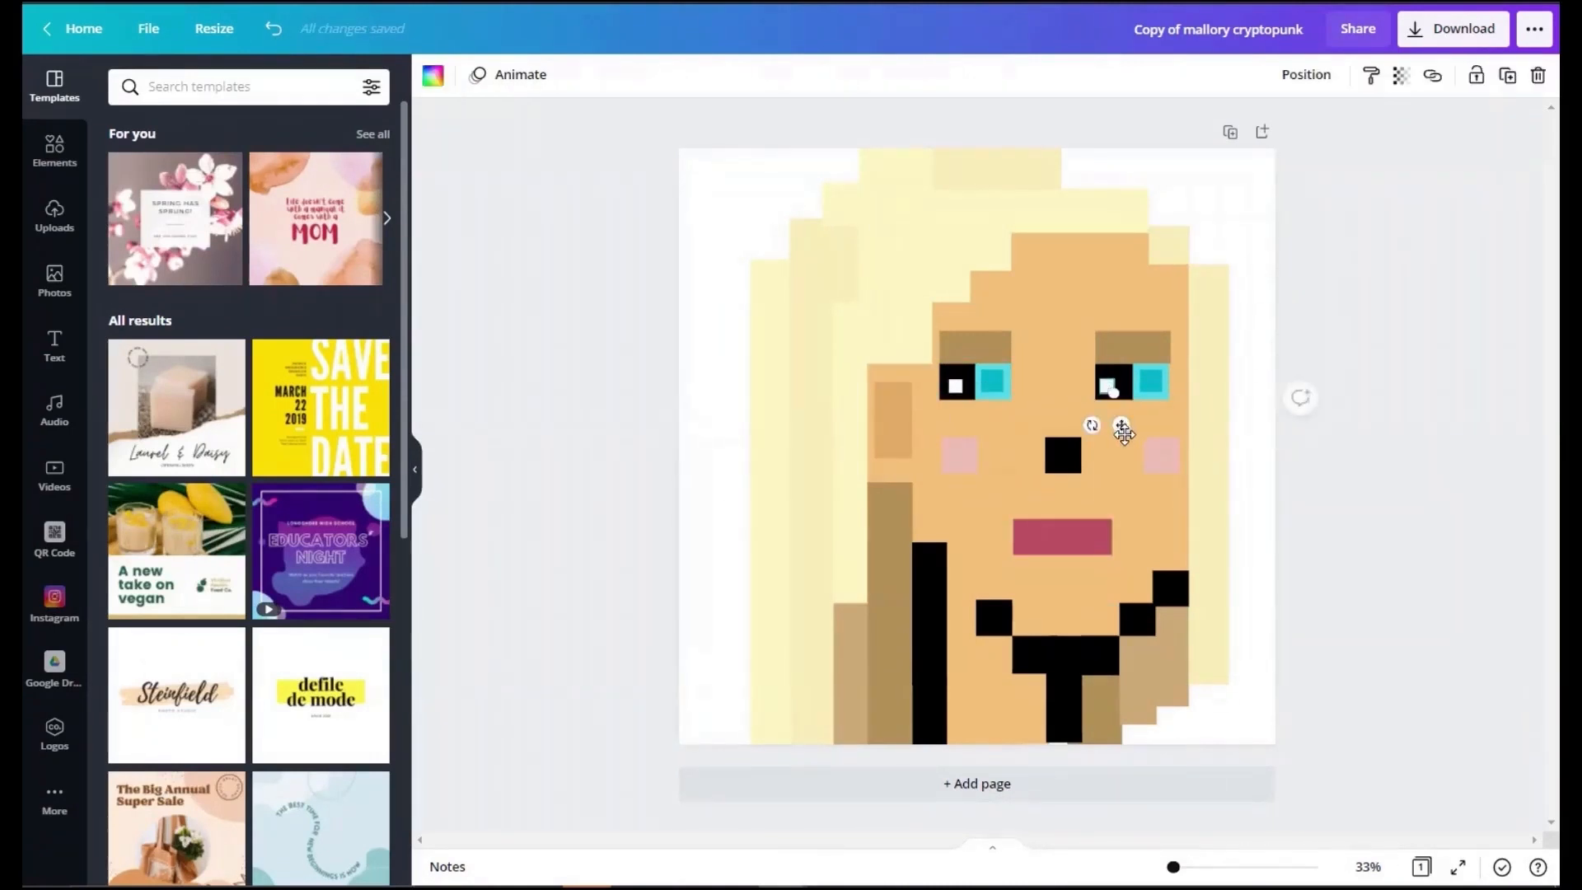
Step: Nudge the white highlights slightly left within both pupils
click(1371, 492)
drag(955, 385, 952, 387)
click(1108, 386)
click(1391, 491)
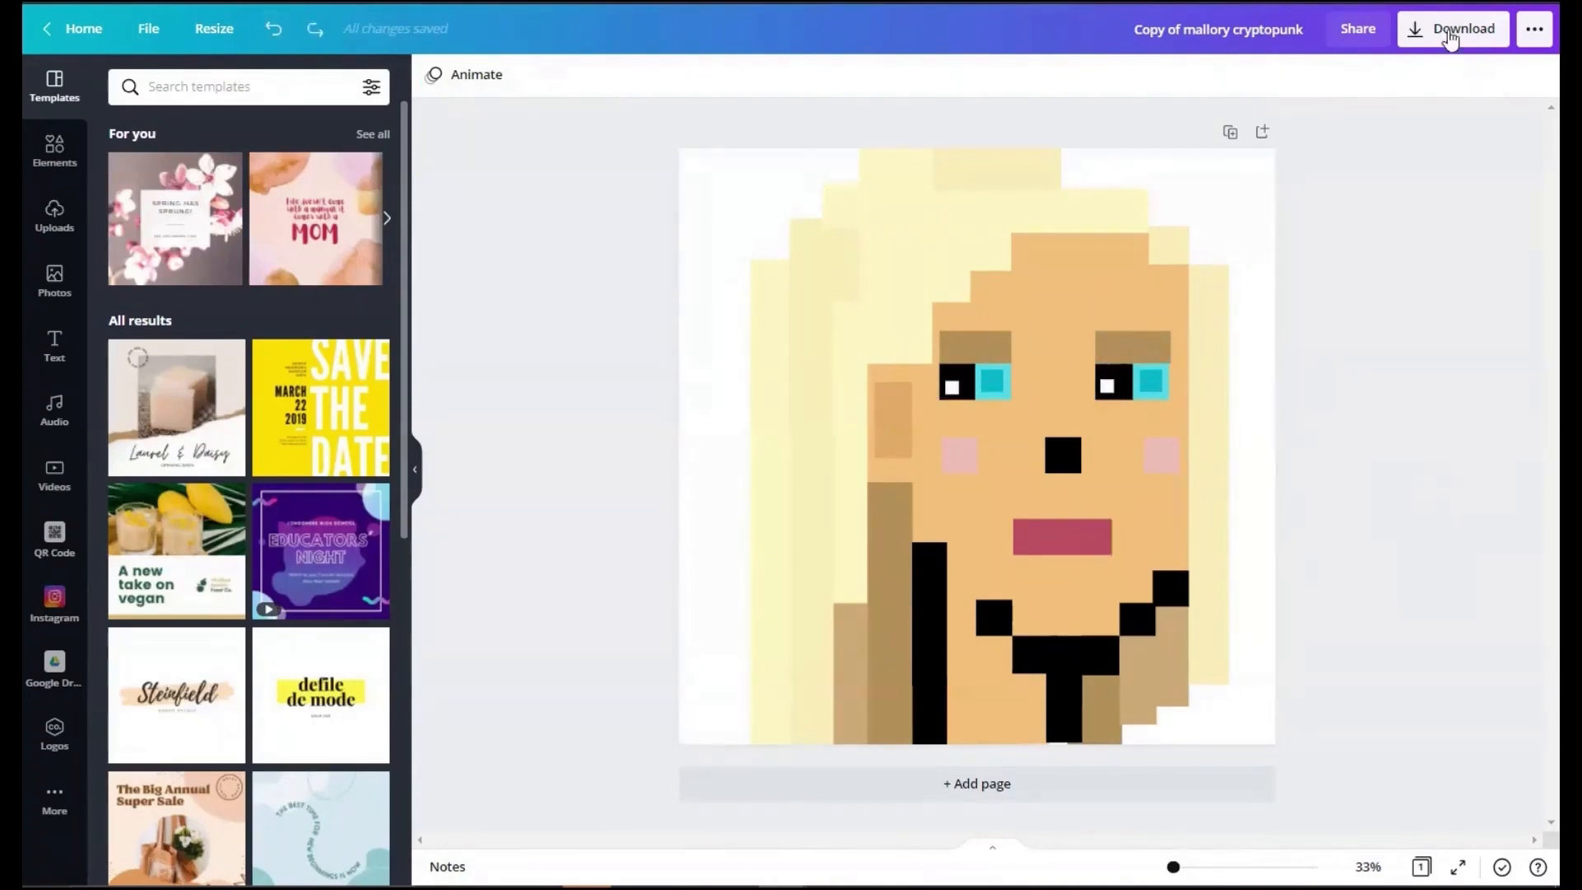
Step: Download the portrait and create a new Instagram Post design
click(1451, 29)
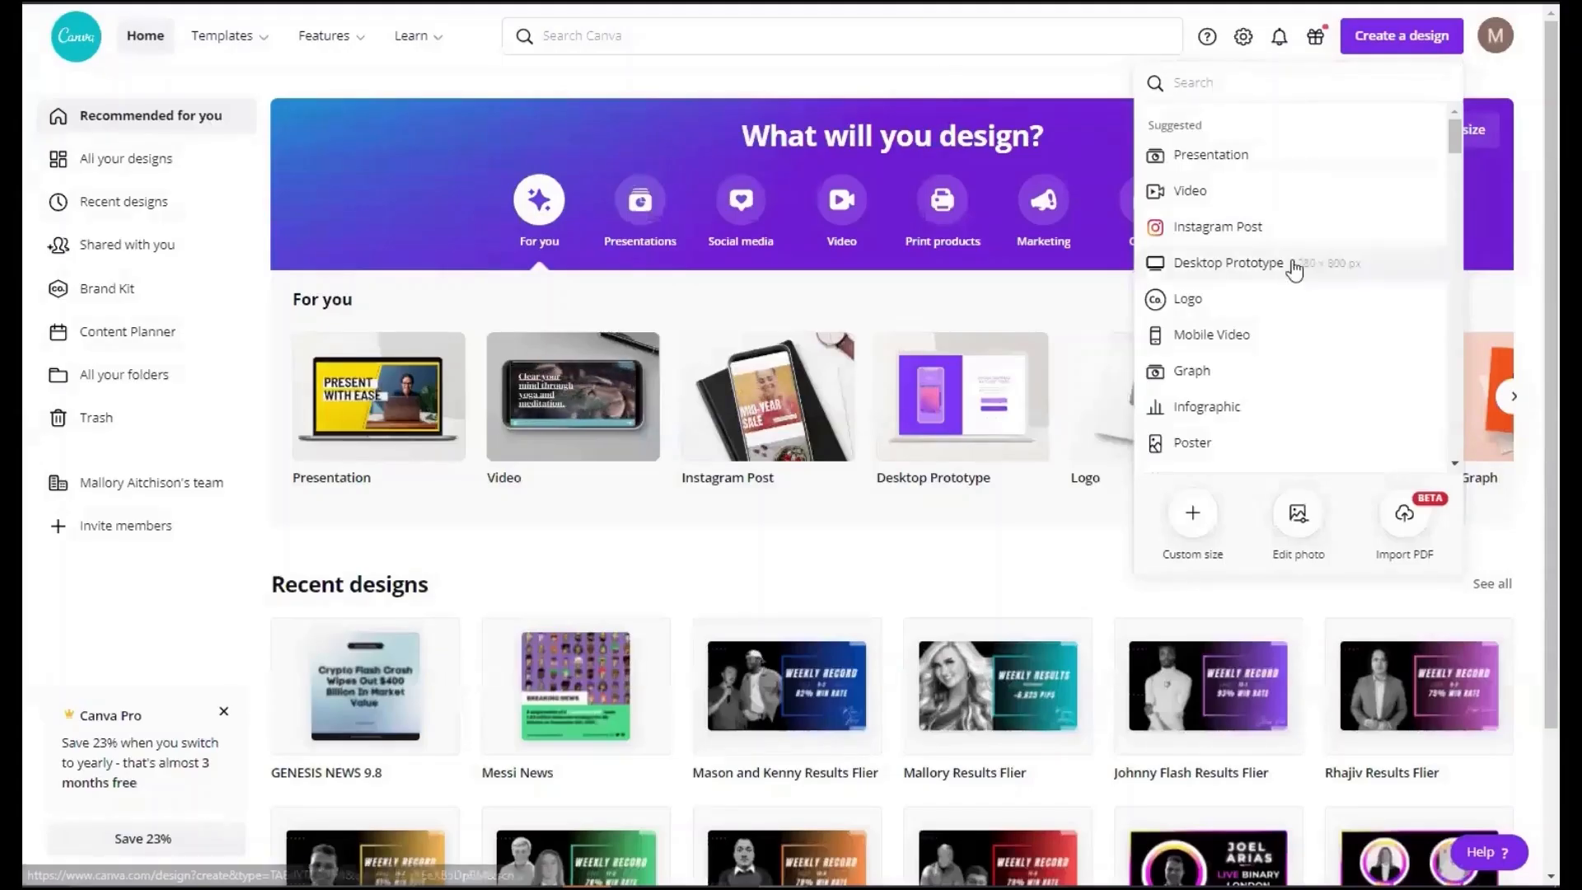
scroll(1302, 330, down, 5)
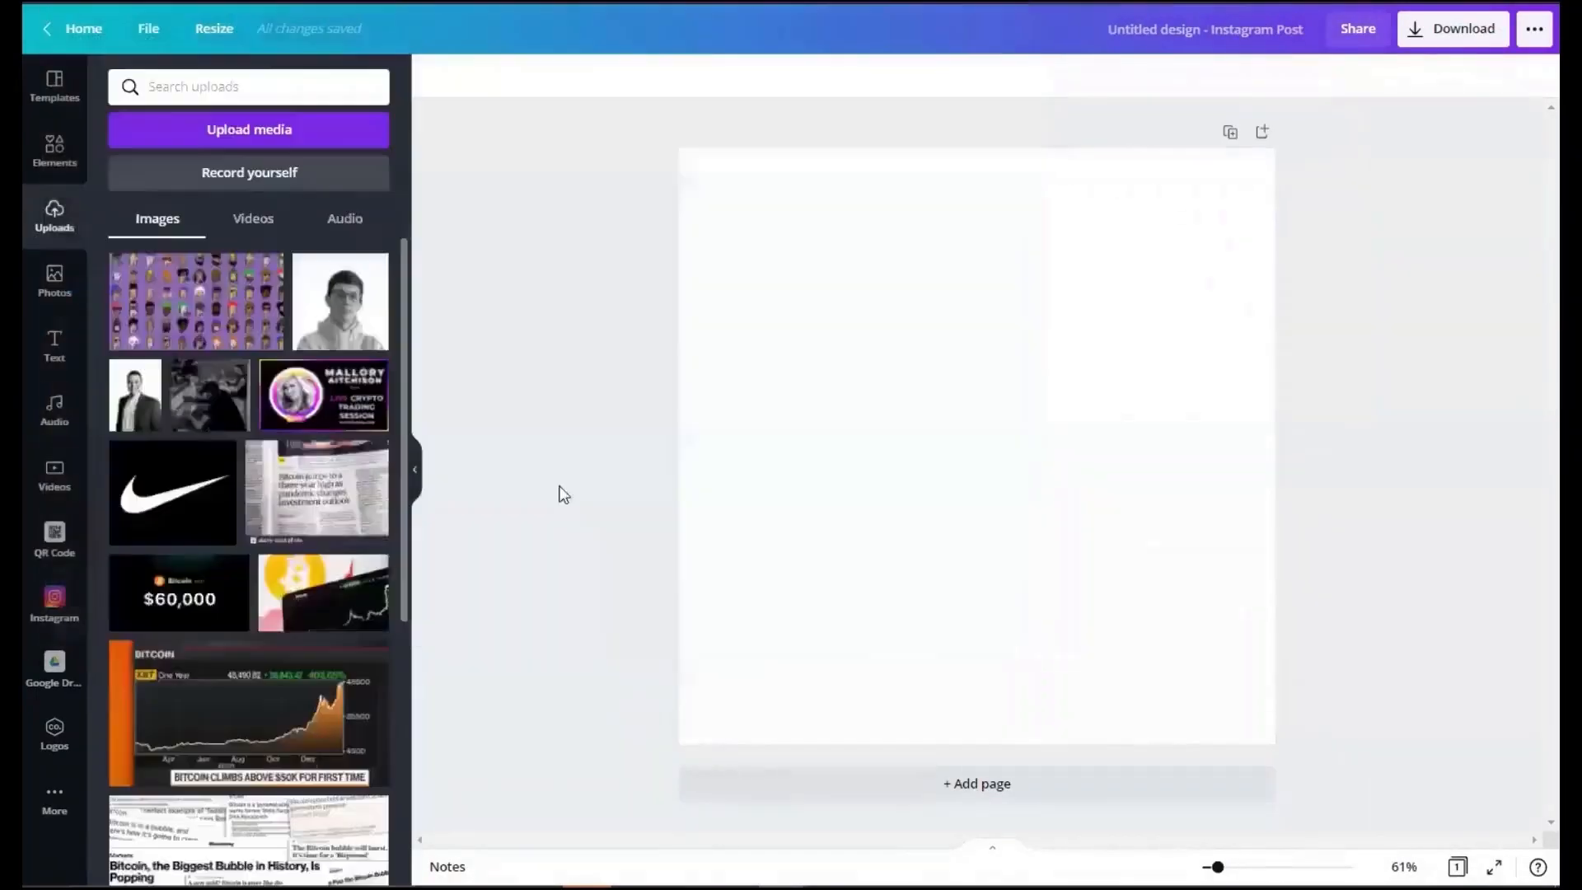
Step: Fill the new page's background with the light turquoise #5CE1E6
click(947, 428)
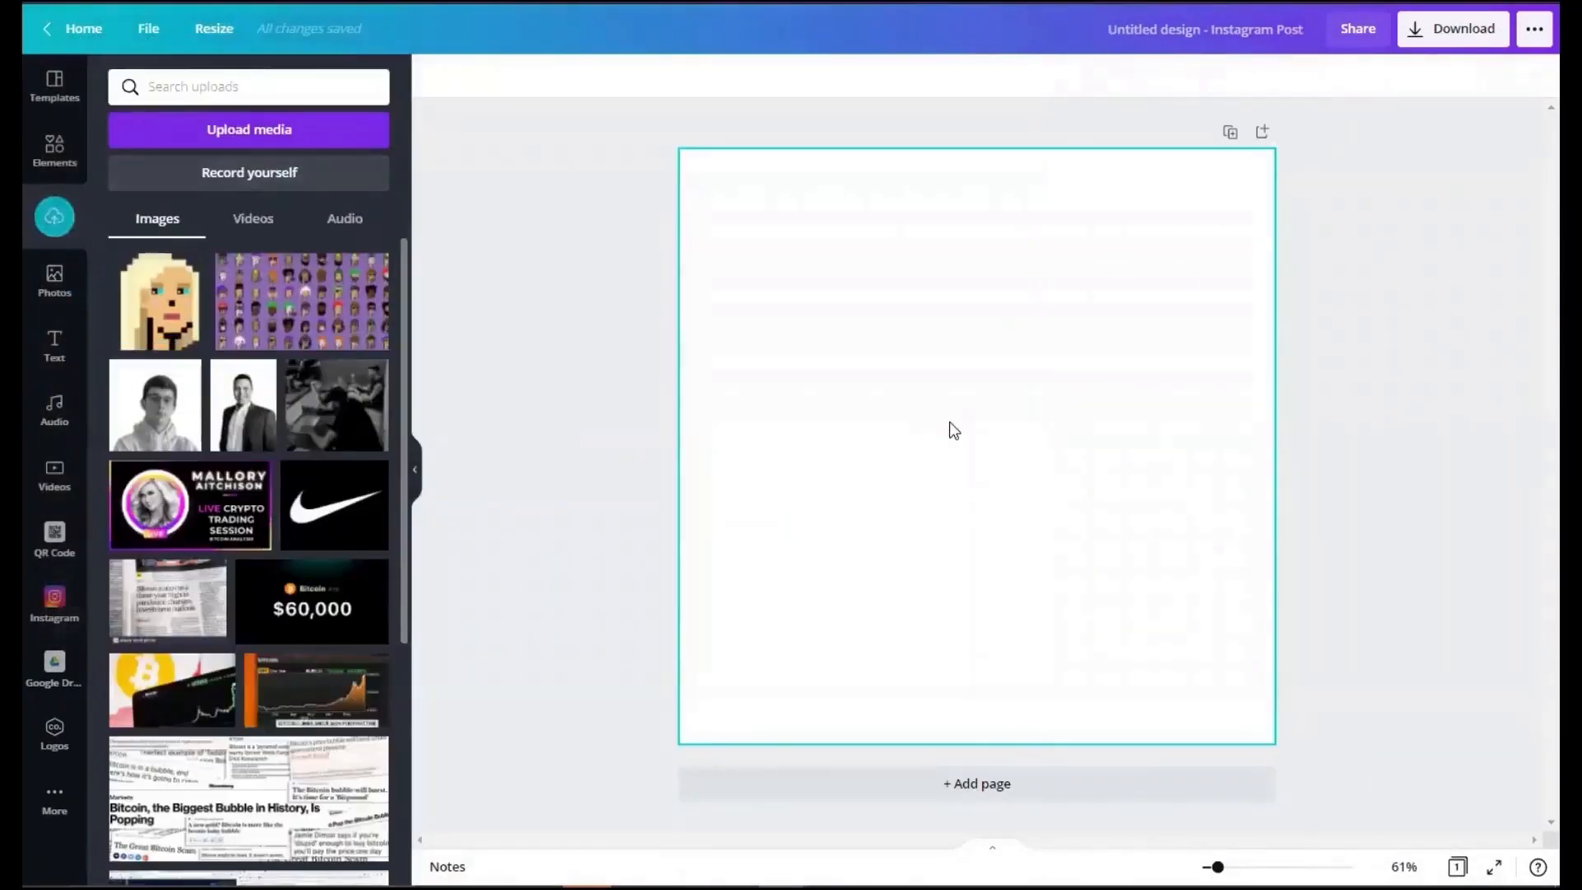
click(428, 74)
click(223, 456)
Step: Place the uploaded portrait on the page, resting on its bottom edge
click(55, 214)
drag(159, 301, 969, 506)
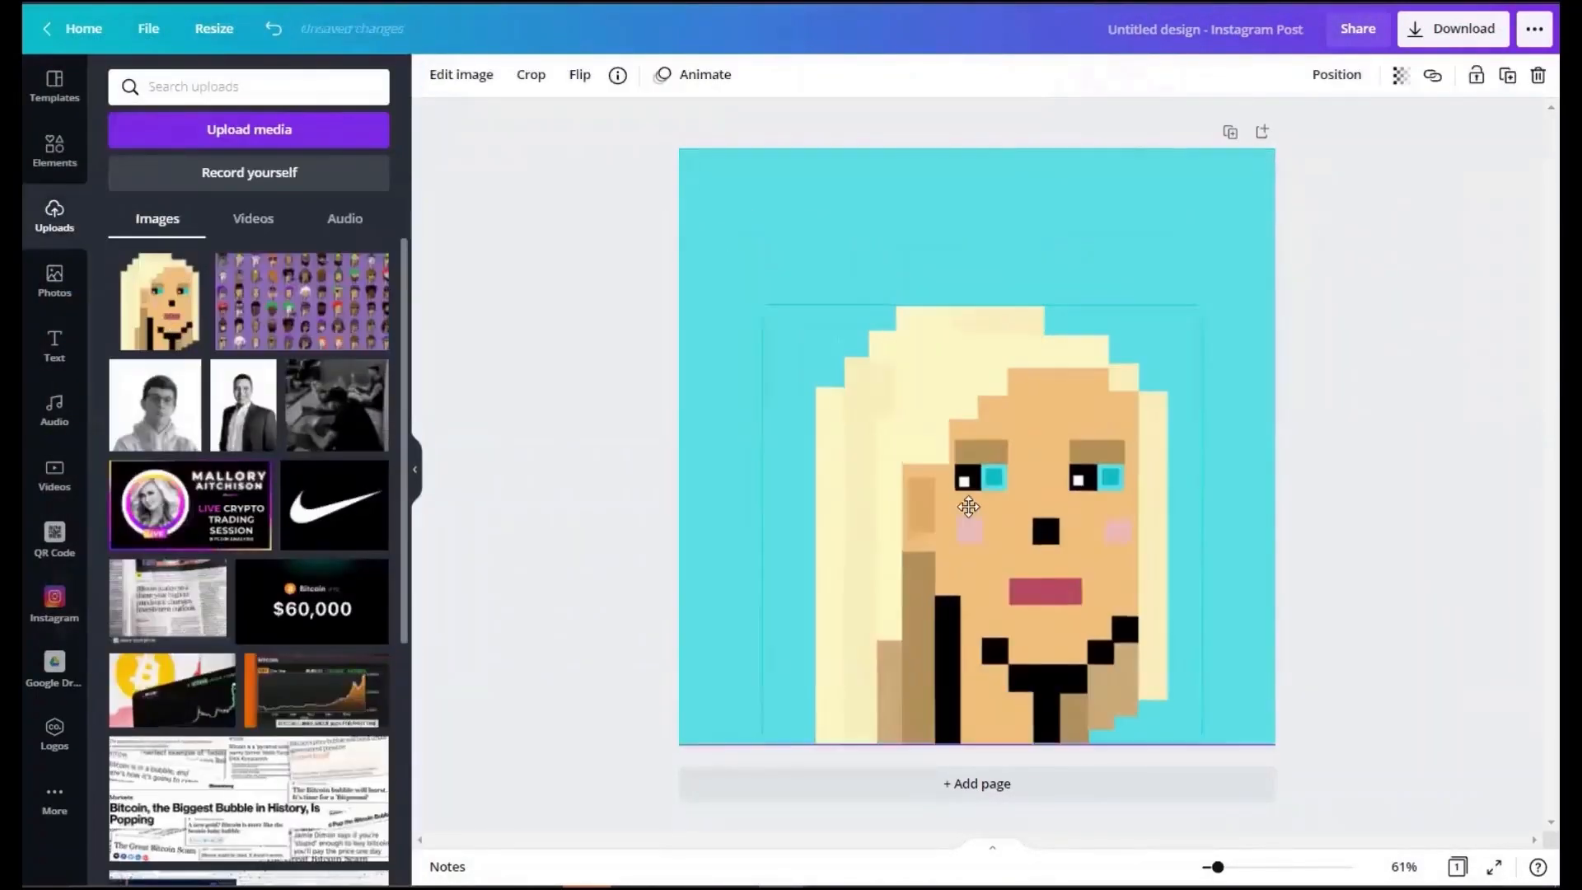
Step: Recolour the page background purple to match the uploaded CryptoPunks collage
click(431, 74)
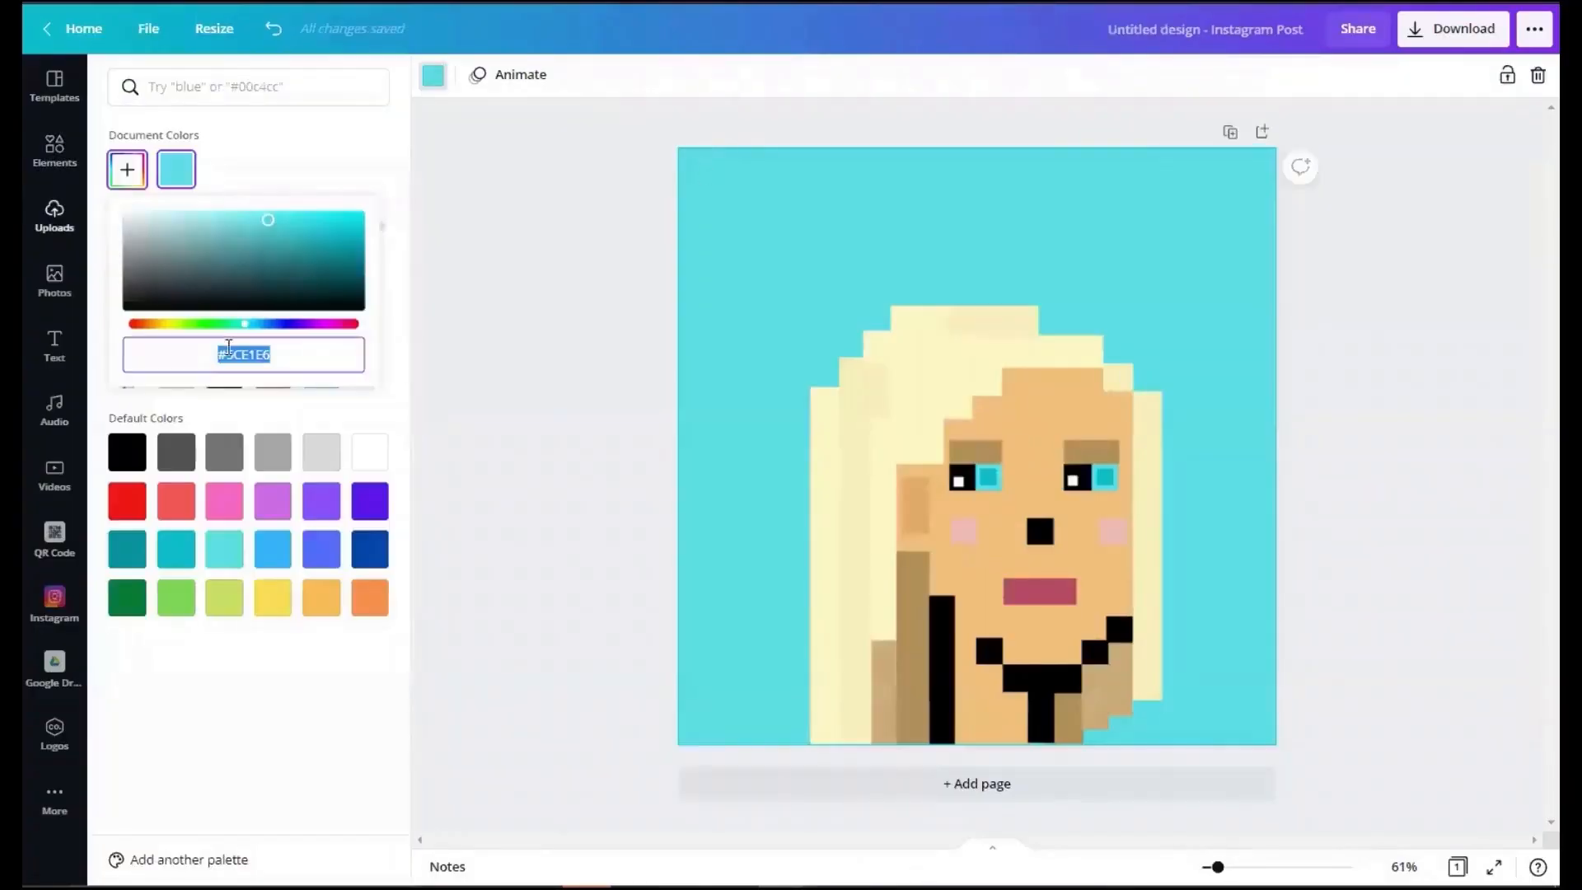
key(ctrl+v)
click(1314, 482)
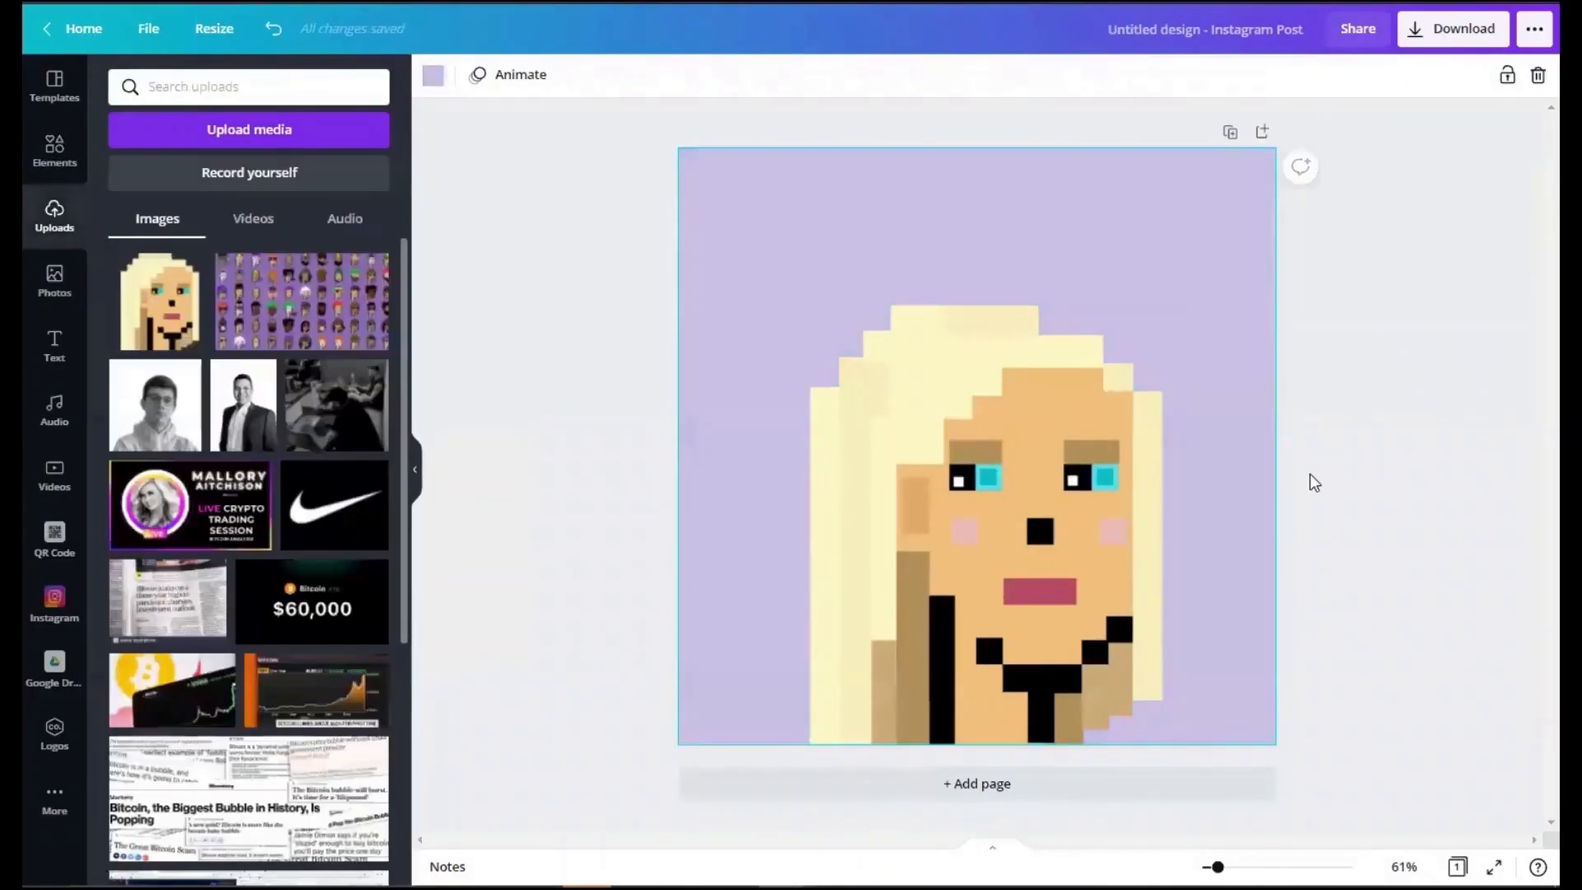
click(54, 150)
click(55, 214)
click(302, 301)
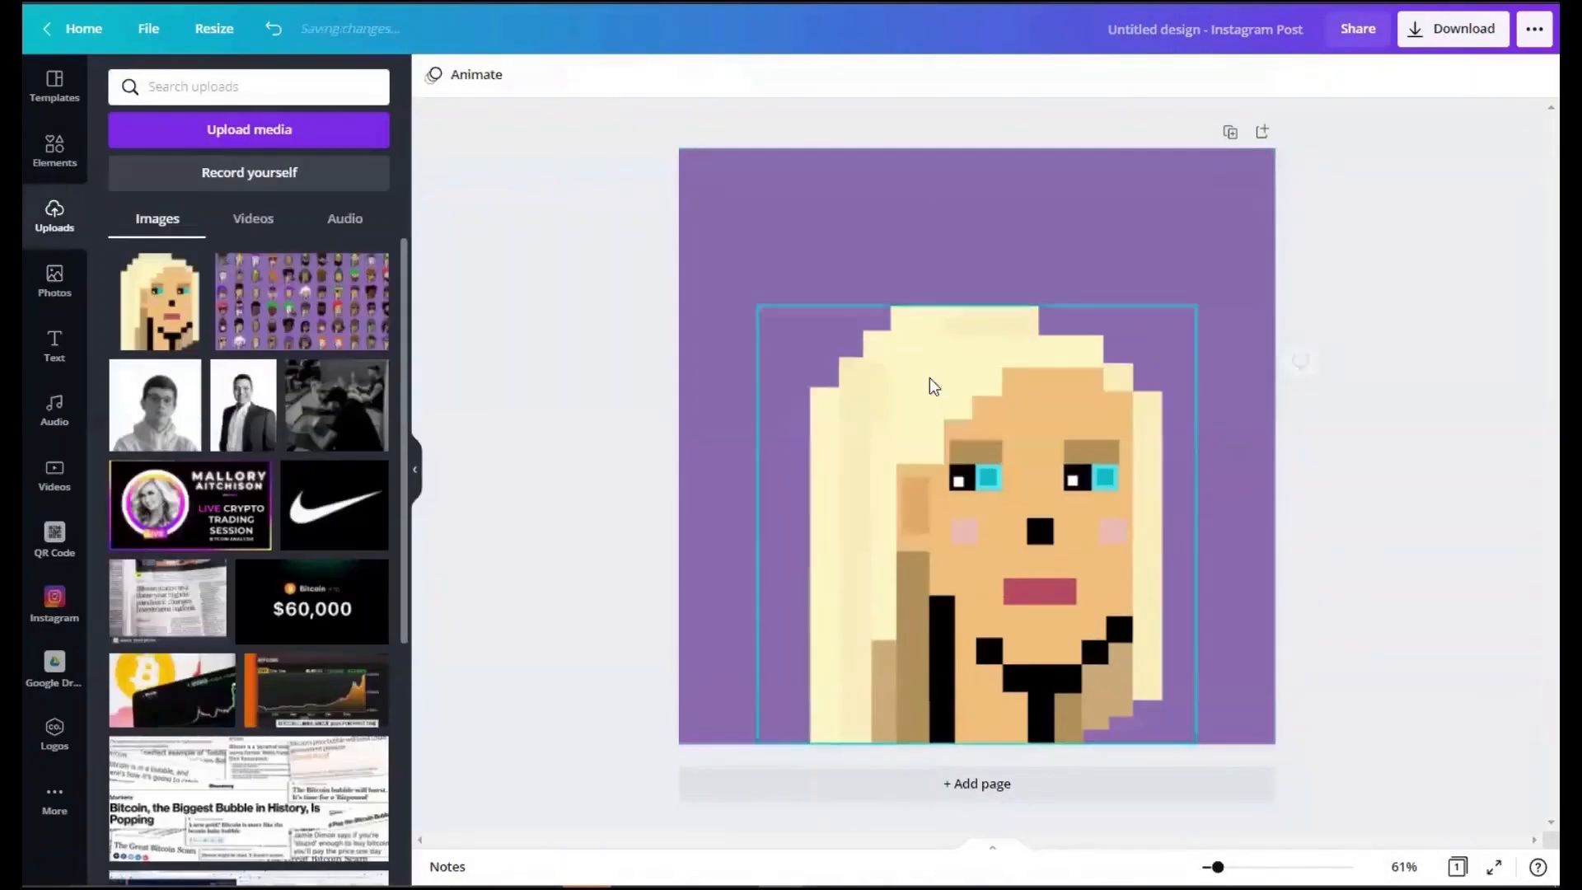
Step: Rename the design with the person's first name followed by "Cryptopunks"
click(1196, 30)
text(Mallory Cryptopunks)
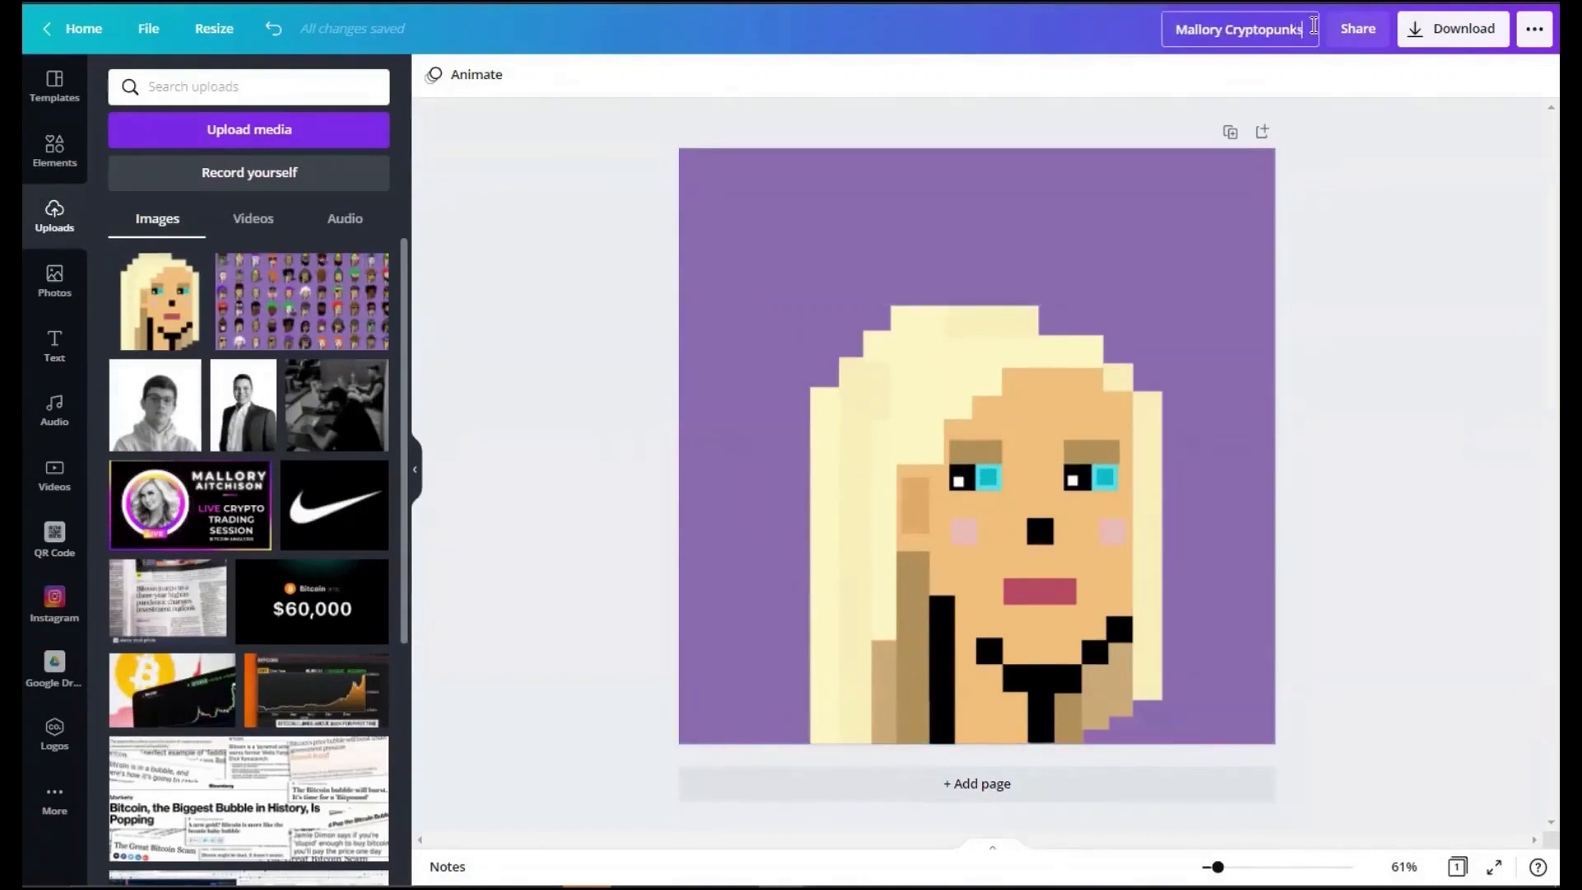
key(Return)
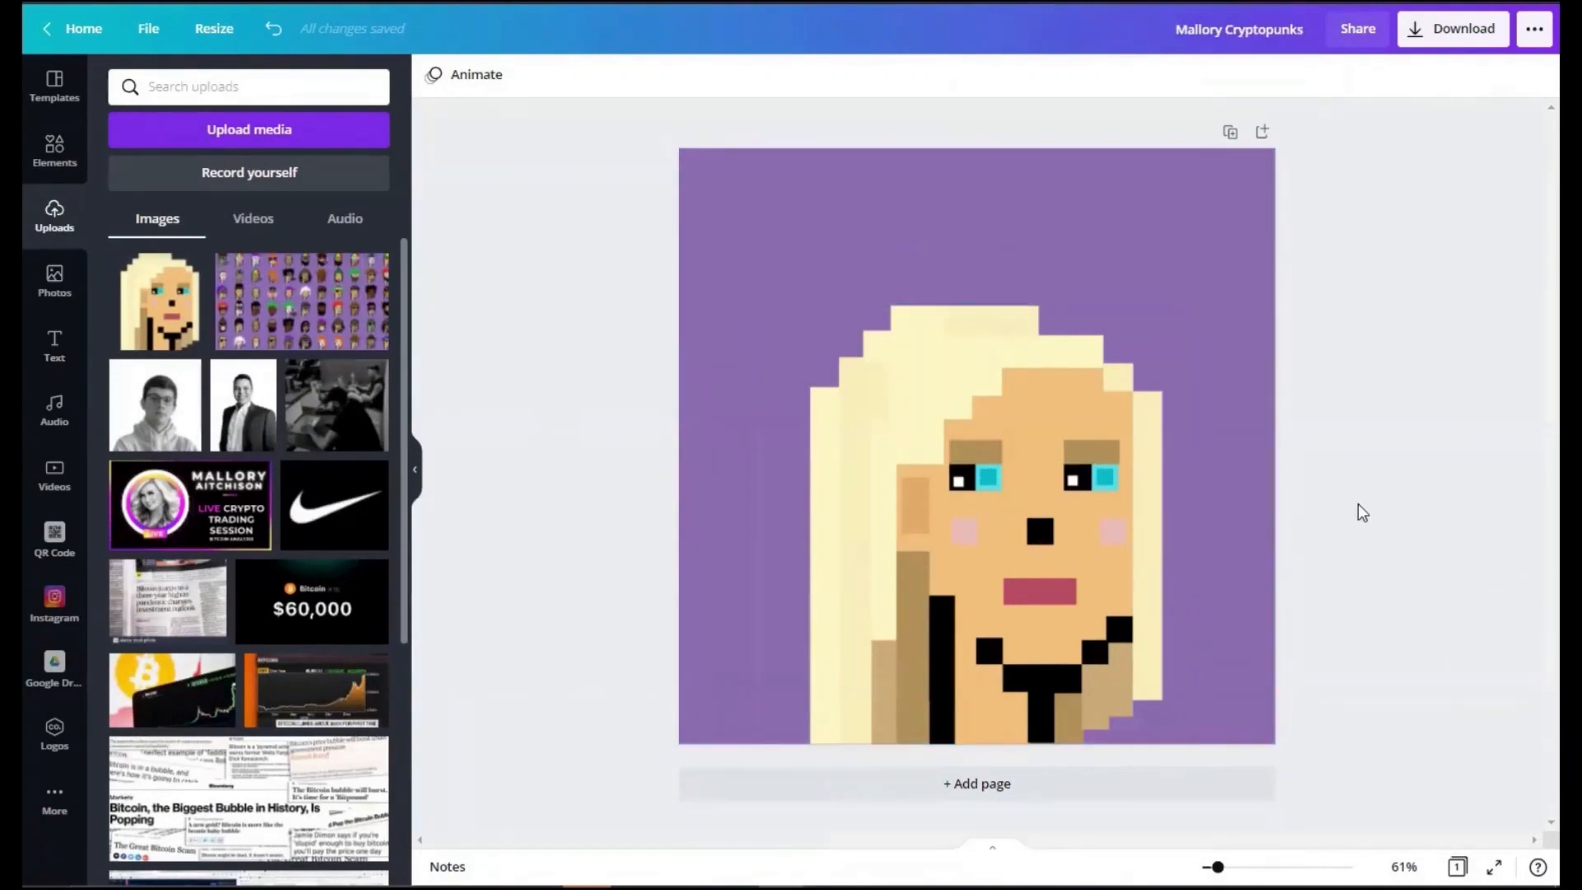
Step: Download the finished portrait with its purple background
click(55, 150)
click(1453, 28)
click(1434, 511)
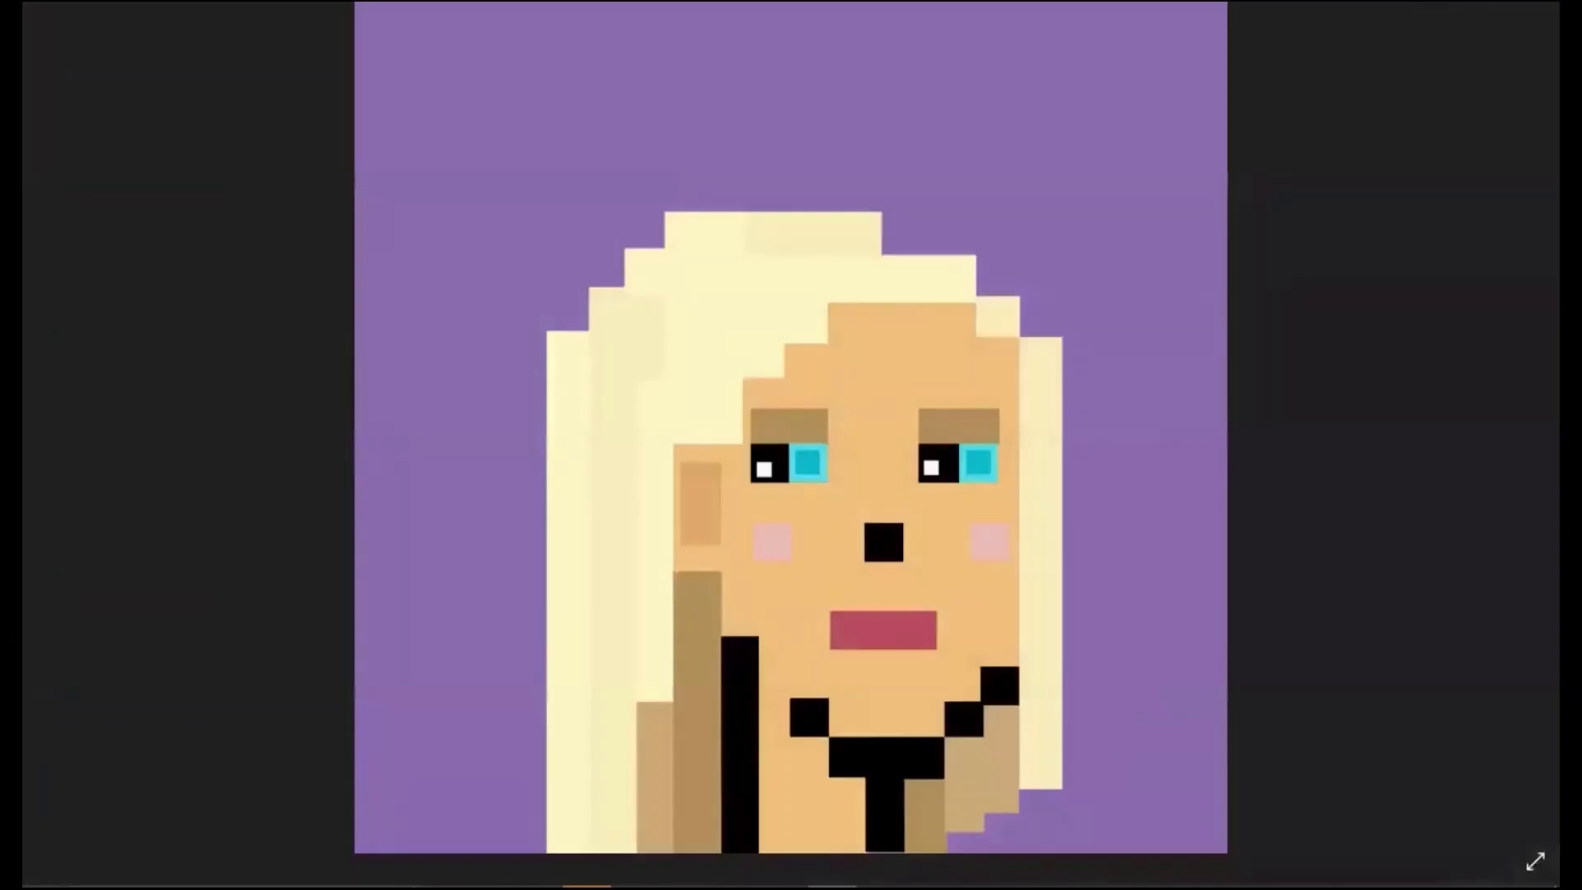